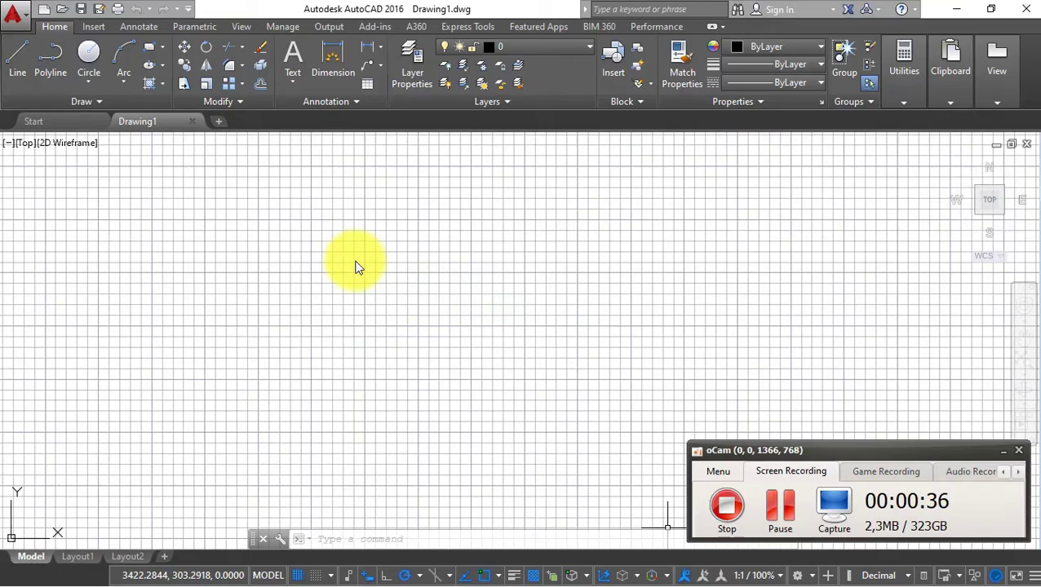
- Draw a 6 by 15 rectangle with RECTANG using the relative corner @6,15
left_click(567, 329)
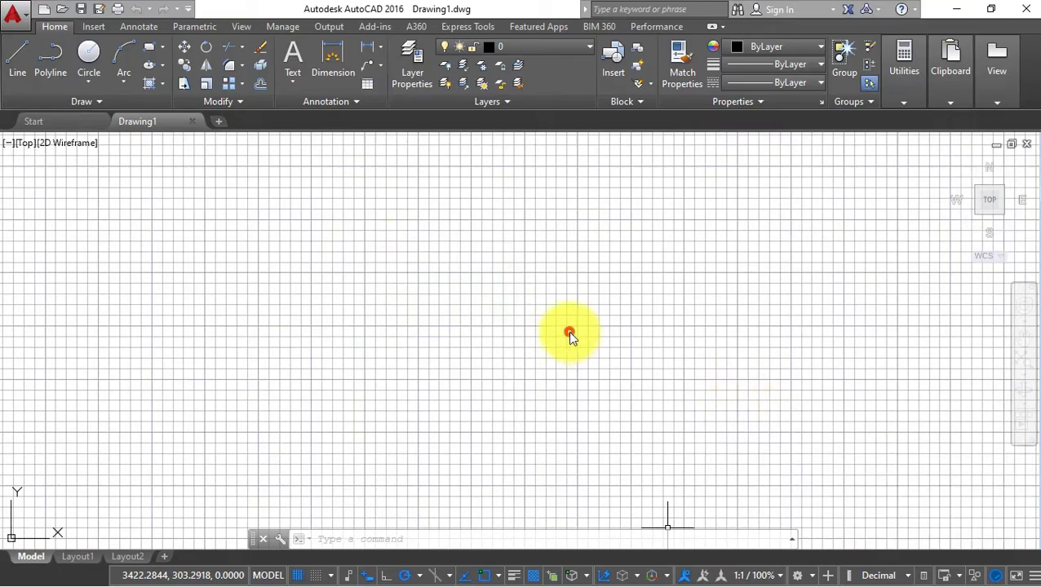
type("REC")
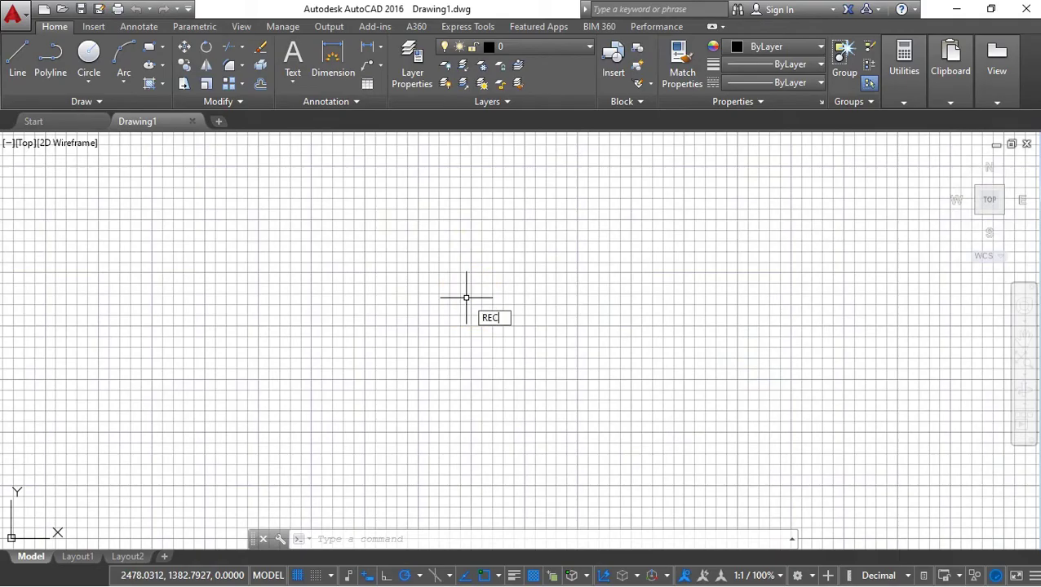
key("Return")
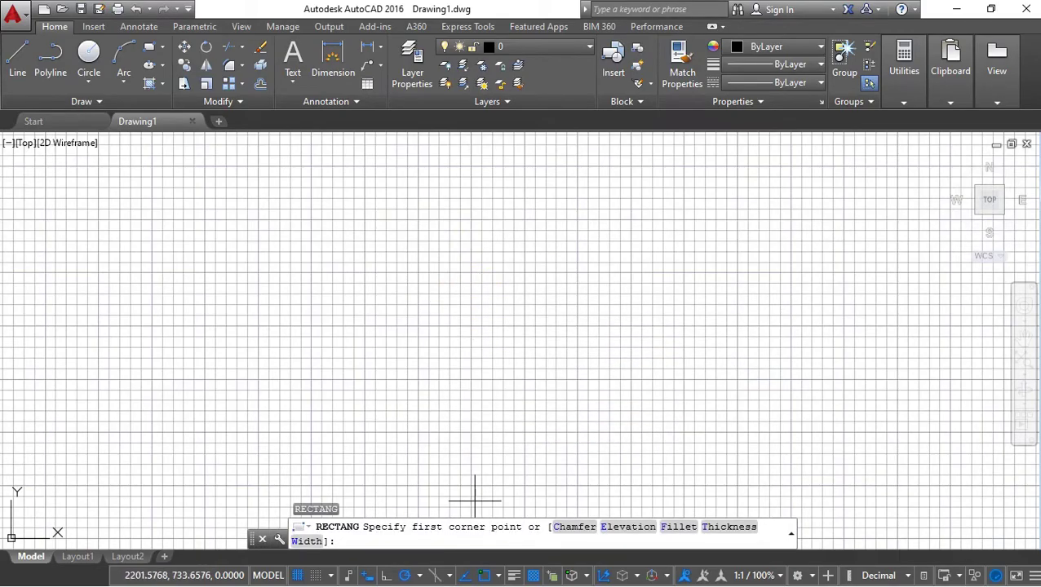
left_click(378, 253)
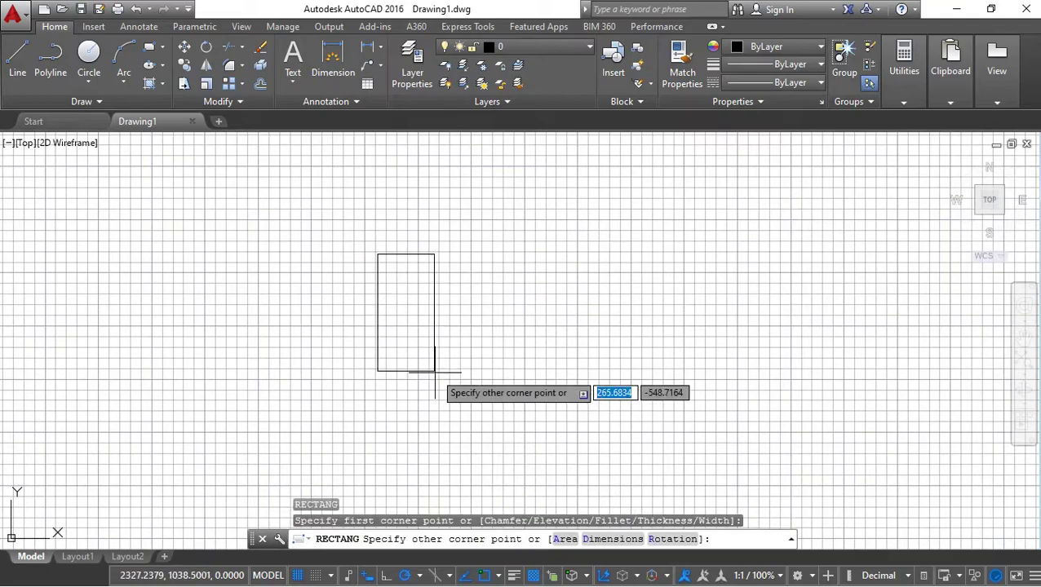
type("@")
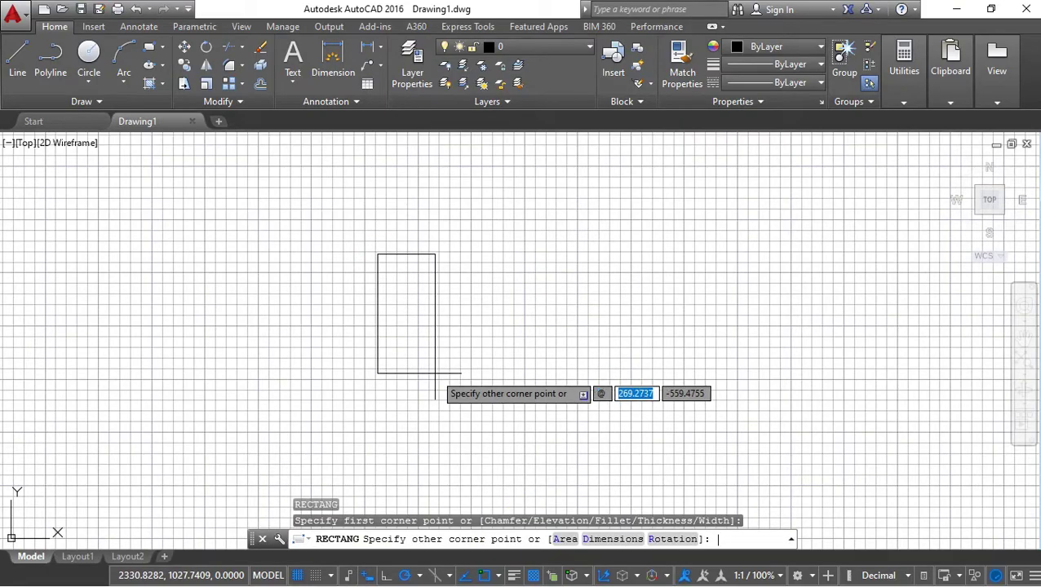
type("6")
key("Tab")
type("15")
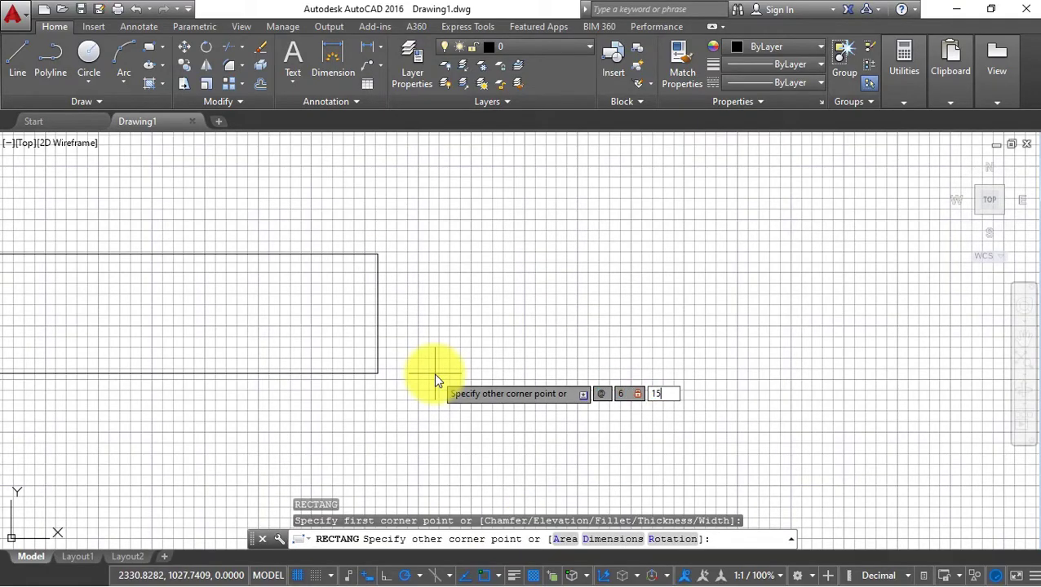
key("Return")
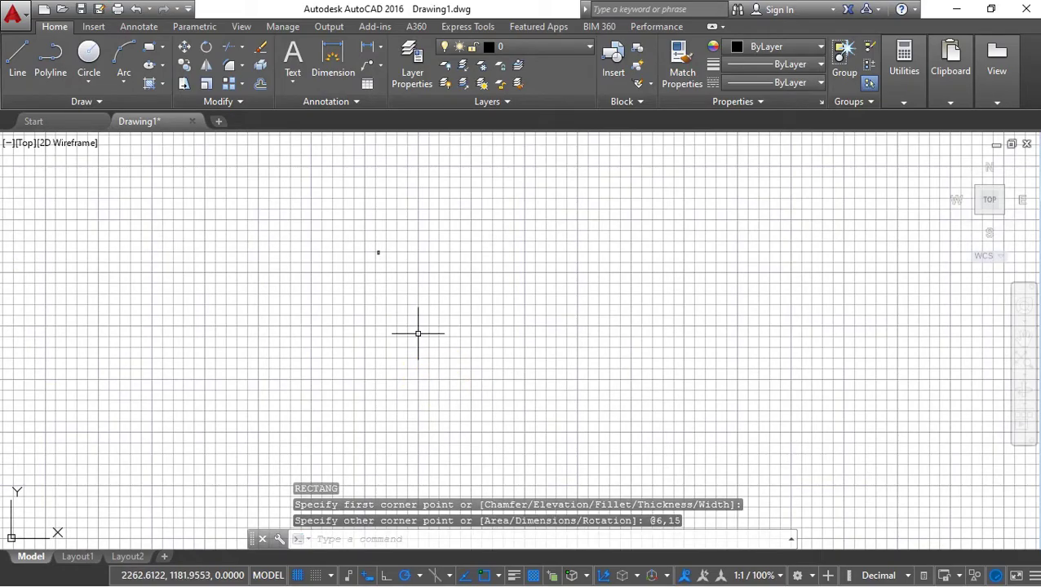
scroll(416, 302, "down", 3)
scroll(416, 302, "up", 3)
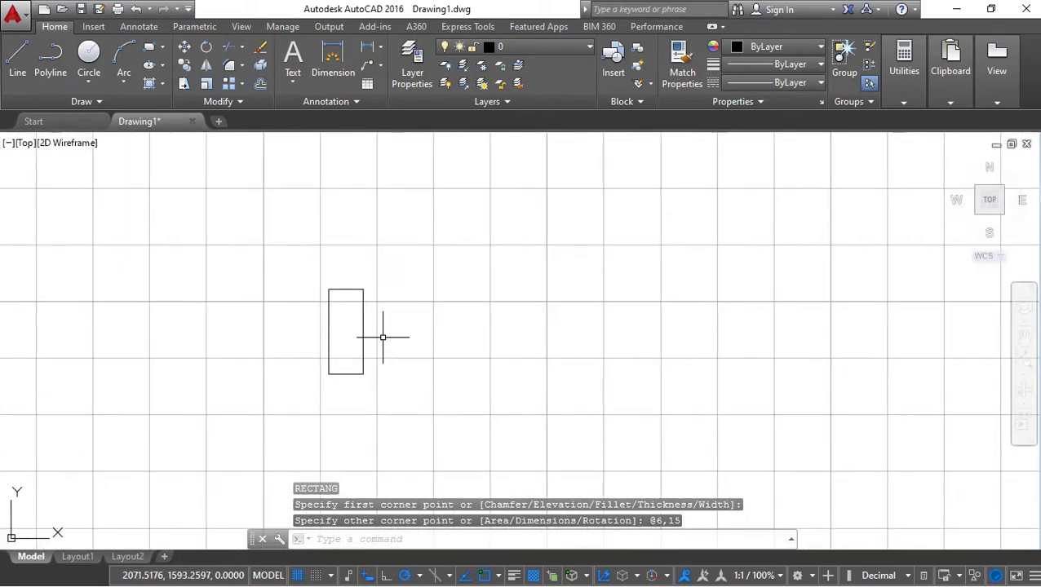
- Draw a 2 by 2 square starting at the tall rectangle's top-right corner
scroll(380, 336, "up", 2)
type("REC")
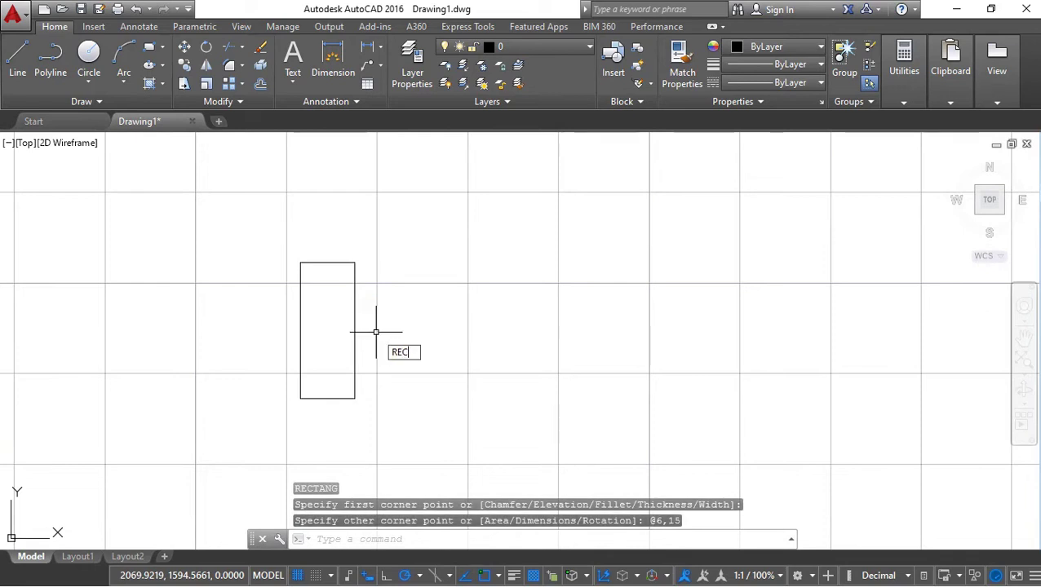
key("Return")
left_click(355, 263)
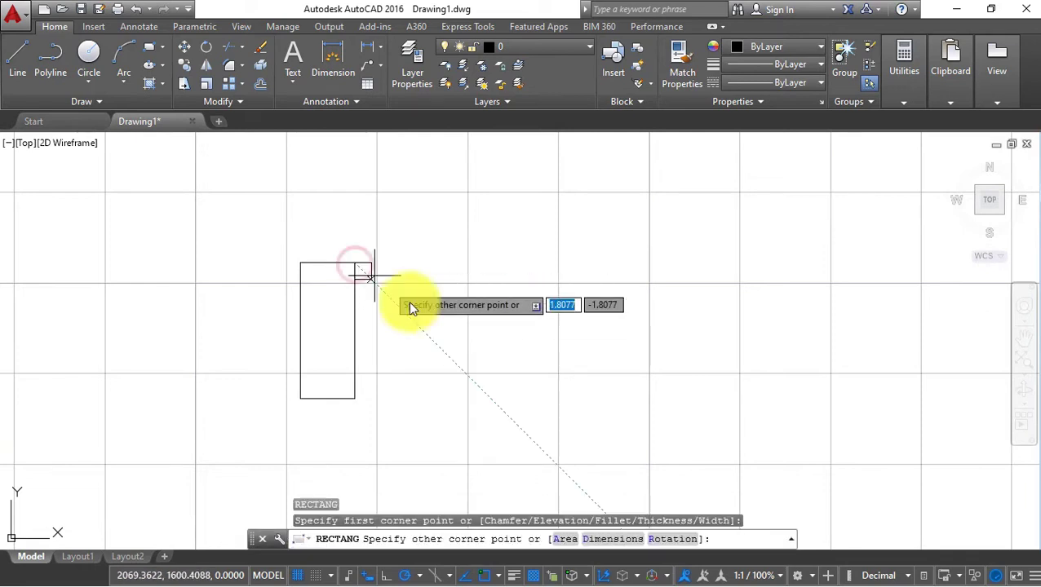
type("2")
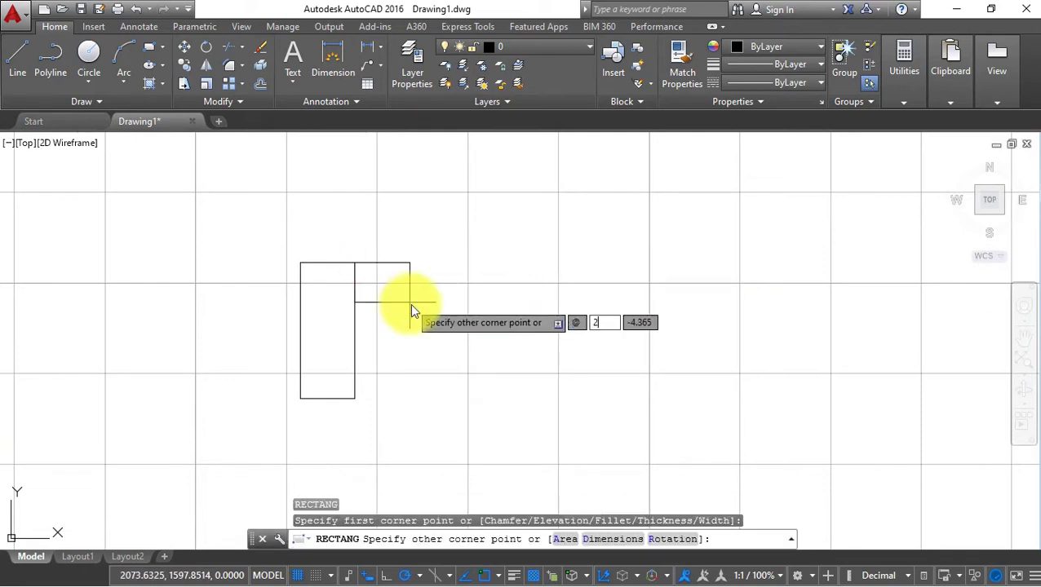
key("Tab")
key("Return")
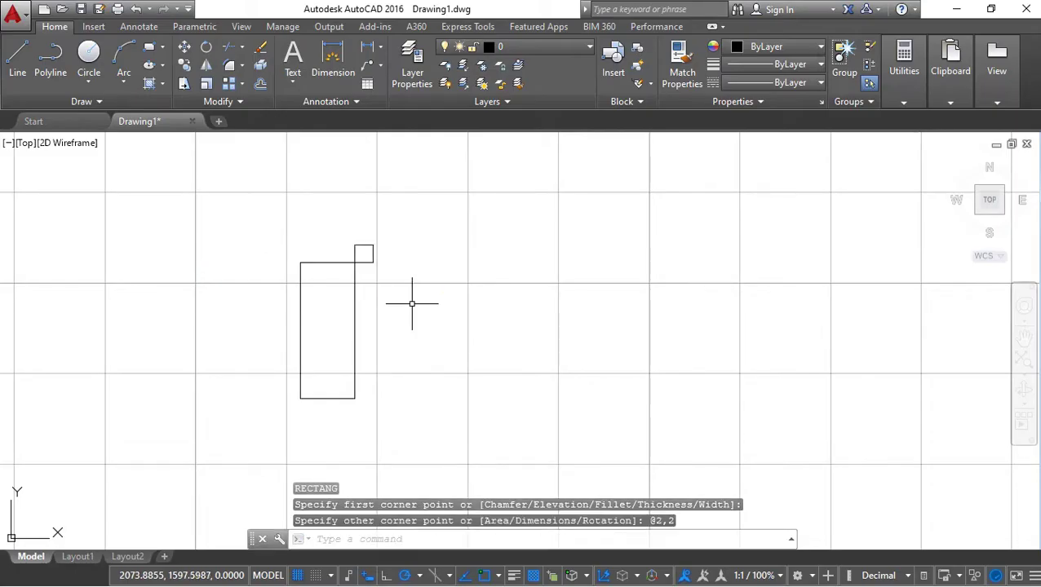
- Select the small square so it can be moved
left_click(383, 274)
left_click(373, 245)
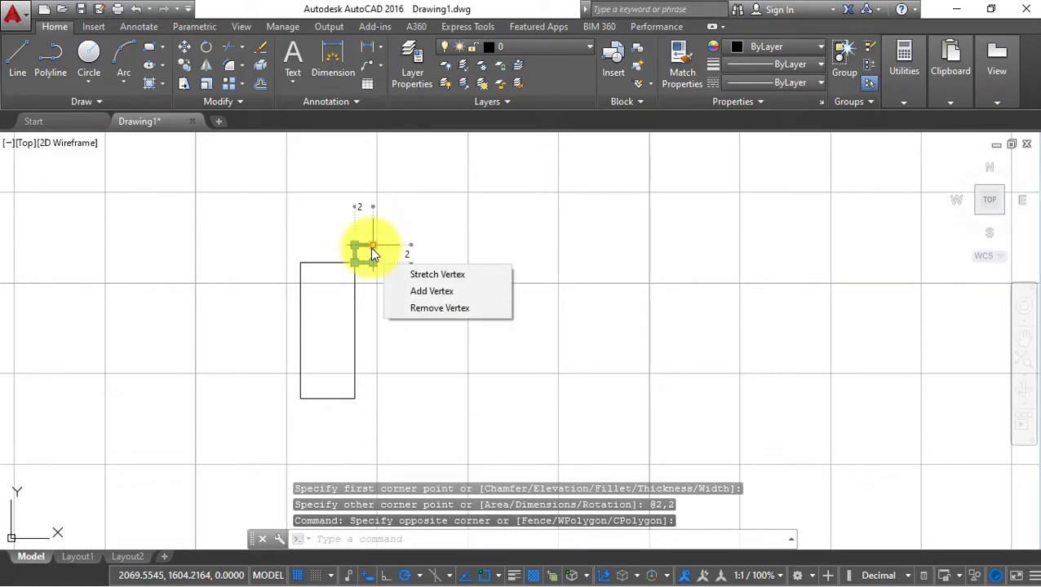
left_click(425, 251)
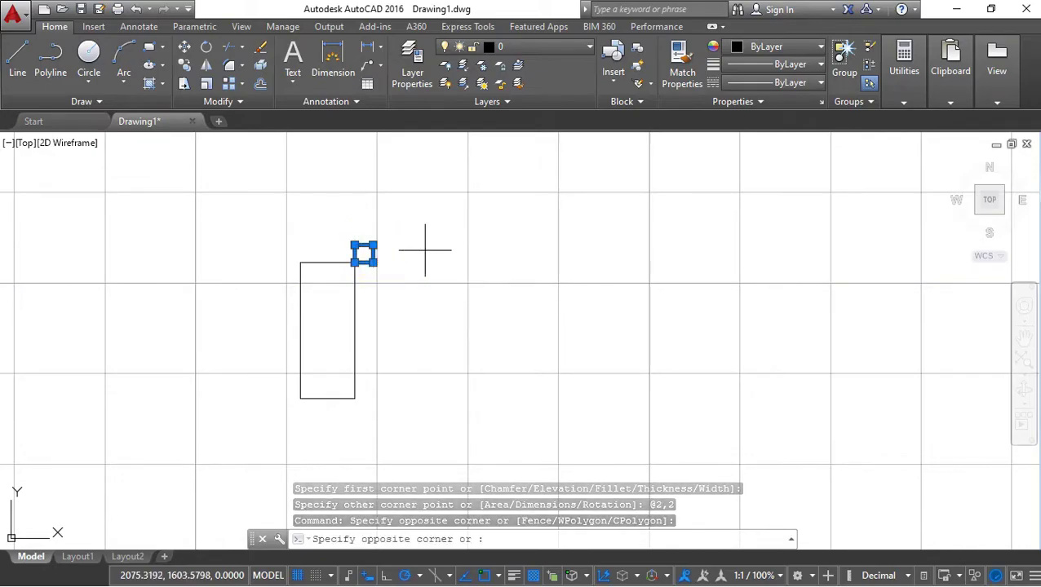
key("Escape")
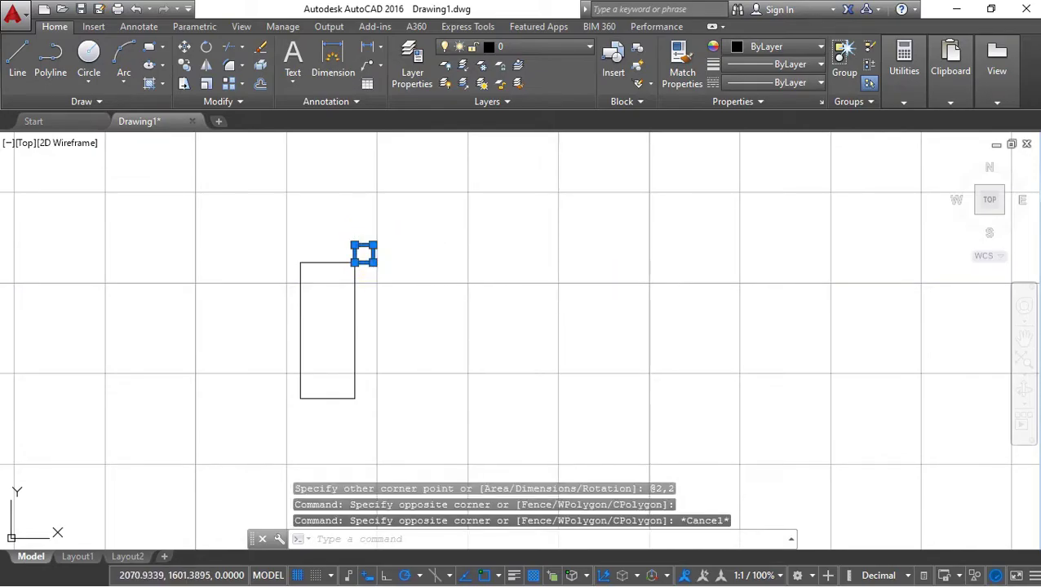
left_click(360, 261)
left_click(366, 251)
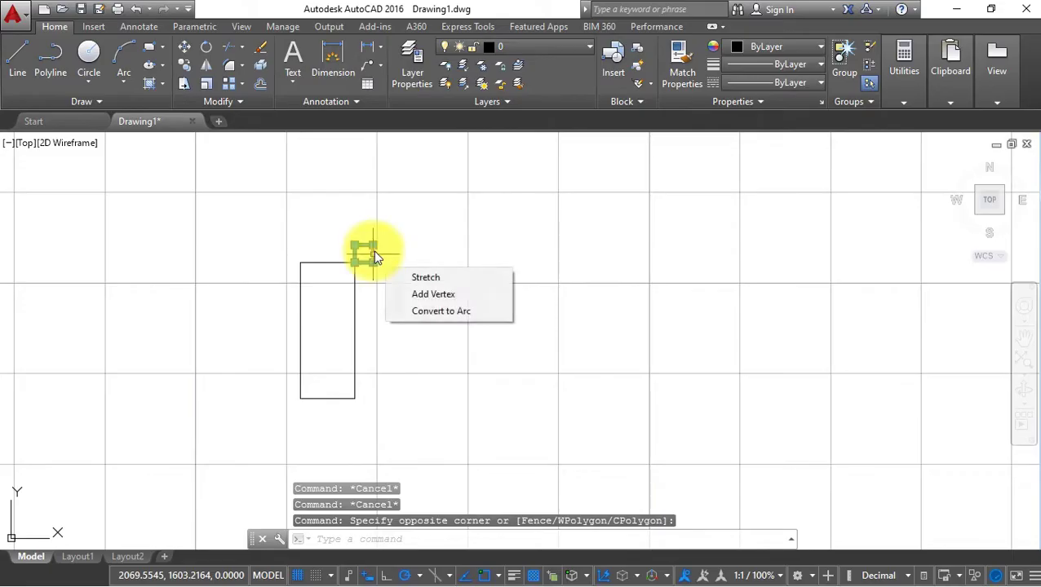
key("Escape")
key("Escape")
key("Escape")
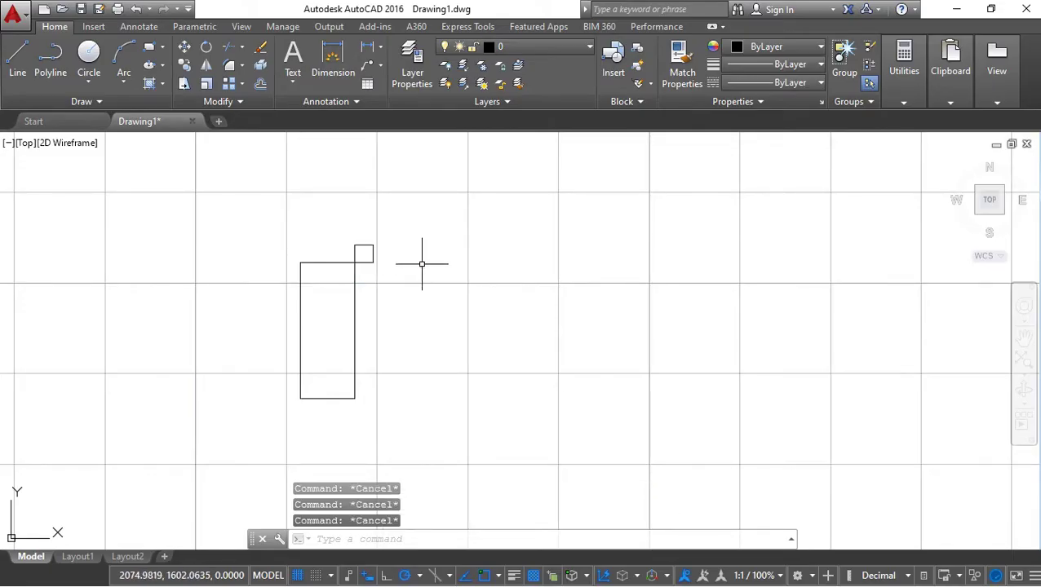
right_click(420, 263)
- Move the 2 by 2 square inside the rectangle's top-right corner
left_click(366, 246)
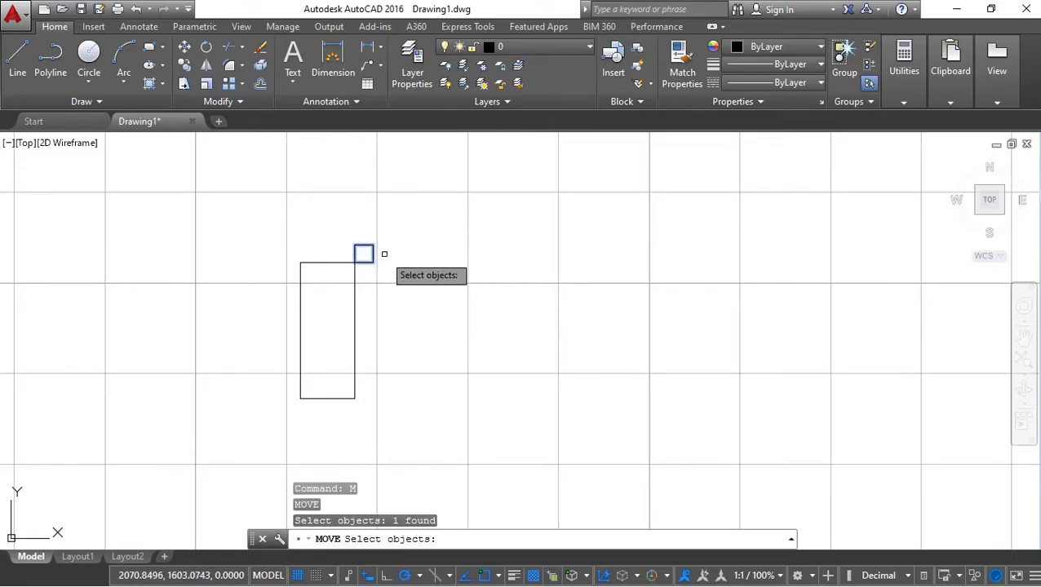
right_click(381, 253)
left_click(371, 246)
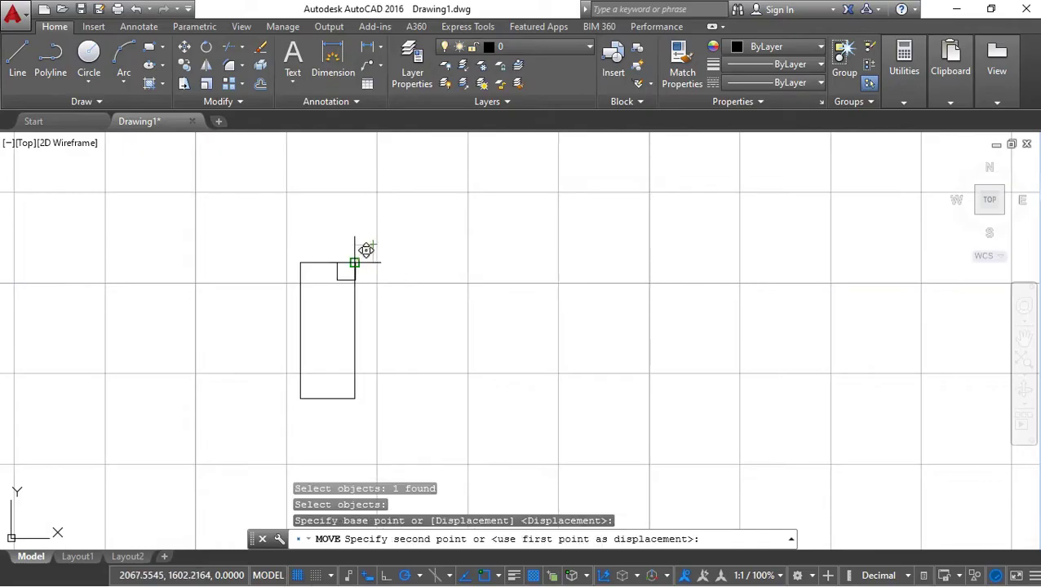
left_click(354, 263)
- Trim the overlapping edges to leave a notch in the rectangle's corner
scroll(343, 265, "up", 4)
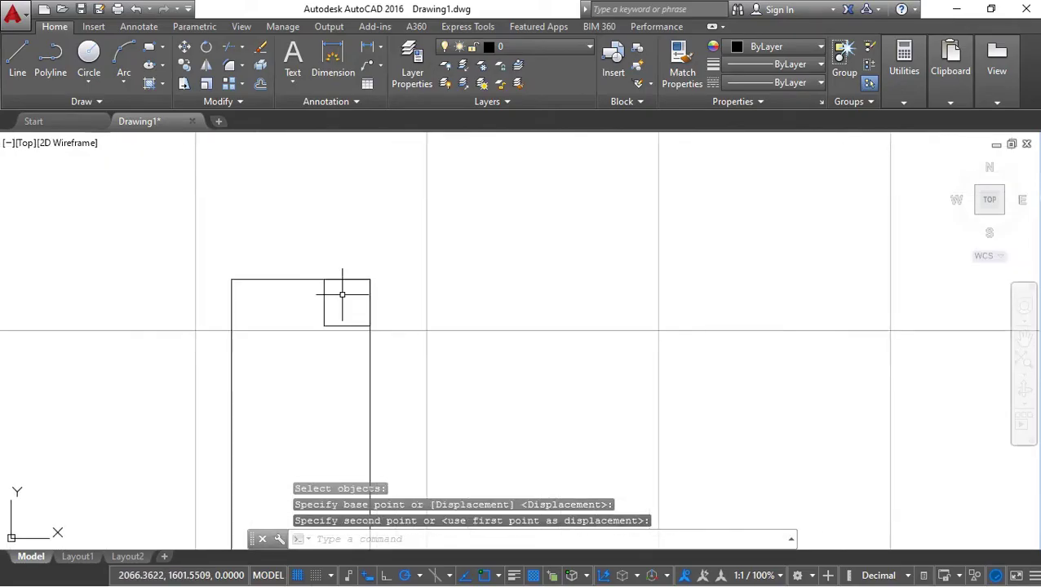
type("TR")
key("Return")
key("Return")
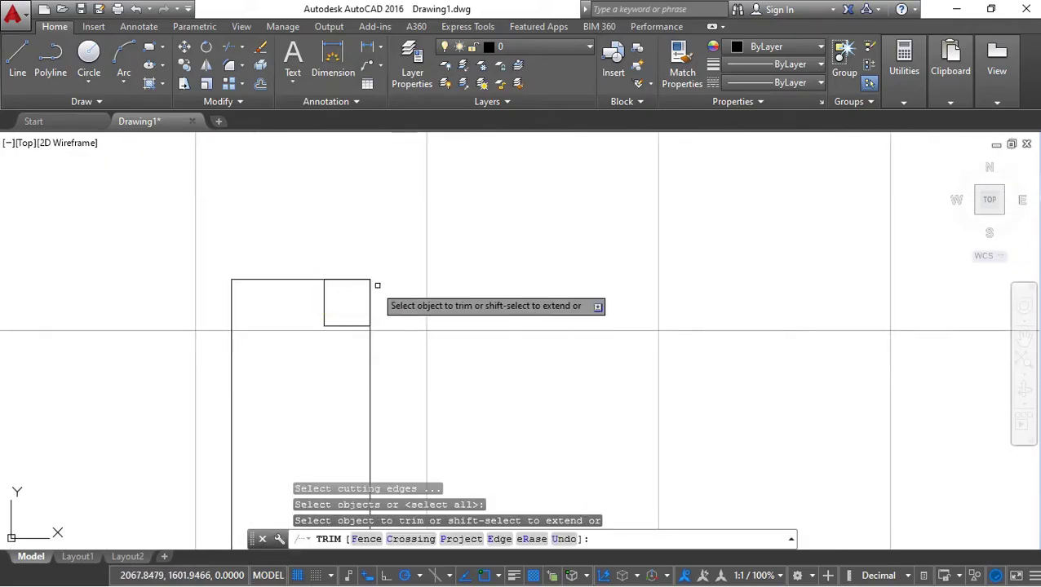
left_click_drag(372, 290, 404, 287)
scroll(350, 244, "down", 4)
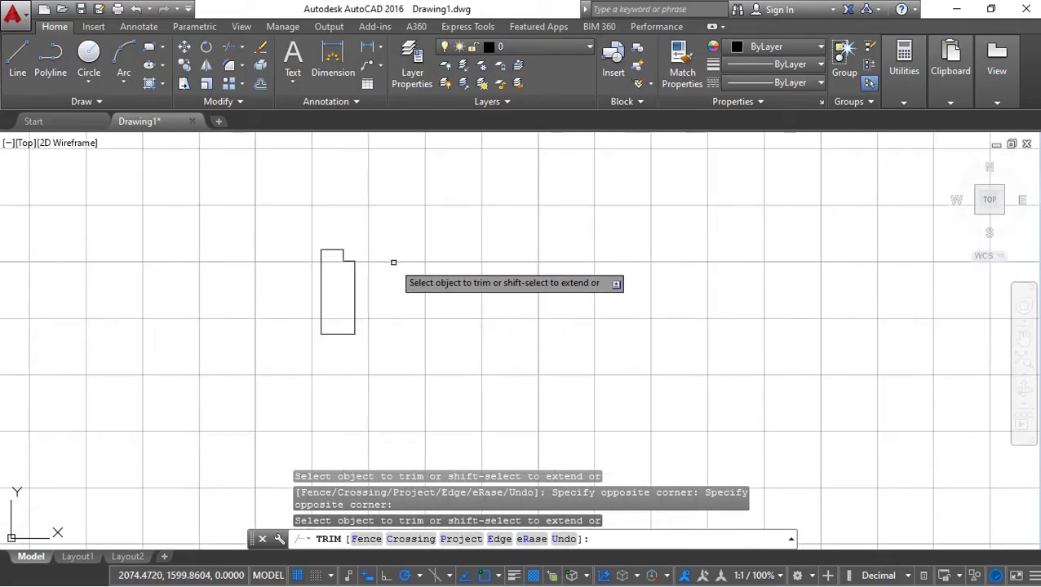
key("Return")
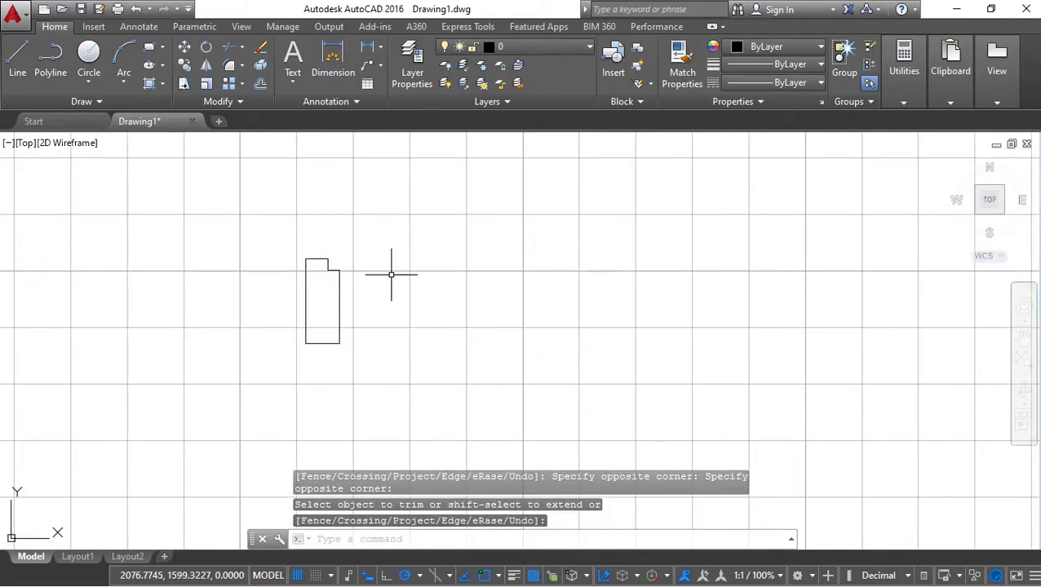
type("l")
key("Return")
- Draw an 80-unit horizontal line right from the jamb's bottom-left corner
left_click(305, 344)
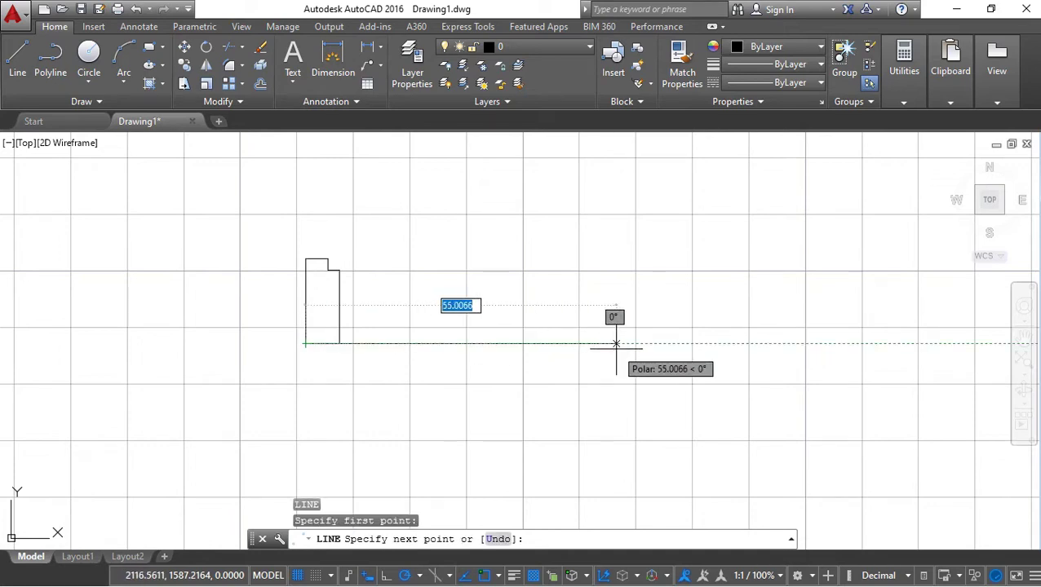
type("80")
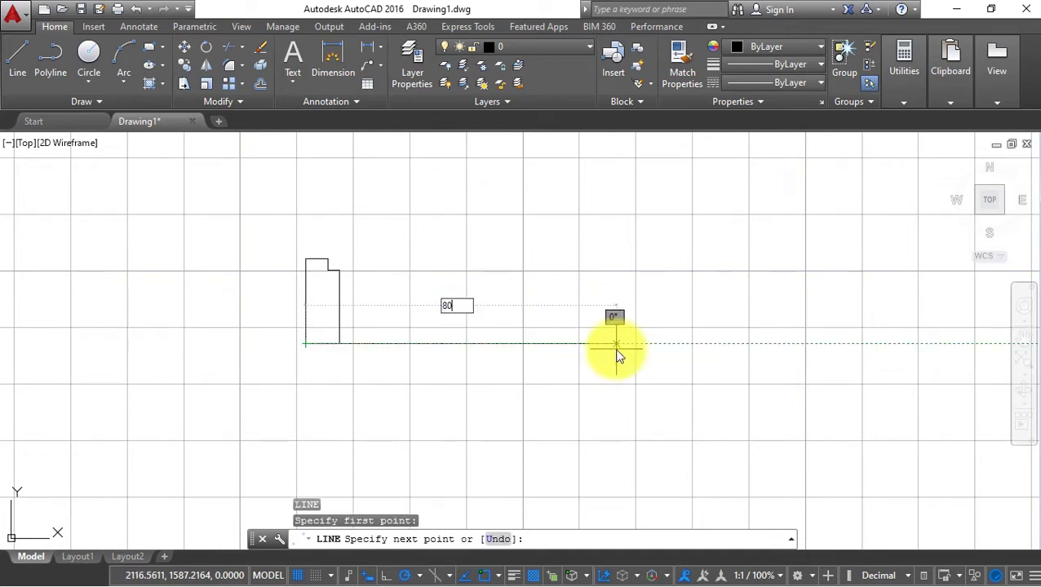
key("Return")
key("Return")
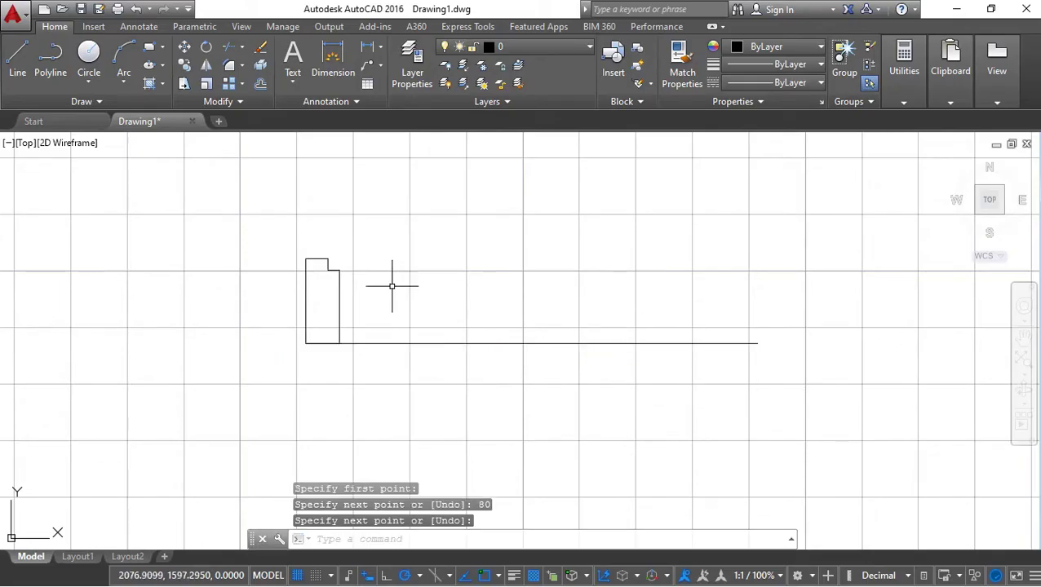
- Window-select the notched jamb outline
left_click(591, 356)
left_click(574, 367)
left_click(244, 205)
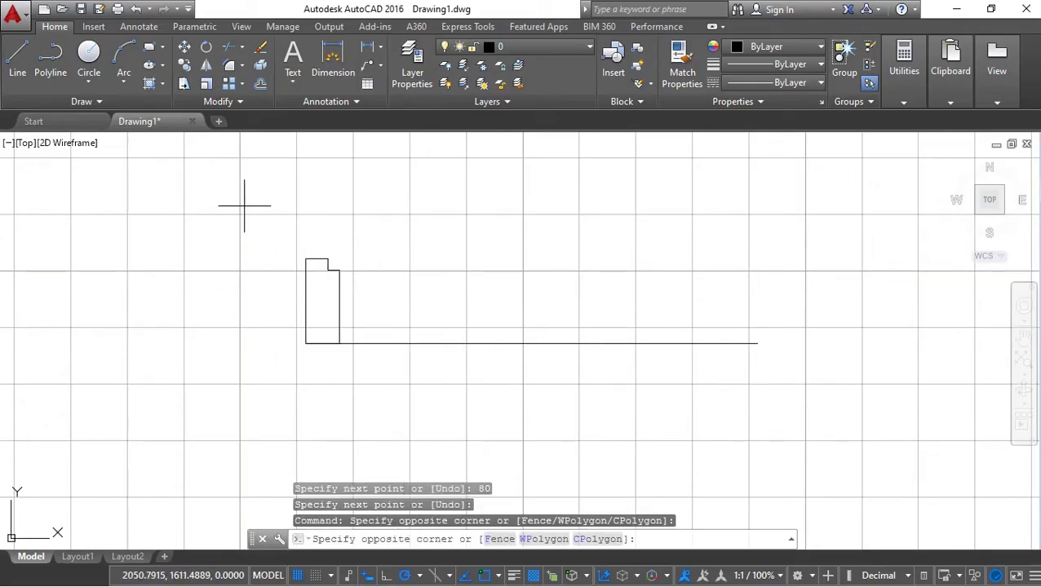
left_click(385, 365)
type("MI")
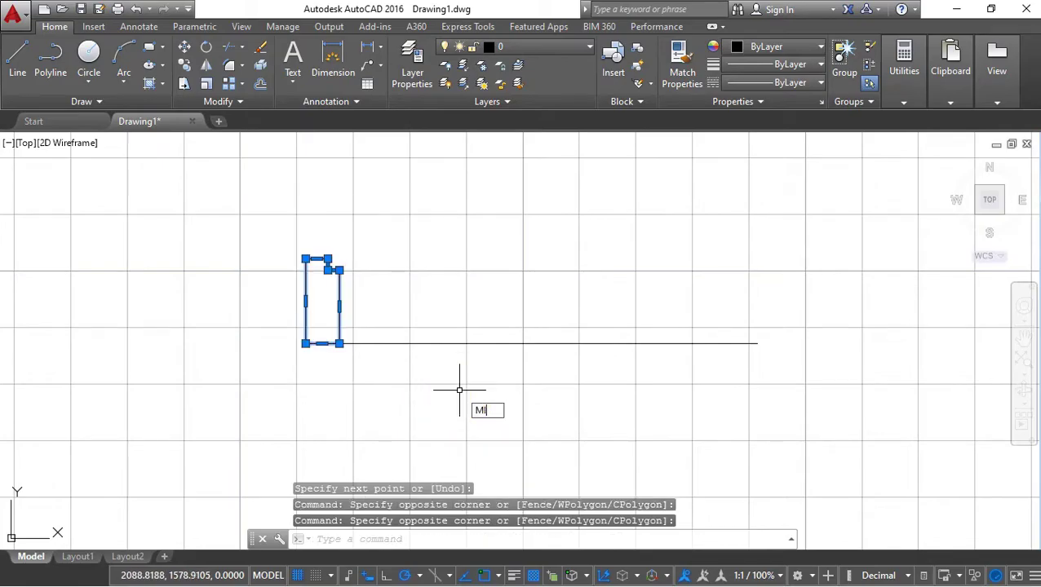
- Mirror the jamb about a vertical line at the baseline's midpoint, keeping the original
key("Return")
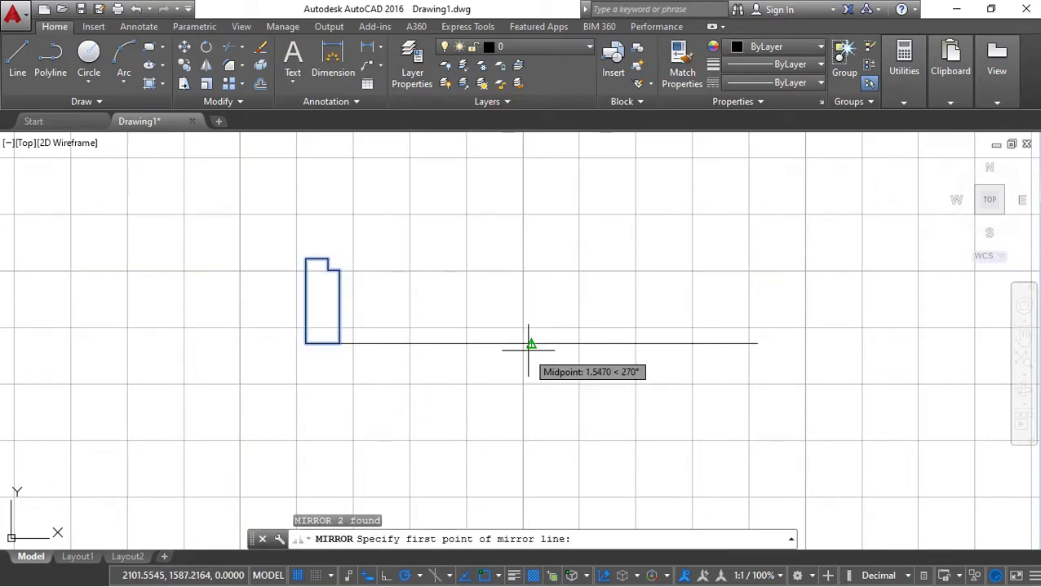
left_click(530, 343)
left_click(536, 376)
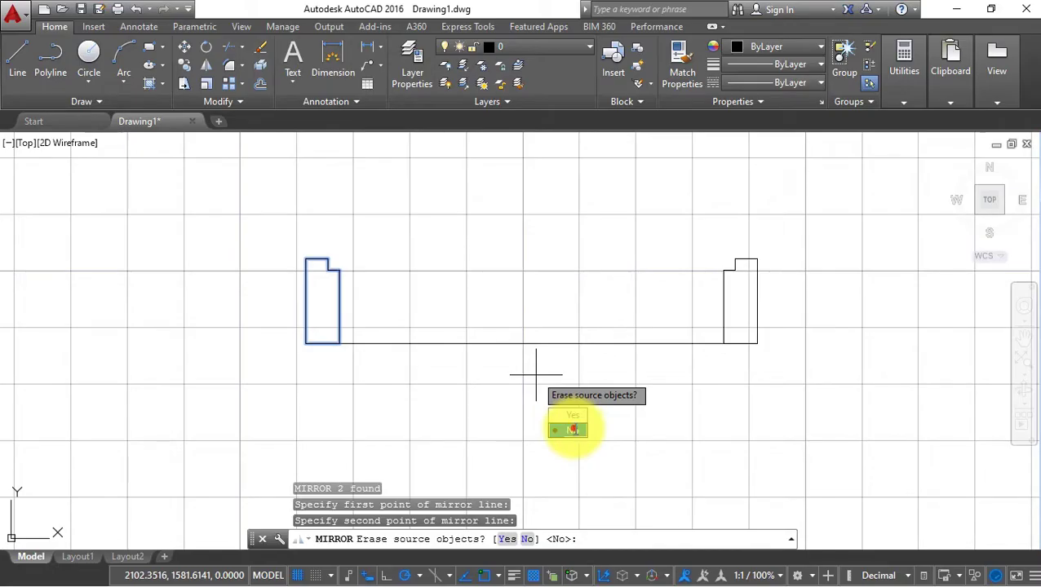
left_click(574, 430)
scroll(546, 365, "down", 1)
scroll(546, 365, "down", 1)
scroll(494, 347, "up", 1)
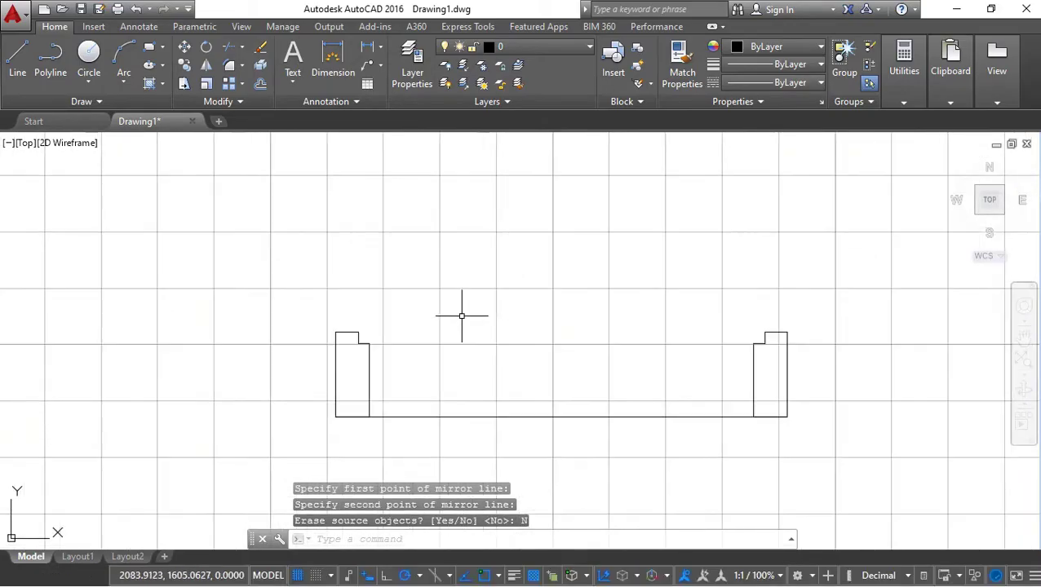
scroll(445, 304, "up", 1)
- Draw a thin rectangle from the left jamb's inner corner to the right jamb's endpoint
type("REC")
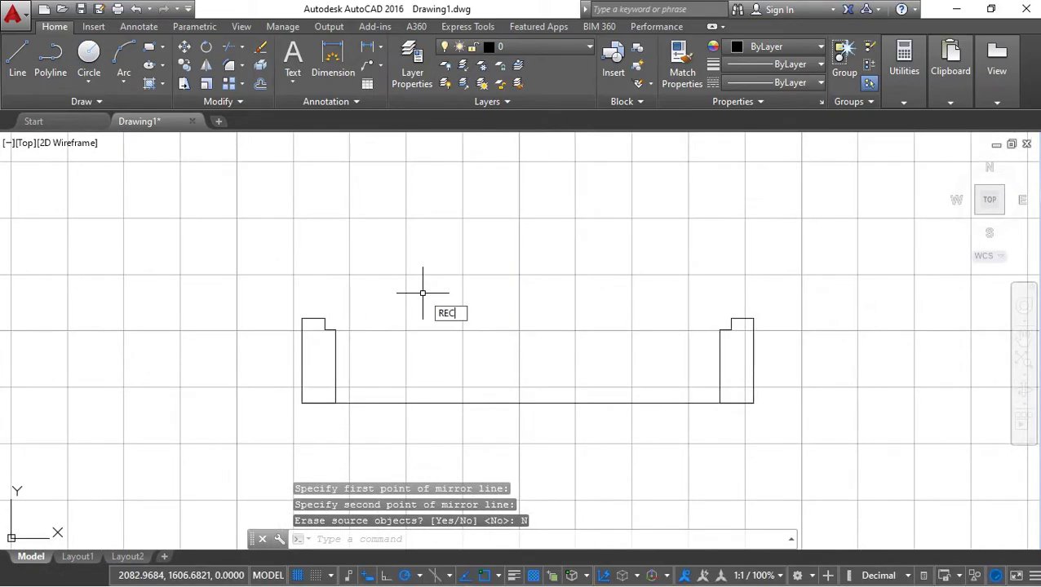
key("Return")
scroll(315, 331, "up", 1)
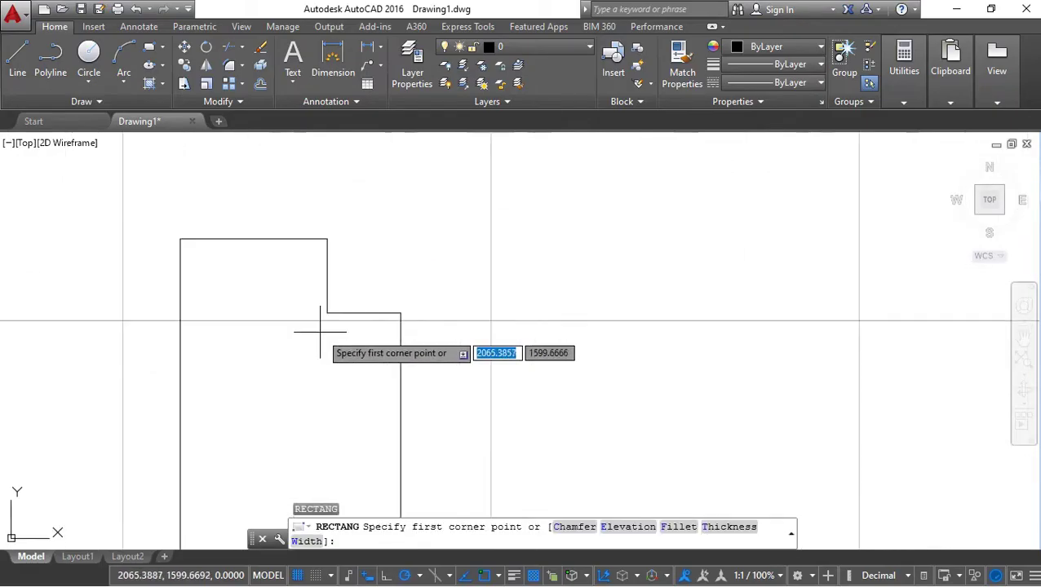
scroll(330, 310, "up", 1)
scroll(328, 347, "up", 1)
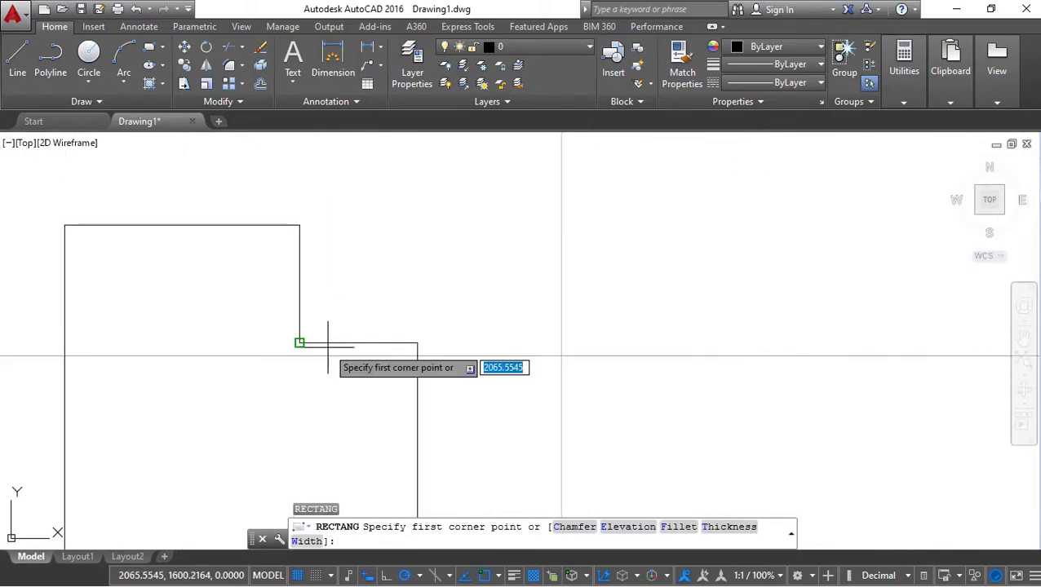
left_click(300, 225)
scroll(253, 252, "down", 6)
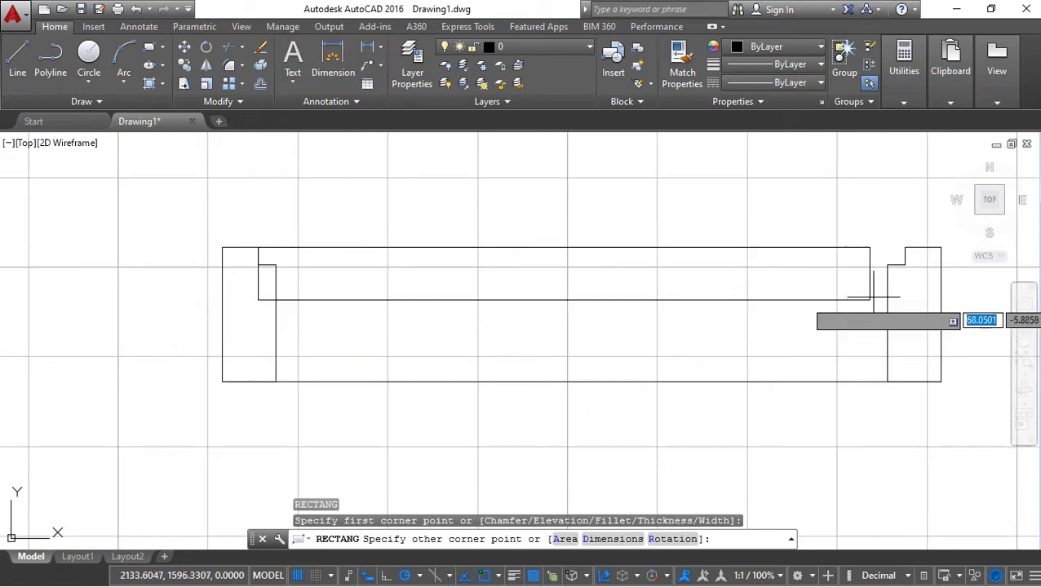
left_click(905, 265)
- Select the thin door-leaf rectangle
middle_click_drag(623, 302, 608, 365)
left_click(583, 308)
left_click(573, 287)
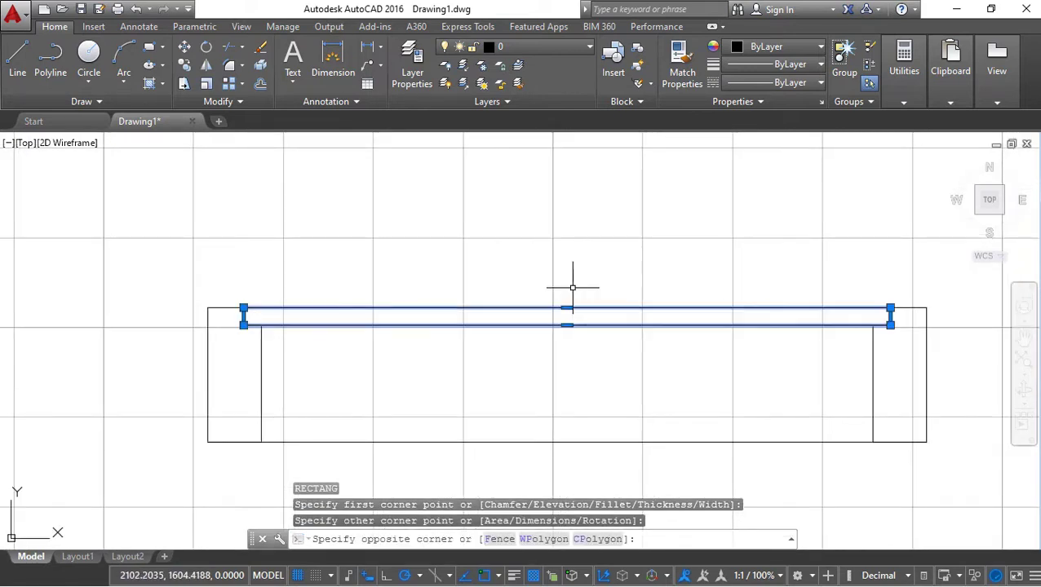
left_click(572, 287)
- Rotate the door leaf 90° about its top-left corner at the left jamb
type("ro")
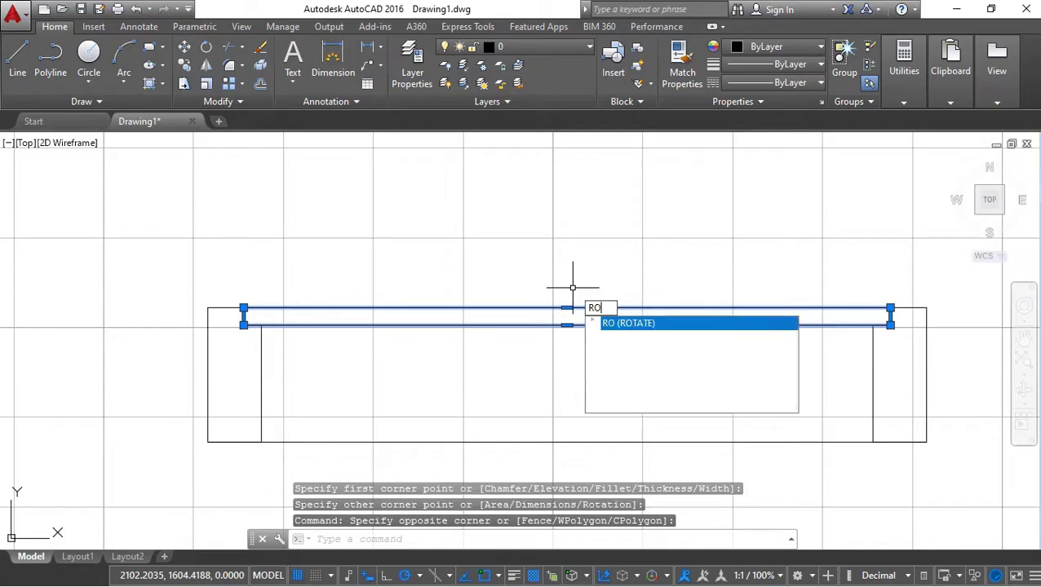
key("Return")
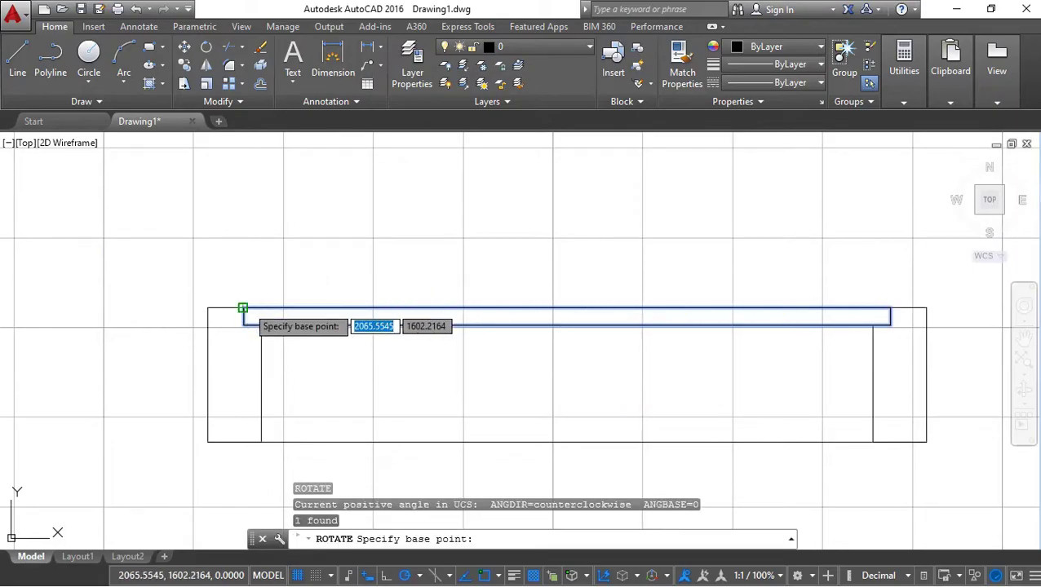
left_click(243, 308)
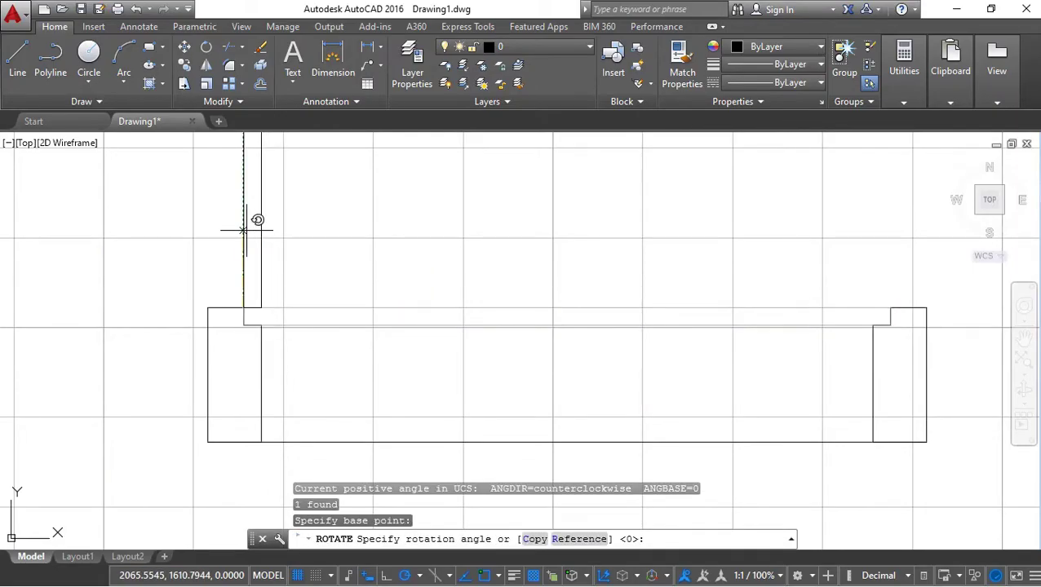
type("90")
key("Return")
scroll(334, 290, "down", 5)
middle_click_drag(337, 291, 337, 348)
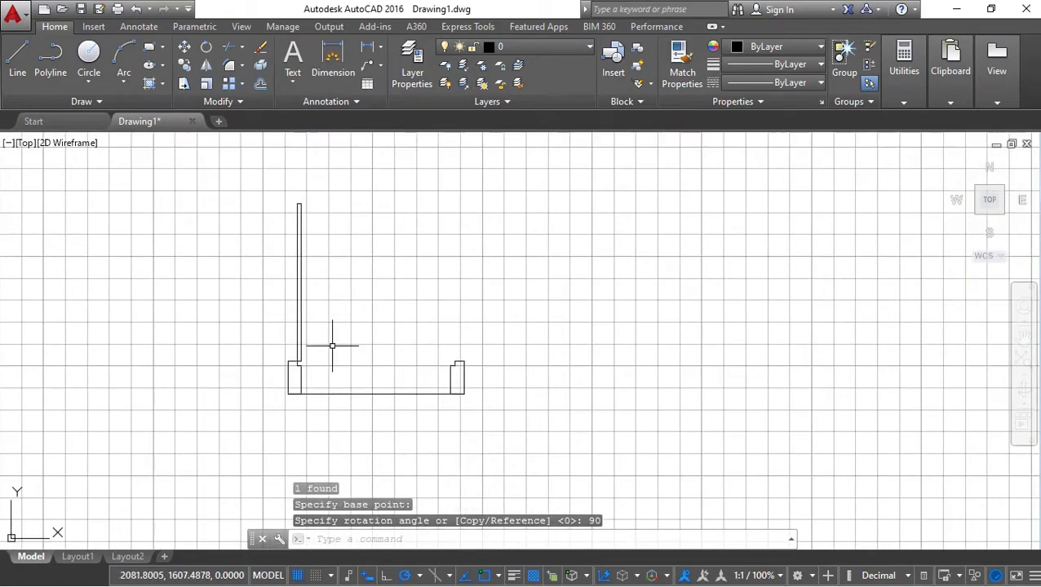
scroll(285, 272, "up", 2)
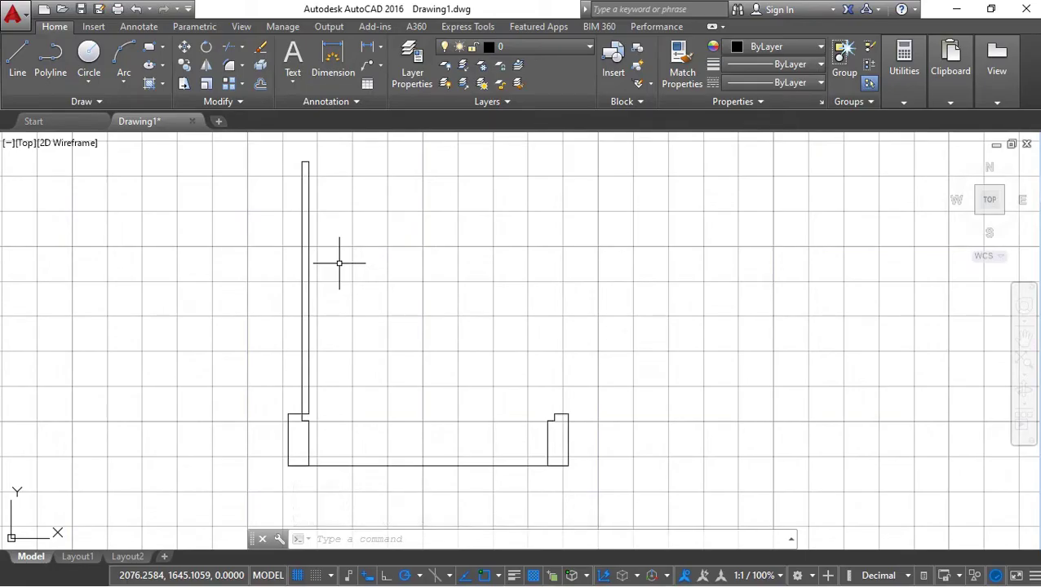
left_click(339, 263)
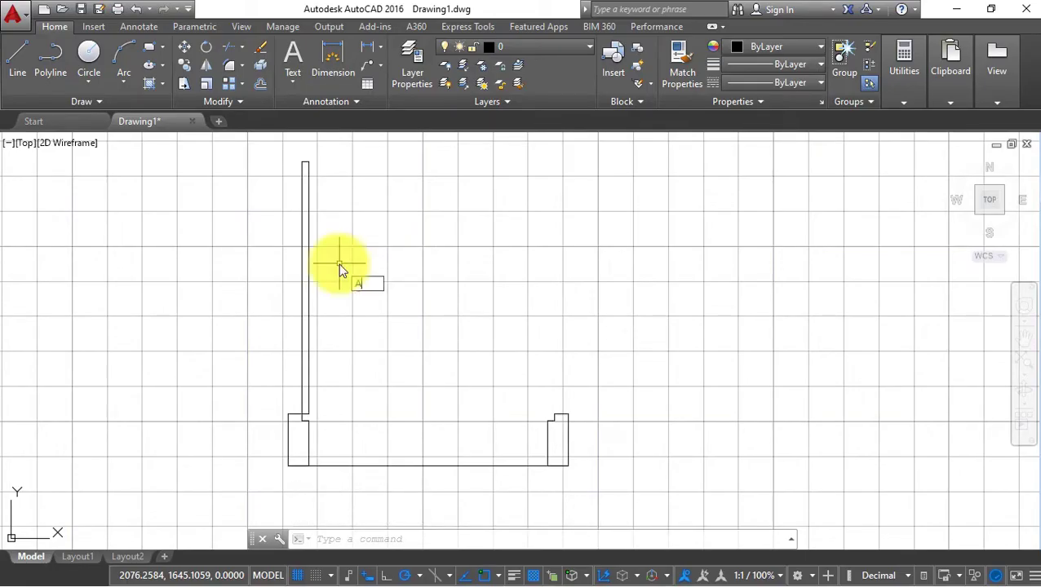
type("arc")
left_click(339, 263)
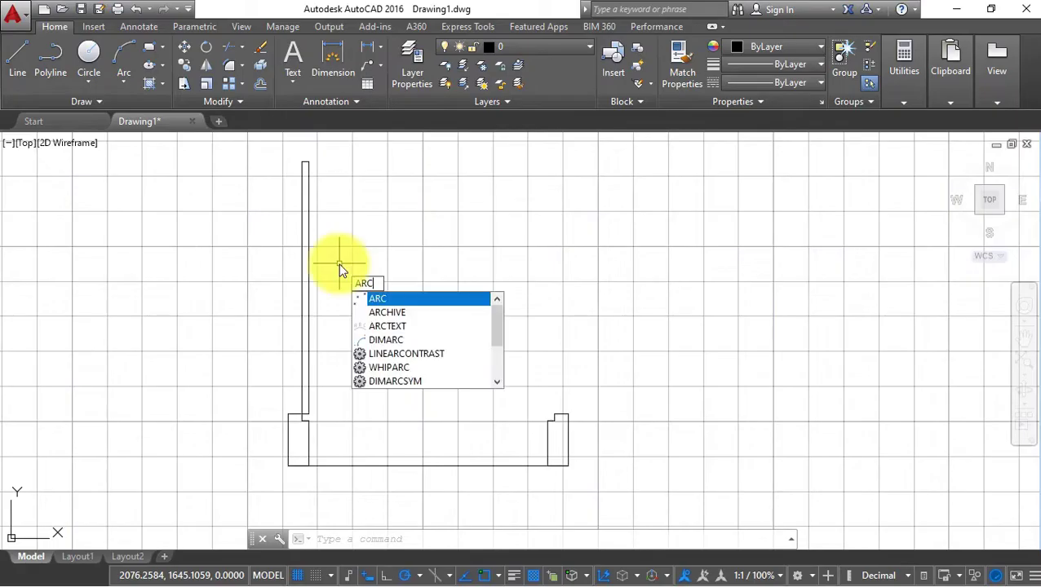
- Draw a three-point swing arc from the leaf's top end to the right jamb's corner
left_click(306, 162)
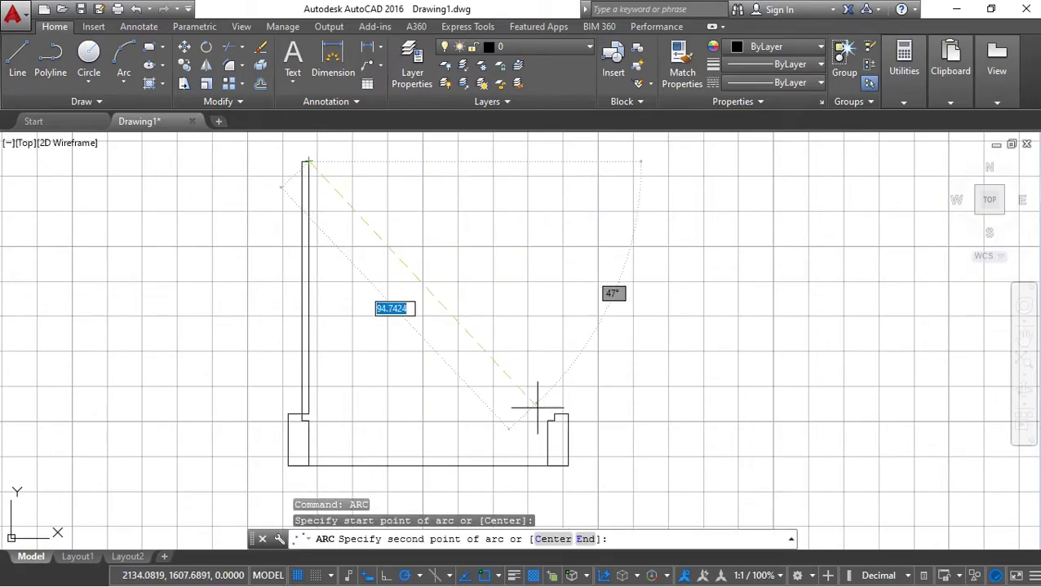
scroll(539, 413, "up", 4)
left_click(584, 425)
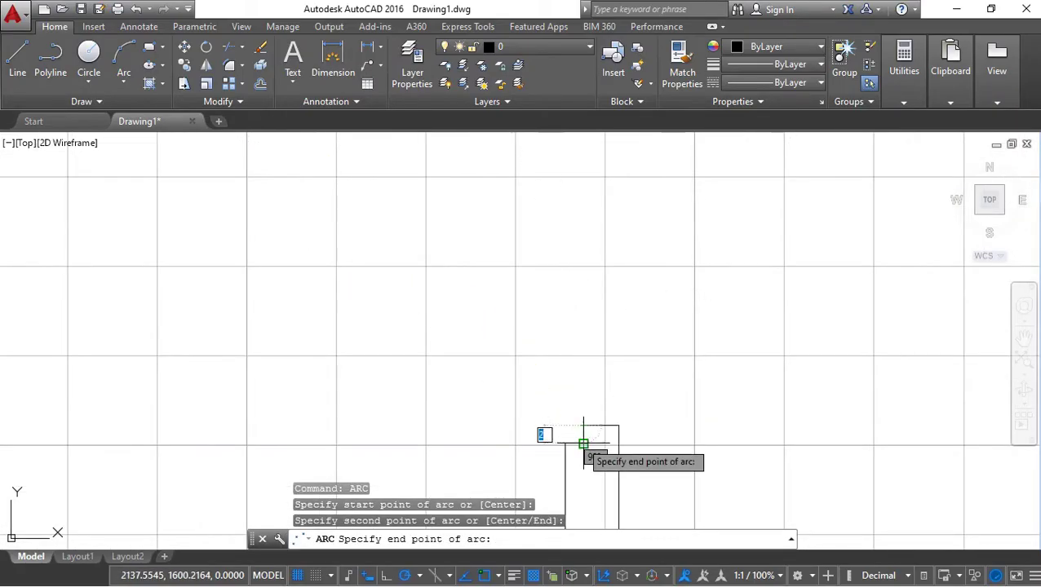
left_click(604, 397)
scroll(609, 376, "down", 3)
scroll(585, 362, "up", 1)
middle_click_drag(585, 362, 609, 366)
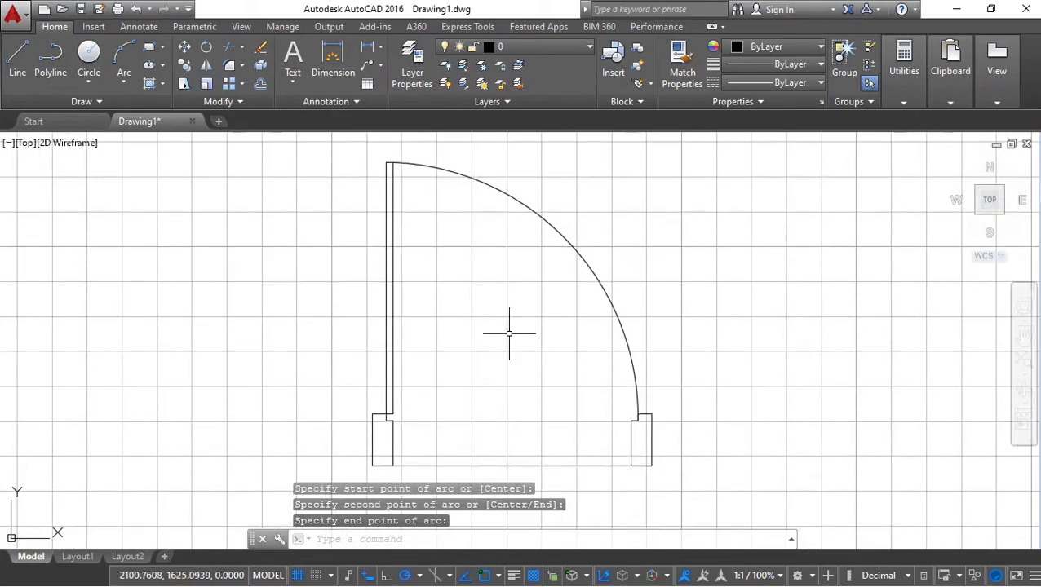
middle_click_drag(486, 231, 480, 237)
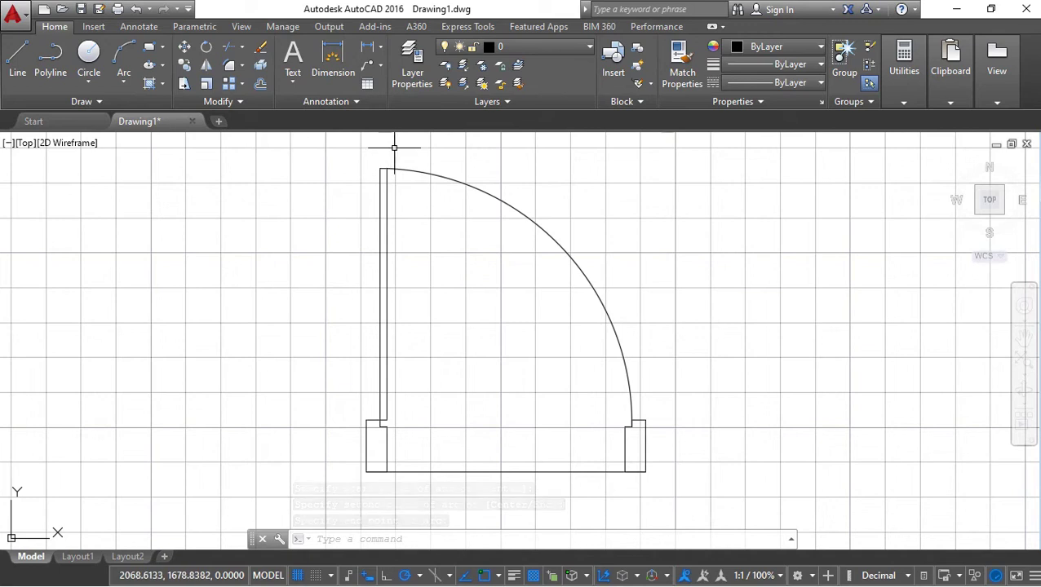
- Create a new layer KUSEN with orange colour 20
left_click(405, 78)
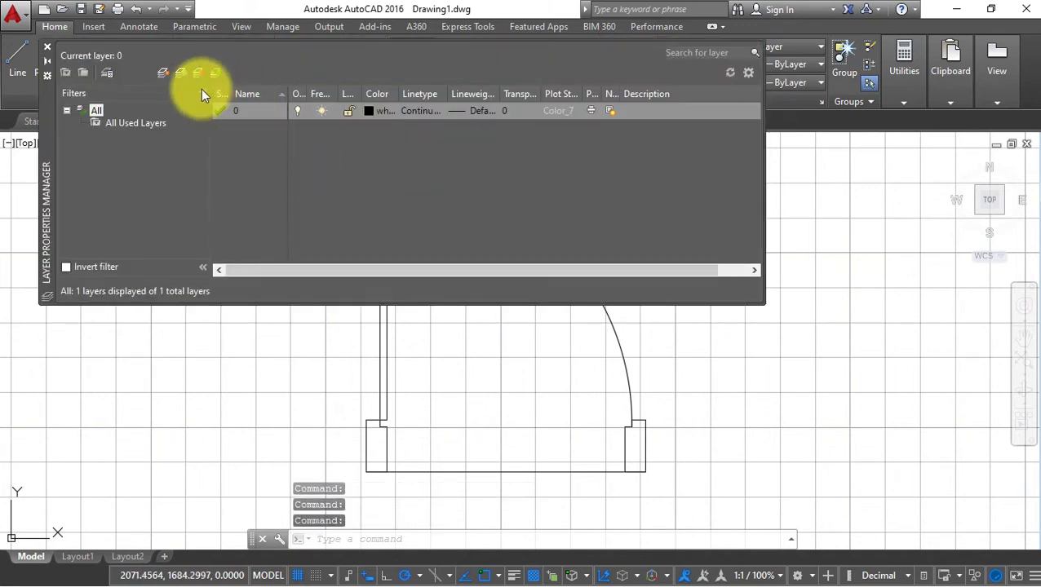
left_click(160, 74)
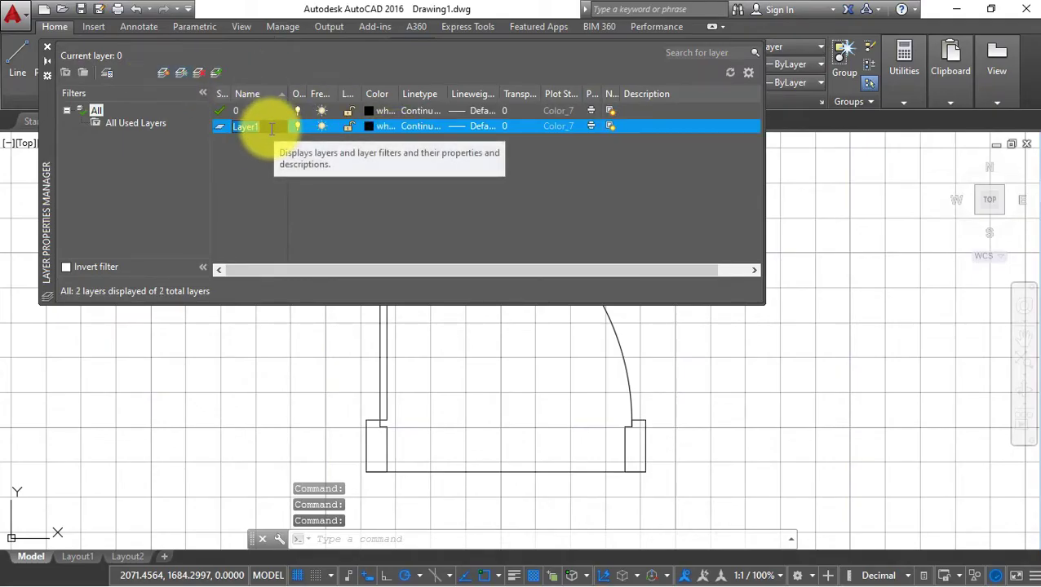
type("KUSEN")
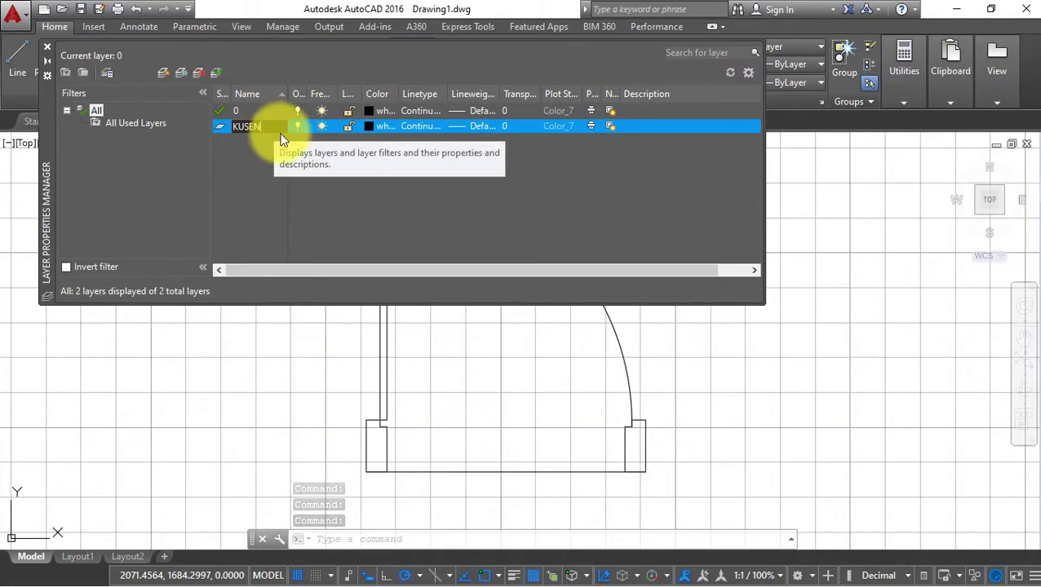
left_click(369, 126)
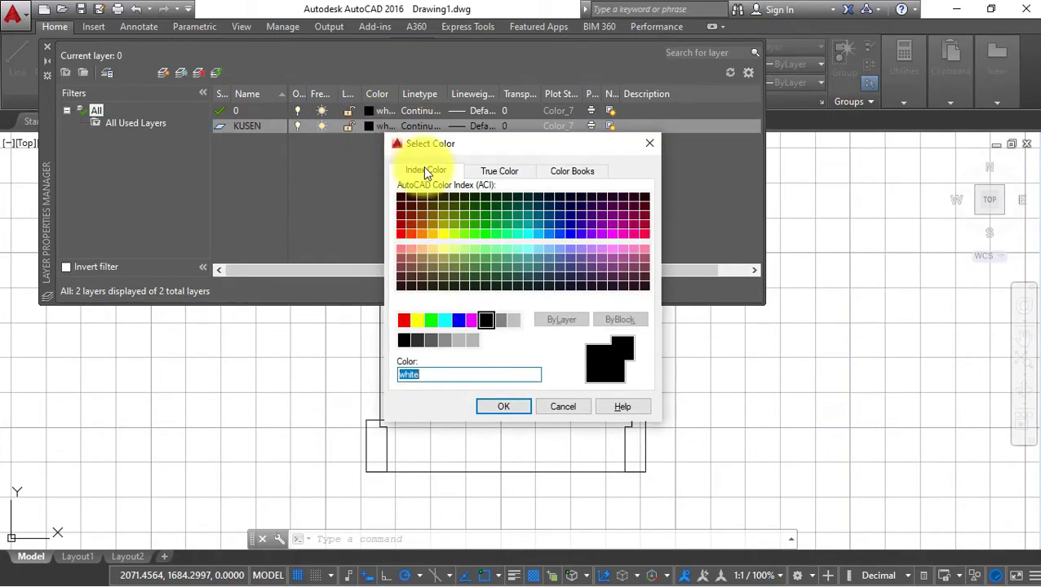
left_click(410, 234)
left_click(500, 406)
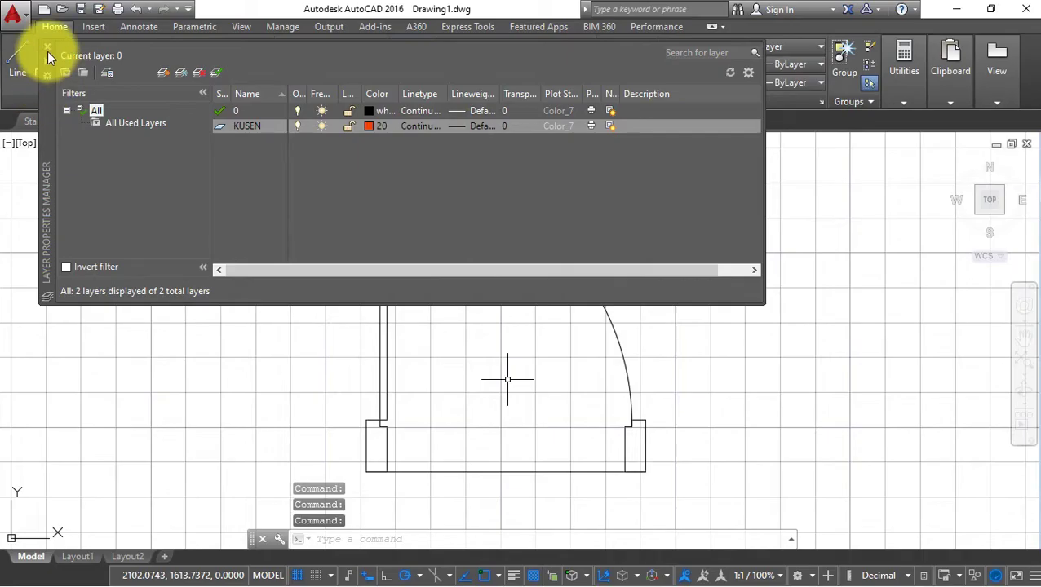
- Add a second new layer named GRS PTS
left_click(169, 71)
type("GRS ")
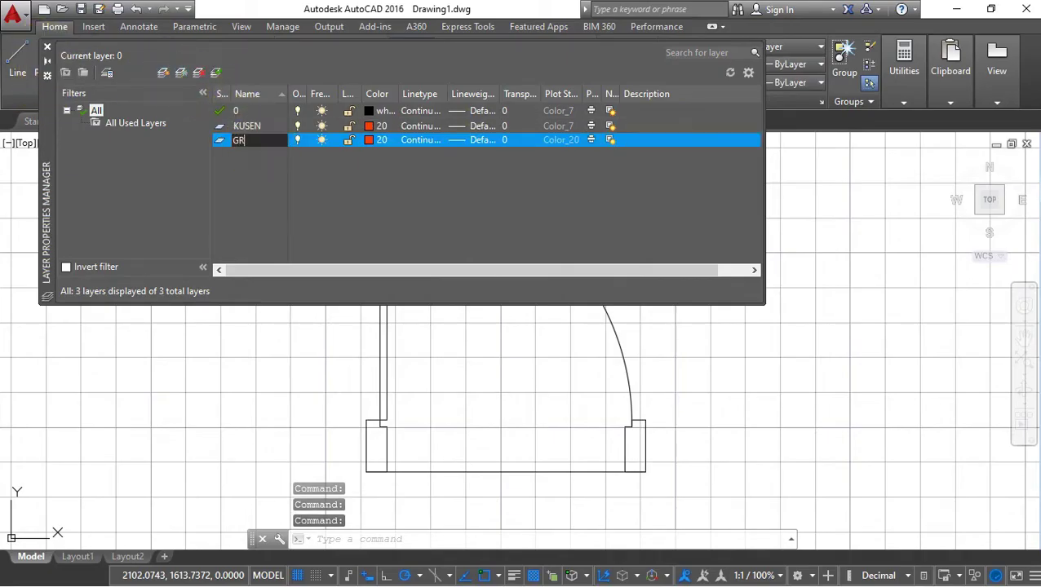
type("PT")
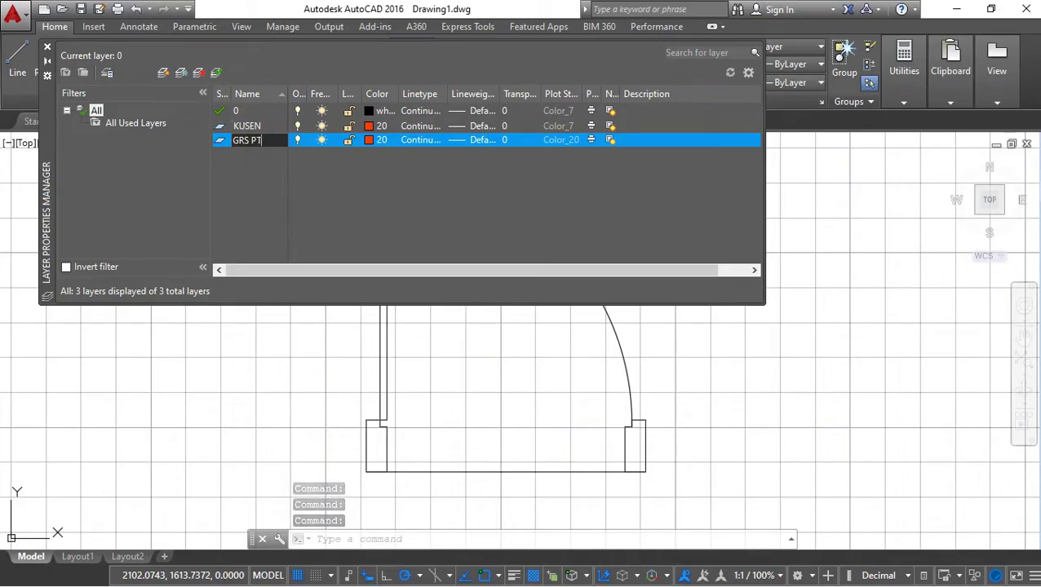
type("S")
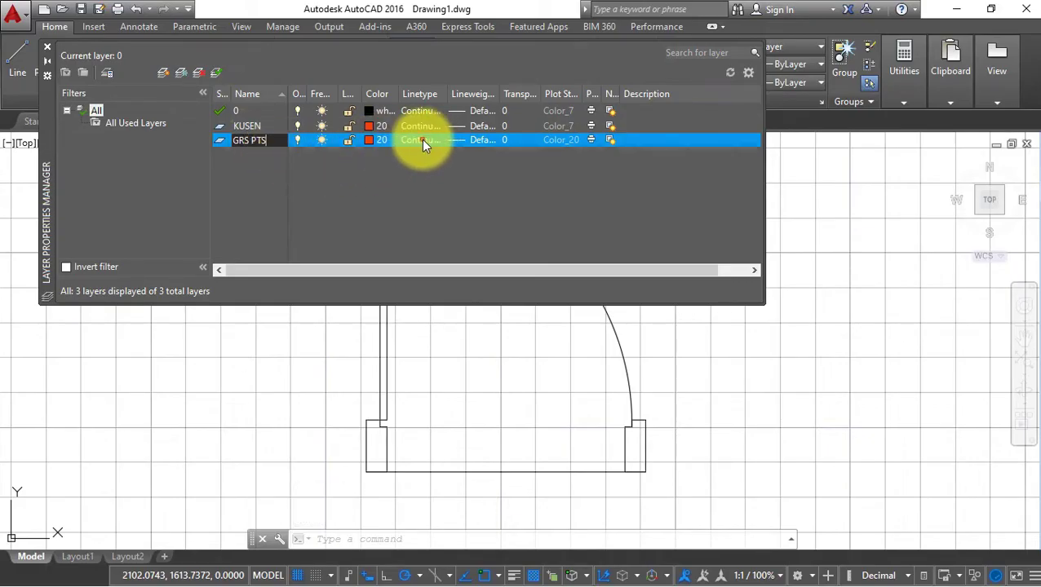
left_click(421, 139)
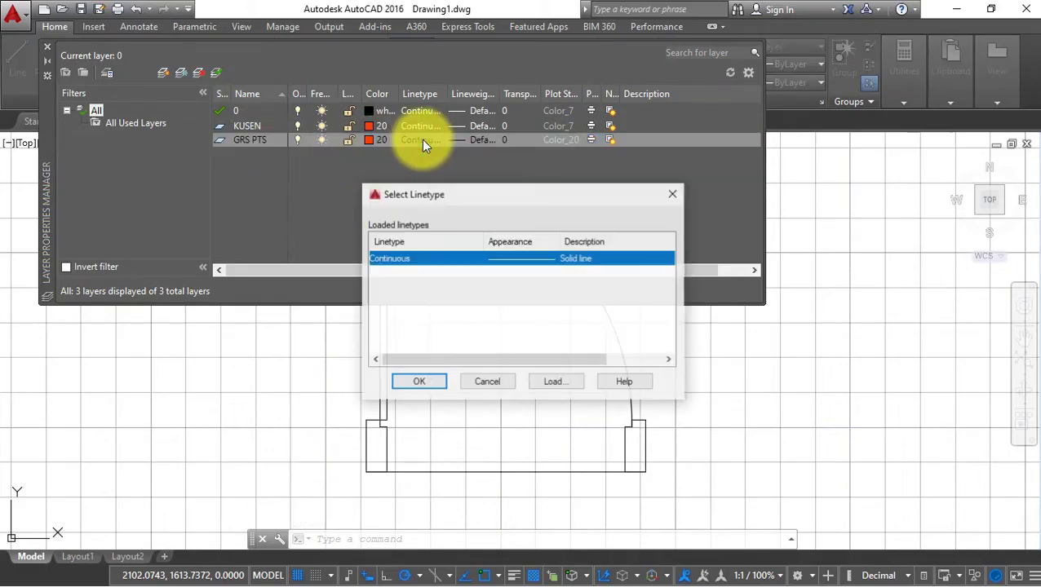
- Load ACAD_ISO03W100 and assign it as the GRS PTS layer's linetype
left_click(546, 382)
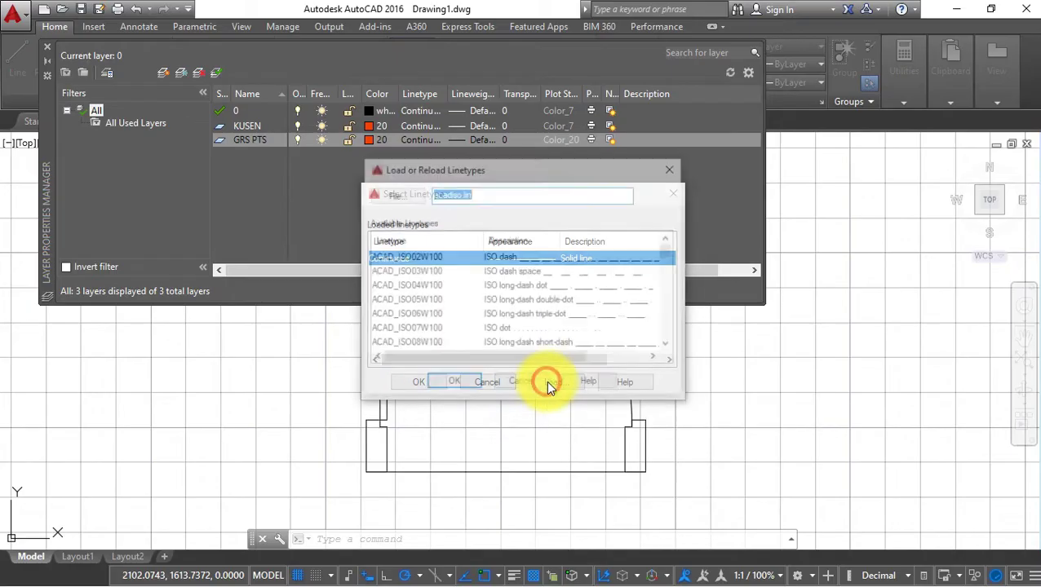
left_click(548, 274)
left_click(453, 383)
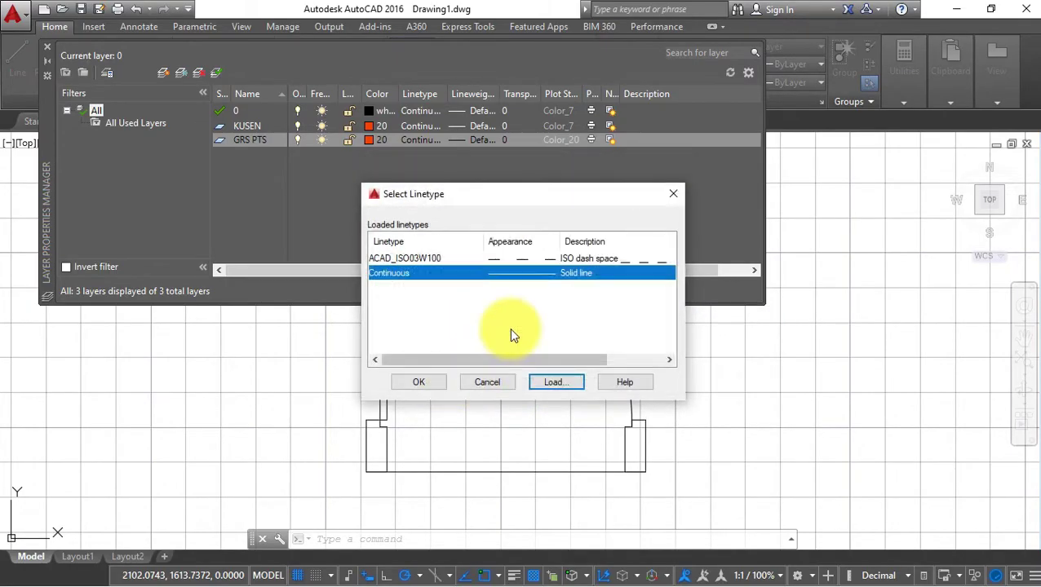
left_click(543, 258)
left_click(414, 383)
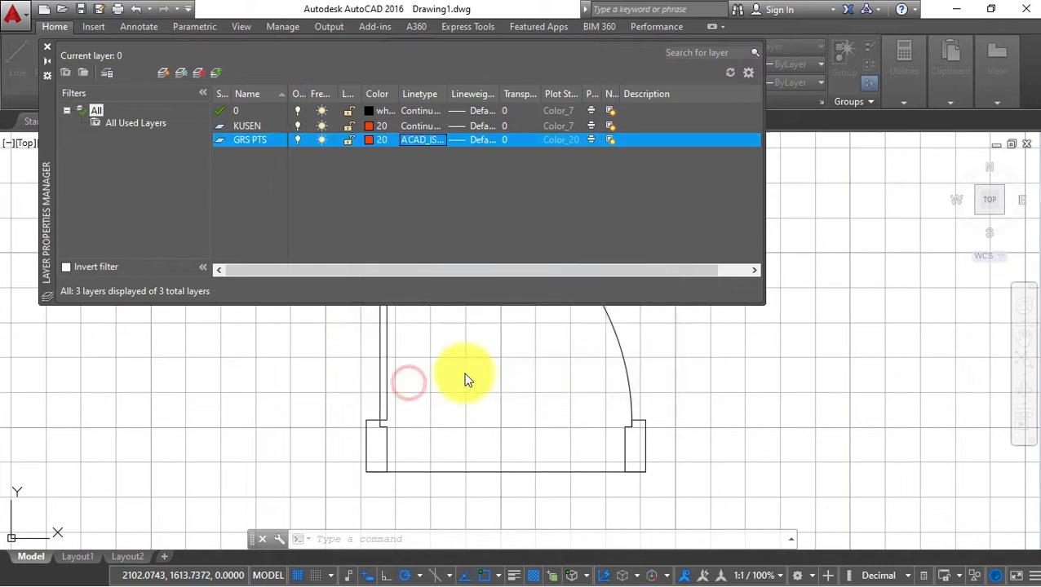
- Set the GRS PTS lineweight to 0.00 mm
left_click(483, 141)
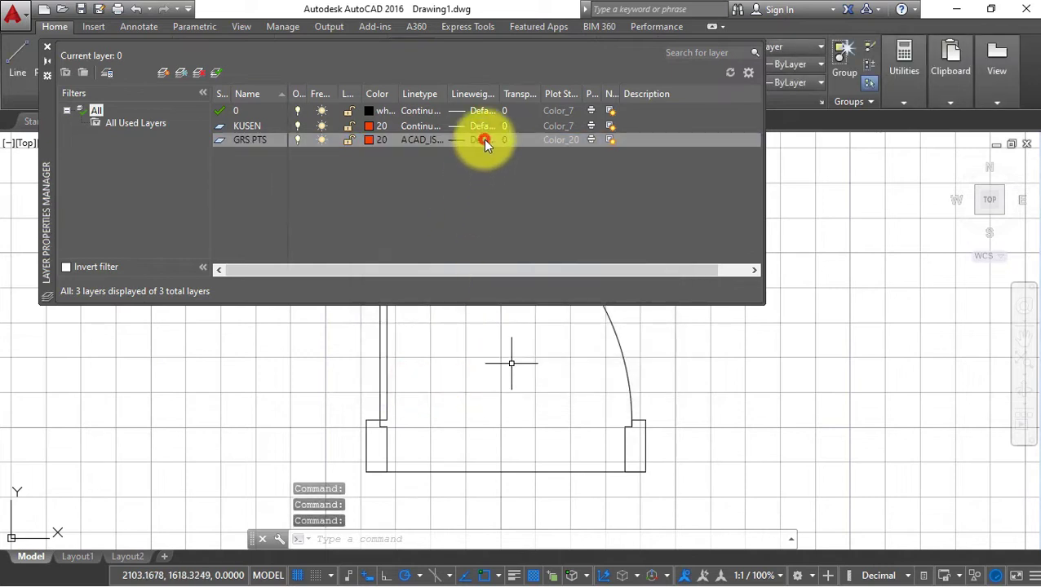
left_click(509, 208)
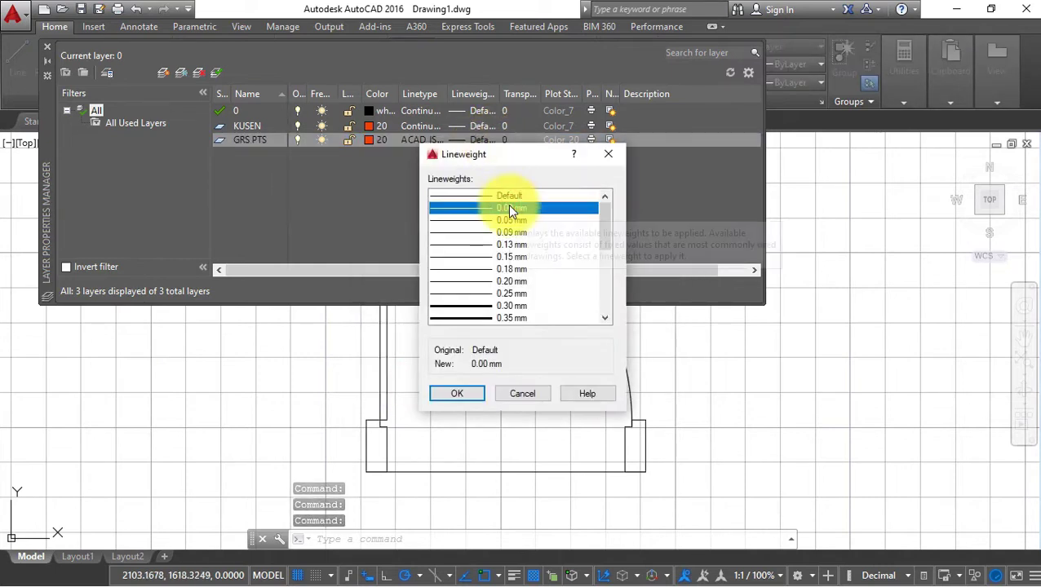
left_click(463, 396)
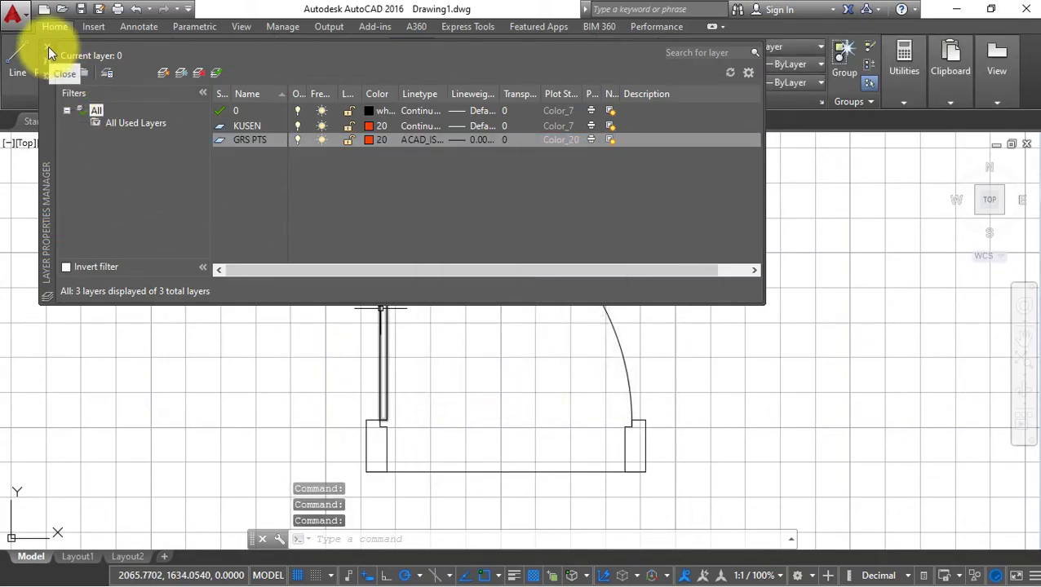
- Set the GRS PTS layer colour to green 80
left_click(375, 140)
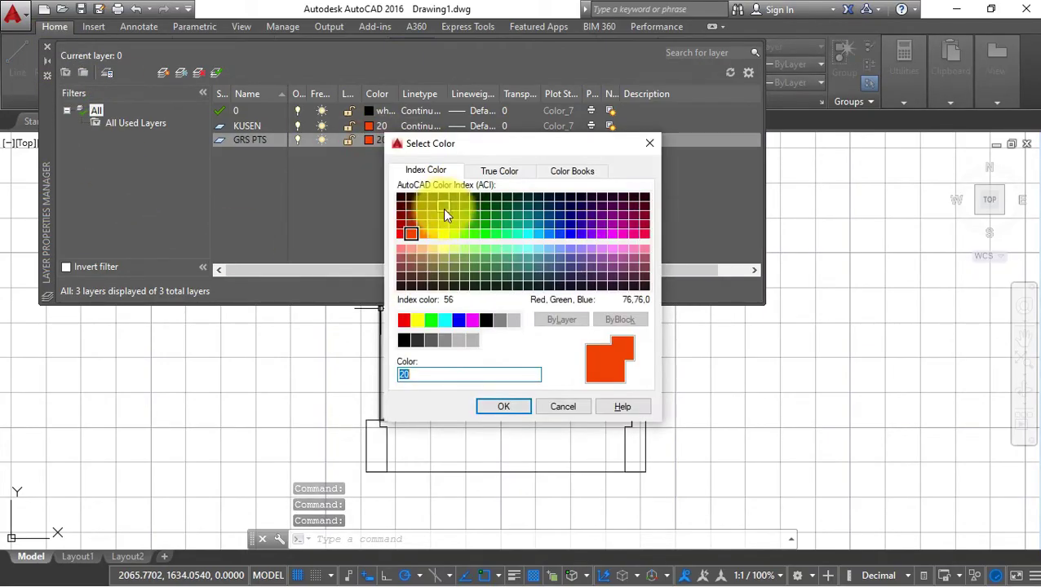
left_click(441, 234)
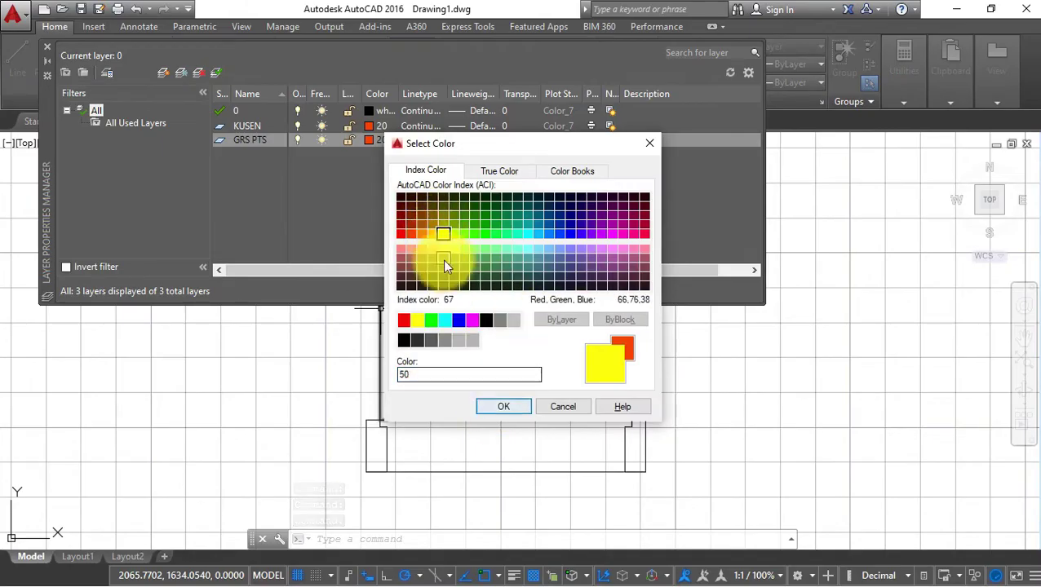
left_click(474, 235)
left_click(503, 403)
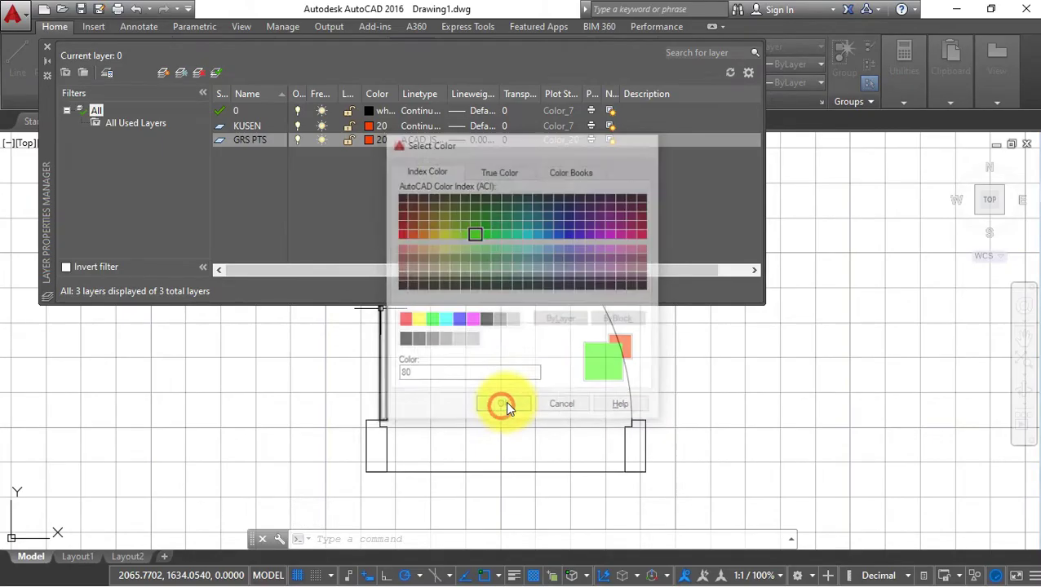
- Move the door leaf and both door jambs onto the orange KUSEN layer
left_click(44, 51)
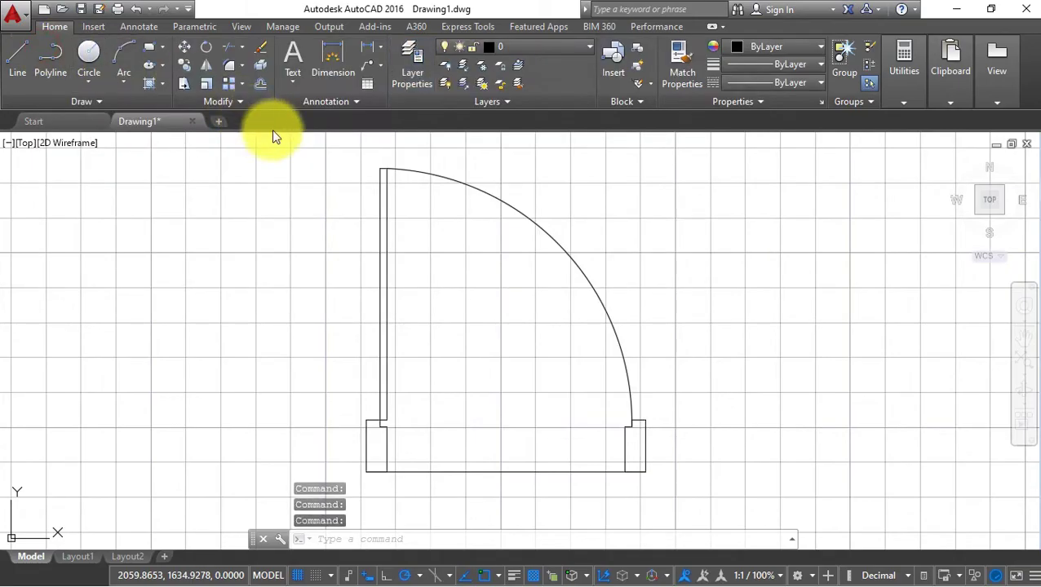
left_click(295, 141)
left_click(414, 482)
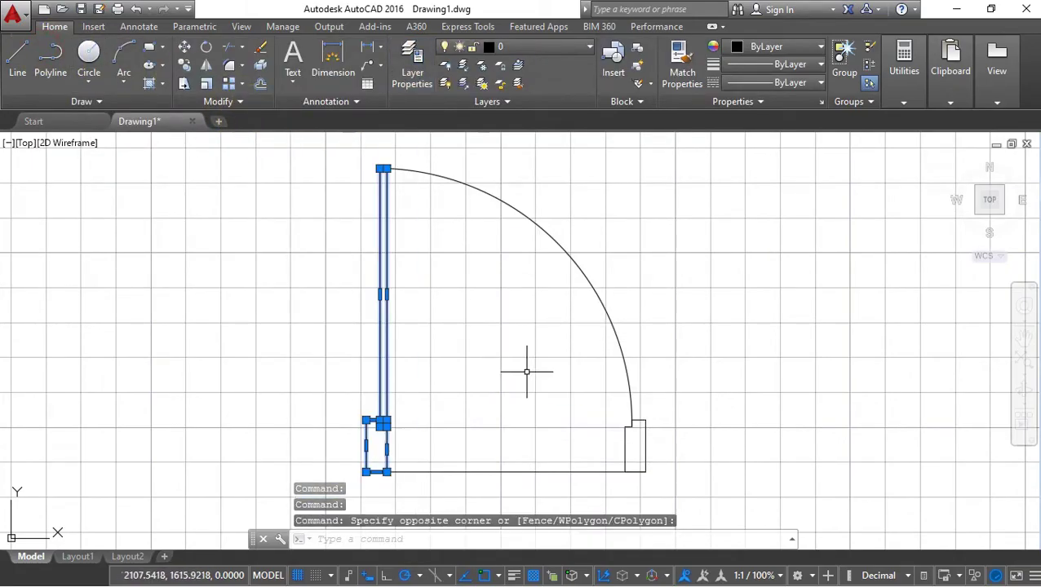
left_click(528, 372)
left_click(742, 483)
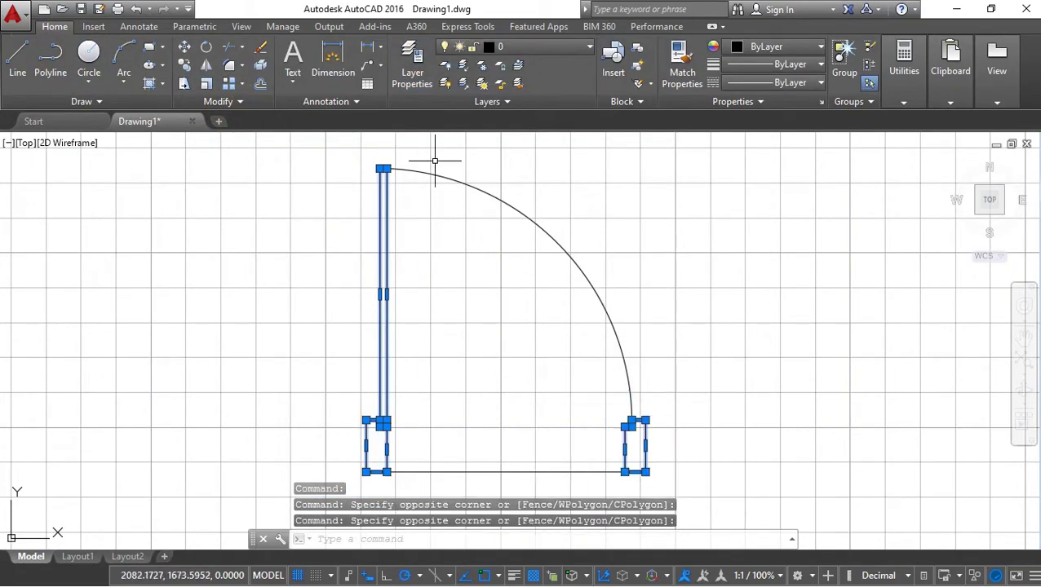
left_click(526, 47)
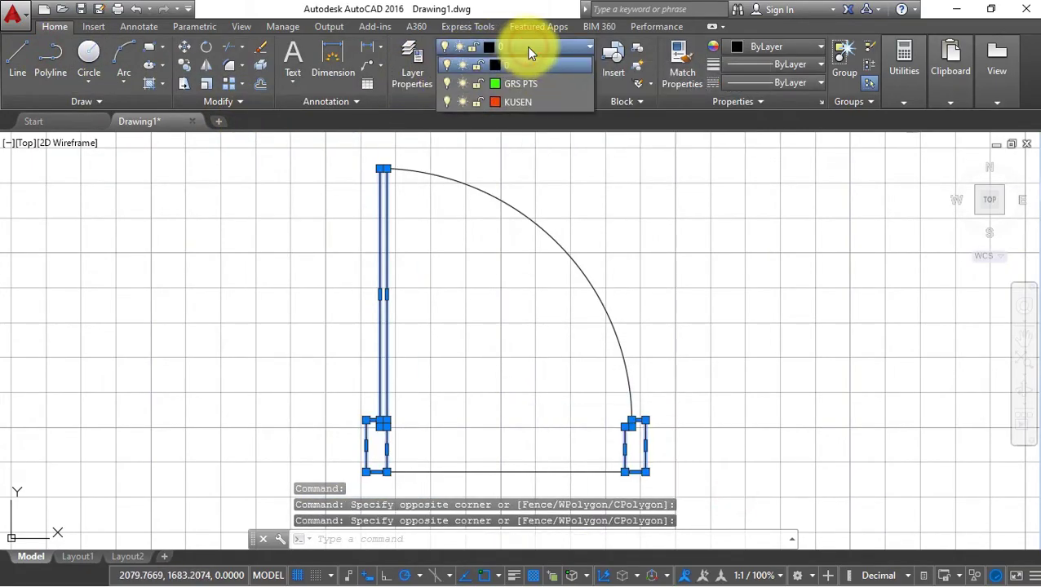
left_click(513, 102)
key("Escape")
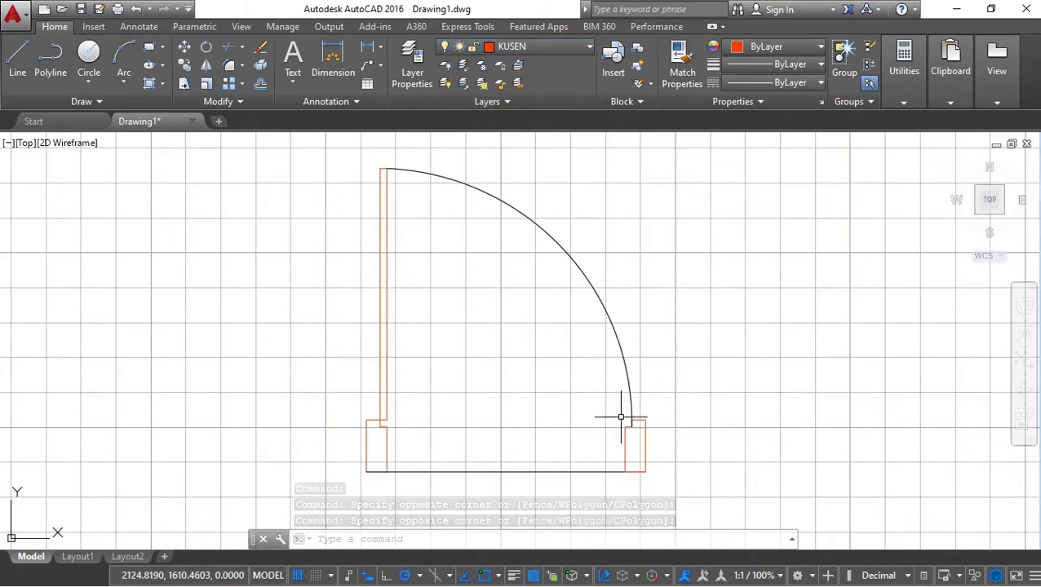
- Put the door swing arc on the green dashed GRS PTS layer
left_click(356, 143)
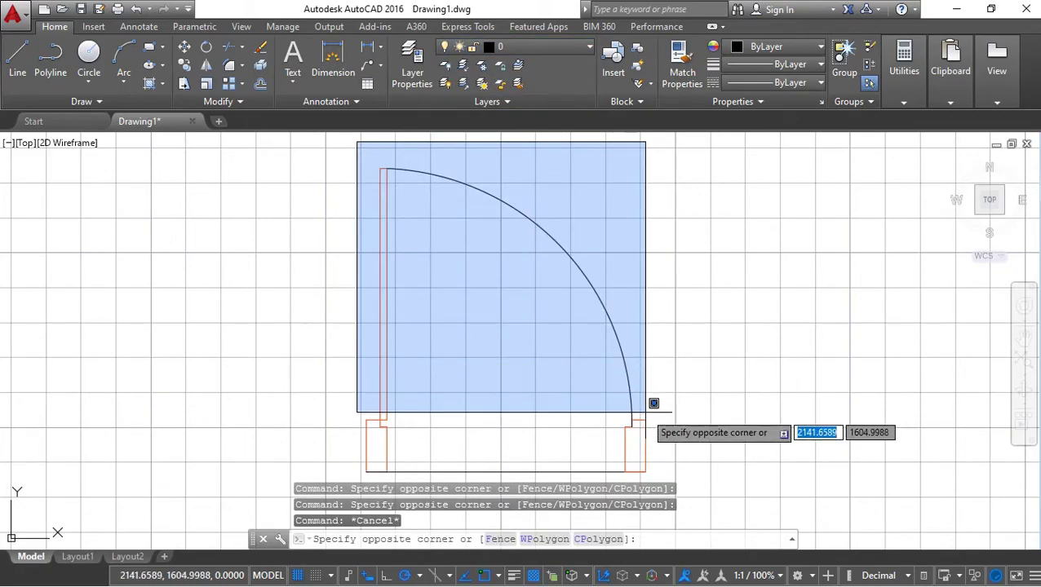
key("Escape")
left_click(627, 263)
left_click(549, 148)
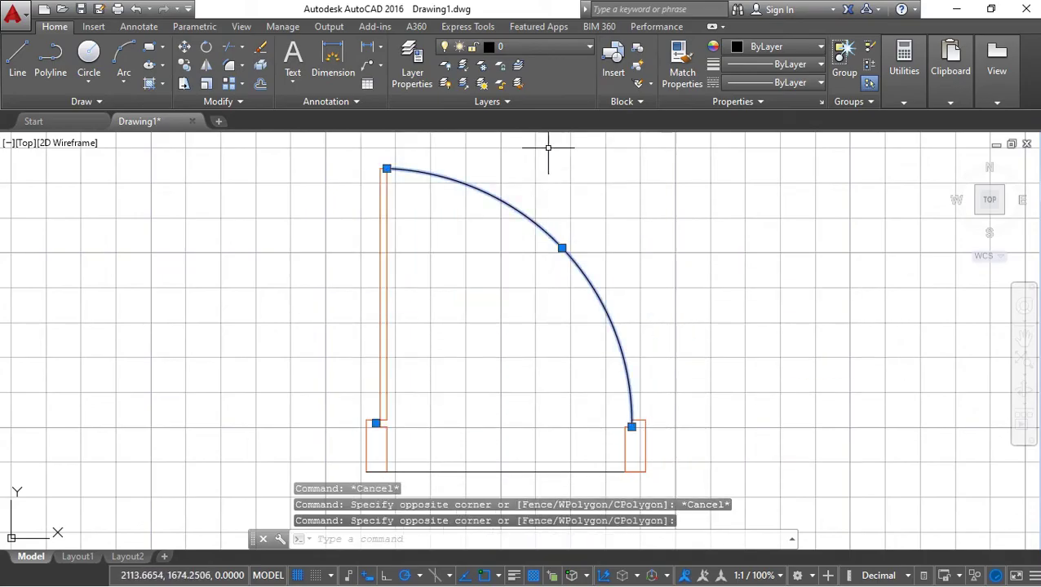
left_click(535, 46)
left_click(527, 95)
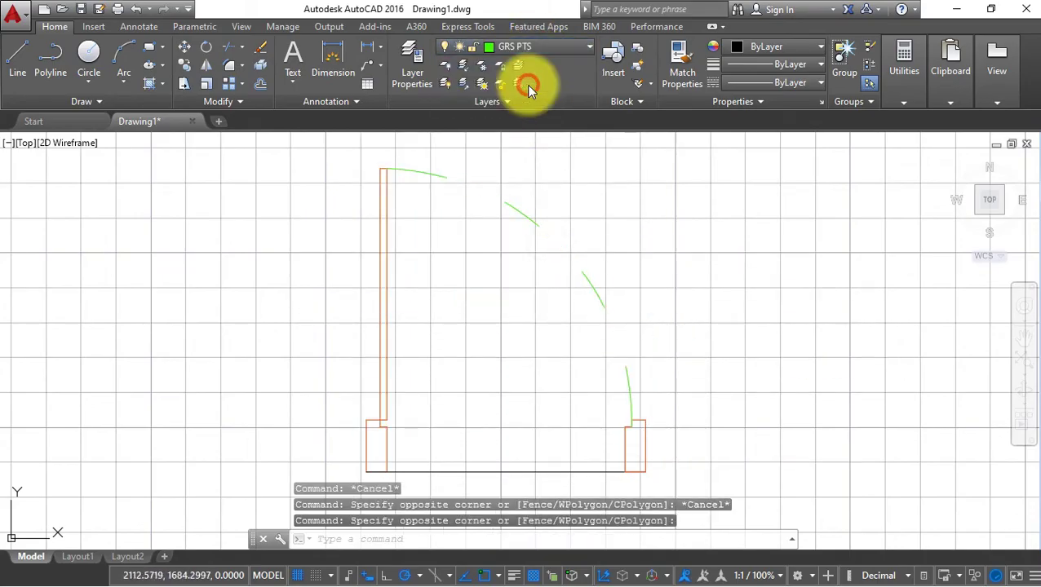
key("Escape")
- In the swing arc's Properties, set Linetype scale to 0.5 for finer green dashes
left_click(529, 220)
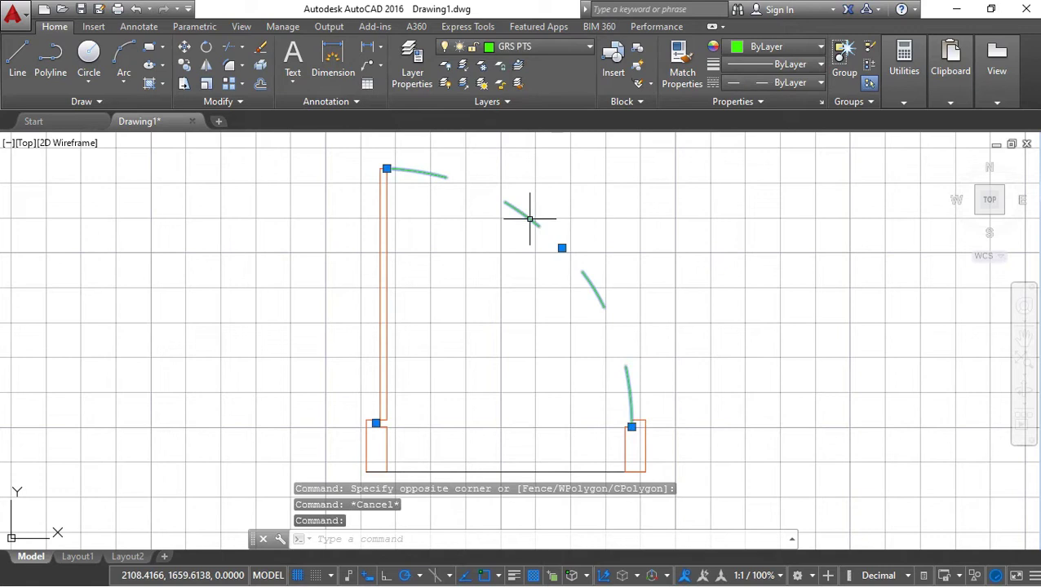
right_click(529, 221)
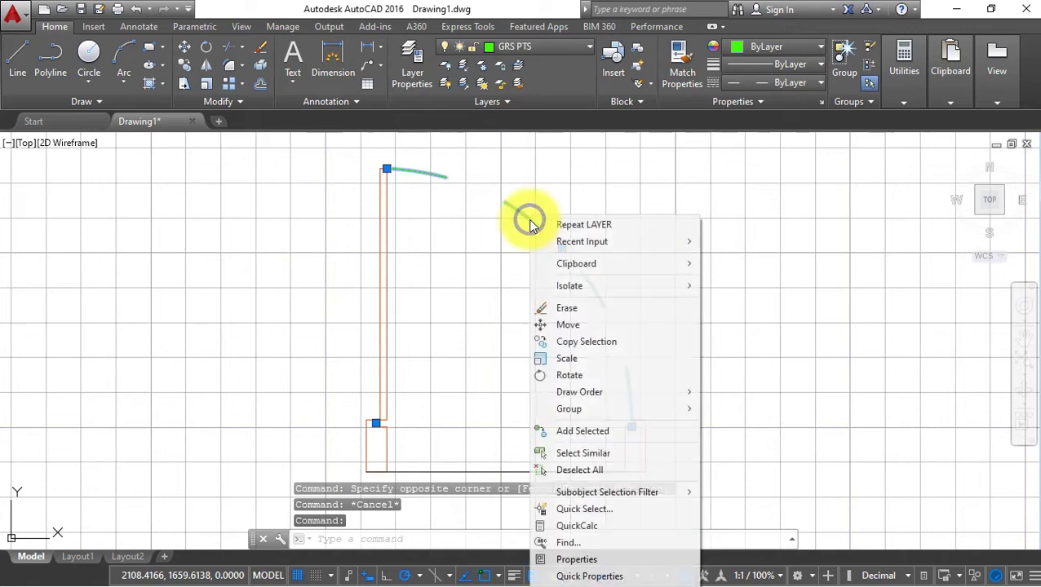
left_click(614, 562)
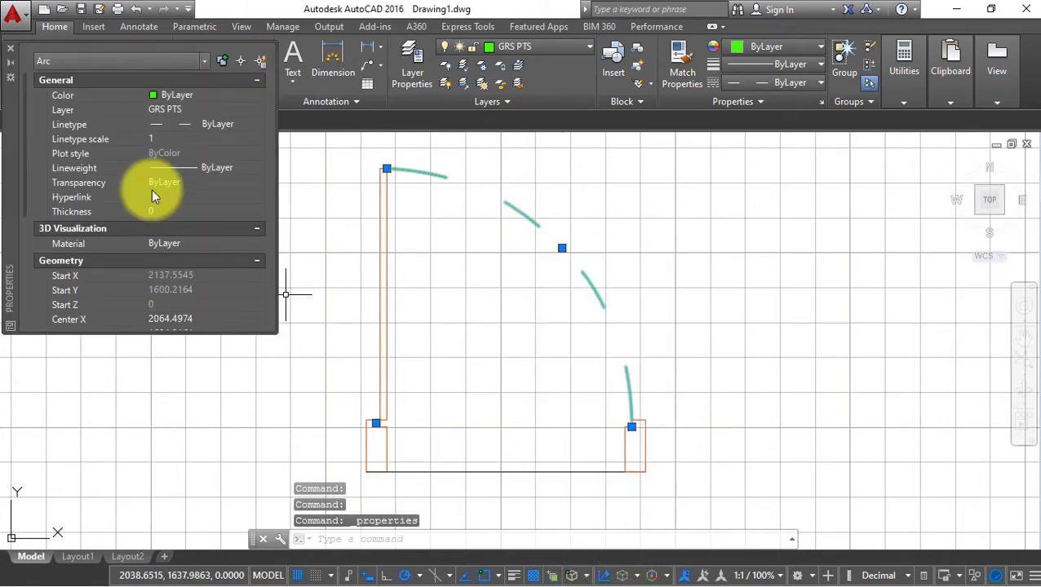
left_click(157, 140)
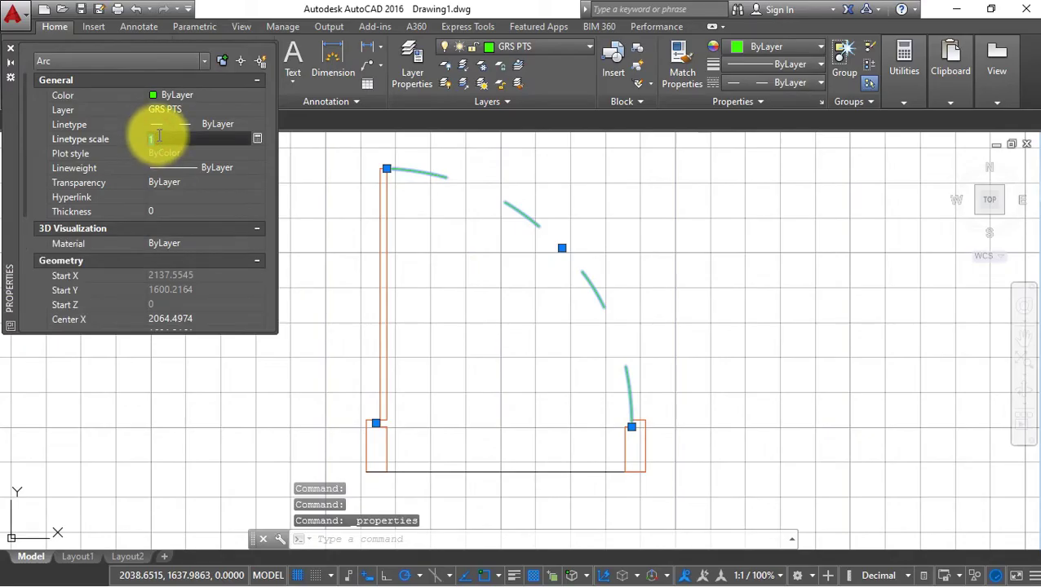
type("0.")
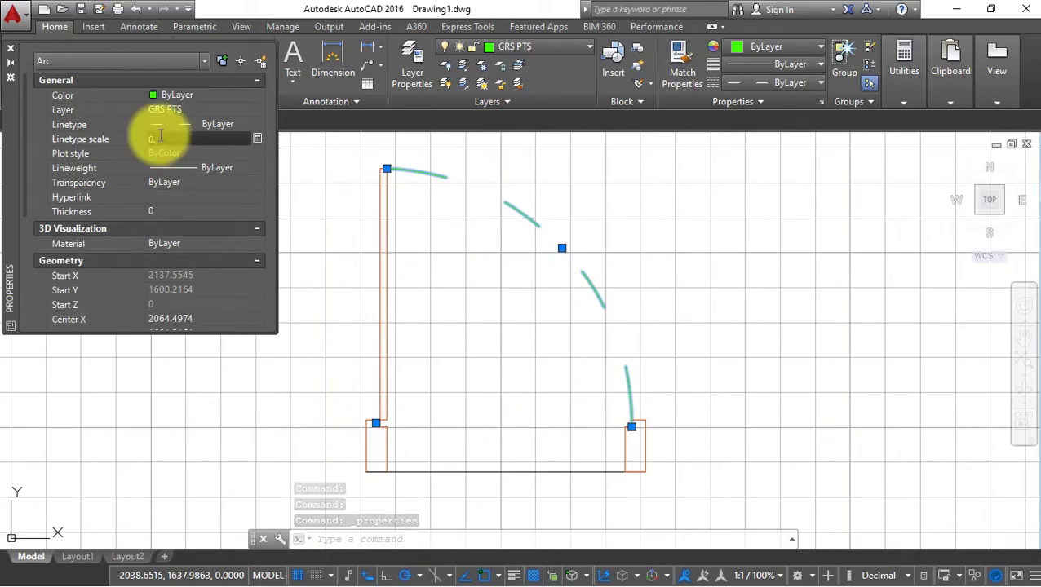
type("5")
key("Return")
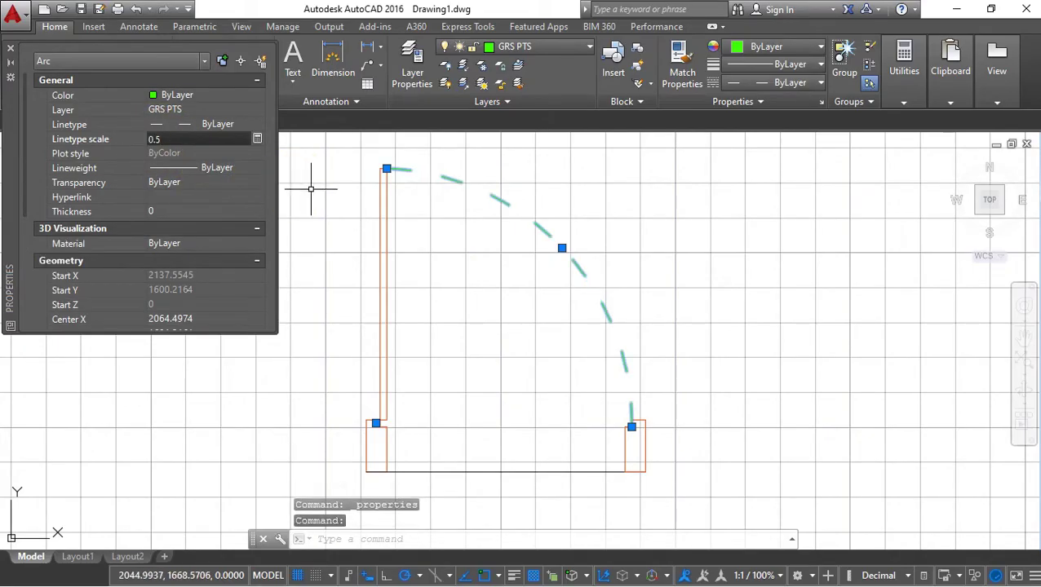
left_click(13, 53)
key("Escape")
scroll(290, 209, "down", 2)
- Draw a vertical XLINE construction line through the wall corner of the door plan
mouse_move(383, 279)
middle_mouse_down()
mouse_move(360, 339)
mouse_move(367, 323)
middle_mouse_up()
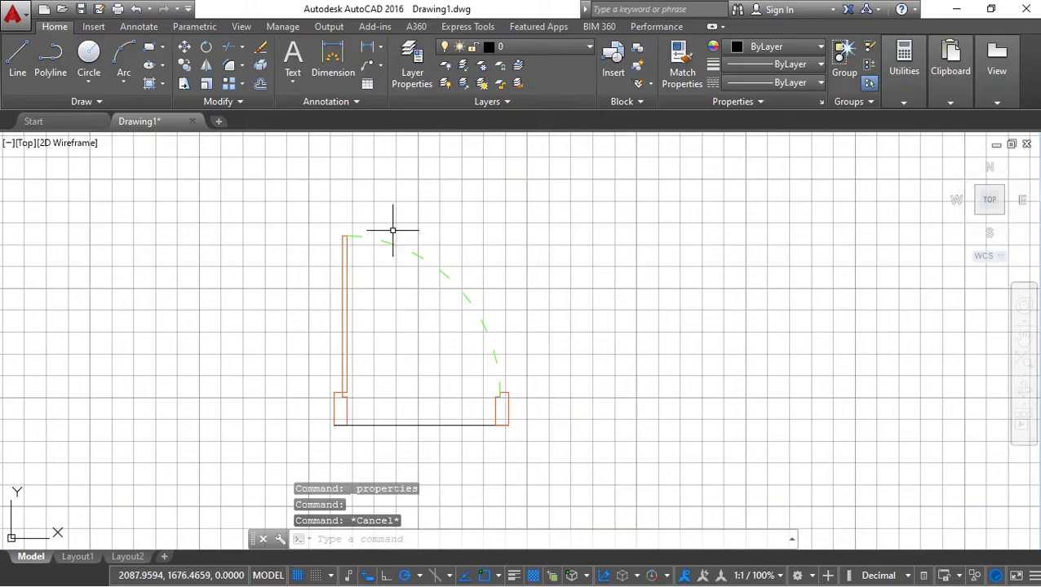
scroll(371, 326, "up", 2)
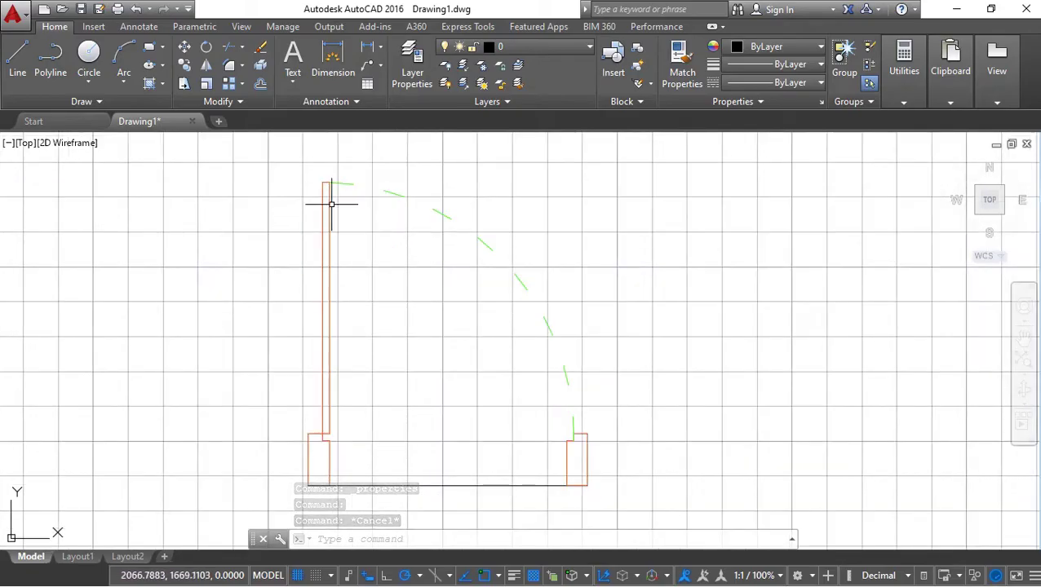
scroll(331, 204, "down", 2)
mouse_move(360, 302)
middle_mouse_down()
mouse_move(343, 367)
mouse_move(363, 362)
middle_mouse_up()
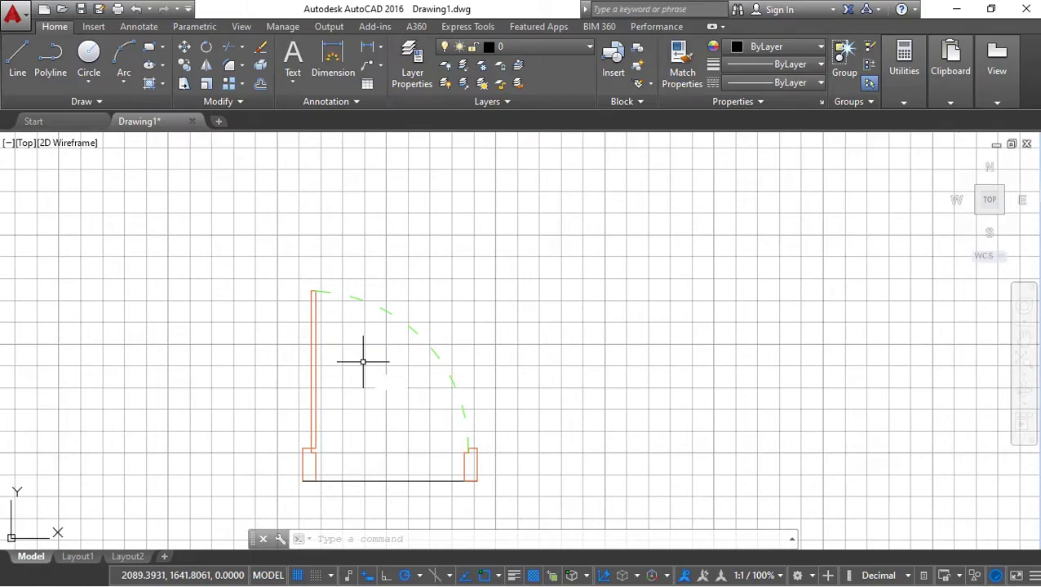
type("xl")
key("Return")
scroll(295, 449, "up", 3)
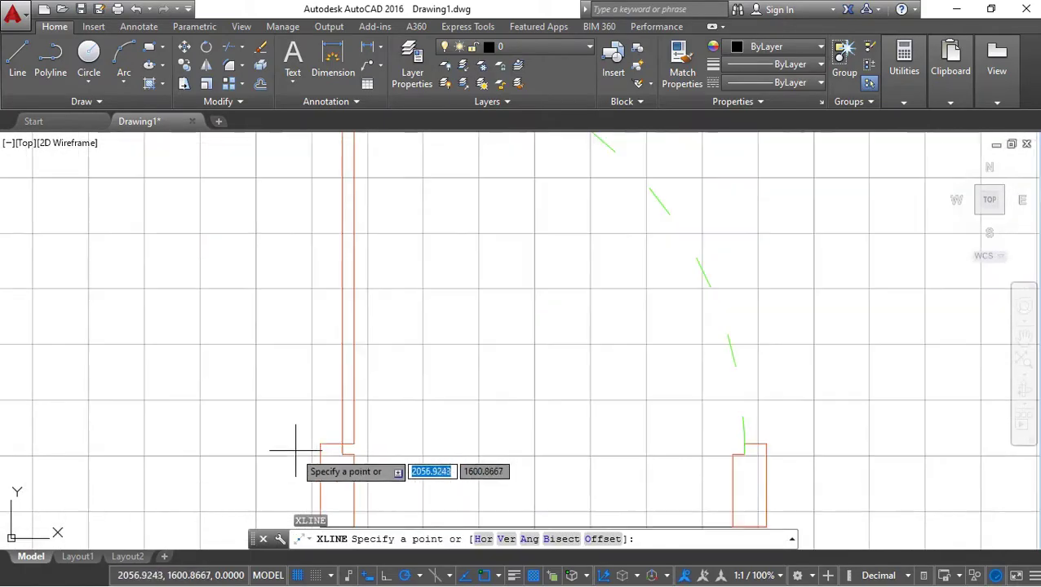
left_click(320, 444)
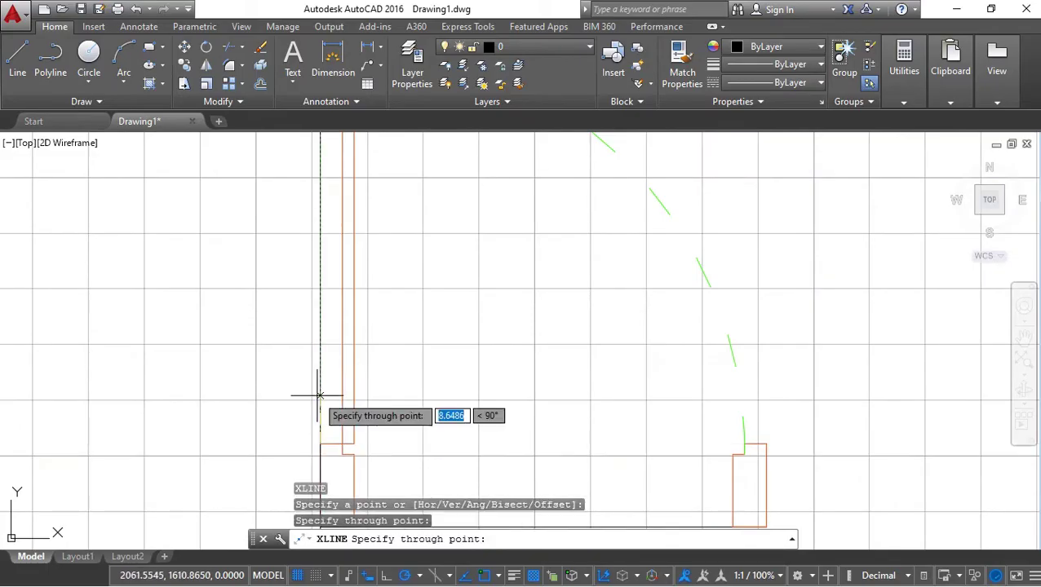
left_click(317, 419)
key("Return")
- Add another vertical construction line along a door jamb edge
scroll(338, 443, "down", 4)
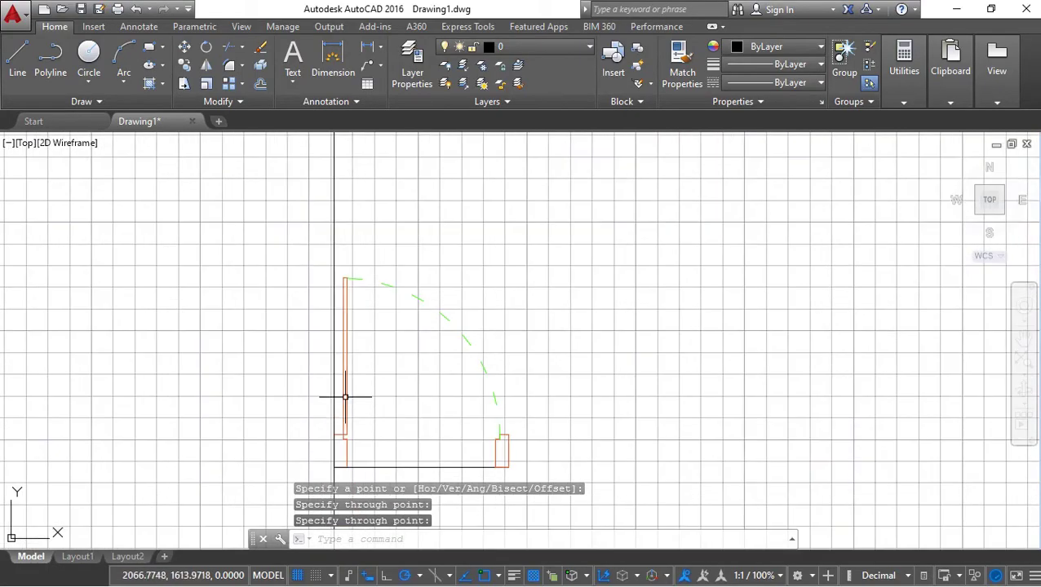
middle_click_drag(343, 395, 372, 353)
scroll(359, 351, "up", 2)
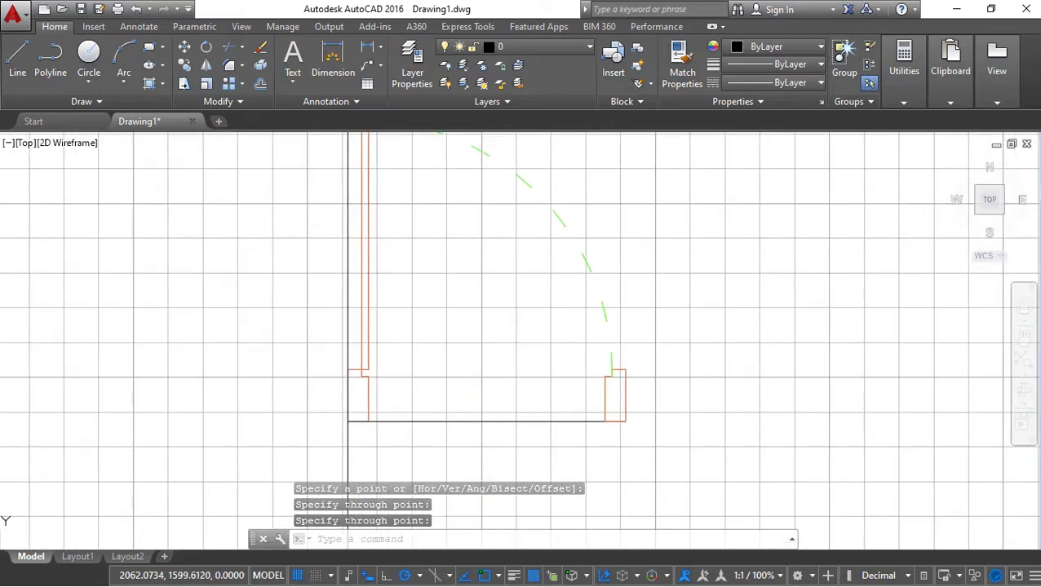
key("Return")
scroll(361, 369, "up", 4)
left_click(365, 372)
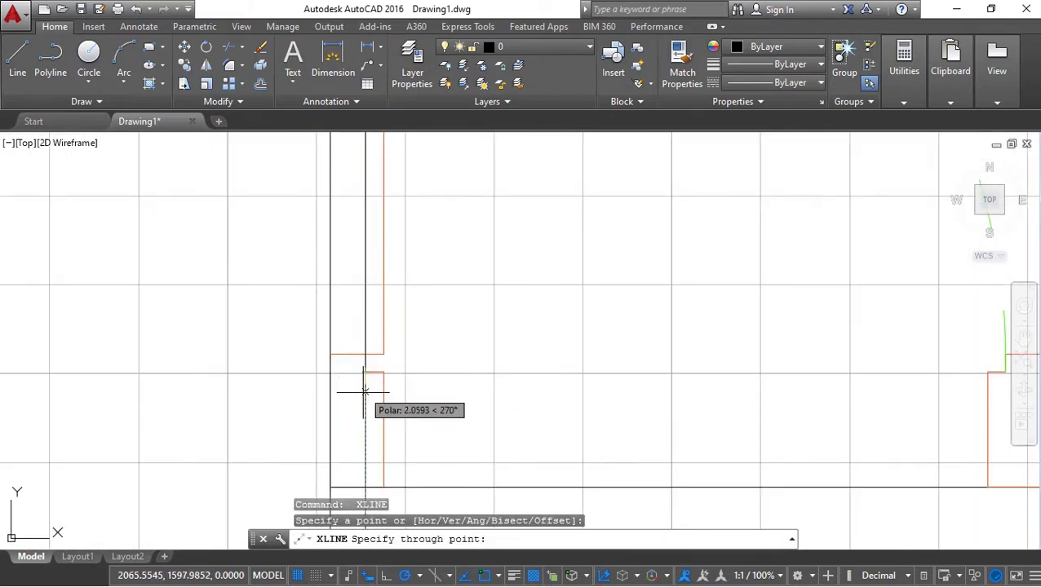
left_click(362, 395)
key("Return")
- Add a vertical construction line at the right door jamb
scroll(362, 395, "down", 5)
scroll(499, 388, "up", 4)
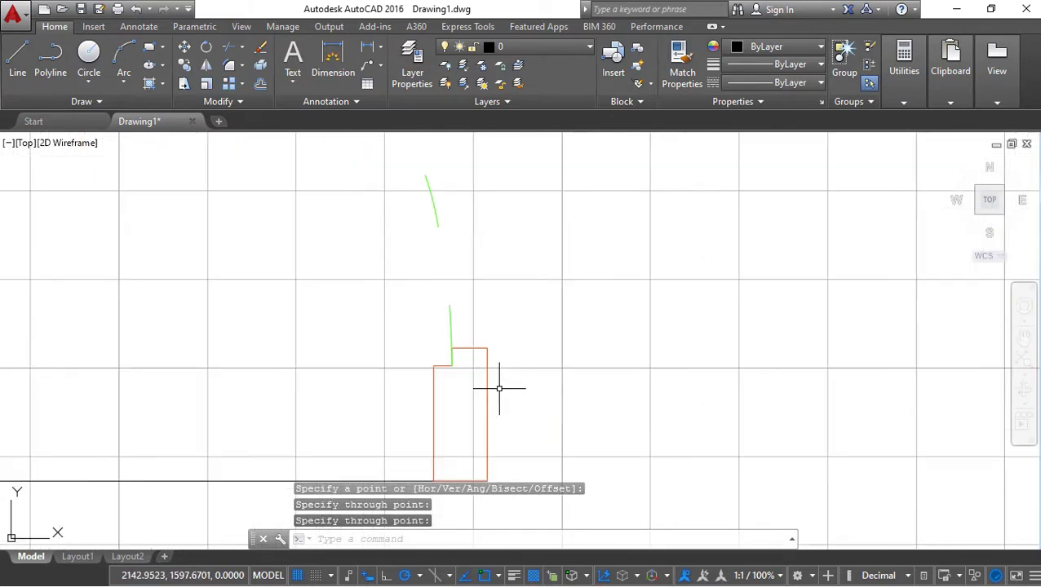
key("Return")
left_click(452, 365)
left_click(442, 389)
key("Return")
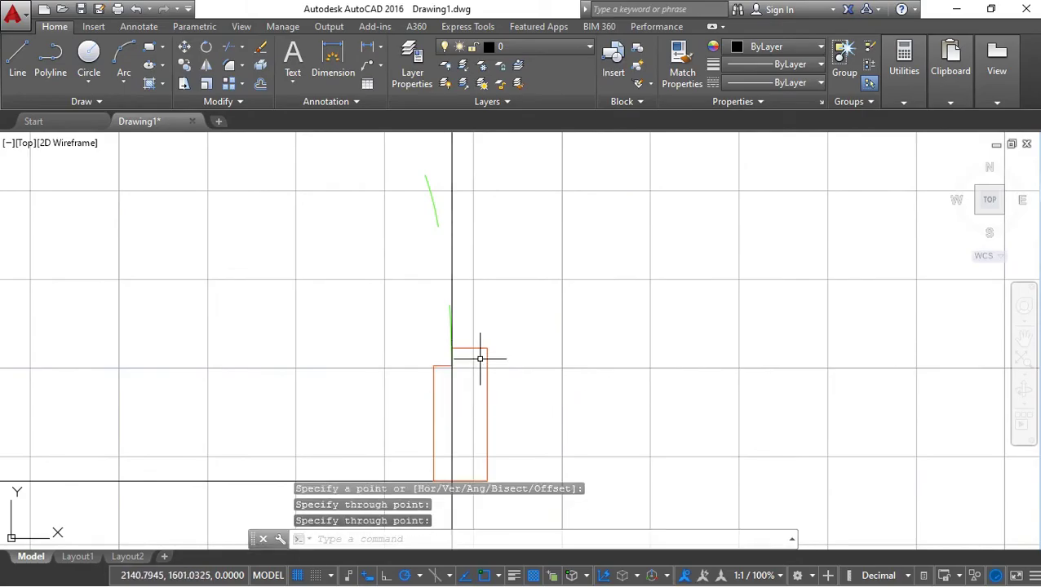
- Add a near-vertical construction line through the red rectangle's top-right corner
key("Return")
left_click(487, 348)
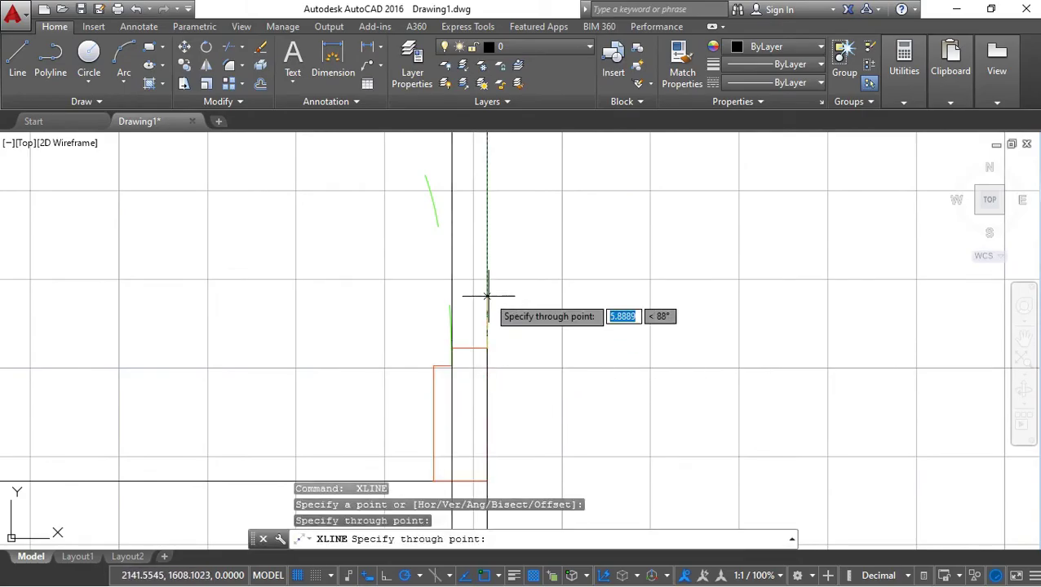
left_click(487, 296)
key("Return")
scroll(487, 310, "up", 2)
scroll(477, 327, "up", 2)
scroll(465, 337, "up", 2)
scroll(465, 326, "up", 2)
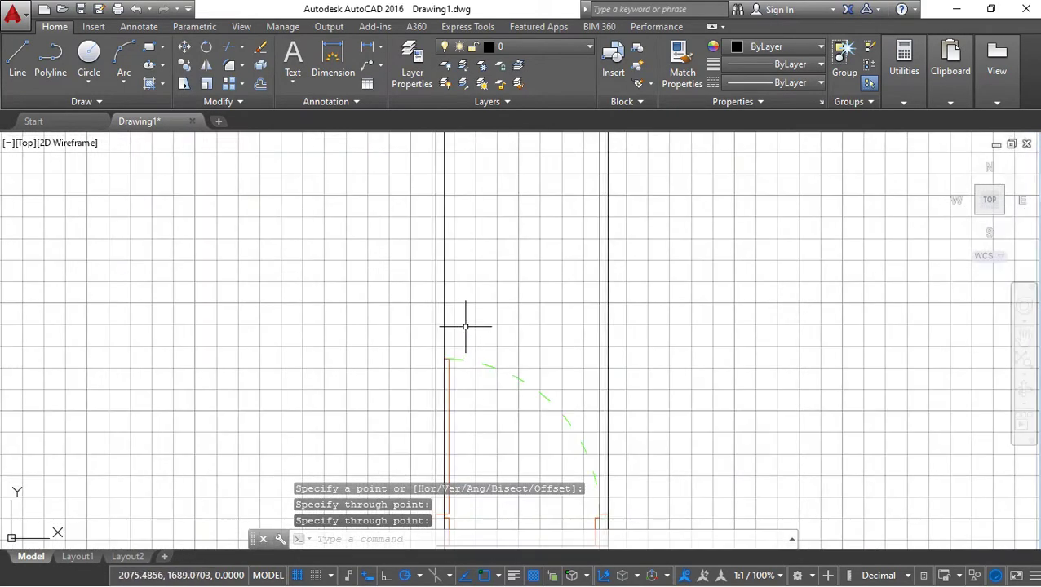
middle_click_drag(465, 326, 386, 334)
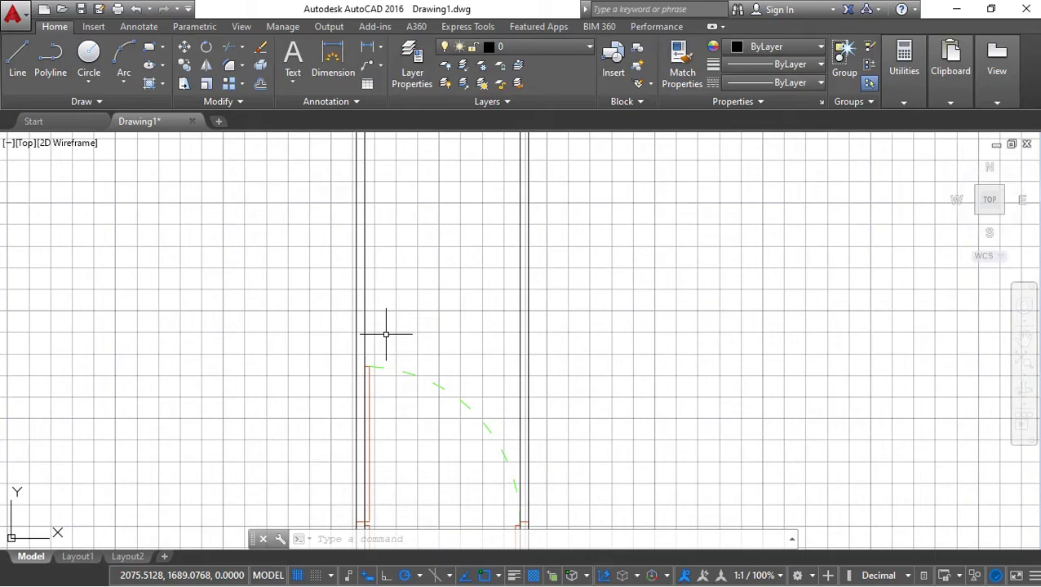
- Draw a horizontal construction line above the door swing arc
type("l")
key("Return")
left_click(403, 325)
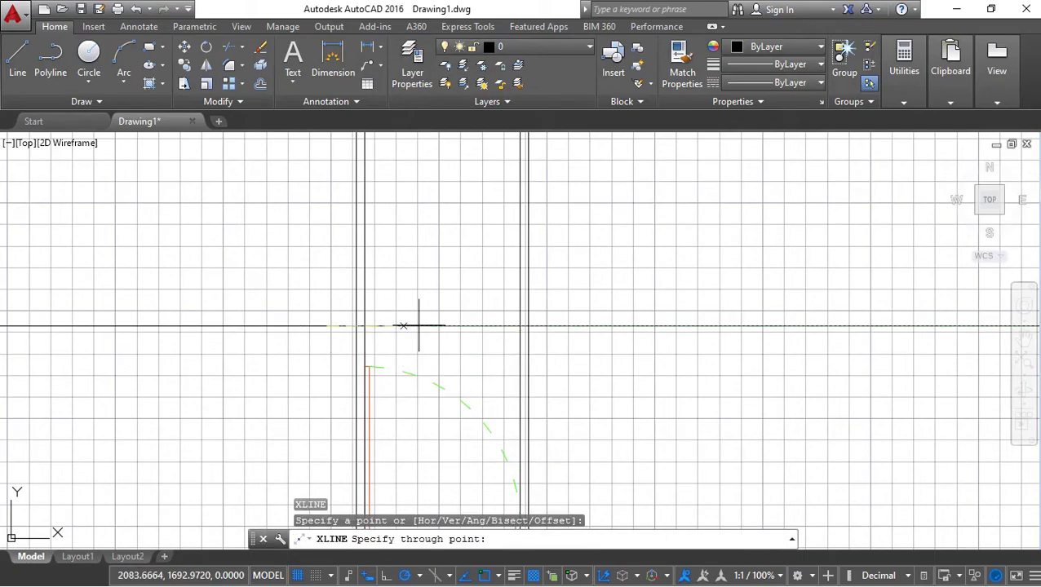
left_click(463, 325)
key("Return")
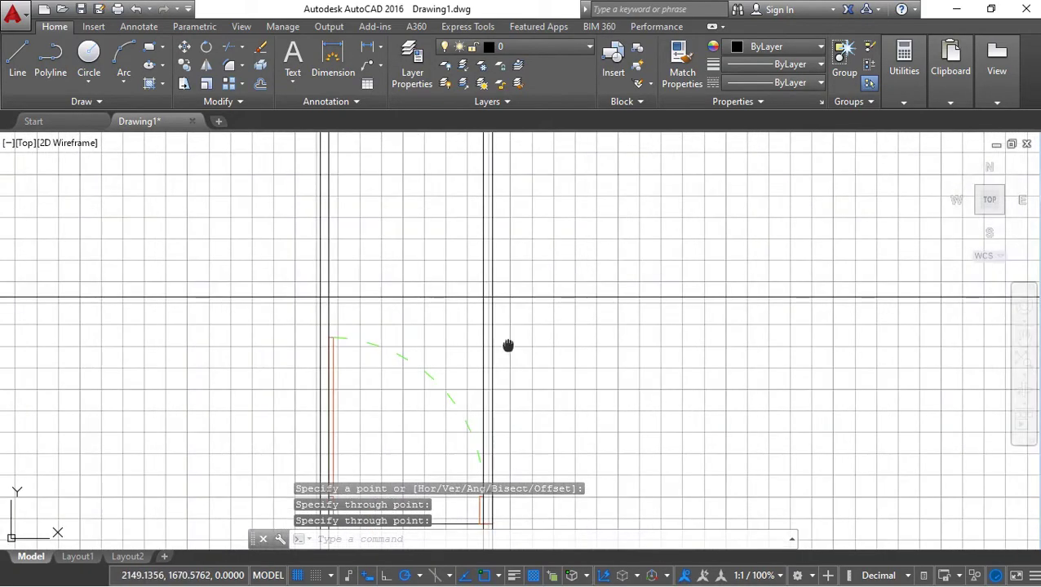
mouse_move(509, 346)
middle_mouse_down()
mouse_move(553, 192)
mouse_move(499, 376)
middle_mouse_up()
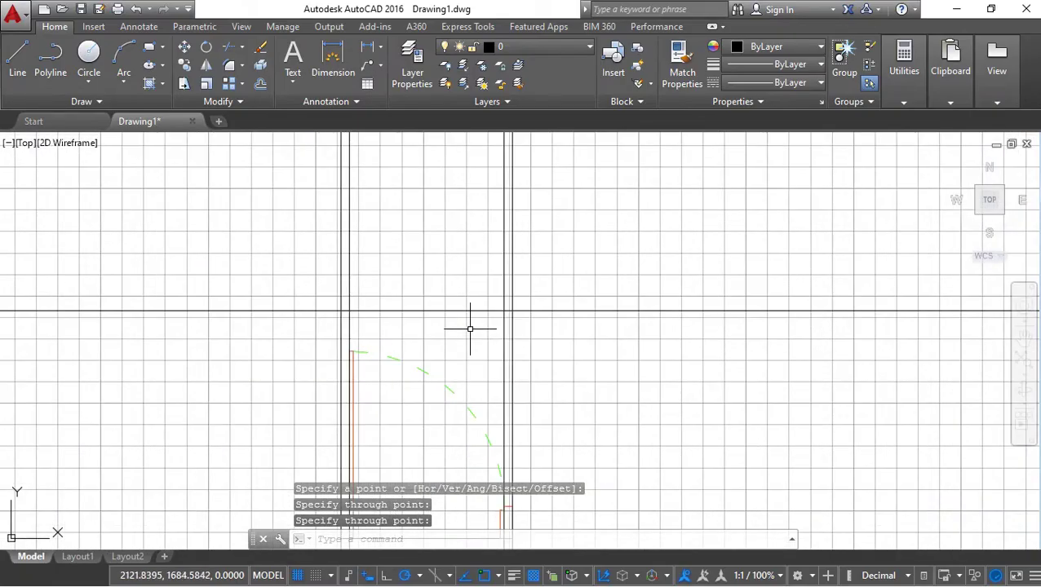
middle_click_drag(461, 318, 447, 356)
scroll(424, 351, "up", 2)
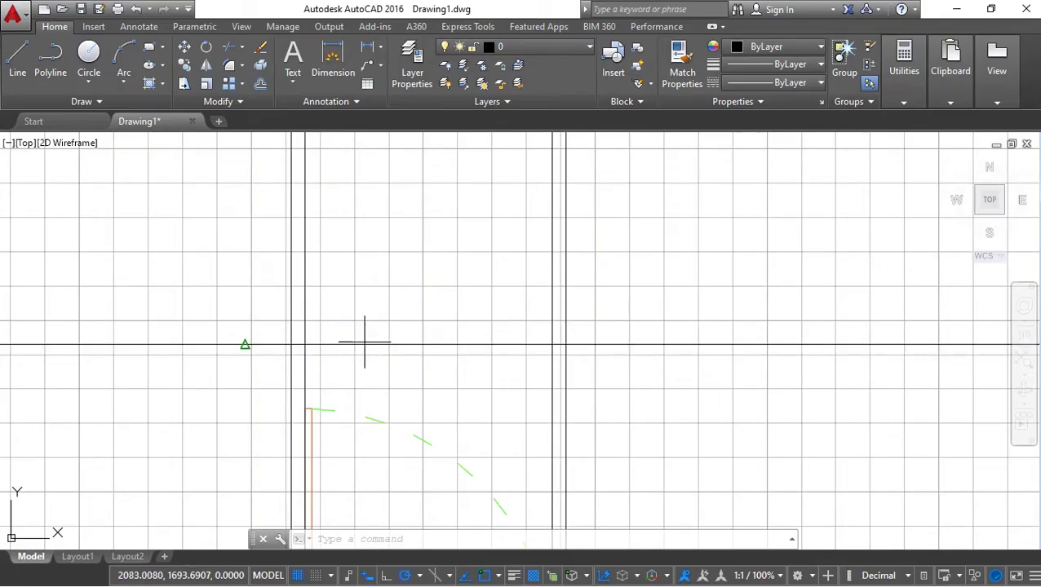
- Offset the horizontal construction line 2 units upward
type("o")
key("Return")
type("2")
key("Return")
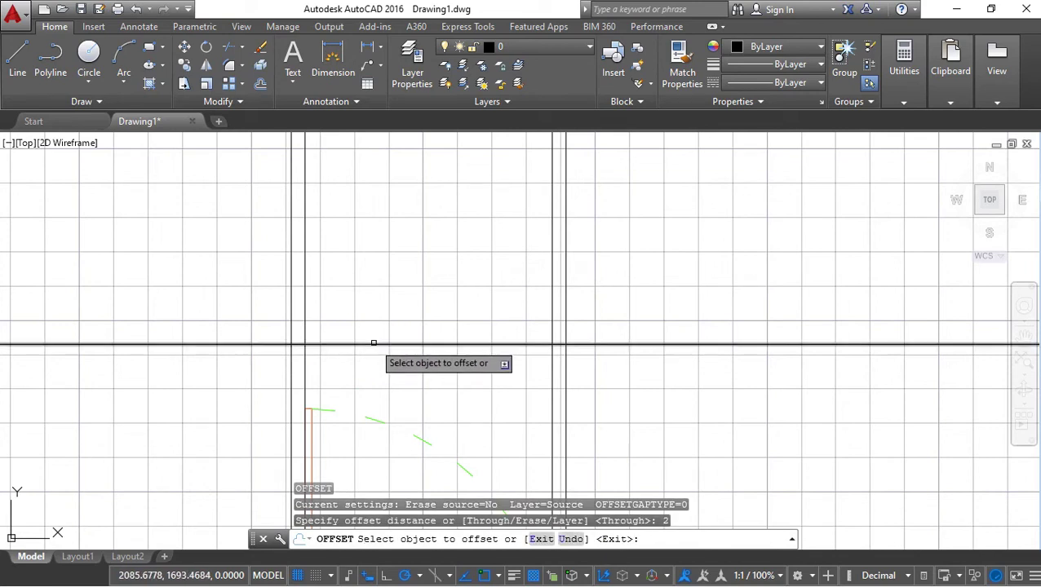
left_click(379, 343)
left_click(375, 333)
scroll(509, 389, "up", 1)
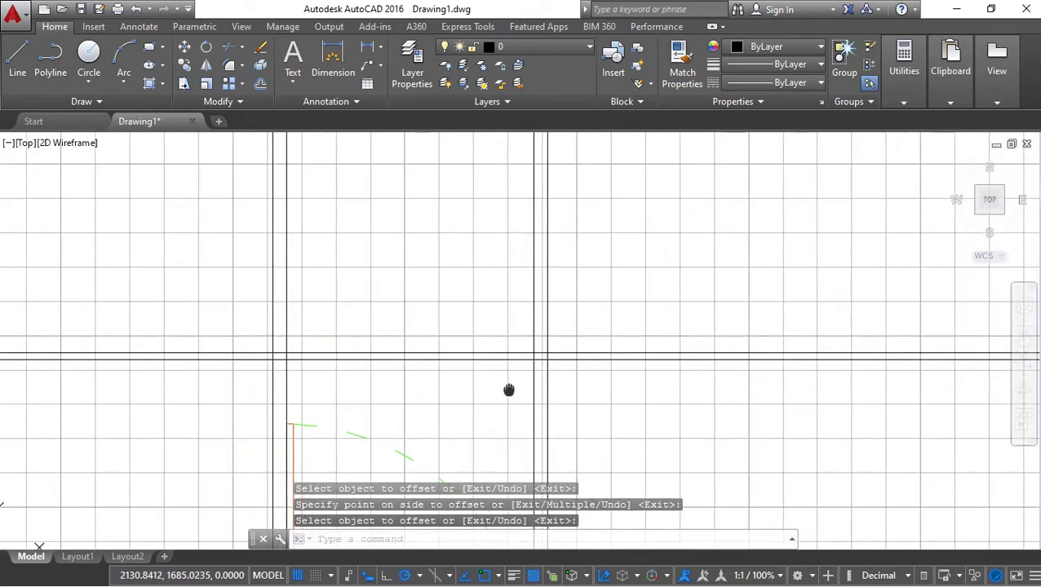
scroll(493, 378, "up", 1)
scroll(488, 380, "up", 1)
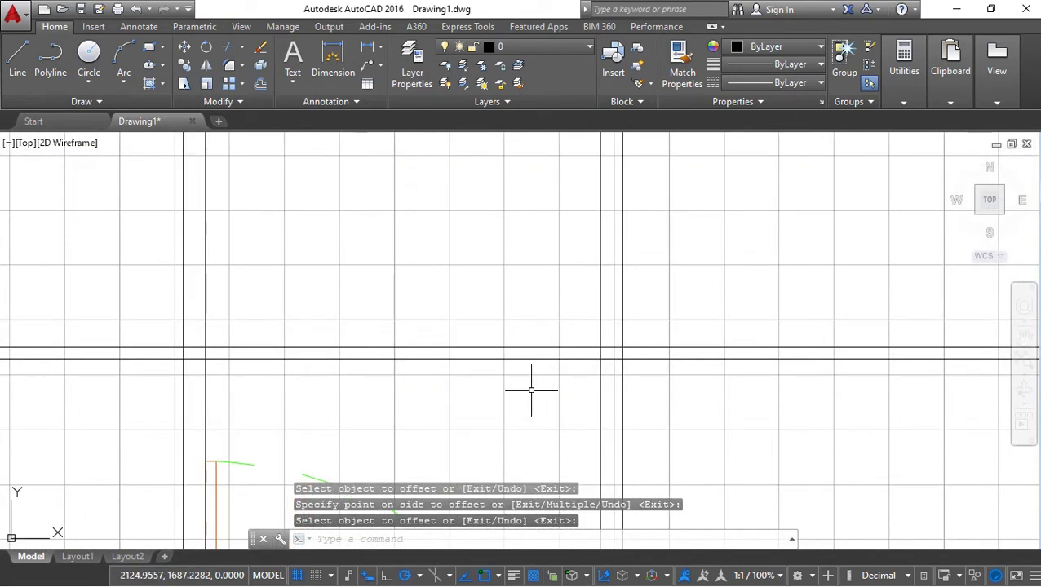
type("TR")
- Trim the offset horizontal line's outer parts using both vertical jamb lines as cutting edges
key("Return")
left_click(601, 304)
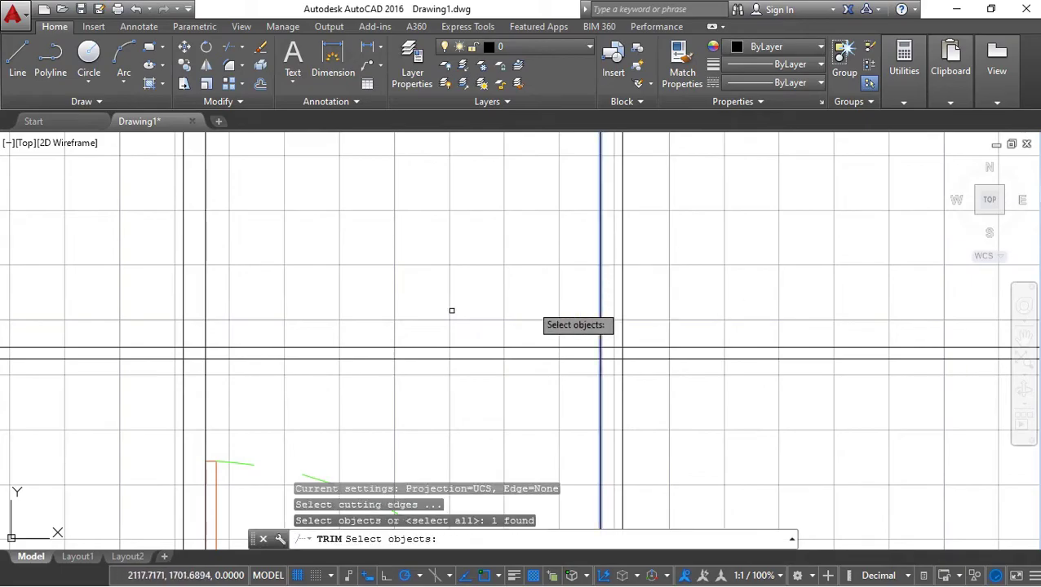
left_click(203, 287)
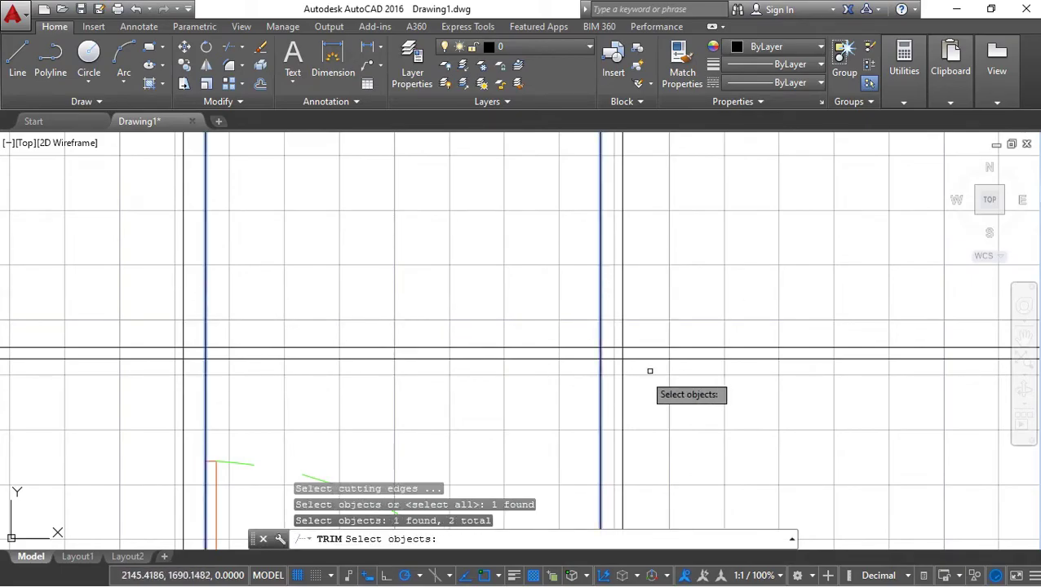
key("Return")
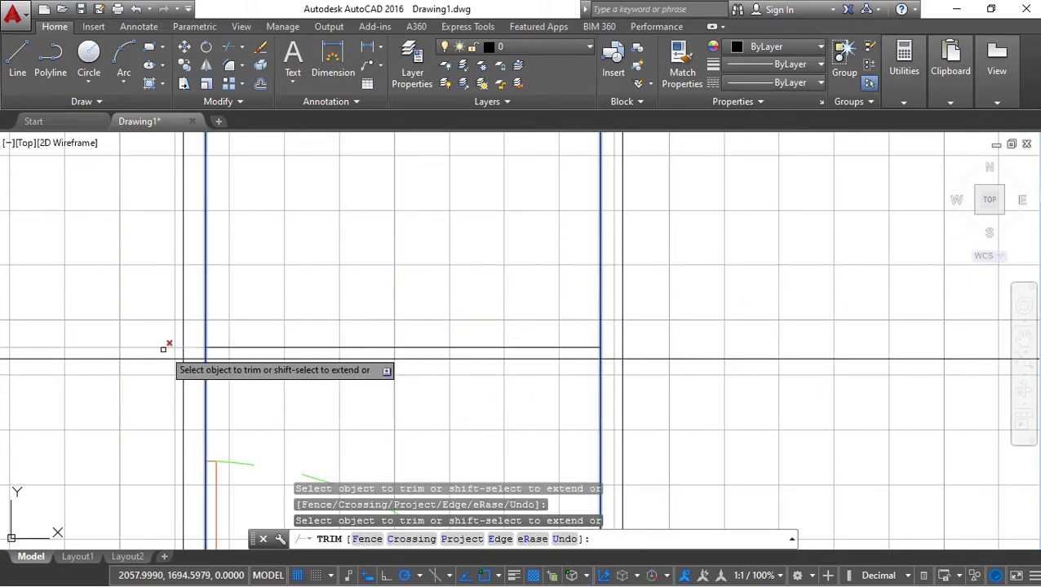
left_click(163, 351)
scroll(323, 350, "down", 4)
middle_click_drag(404, 347, 422, 407)
left_click(436, 407)
key("Return")
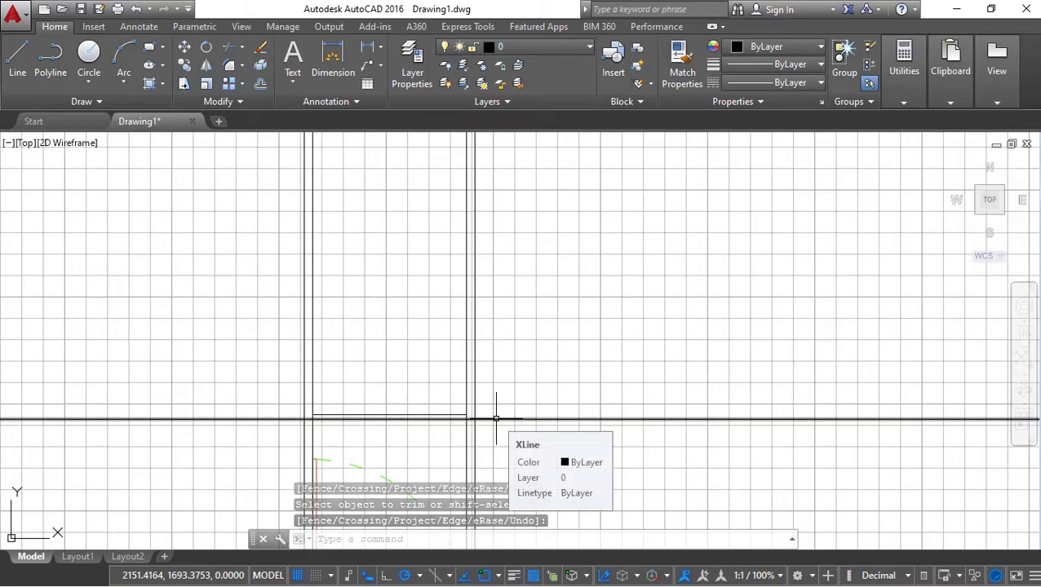
scroll(378, 225, "down", 5)
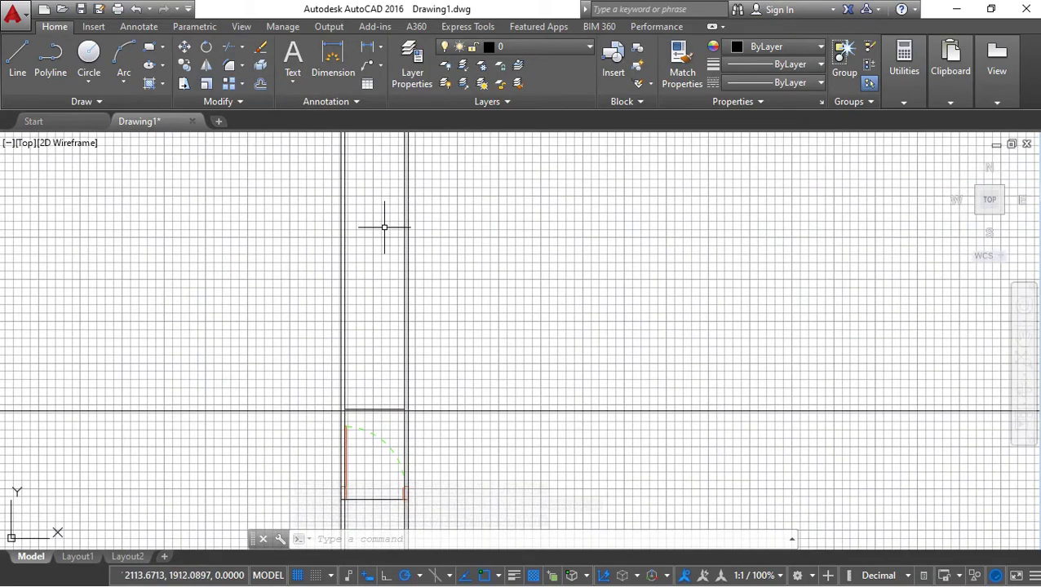
scroll(367, 416, "up", 3)
scroll(351, 421, "up", 2)
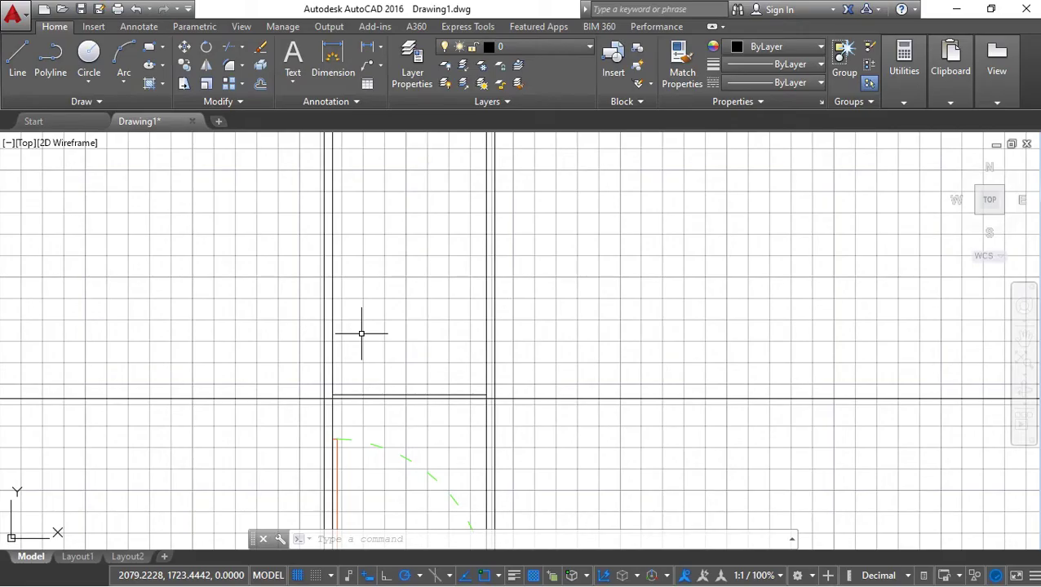
- Offset the trimmed horizontal head line 200 units upward
type("00")
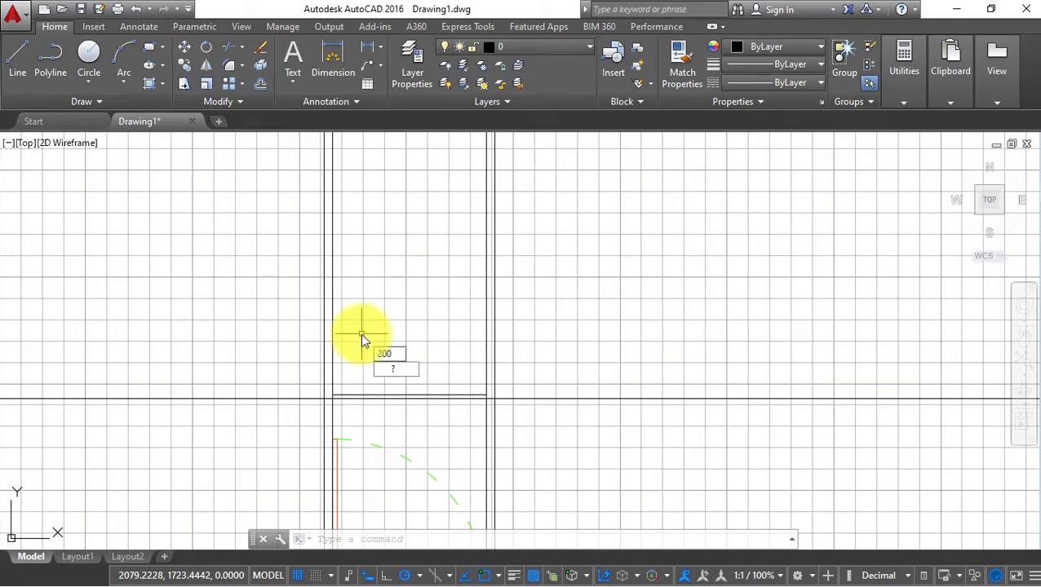
key("Return")
type("o")
key("Return")
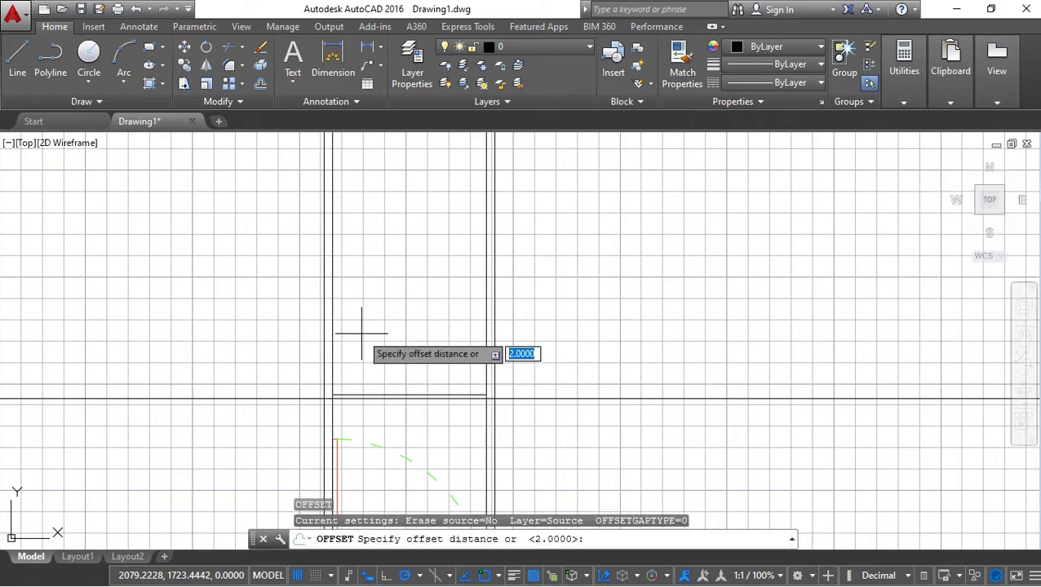
type("200")
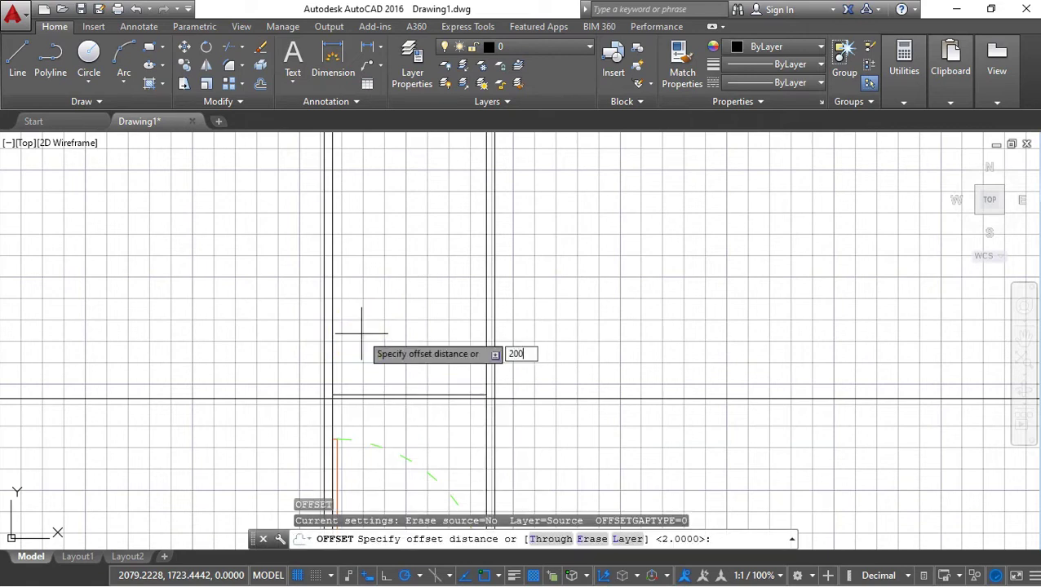
key("Return")
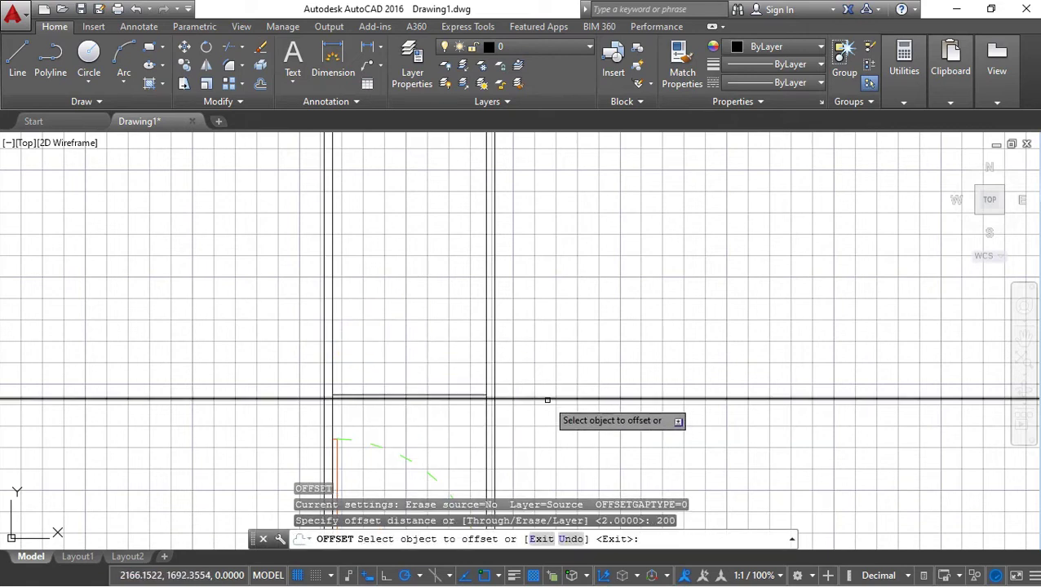
left_click(550, 400)
scroll(545, 335, "down", 4)
left_click(545, 280)
scroll(526, 269, "up", 2)
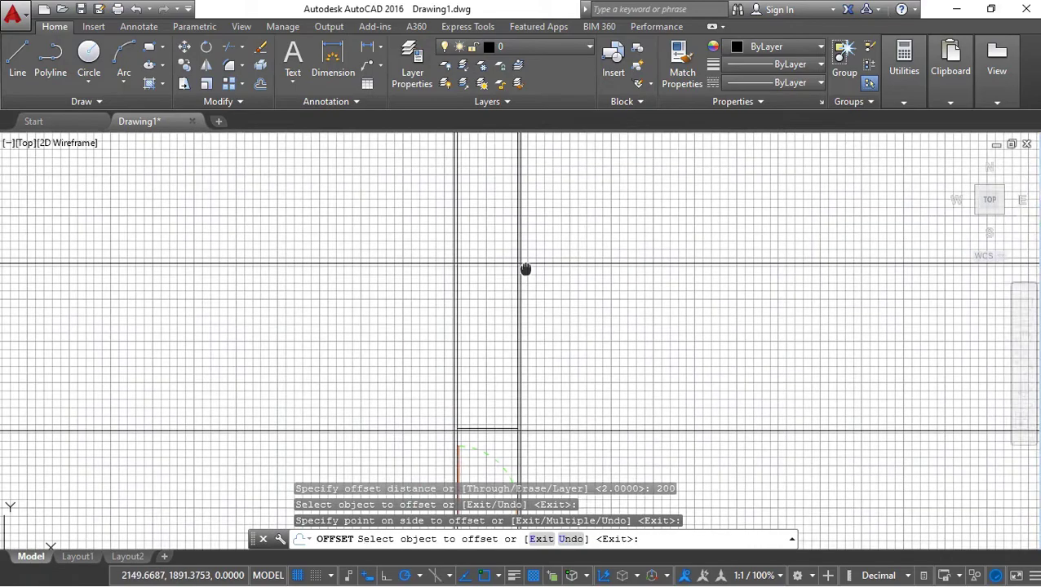
key("Return")
scroll(523, 285, "up", 1)
scroll(458, 281, "up", 4)
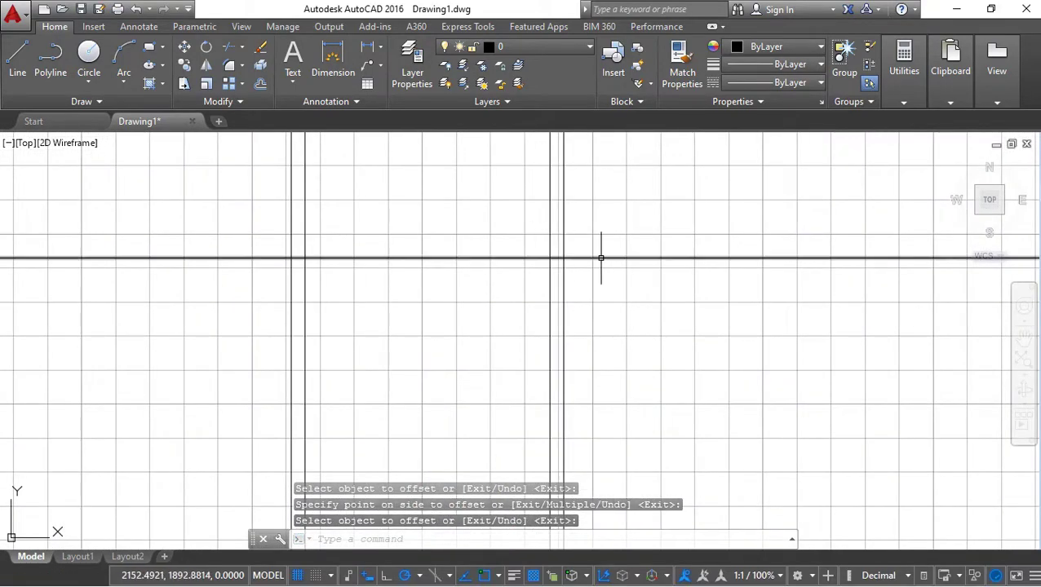
scroll(522, 267, "up", 2)
scroll(418, 252, "down", 4)
scroll(412, 310, "down", 4)
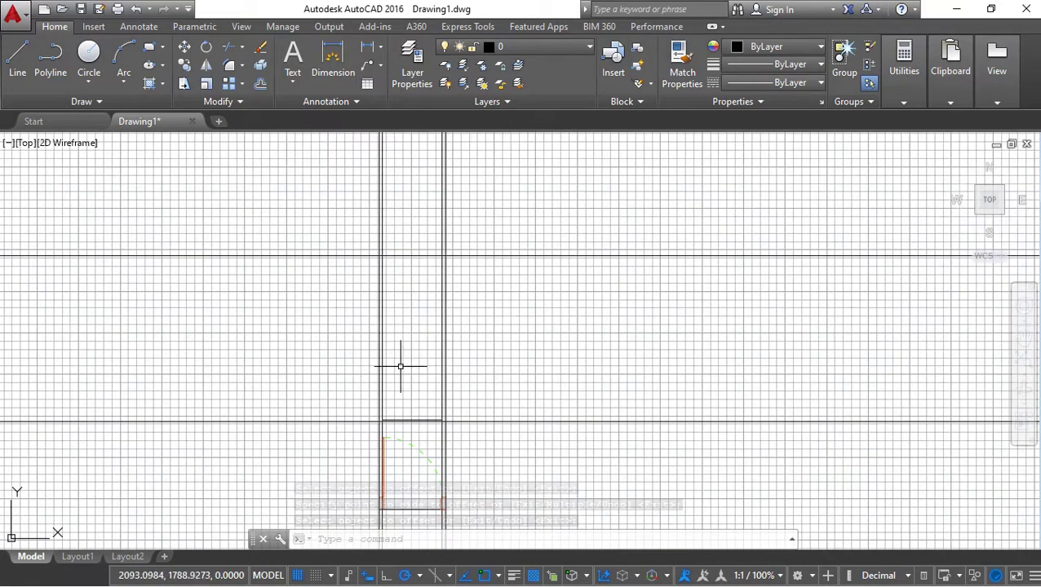
scroll(392, 326, "up", 4)
scroll(382, 222, "down", 2)
scroll(381, 222, "up", 3)
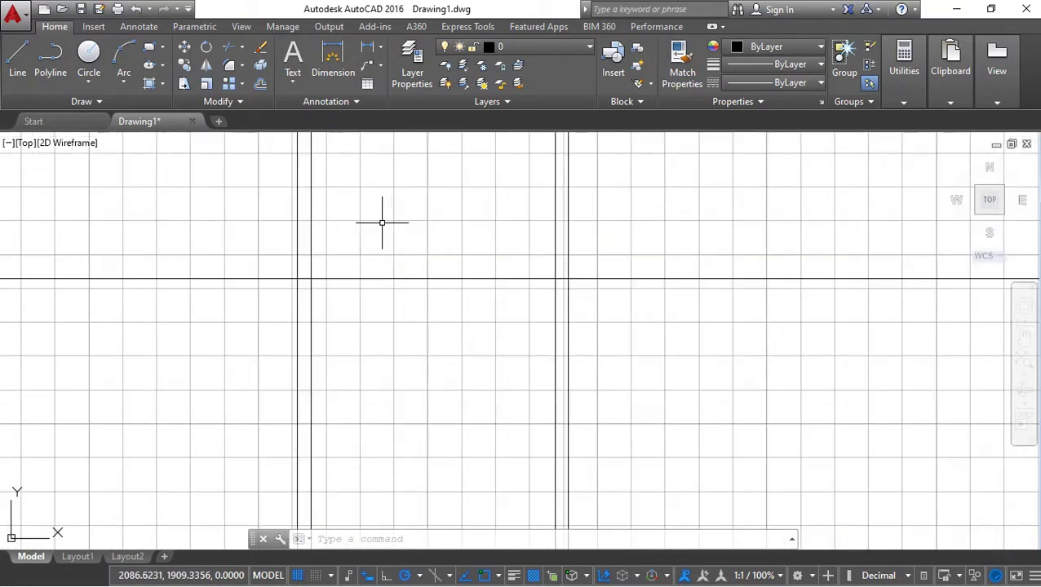
scroll(298, 286, "up", 2)
scroll(293, 310, "up", 1)
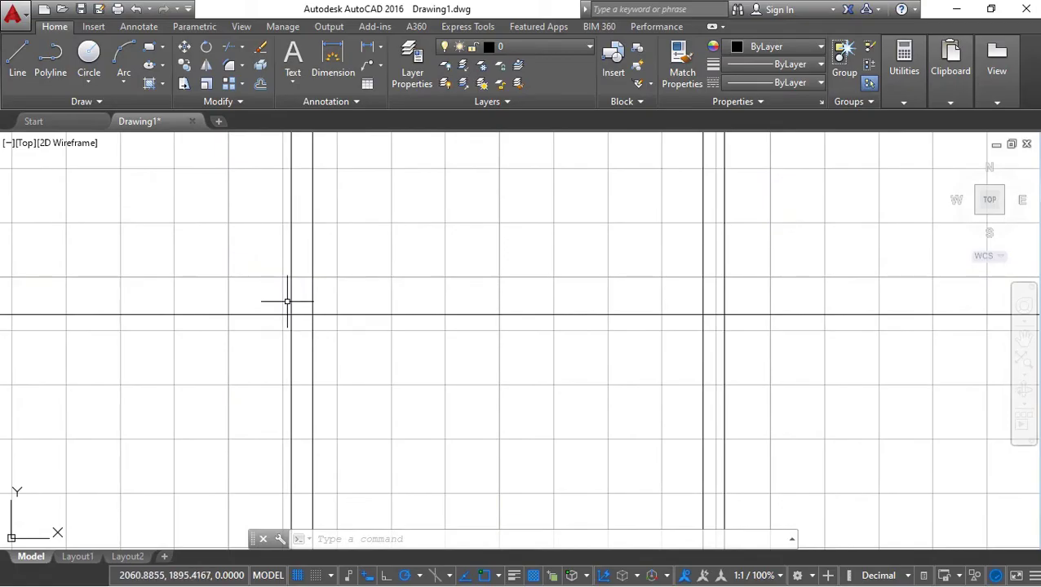
middle_click_drag(395, 364, 374, 377)
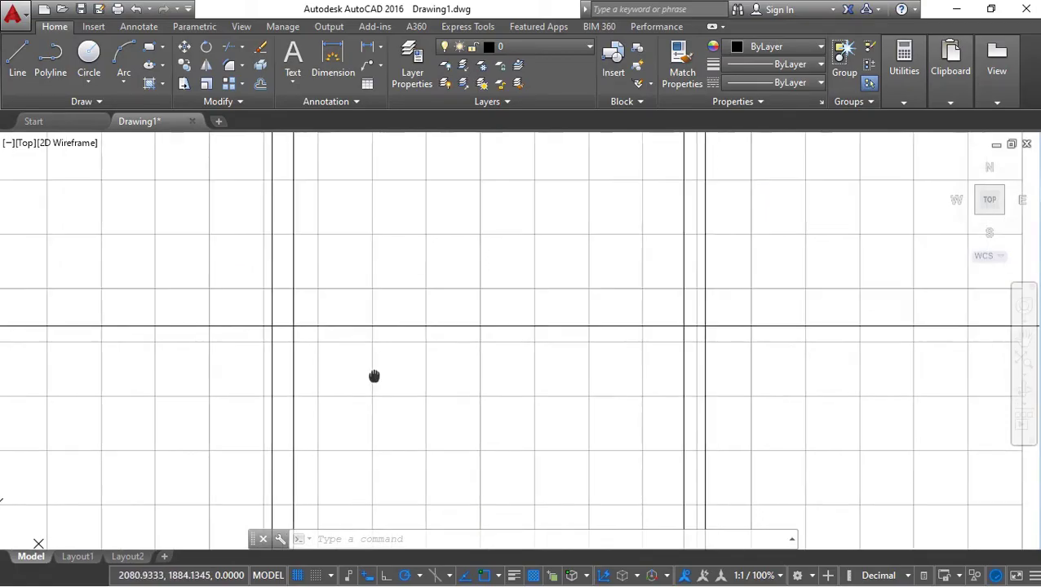
- Measure the distance between neighbouring door lines, then cancel
type("DI")
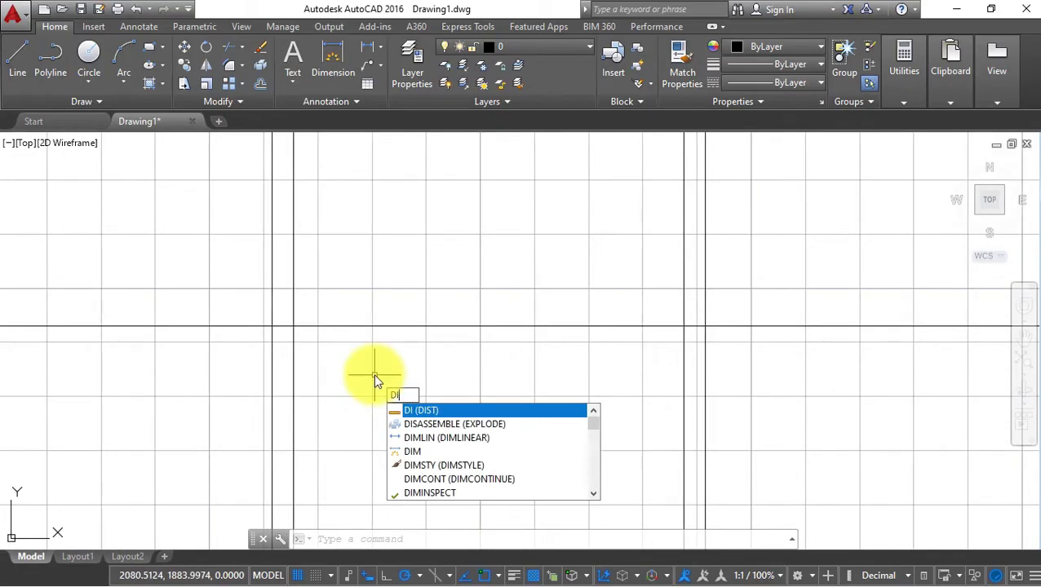
key("Return")
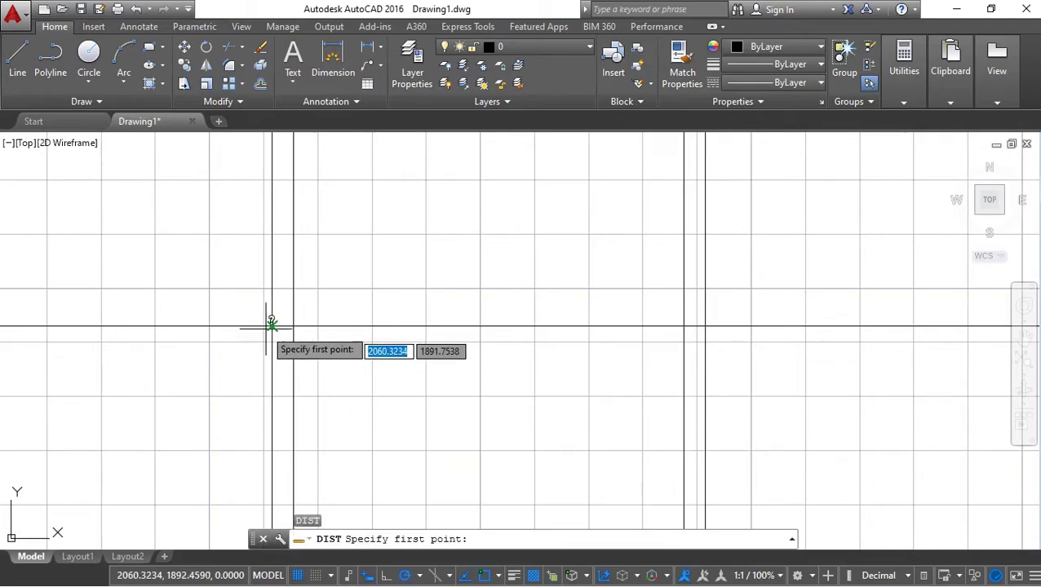
left_click(294, 326)
left_click(293, 327)
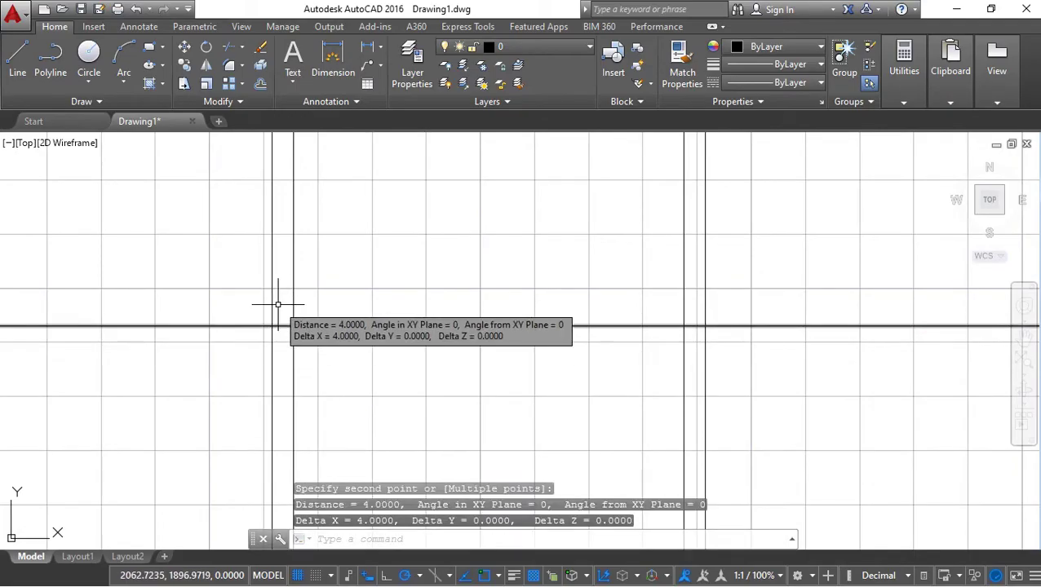
key("Escape")
scroll(489, 321, "down", 4)
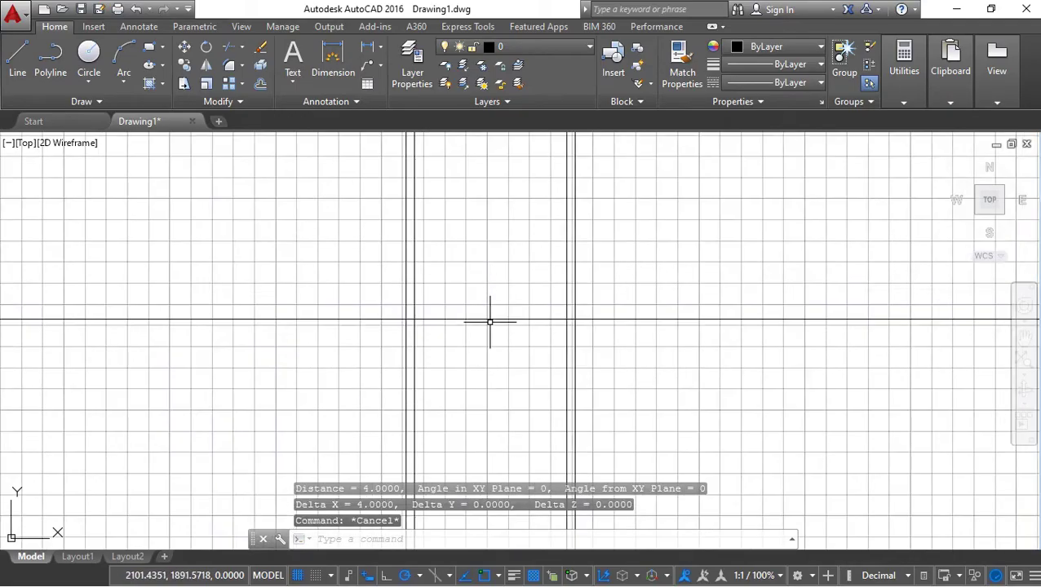
middle_click_drag(488, 316, 476, 372)
scroll(477, 372, "up", 2)
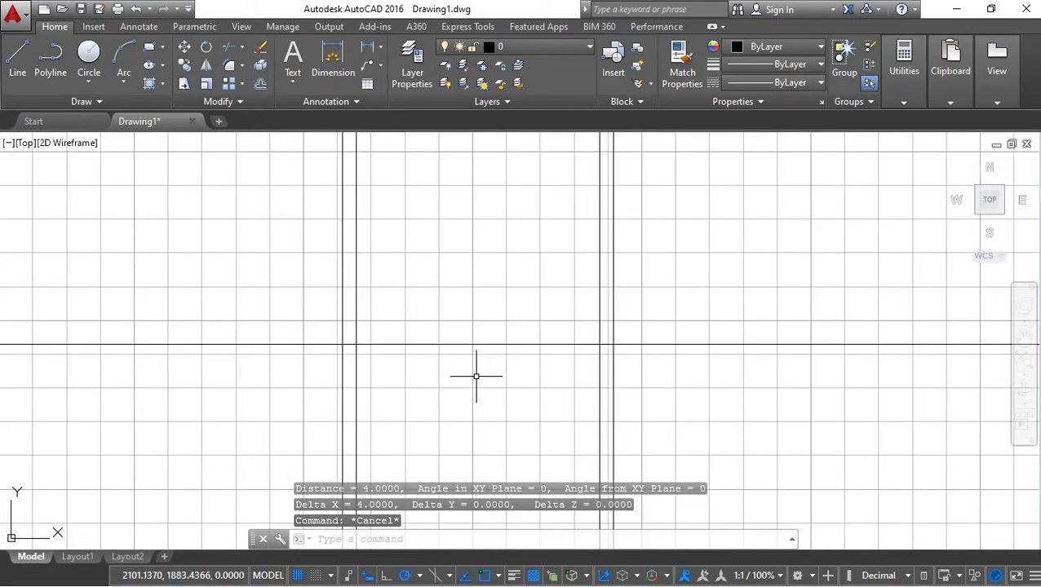
- Offset the upper horizontal line 4 units downward to form a double line
type("o")
key("Return")
type("4")
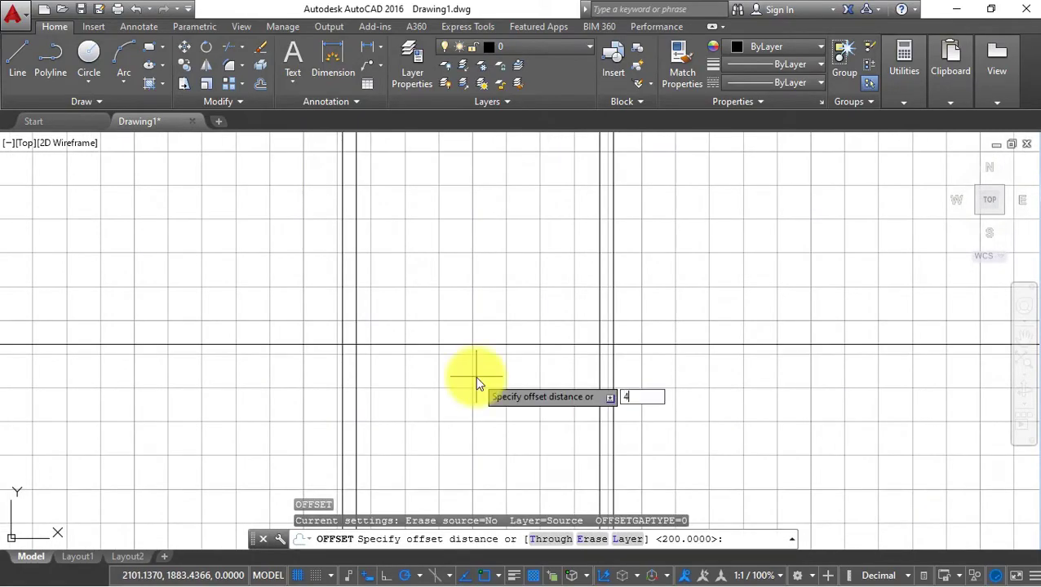
key("Return")
left_click(477, 346)
left_click(476, 368)
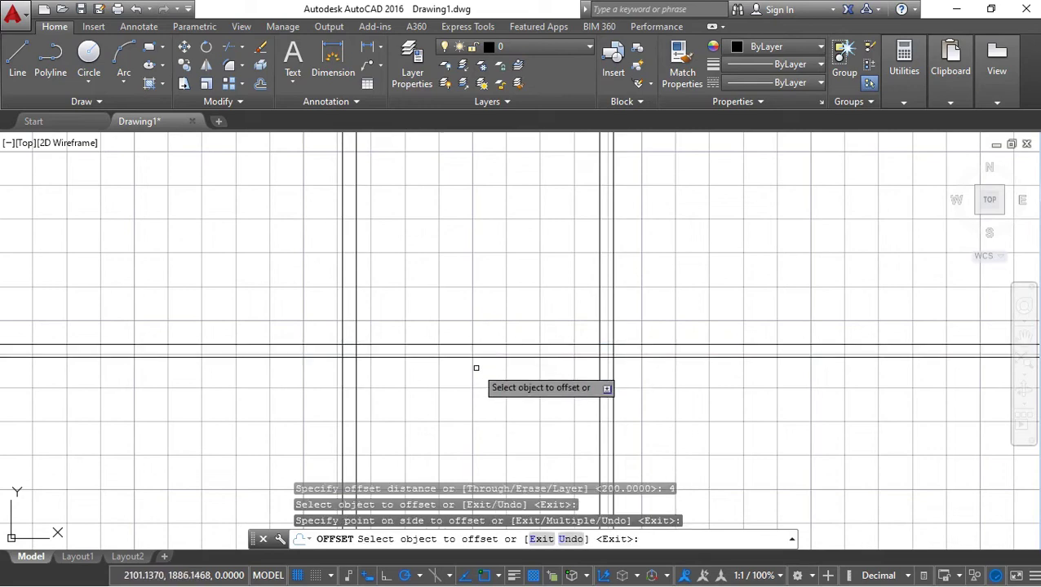
key("Return")
scroll(555, 372, "down", 2)
scroll(552, 327, "down", 2)
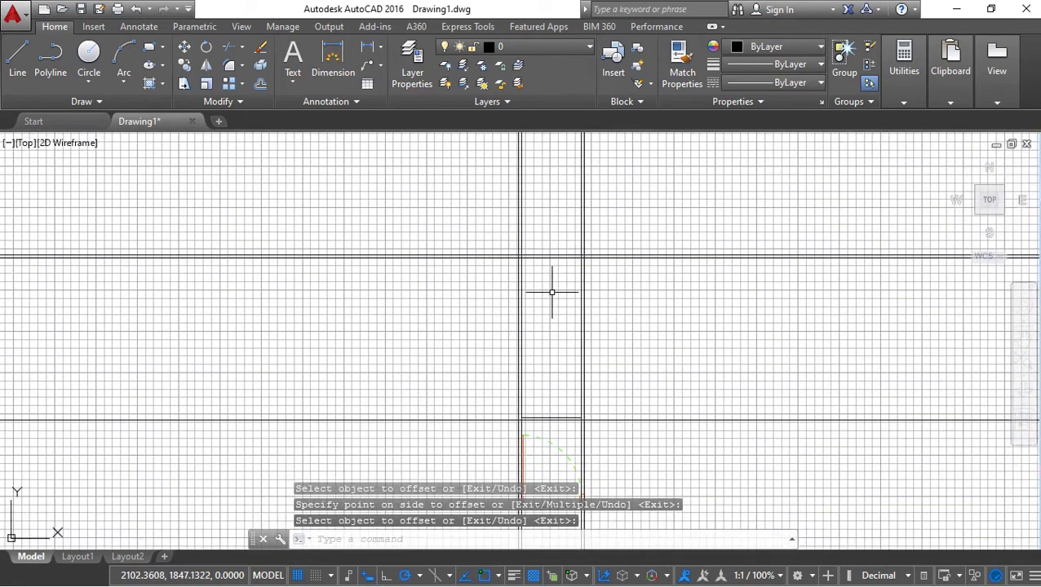
scroll(546, 285, "up", 2)
scroll(523, 293, "up", 1)
scroll(532, 256, "up", 1)
scroll(491, 303, "up", 1)
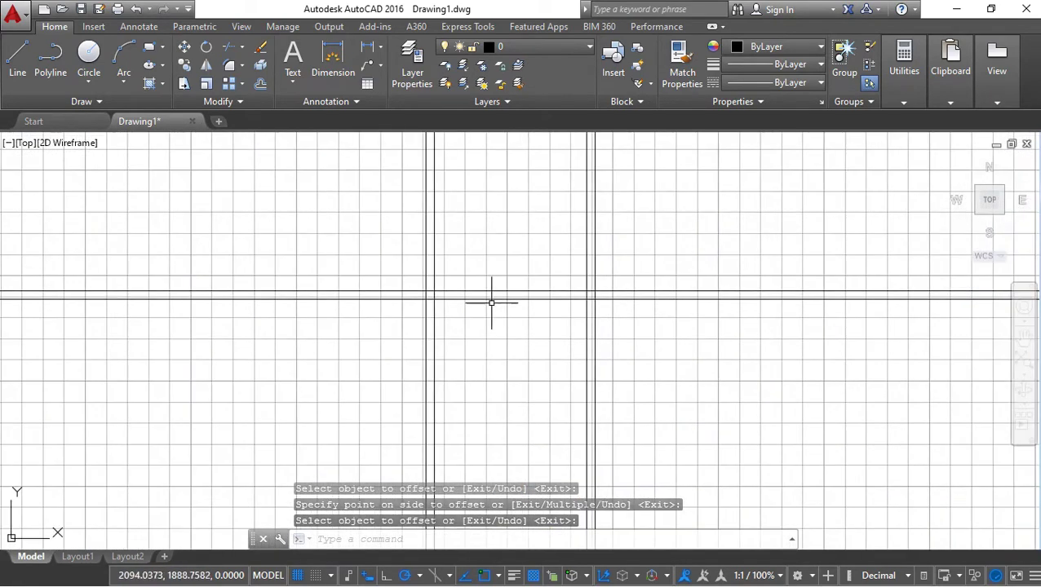
middle_click_drag(492, 303, 472, 310)
left_click(470, 311)
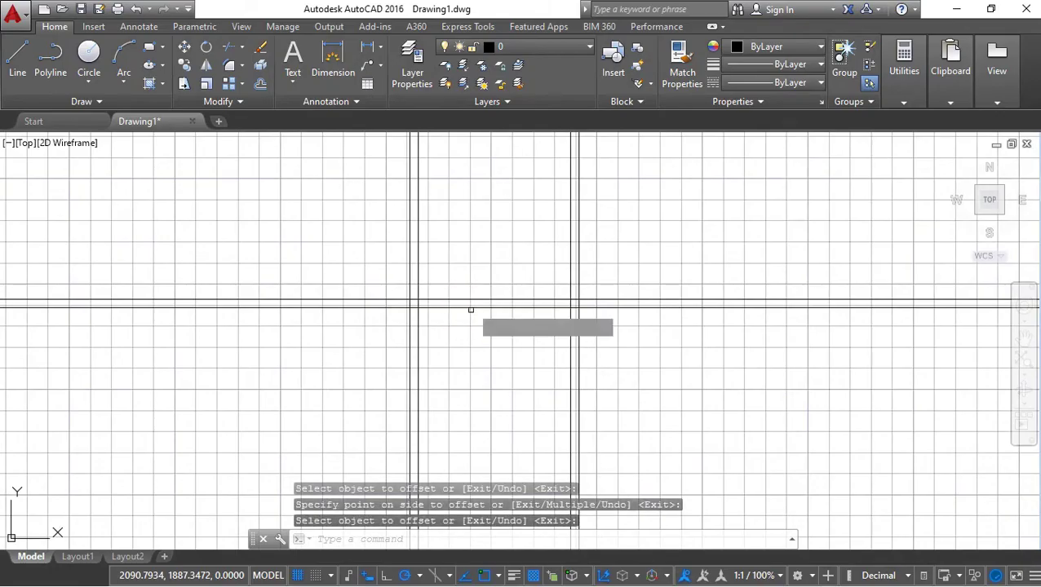
- Trim the vertical line pairs that stick out above the horizontal cutting edge
type("tr")
key("Return")
left_click(475, 300)
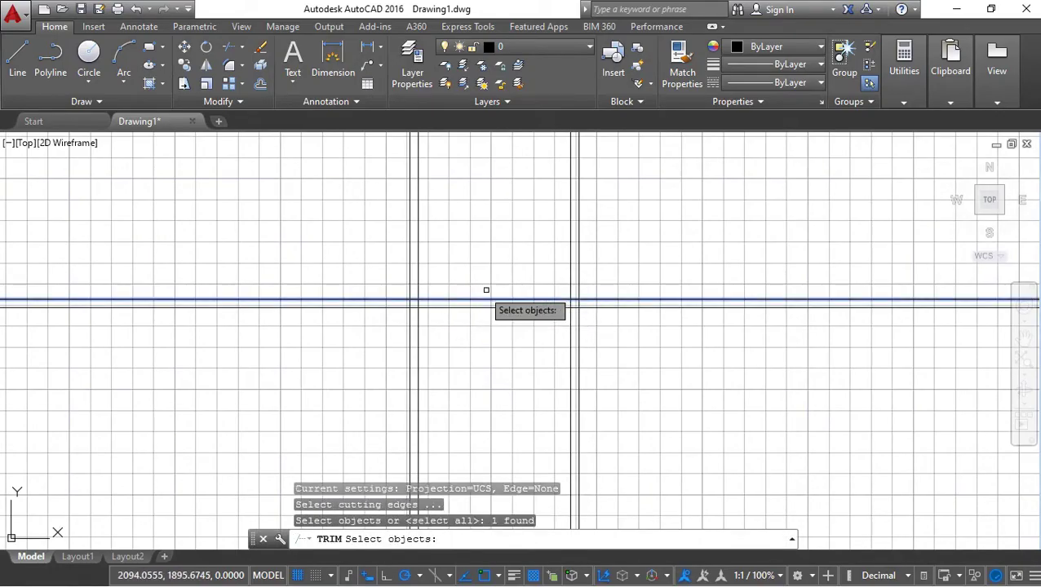
key("Return")
left_click(648, 266)
left_click(316, 176)
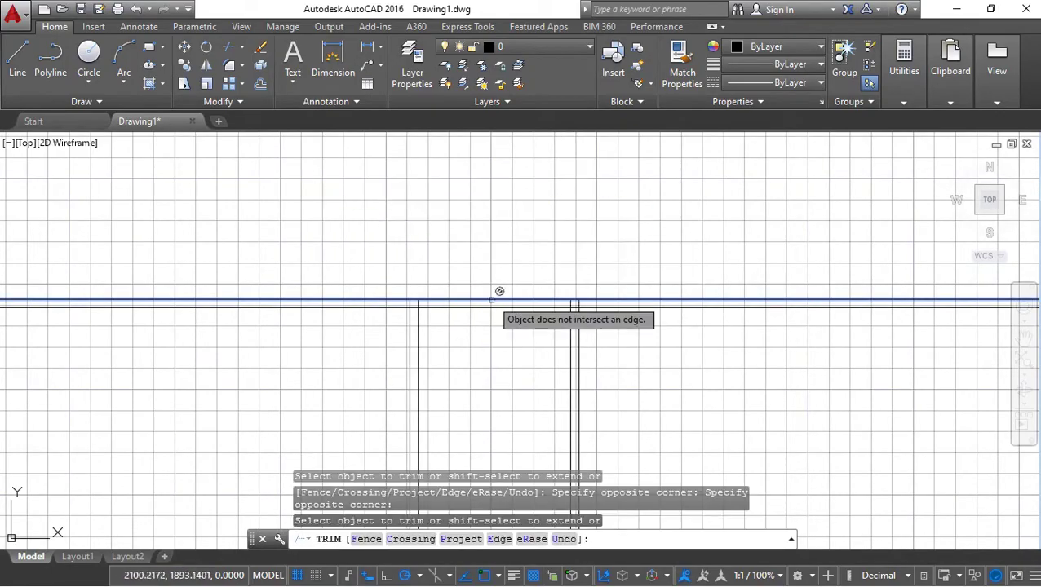
scroll(499, 293, "up", 1)
- Trim the horizontal line ends that overhang past the left and right vertical lines
key("Return")
key("Return")
left_click(630, 351)
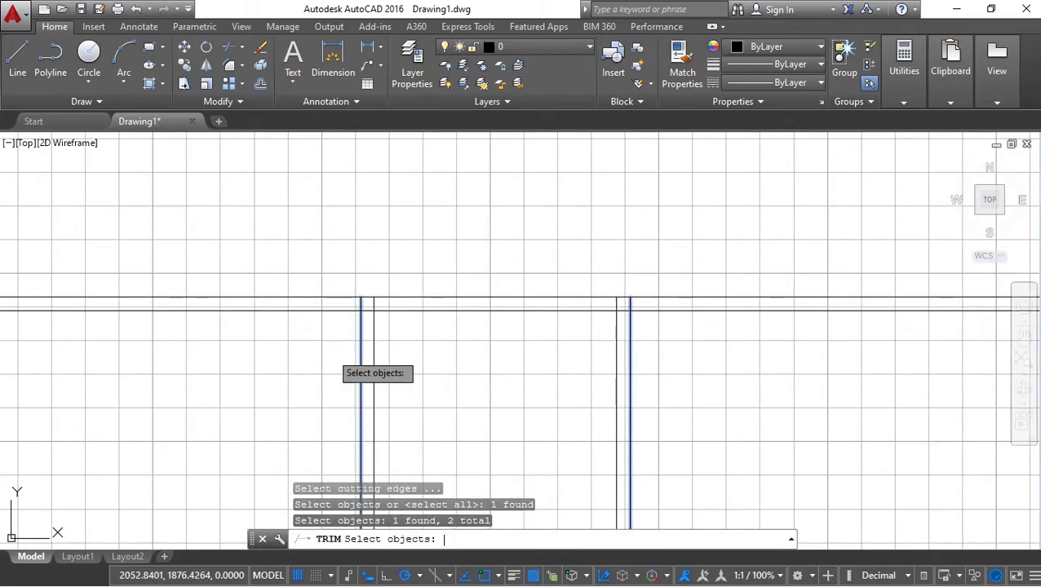
key("Return")
left_click(347, 273)
left_click(338, 343)
left_click(808, 349)
left_click(738, 277)
scroll(627, 306, "up", 1)
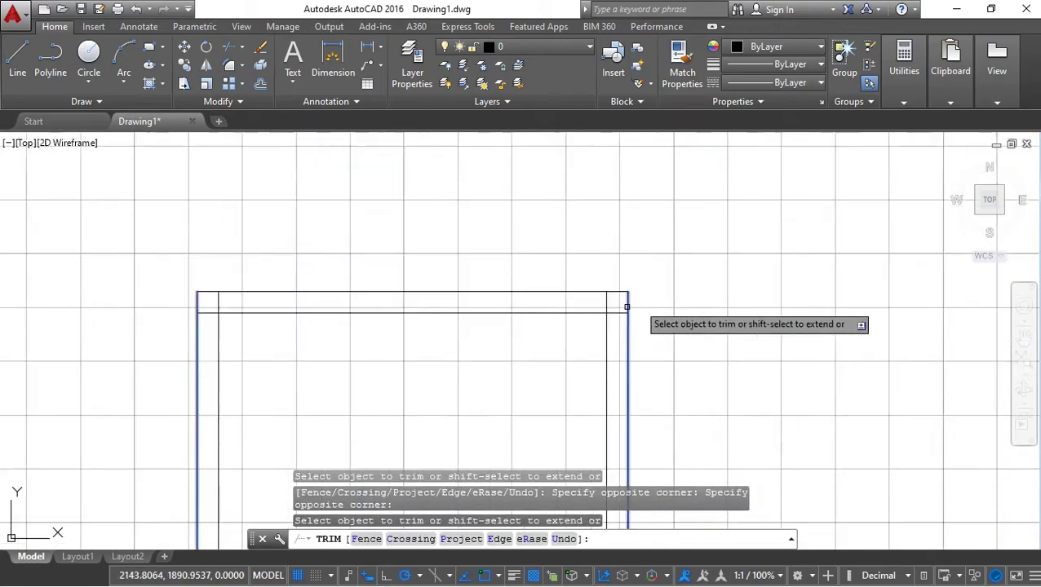
scroll(627, 306, "up", 1)
- Clean up the leftover overlapping line ends at the door's top corners
left_click(604, 295)
left_click(604, 298)
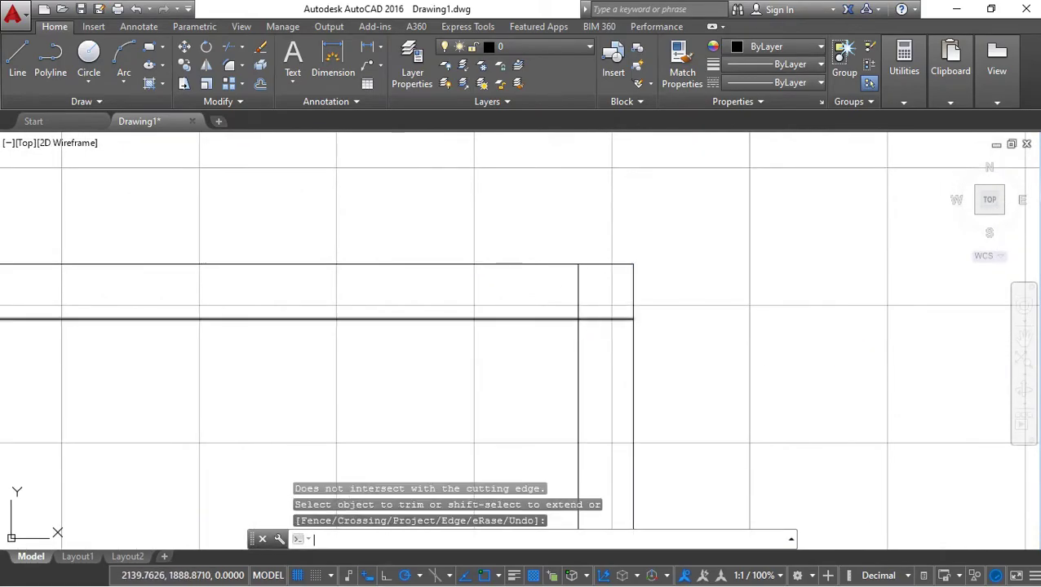
key("Return")
key("Return")
key("Return")
left_click(618, 300)
left_click(608, 304)
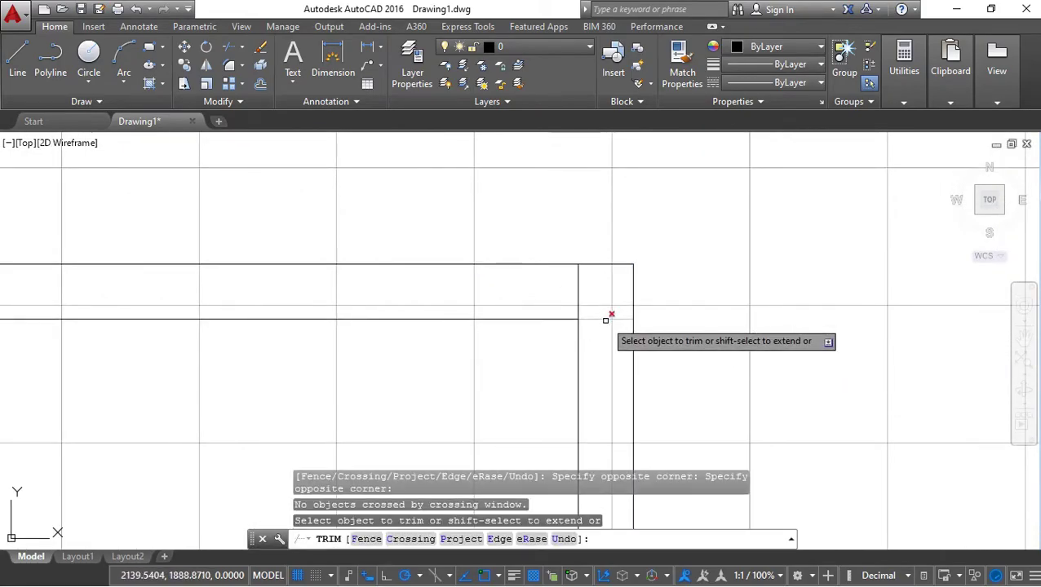
left_click(605, 320)
left_click(600, 308)
scroll(572, 294, "down", 5)
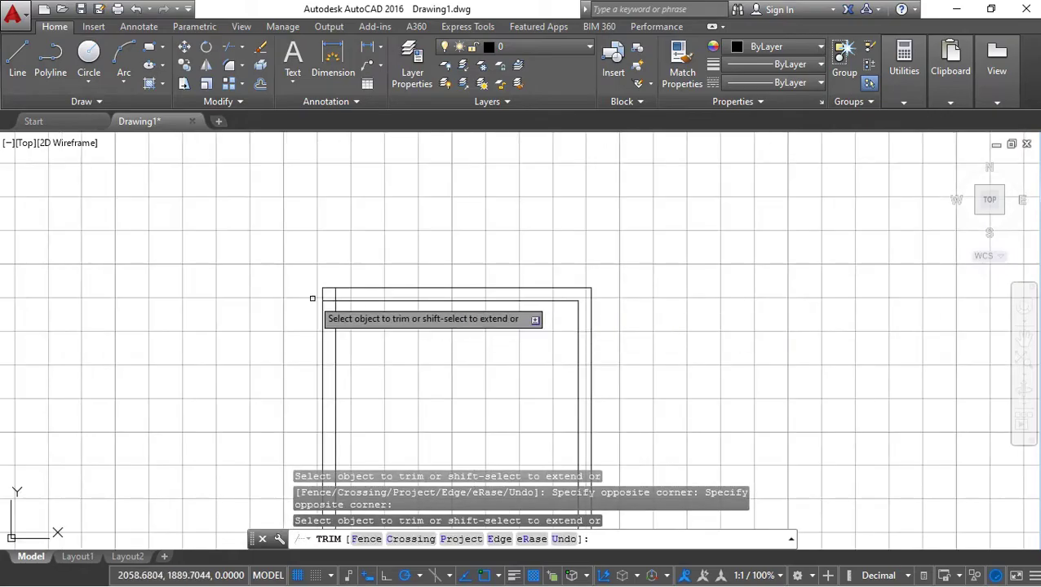
scroll(313, 298, "up", 4)
left_click(364, 300)
left_click(355, 288)
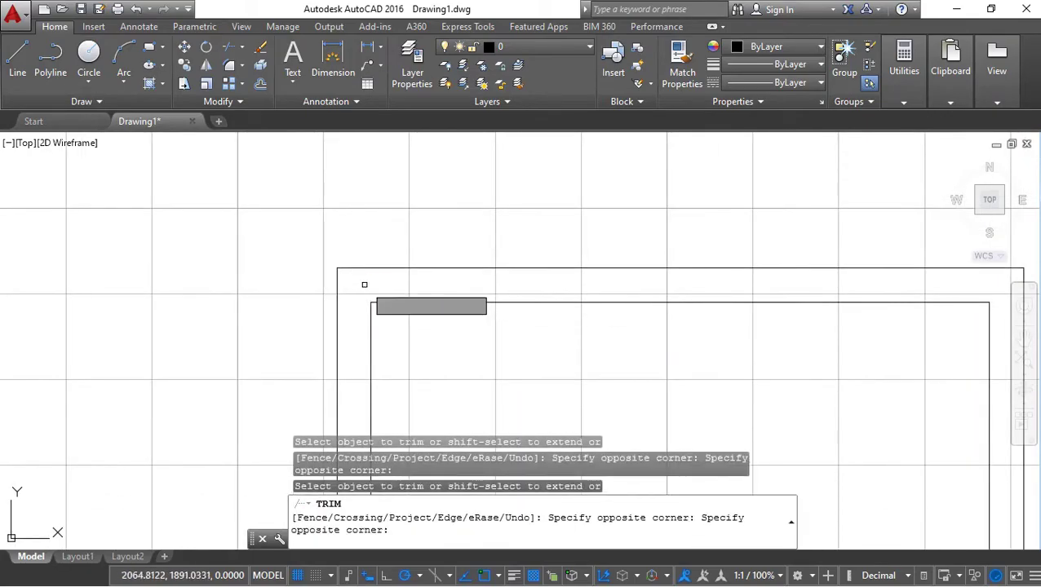
scroll(490, 269, "down", 4)
key("Return")
scroll(522, 278, "down", 3)
scroll(502, 395, "up", 3)
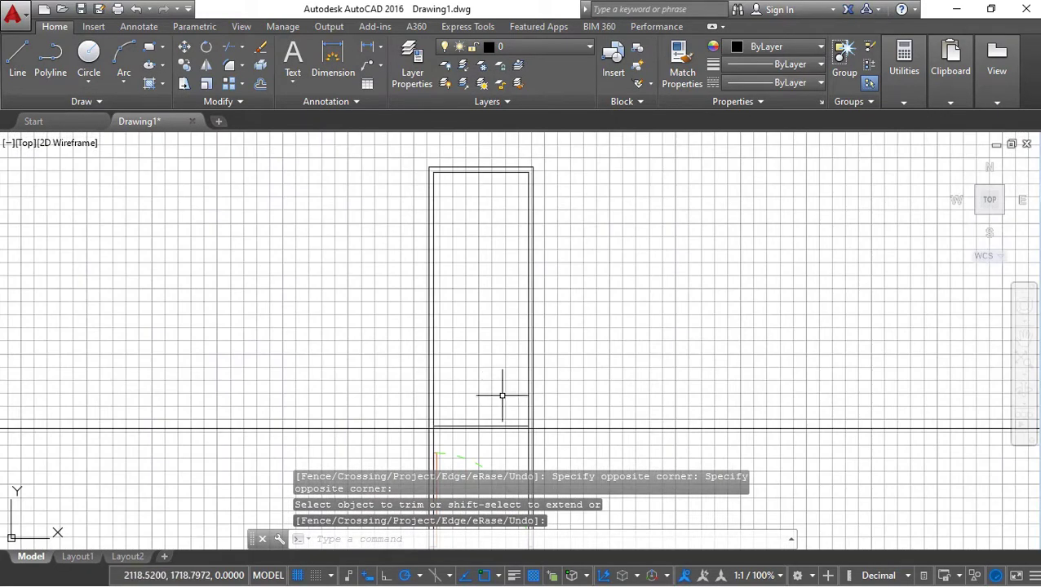
middle_click_drag(502, 396, 496, 417)
middle_click_drag(512, 320, 495, 90)
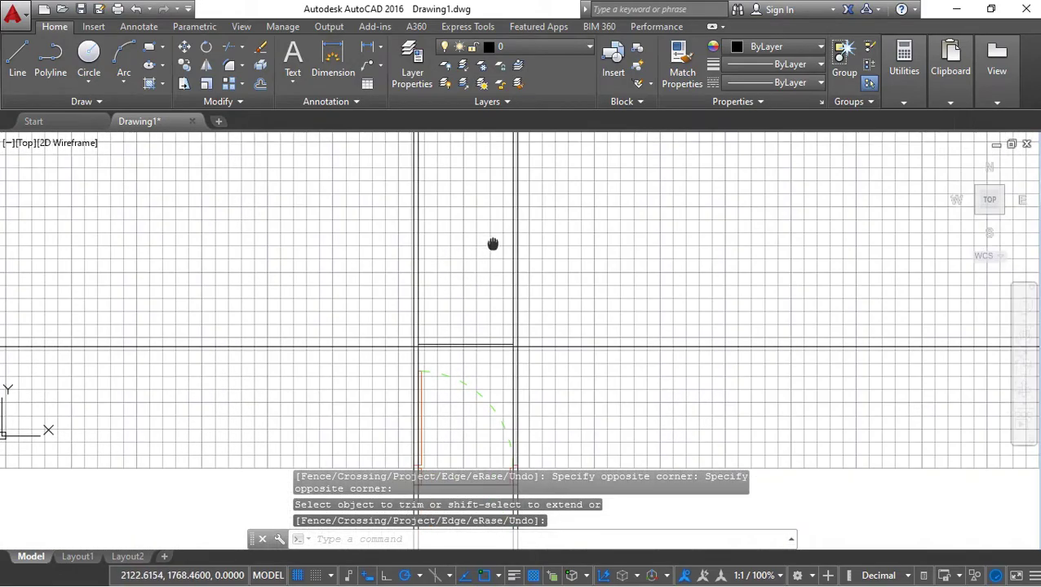
middle_click_drag(460, 261, 395, 499)
middle_click_drag(433, 357, 442, 343)
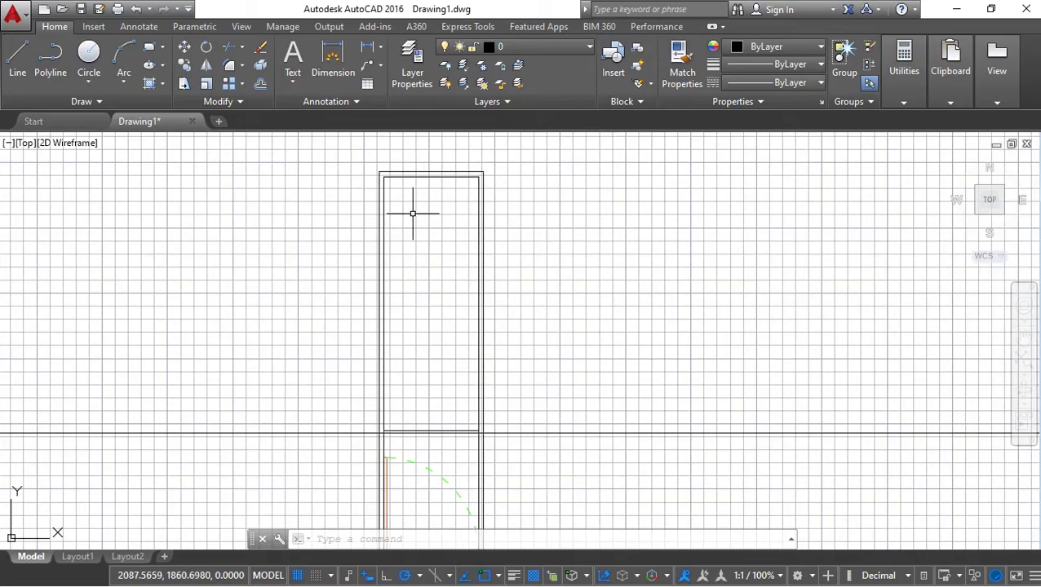
scroll(430, 433, "up", 4)
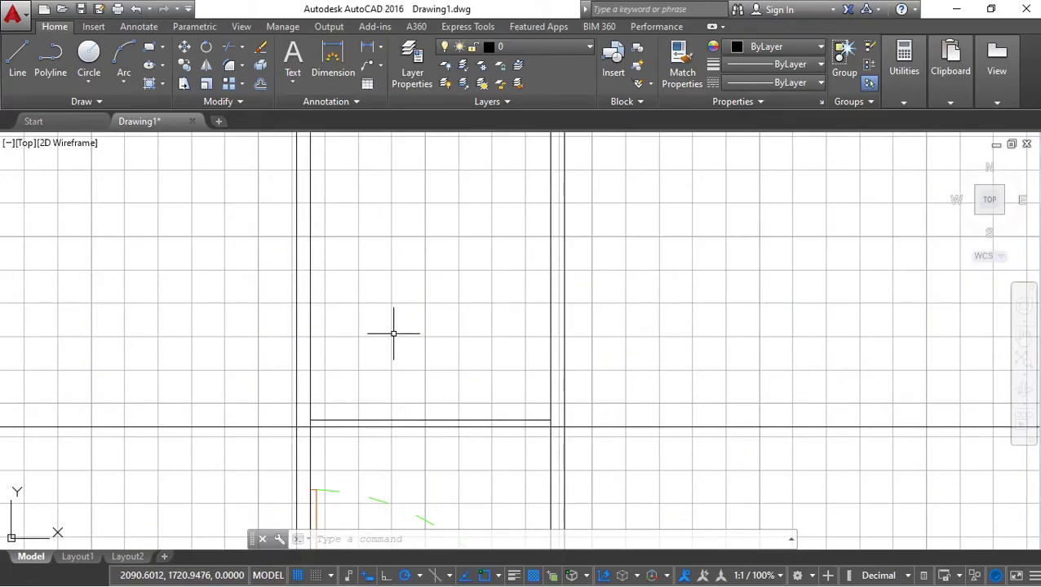
type("2")
type("0")
key("Return")
key("Escape")
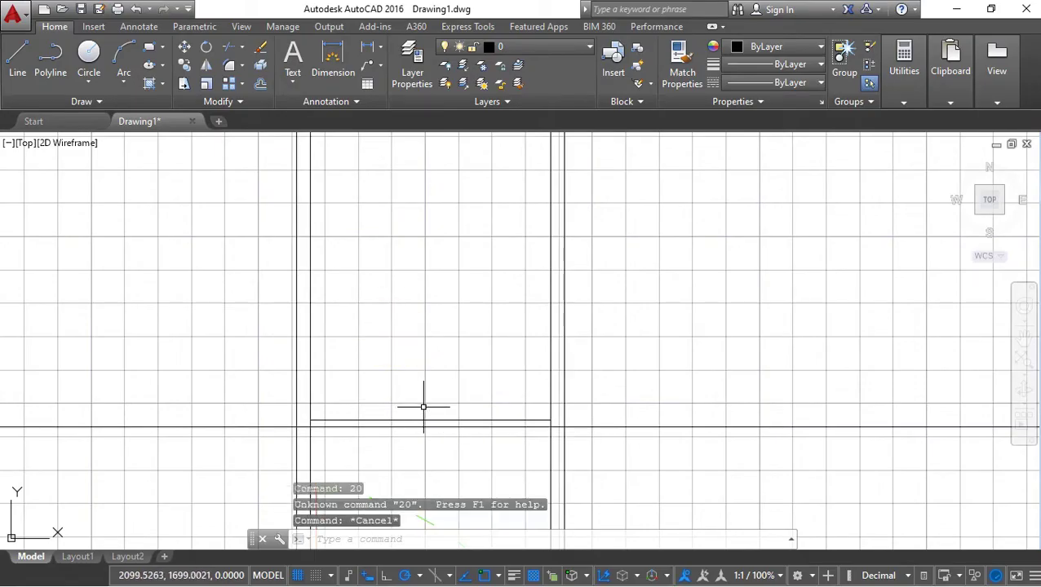
key("Escape")
- Offset the door's bottom line 20 units upward
type("o")
key("Return")
type("20")
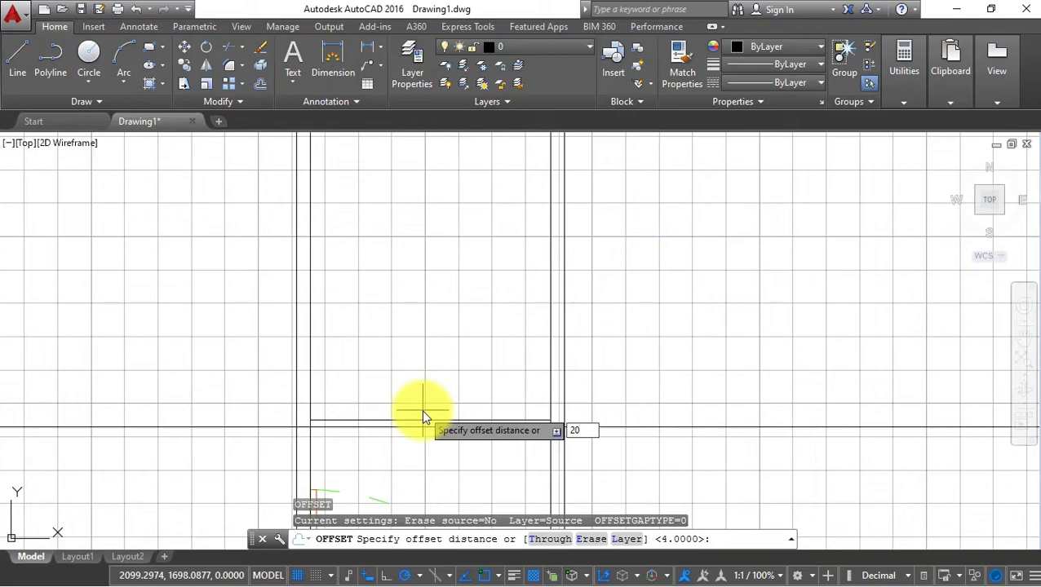
key("Return")
left_click(424, 420)
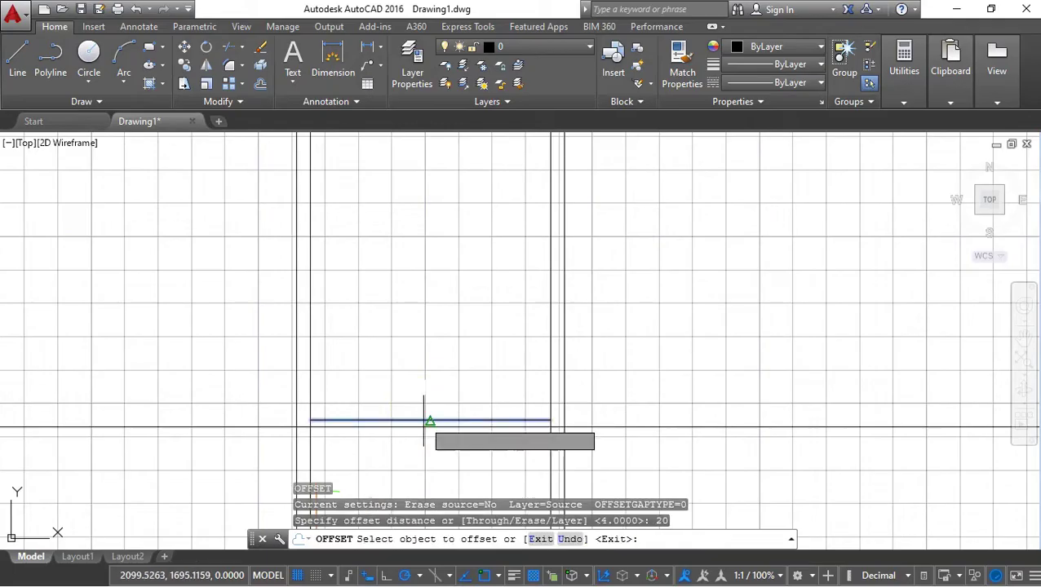
left_click(424, 373)
scroll(437, 372, "down", 2)
scroll(457, 371, "down", 1)
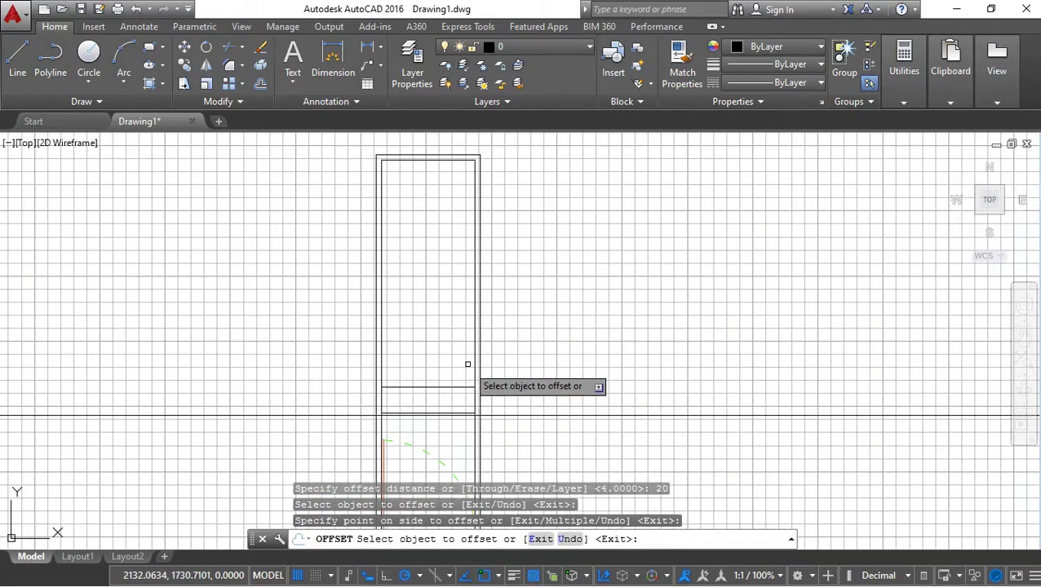
scroll(464, 351, "up", 2)
key("Return")
middle_click_drag(458, 340, 453, 400)
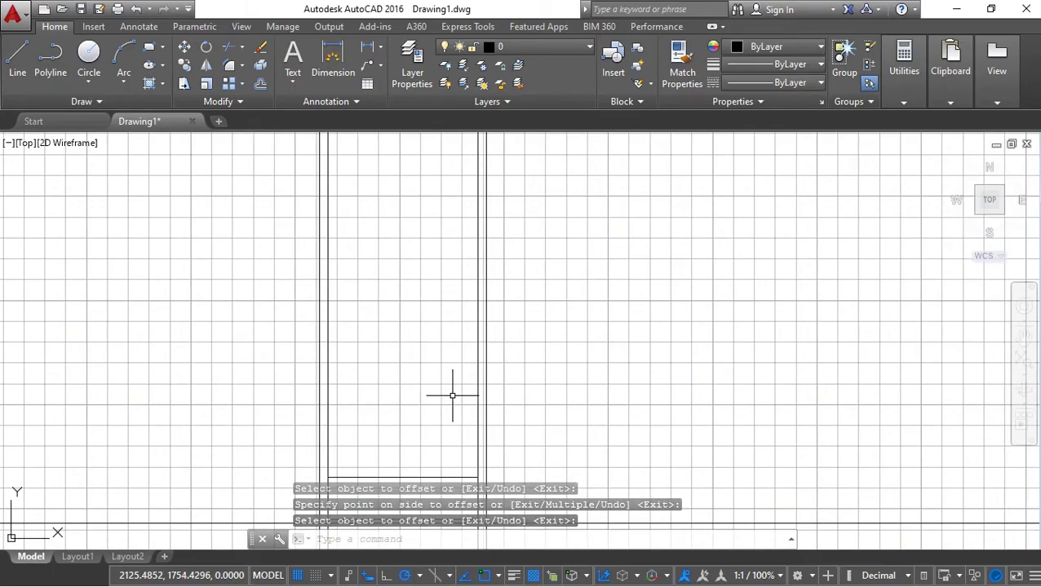
- Offset the door's top and left lines 10 units inward
type("o")
key("Return")
type("10")
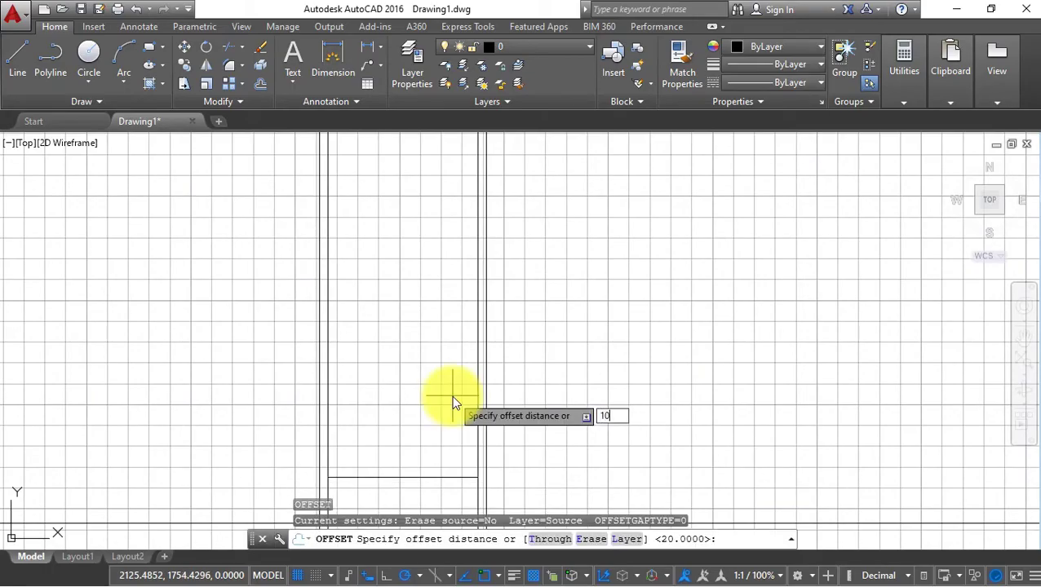
key("Return")
scroll(453, 395, "down", 4)
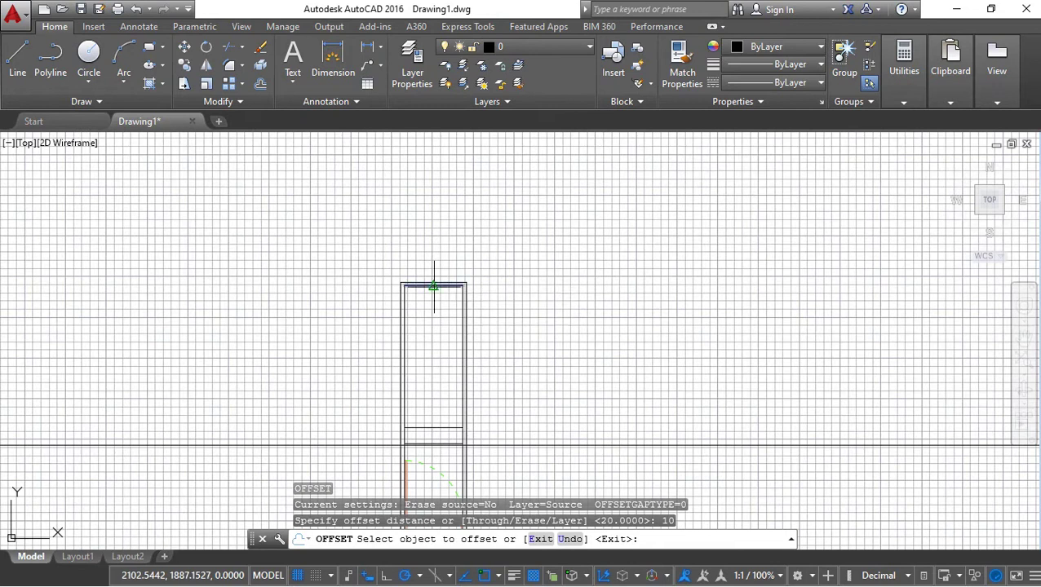
left_click(434, 285)
left_click(433, 310)
scroll(397, 306, "up", 4)
left_click(389, 310)
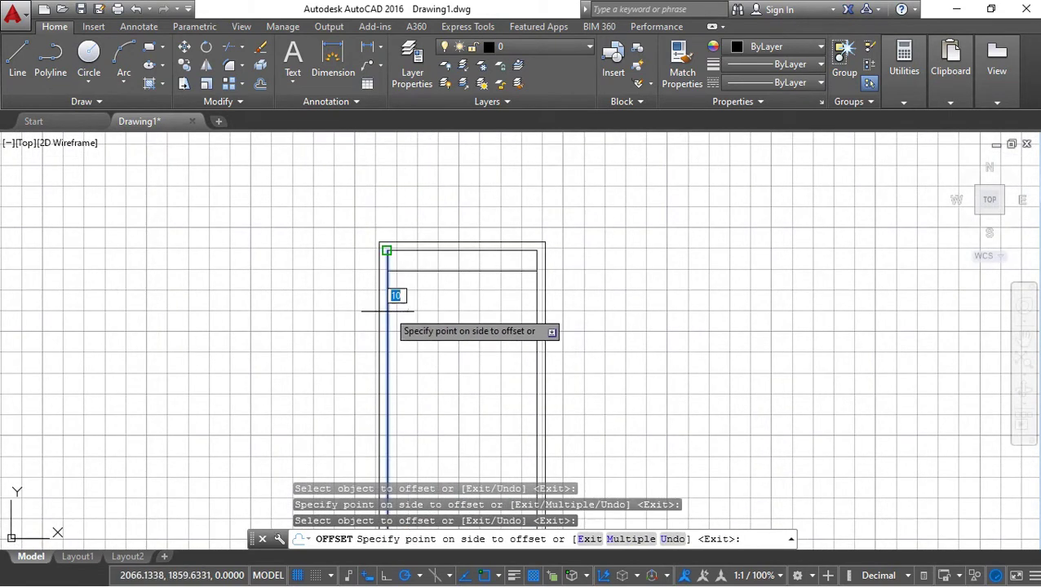
left_click(395, 296)
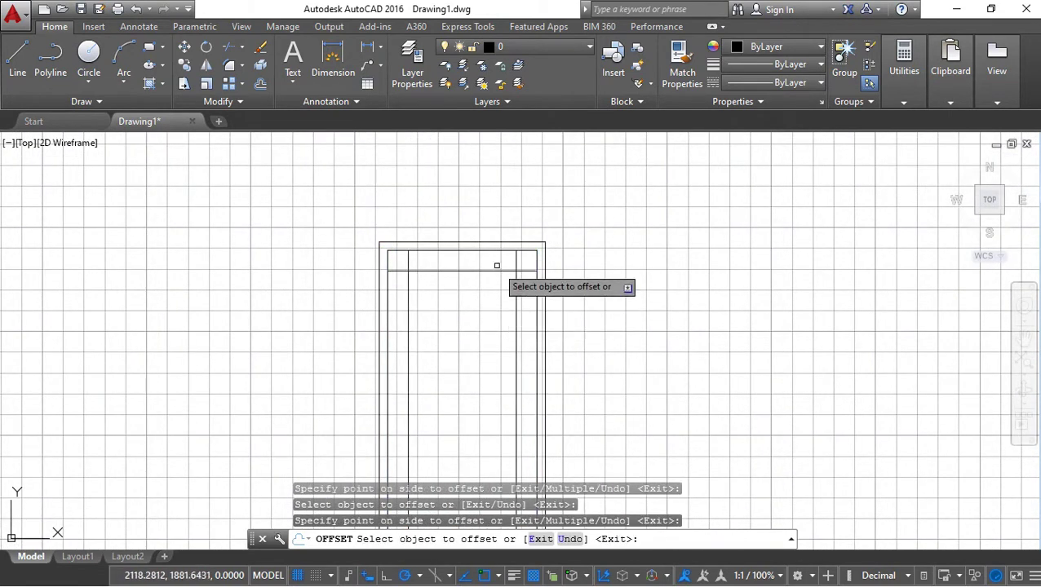
scroll(472, 373, "down", 4)
key("Return")
scroll(492, 412, "up", 4)
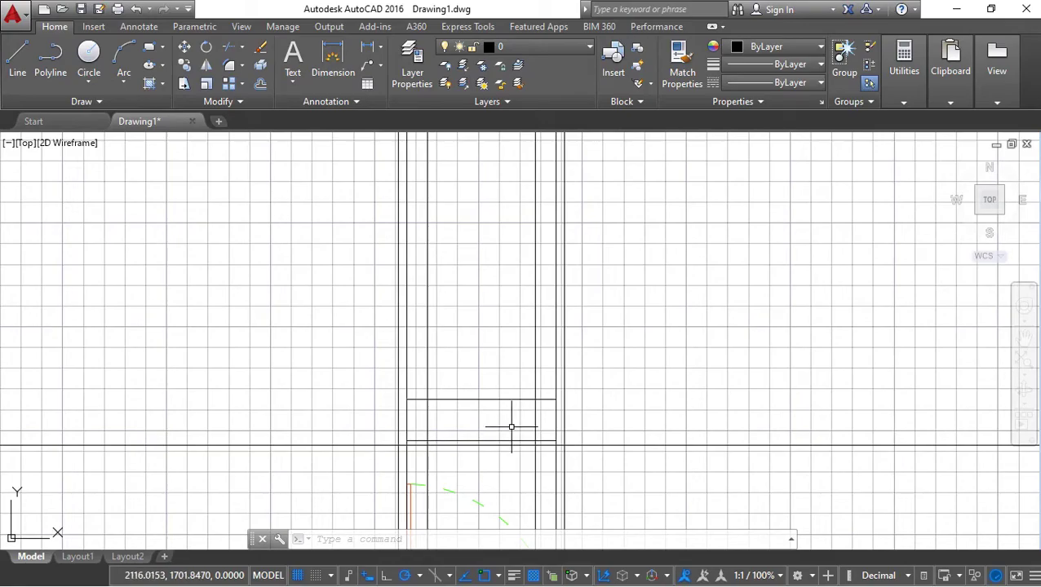
scroll(511, 427, "up", 2)
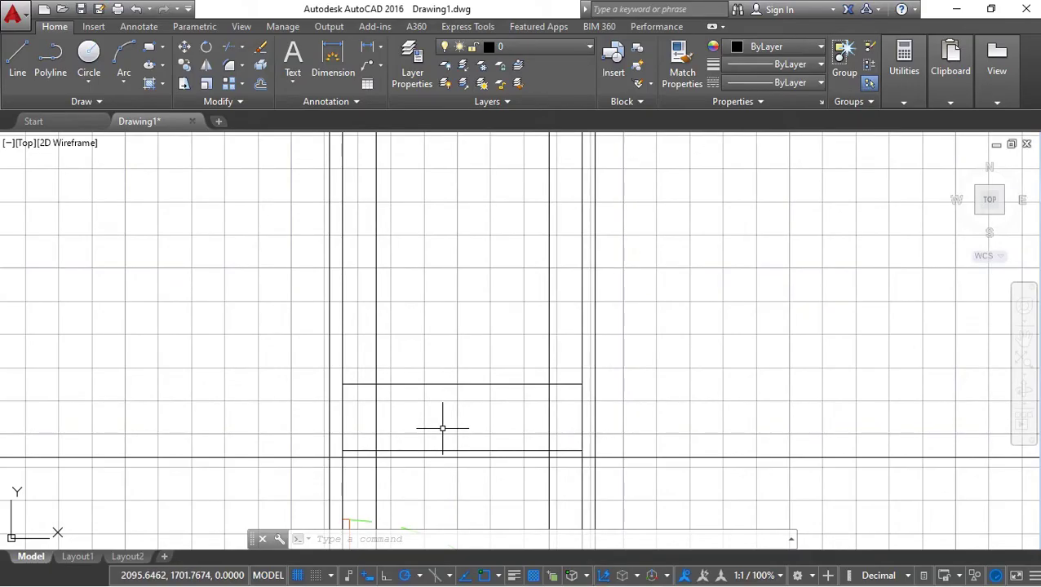
scroll(442, 428, "down", 4)
scroll(416, 216, "up", 2)
- Trim the excess line segments above the panel, using every object as a cutting edge
scroll(410, 235, "up", 2)
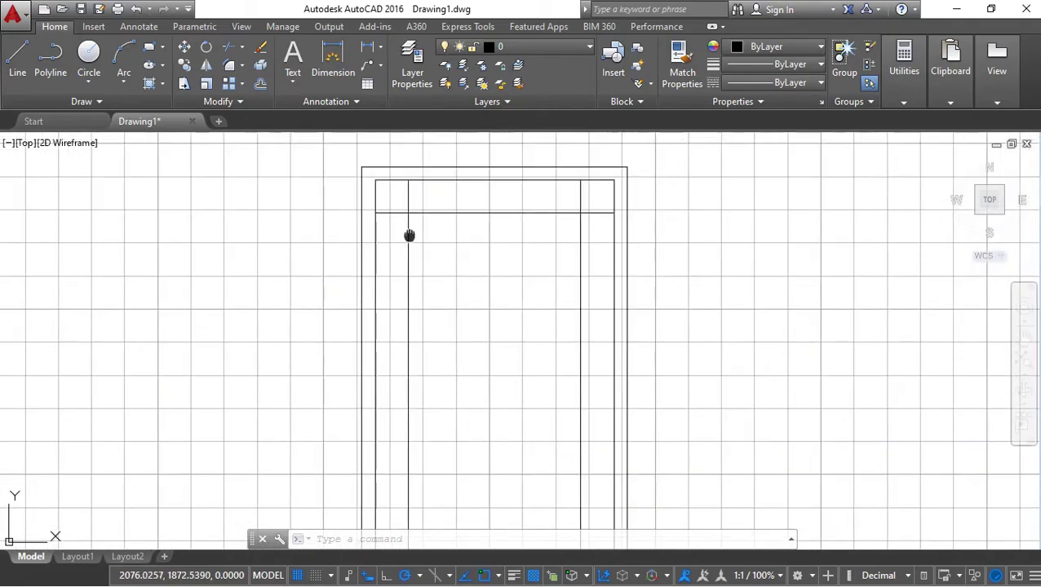
middle_click_drag(410, 235, 389, 234)
key("Return")
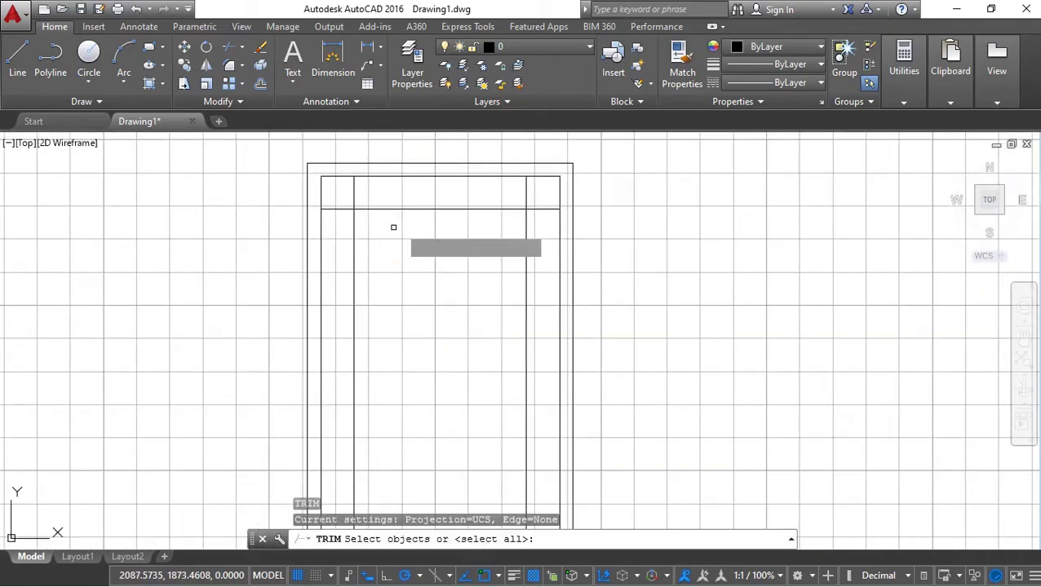
key("Return")
scroll(551, 204, "up", 2)
left_click(556, 213)
left_click(540, 202)
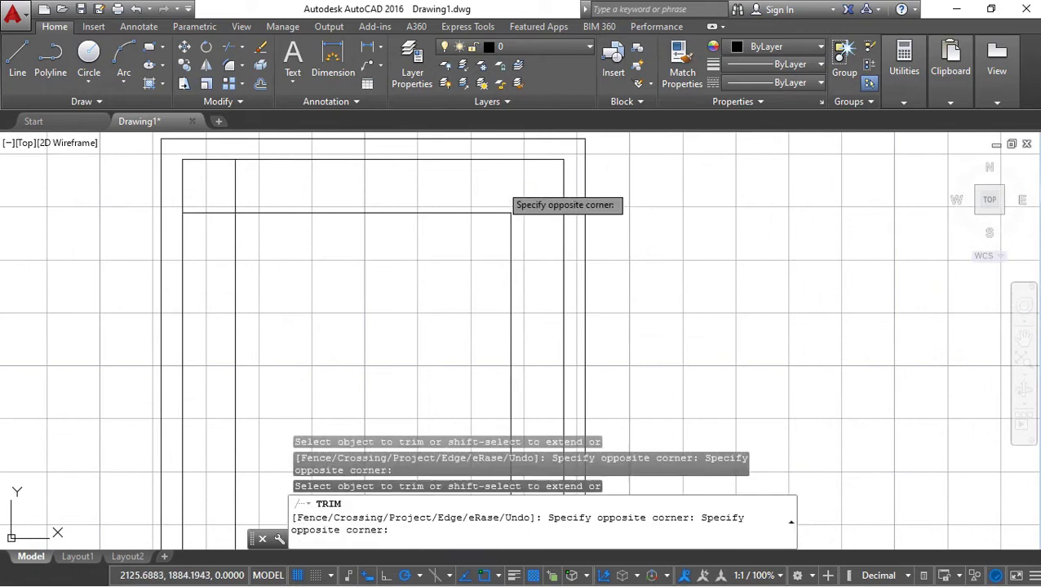
left_click(498, 200)
left_click(253, 189)
left_click(216, 218)
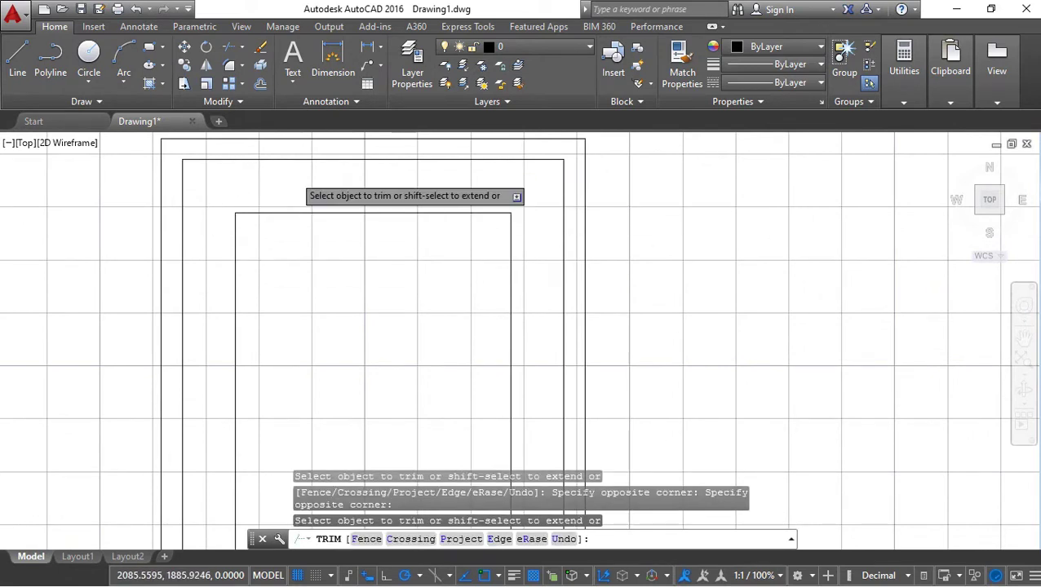
scroll(396, 432, "down", 2)
scroll(504, 199, "up", 3)
scroll(483, 286, "up", 2)
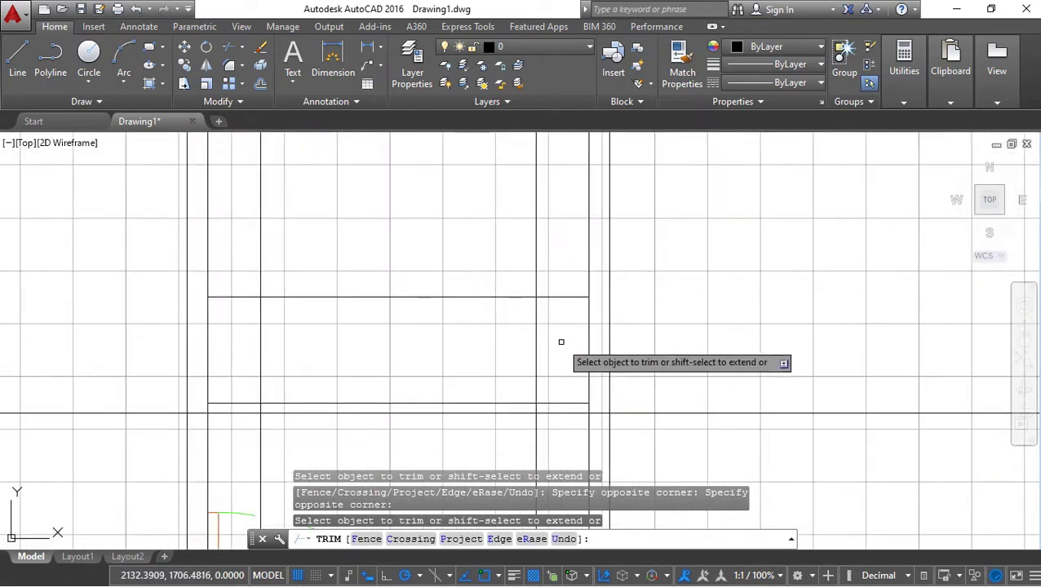
key("Return")
- Trim the vertical lines below the horizontal edge and that line's left stub
key("Return")
left_click(555, 296)
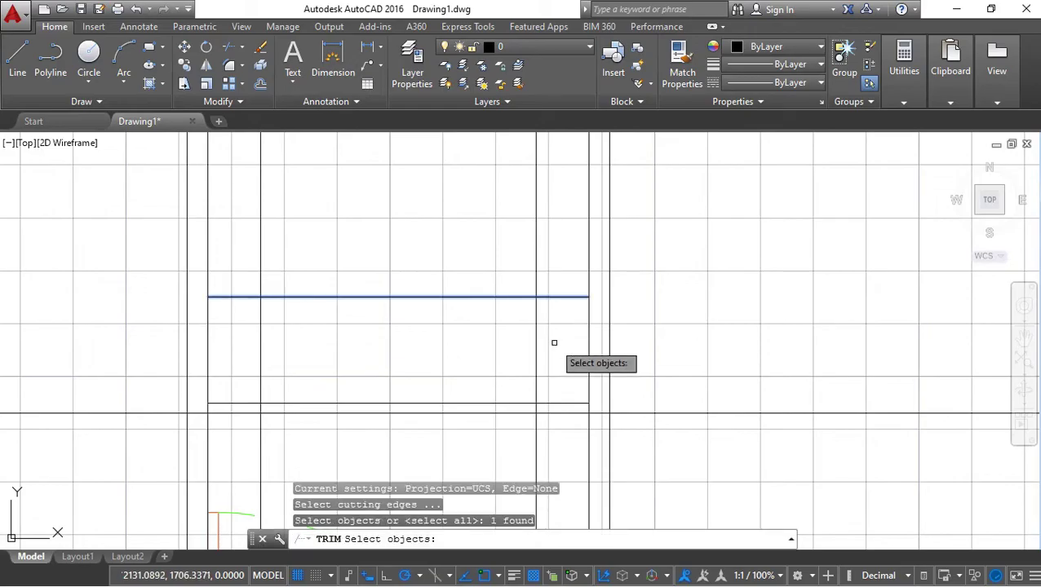
key("Return")
left_click(554, 346)
left_click(252, 330)
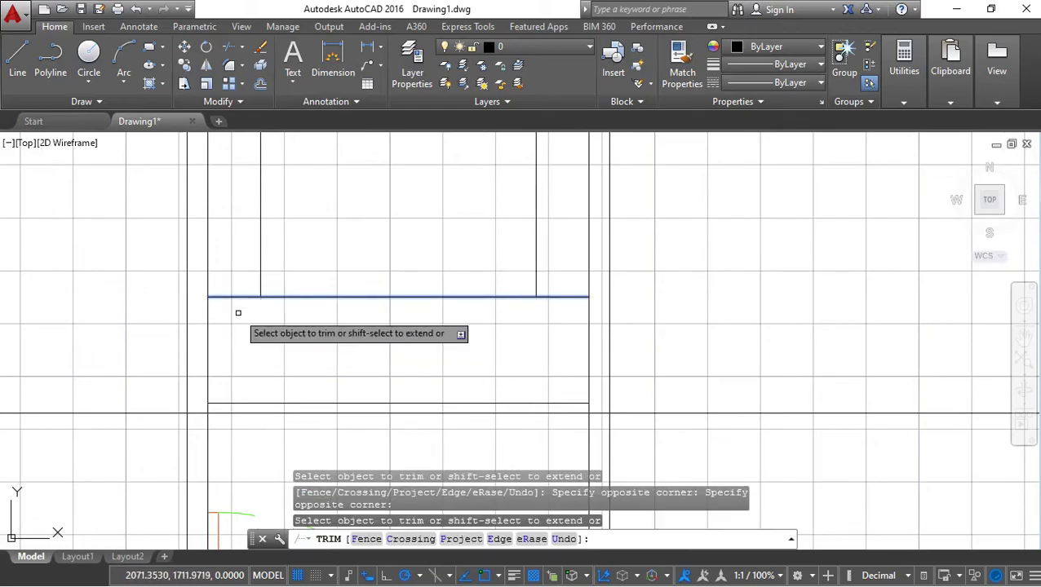
left_click(237, 297)
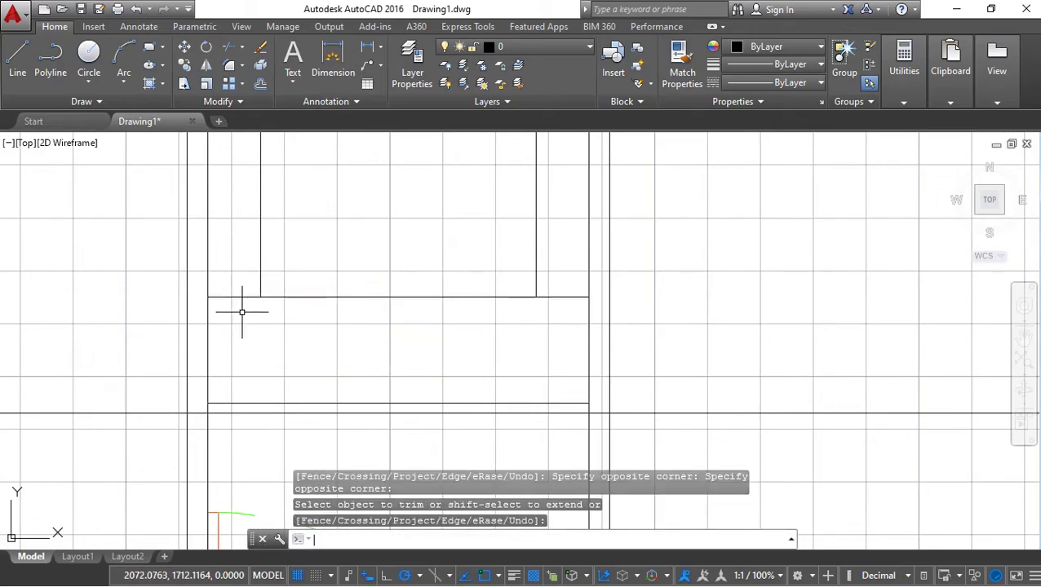
left_click(548, 298)
left_click(555, 294)
scroll(559, 299, "down", 5)
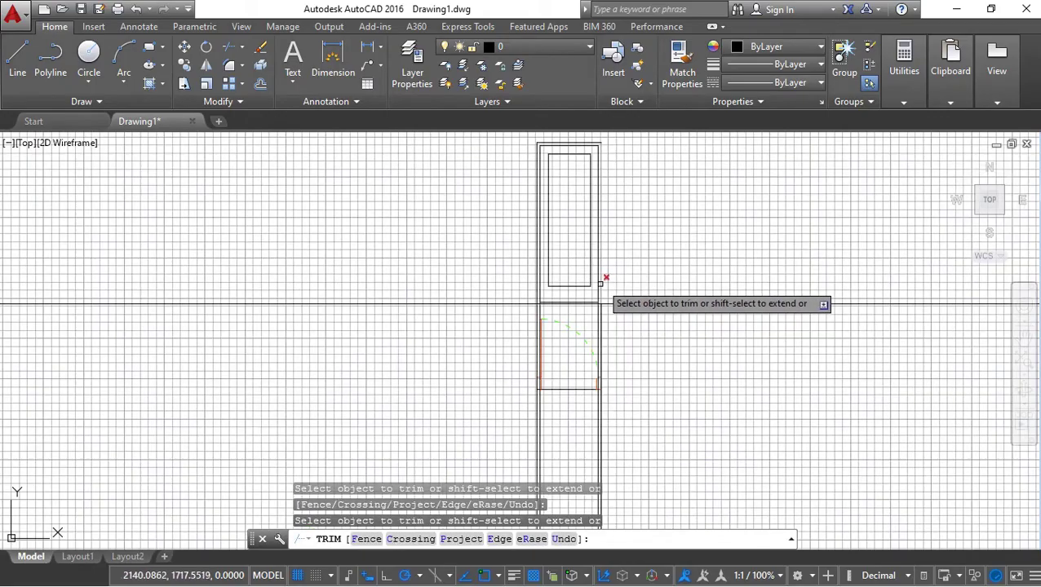
middle_click_drag(599, 284, 612, 341)
scroll(611, 341, "up", 2)
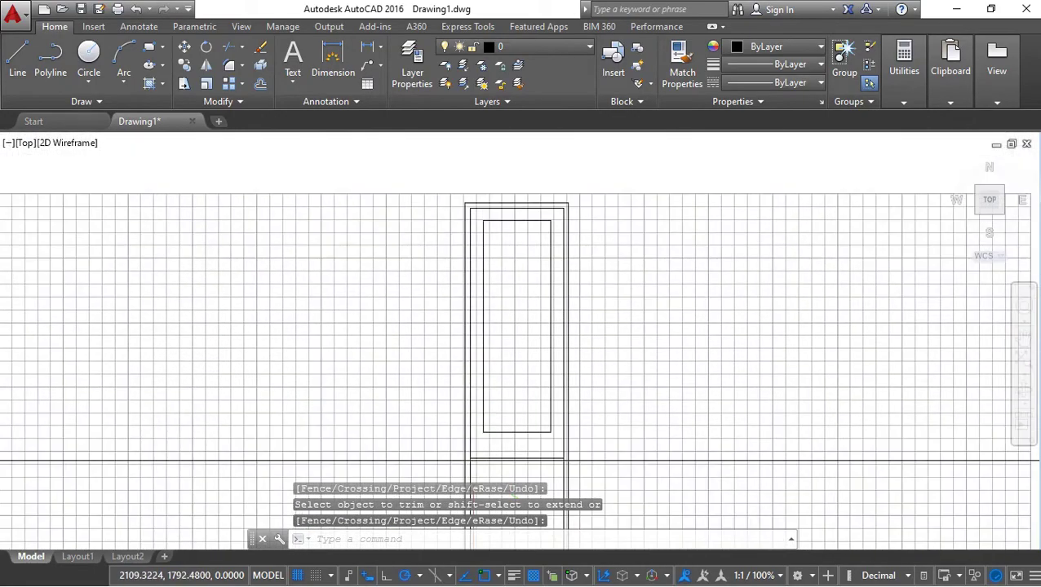
middle_click_drag(514, 300, 519, 262)
type("REC")
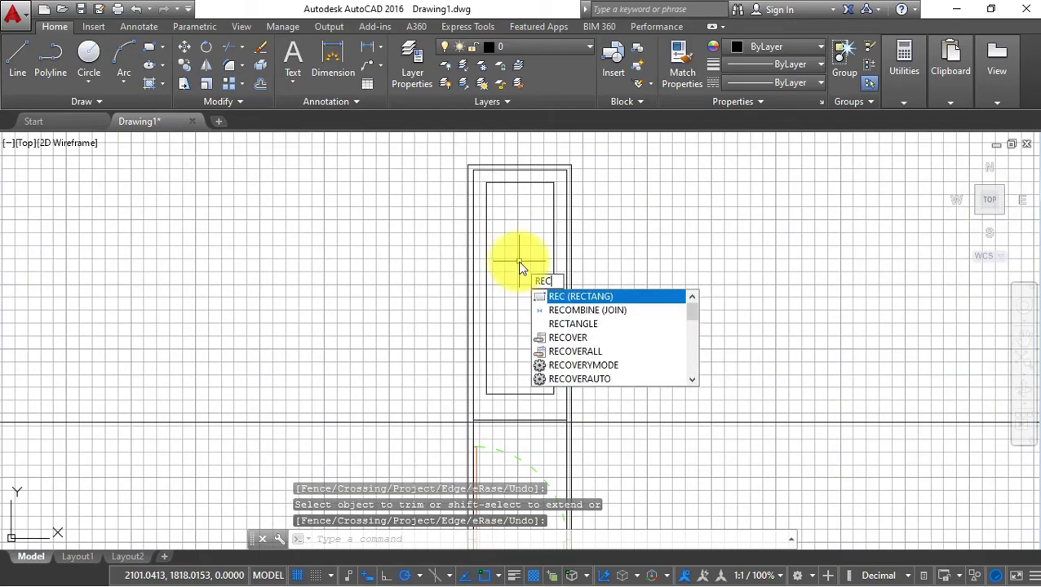
- Draw a rectangle snapped to the panel's top-left and bottom-right corners
key("Return")
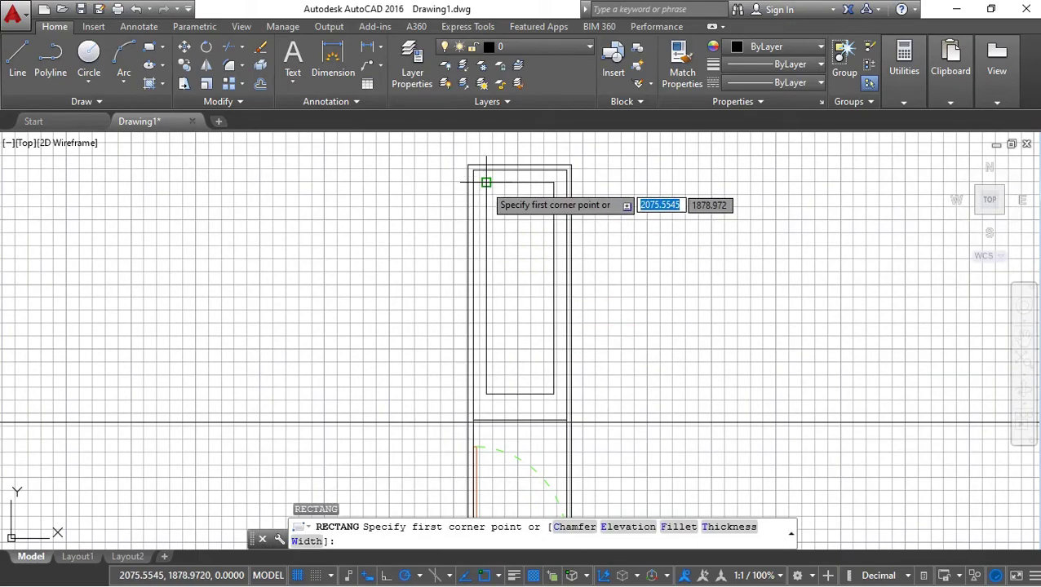
left_click(486, 187)
left_click(554, 394)
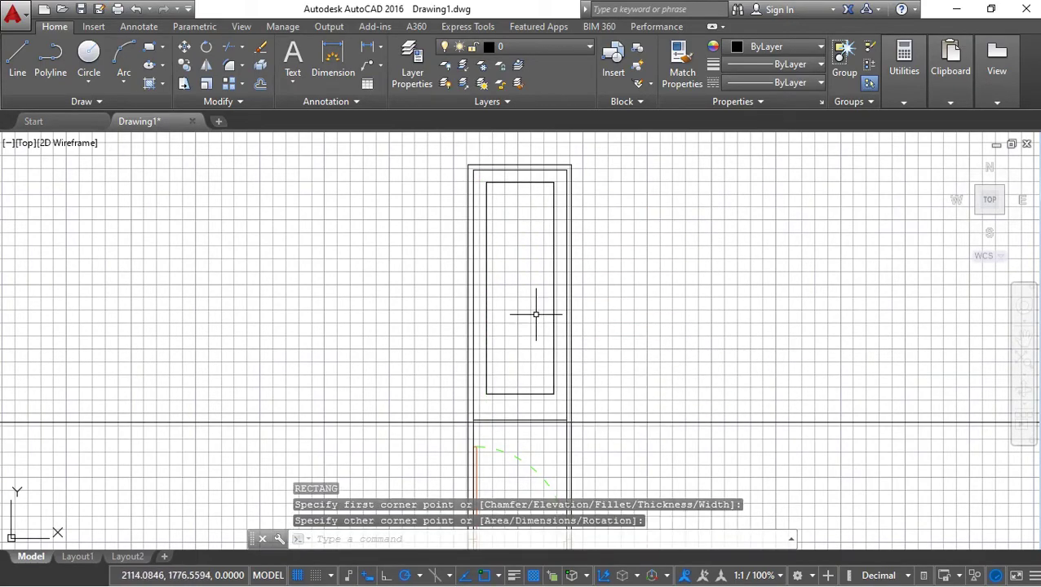
scroll(534, 311, "up", 2)
scroll(504, 307, "down", 2)
scroll(504, 222, "up", 2)
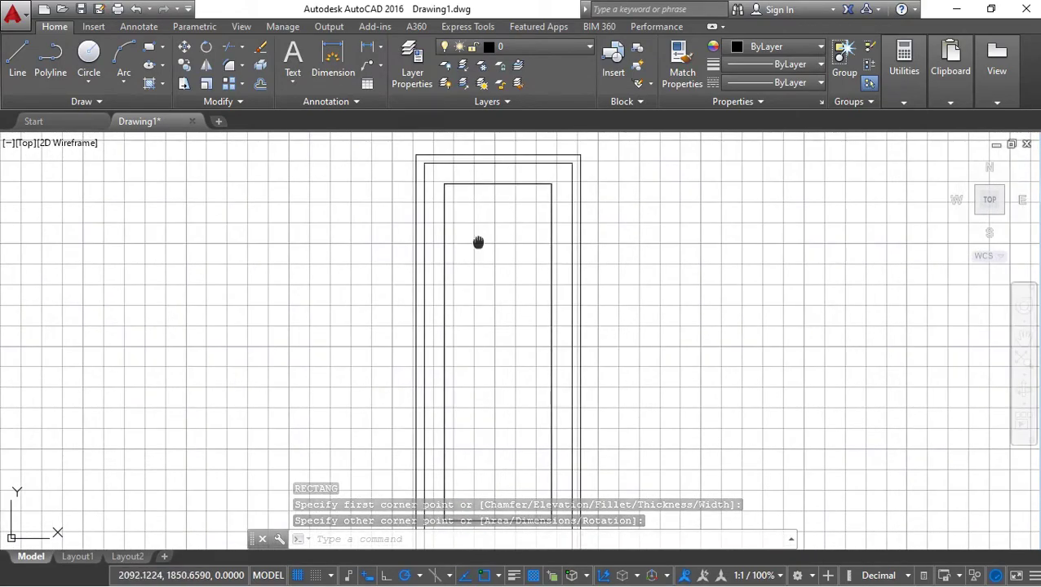
middle_click_drag(476, 239, 480, 214)
- Offset the panel rectangle 2 units inward to double its border
type("o")
key("Return")
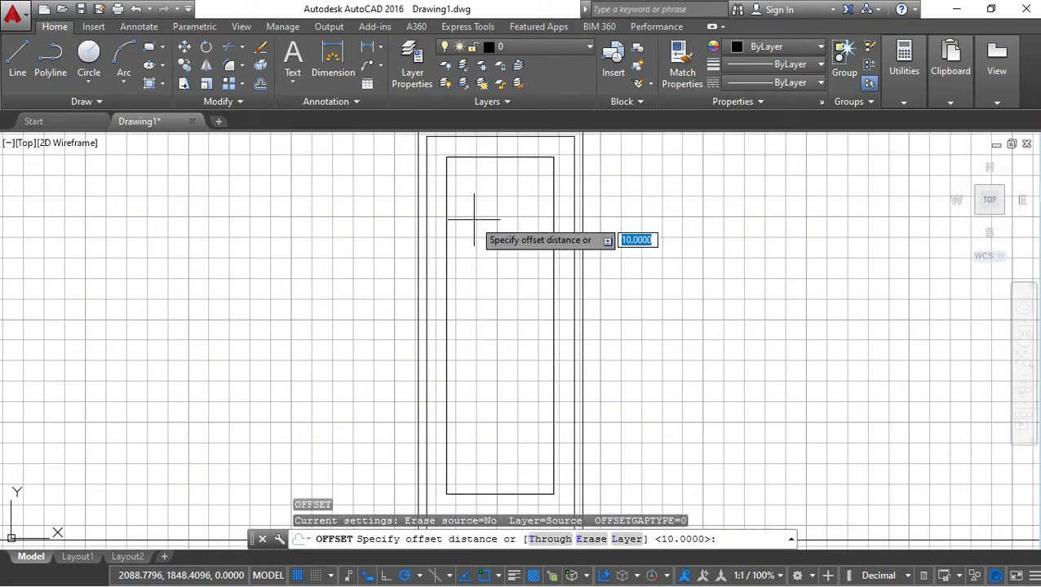
type("2")
key("Return")
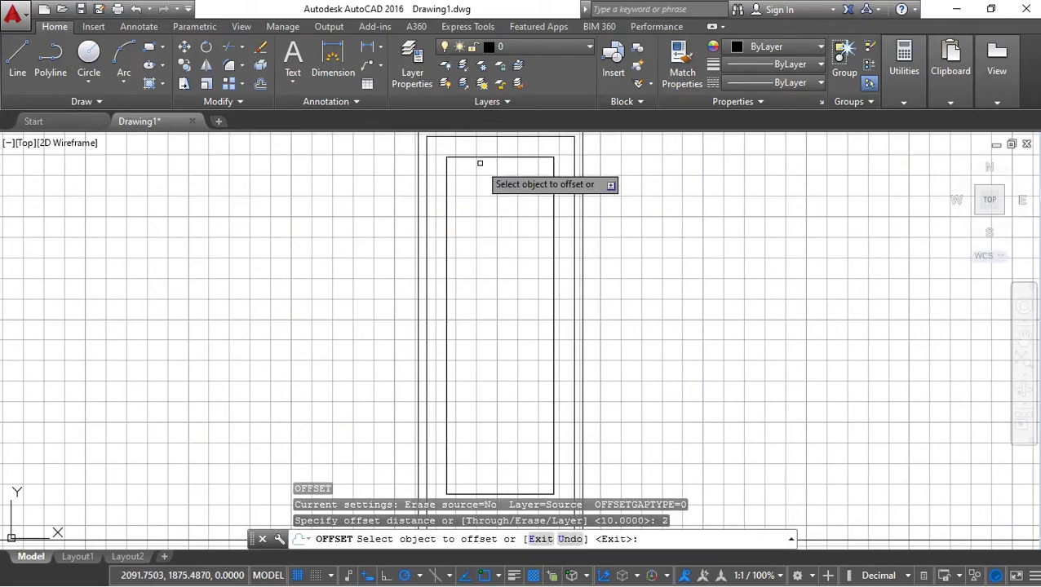
left_click(480, 156)
left_click(479, 176)
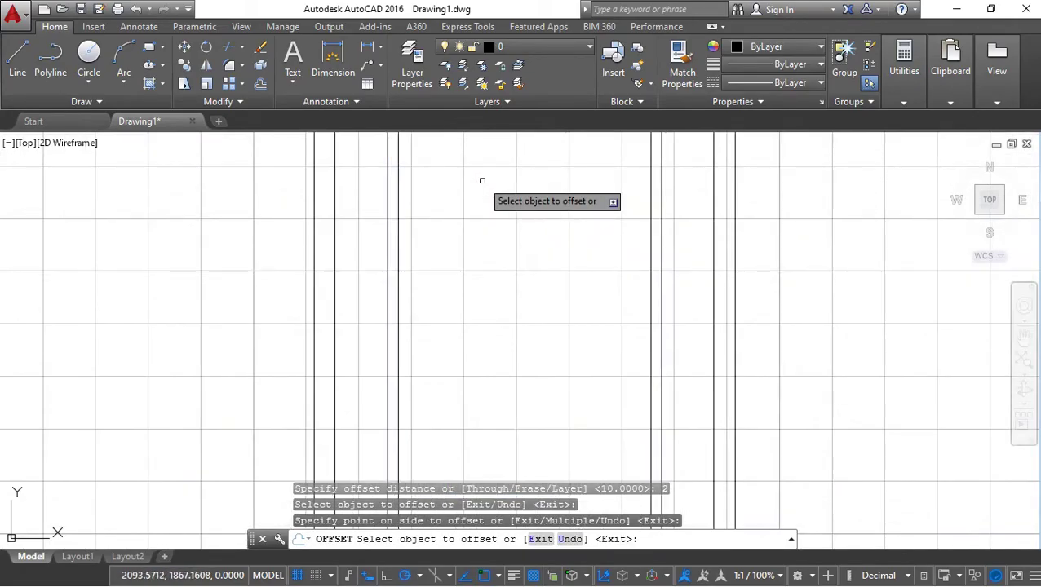
key("Return")
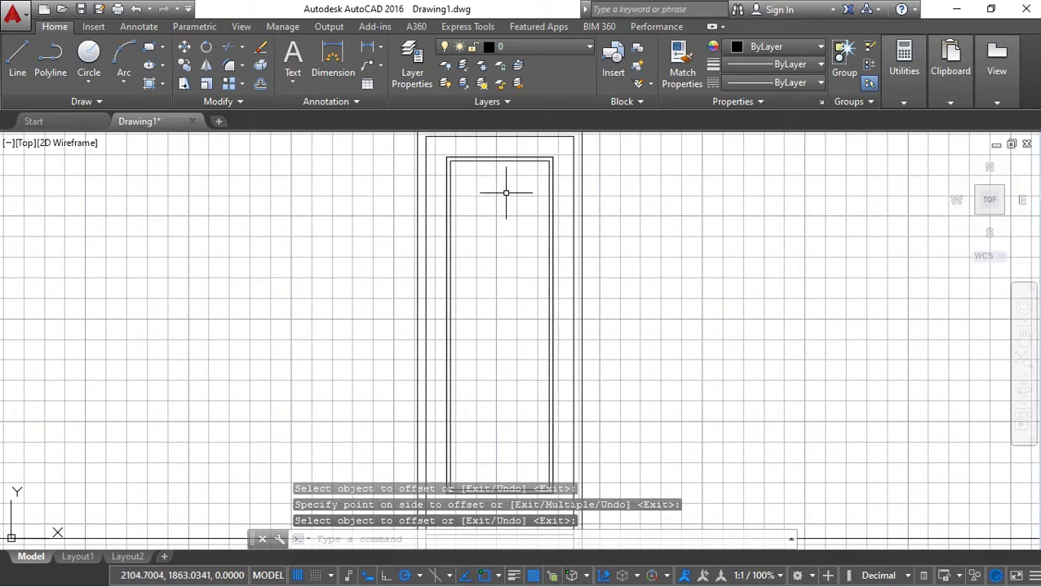
scroll(481, 287, "up", 1)
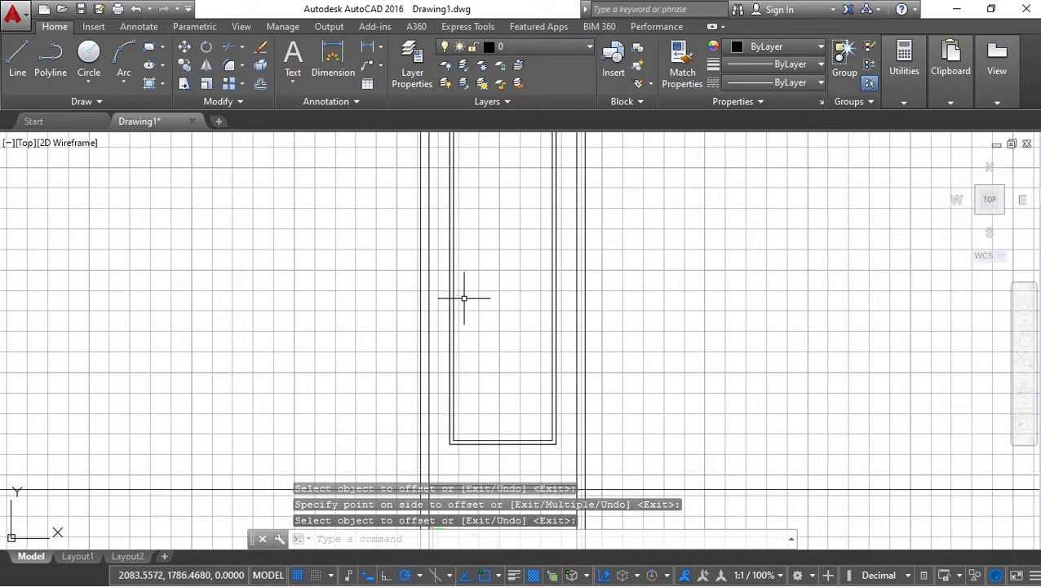
scroll(445, 259, "down", 2)
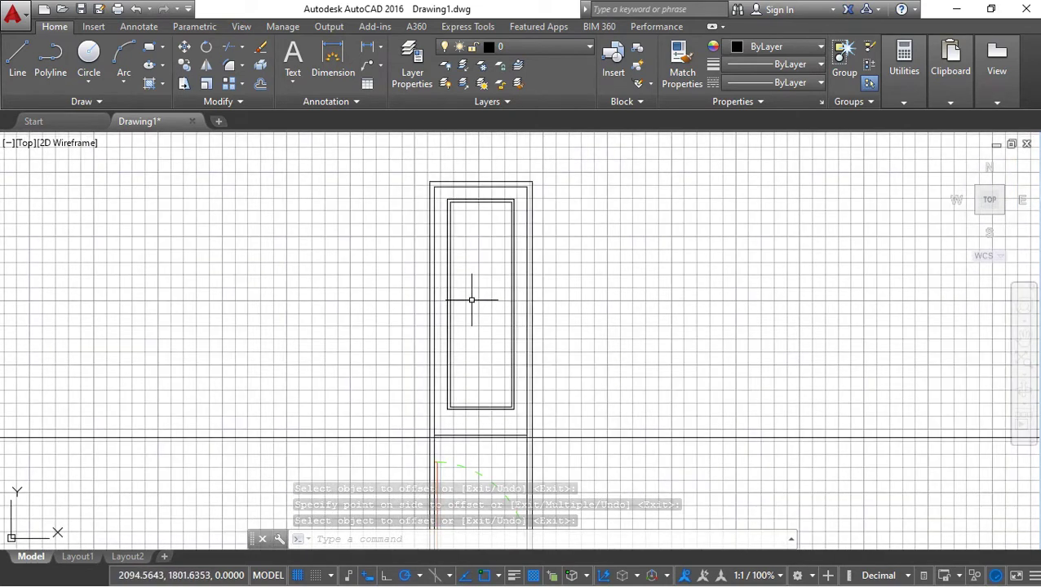
scroll(472, 300, "up", 1)
scroll(473, 315, "up", 1)
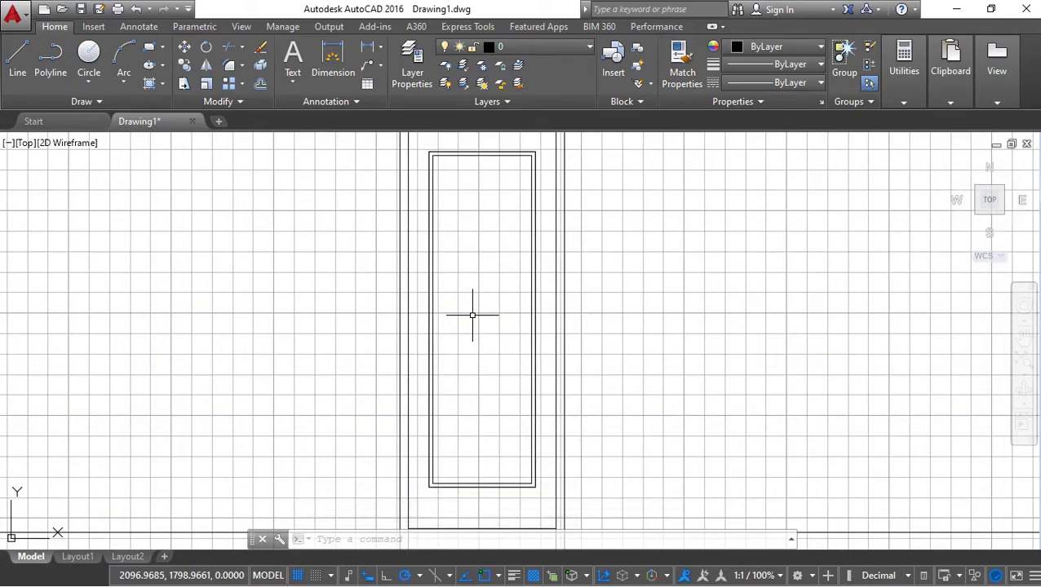
- Place a horizontal construction line (XLINE) across the door panel
type("xl")
key("Return")
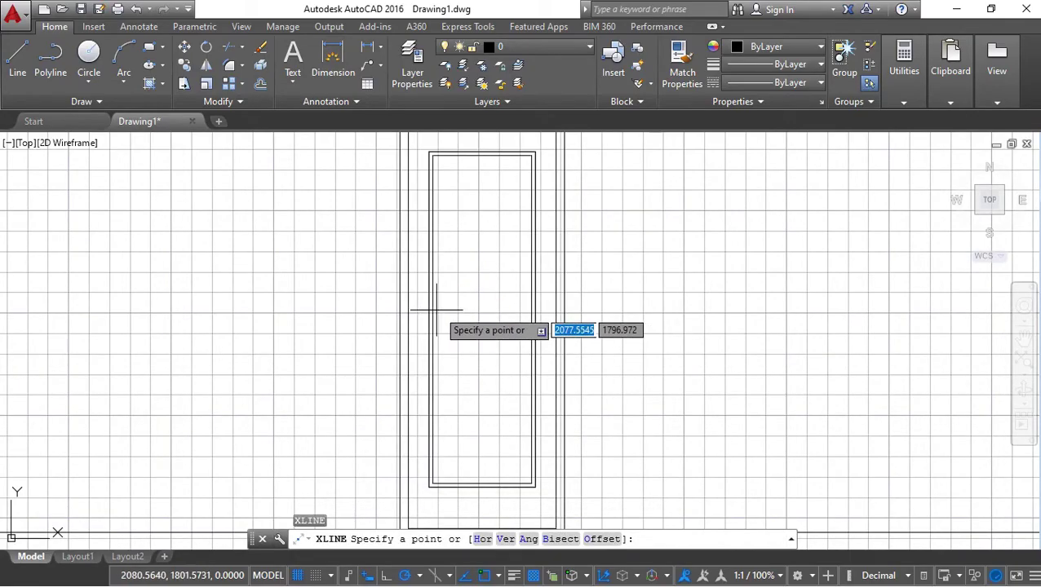
left_click(434, 321)
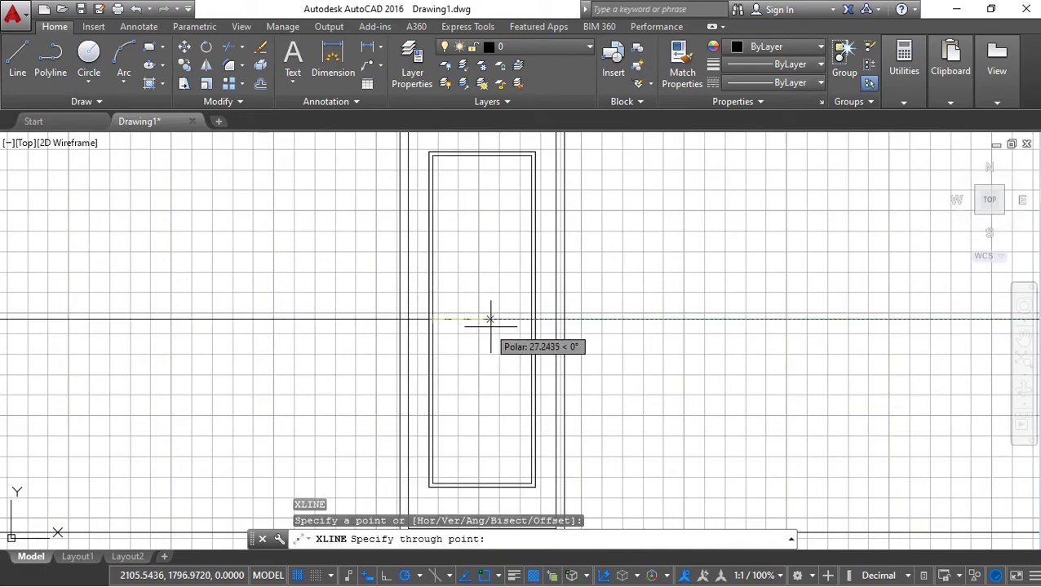
left_click(491, 320)
key("Return")
scroll(492, 319, "up", 1)
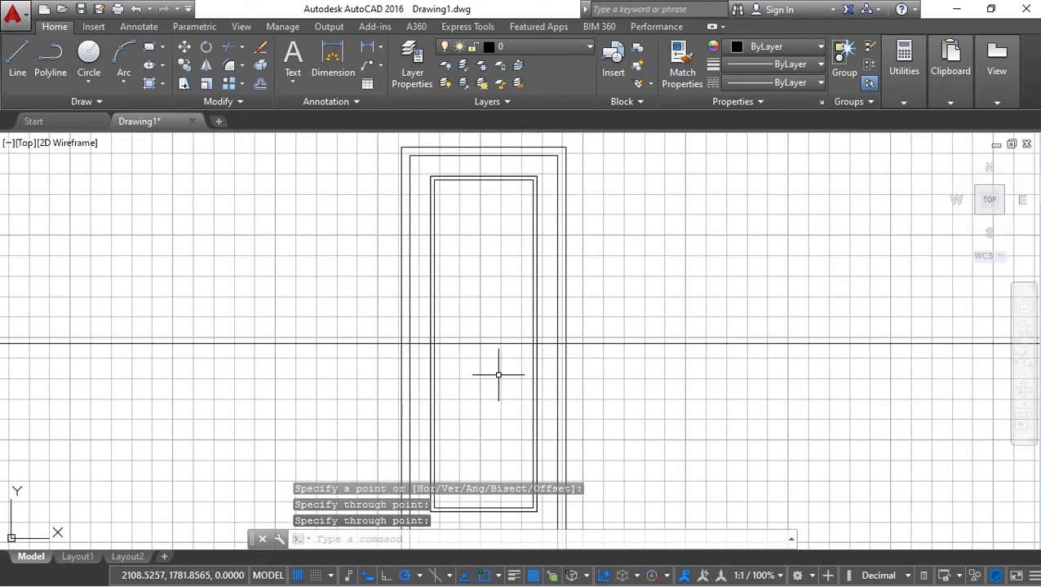
scroll(494, 320, "up", 2)
scroll(495, 319, "up", 1)
scroll(490, 320, "down", 3)
scroll(476, 321, "up", 3)
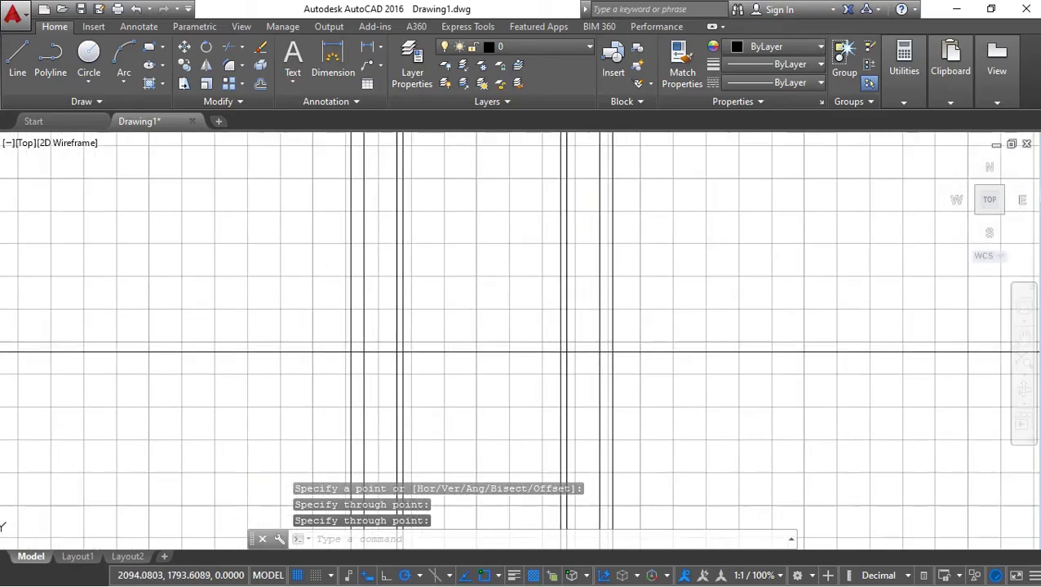
- Offset the construction line 2 units to create the second horizontal line
type("o")
key("Return")
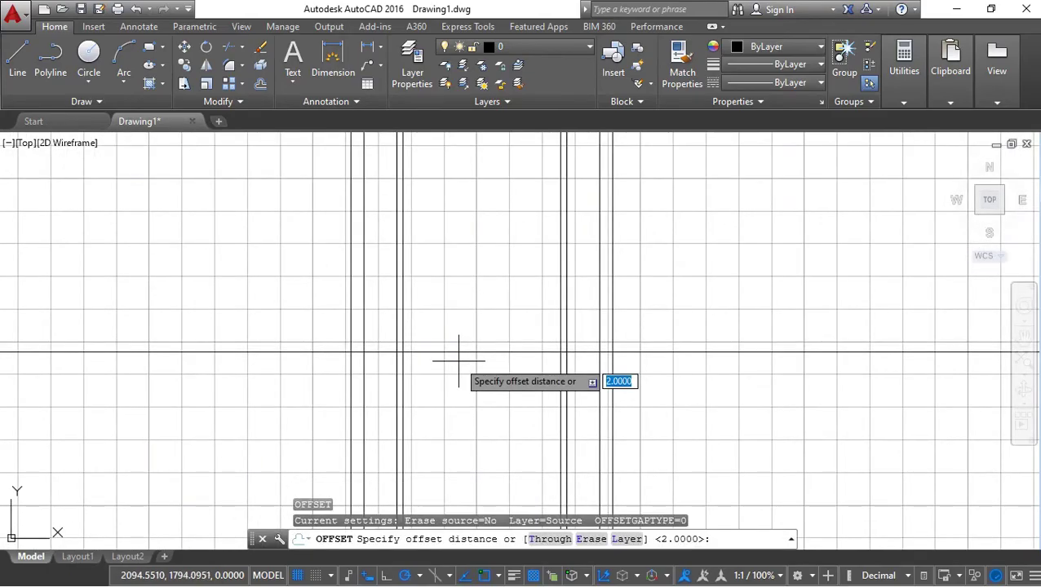
key("Return")
left_click(458, 351)
left_click(459, 339)
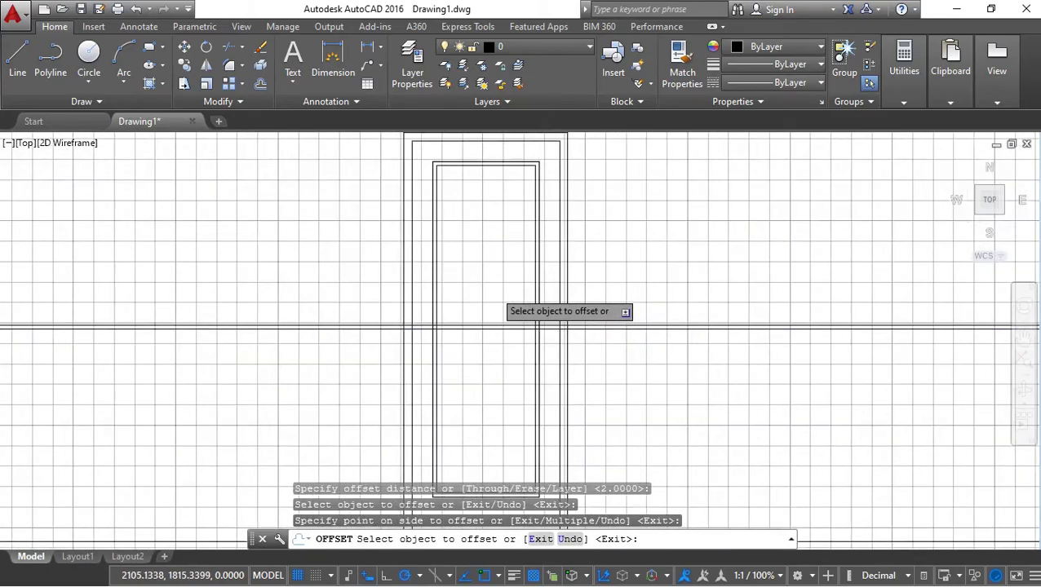
scroll(506, 314, "down", 3)
scroll(516, 327, "down", 1)
scroll(474, 341, "up", 5)
key("Return")
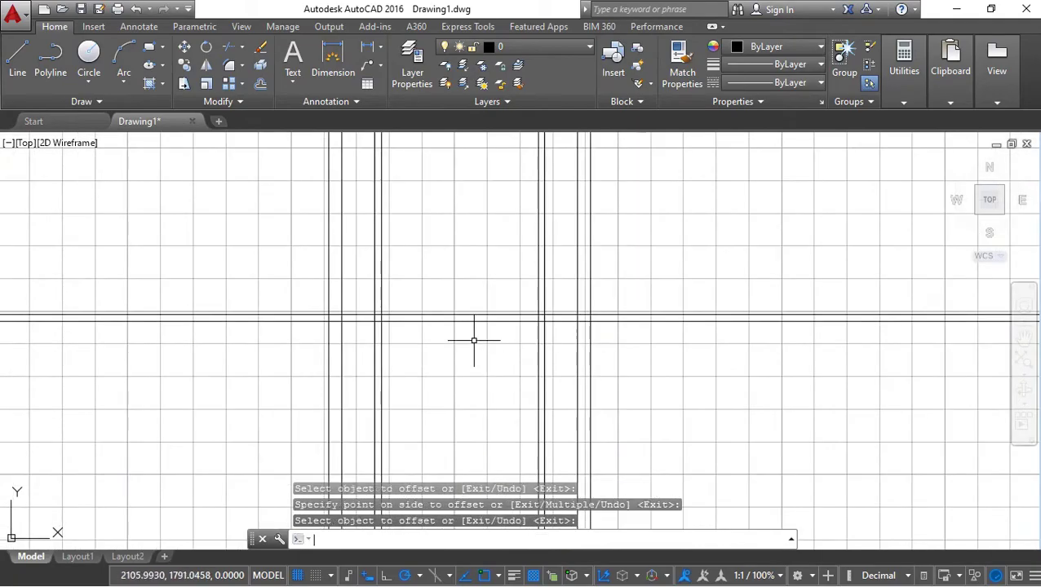
middle_click_drag(473, 341, 460, 372)
type("tr")
key("Return")
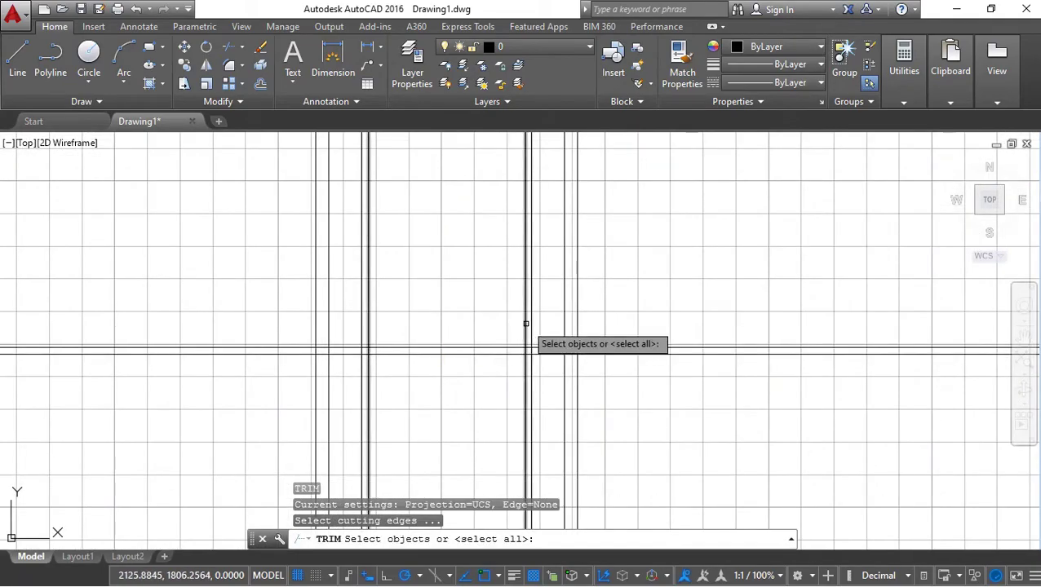
- Trim the horizontal lines back to the panel's vertical border lines
left_click(526, 323)
key("Return")
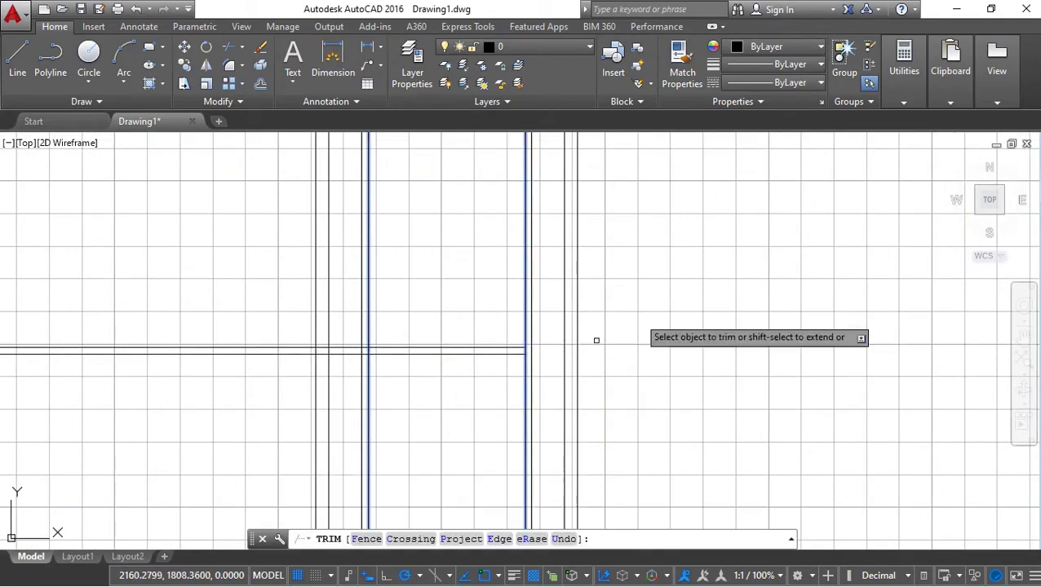
left_click_drag(597, 340, 281, 379)
left_click(400, 352)
scroll(449, 348, "up", 2)
middle_click_drag(448, 349, 447, 380)
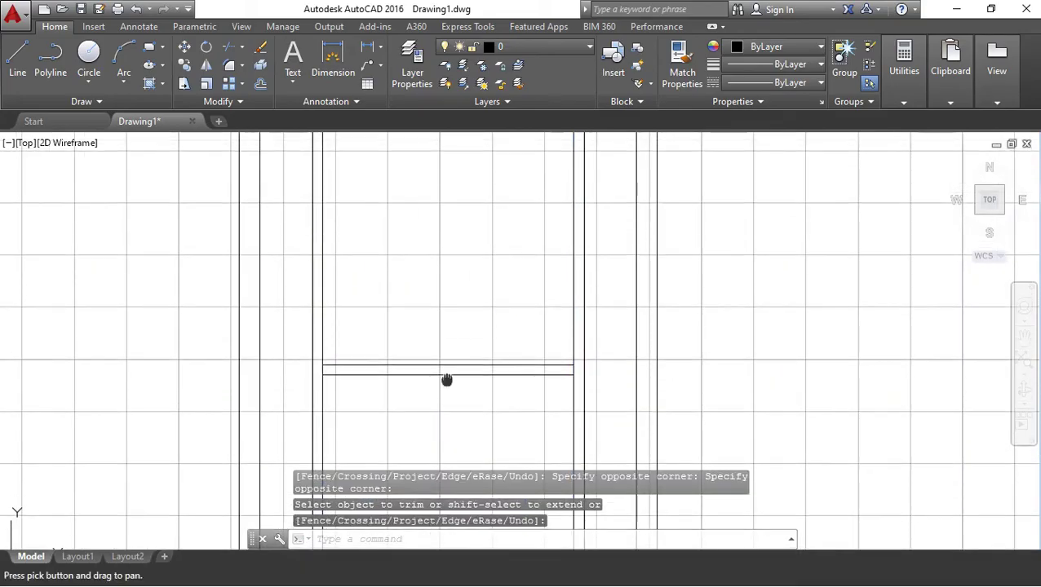
type("TR")
- Trim the remaining excess horizontal line ends on the left side of the door
key("Return")
key("Return")
scroll(581, 367, "up", 2)
left_click(564, 364)
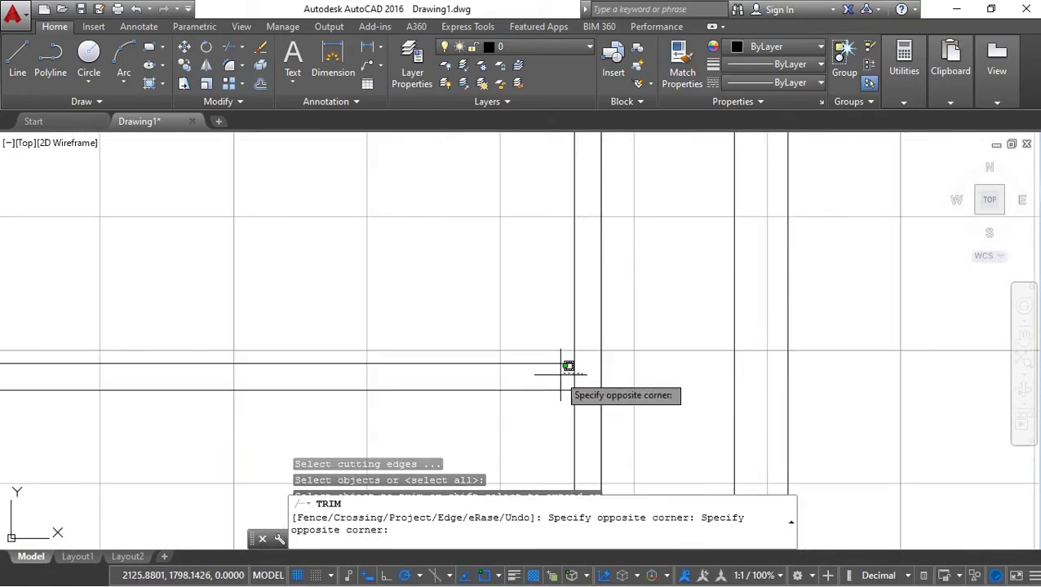
left_click(465, 372)
left_click(149, 375)
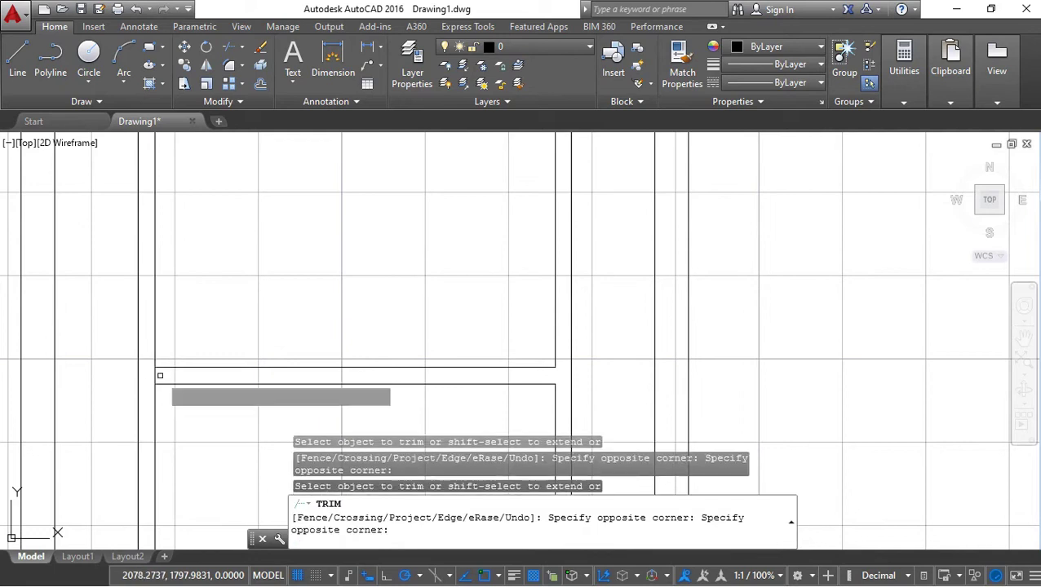
left_click(155, 371)
left_click(151, 377)
left_click(151, 377)
scroll(294, 342, "down", 2)
scroll(481, 326, "down", 2)
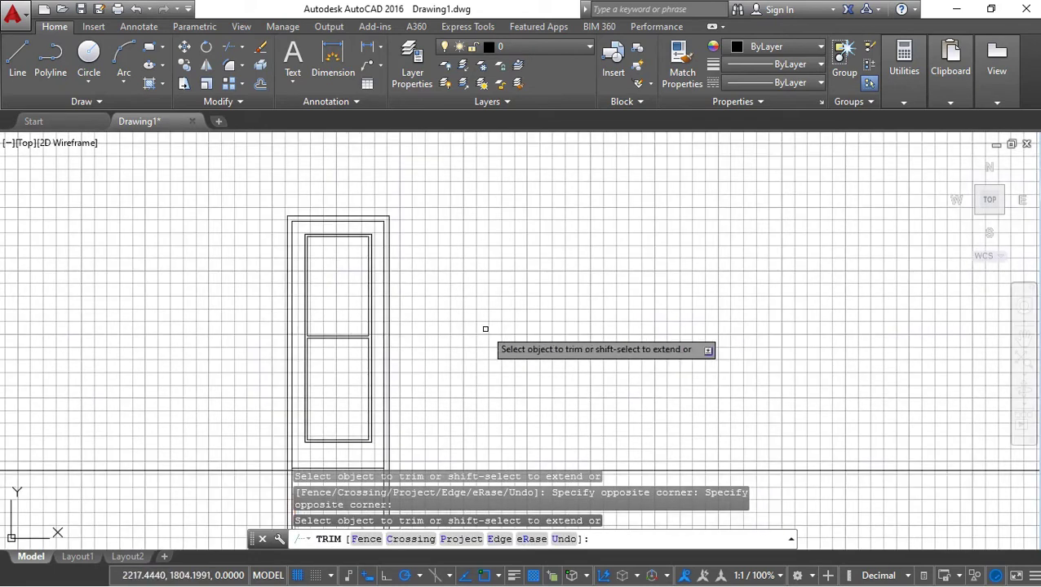
scroll(444, 344, "up", 2)
scroll(512, 312, "down", 2)
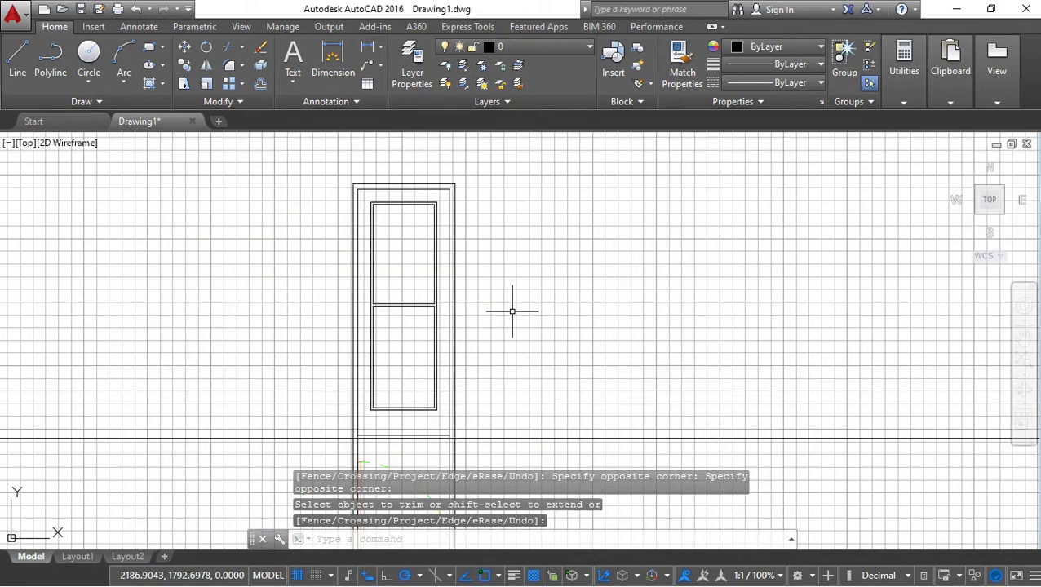
scroll(391, 211, "up", 2)
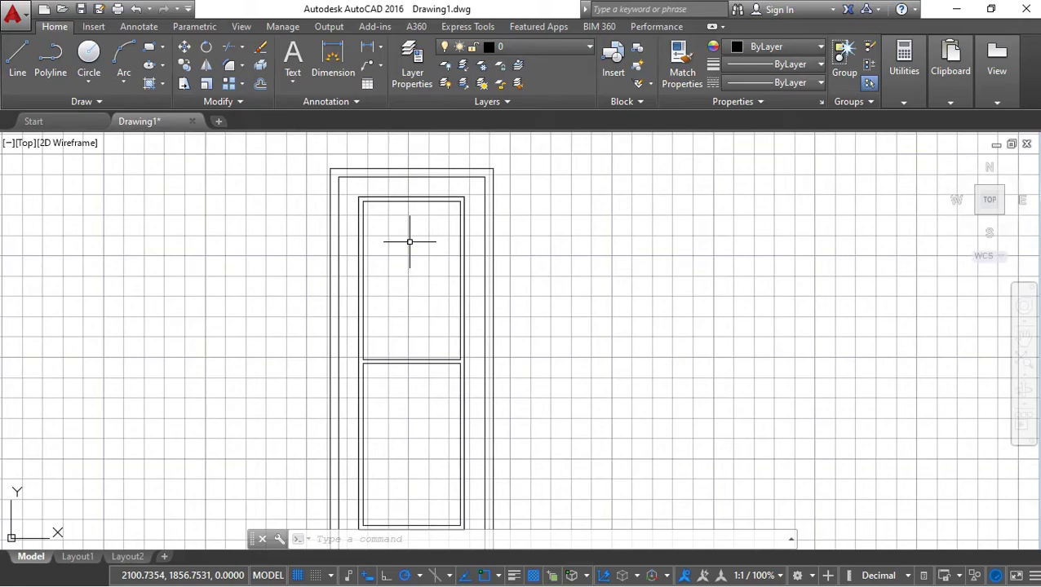
- Draw a vertical construction line (XL) through the door's midpoint
type("xl")
key("Return")
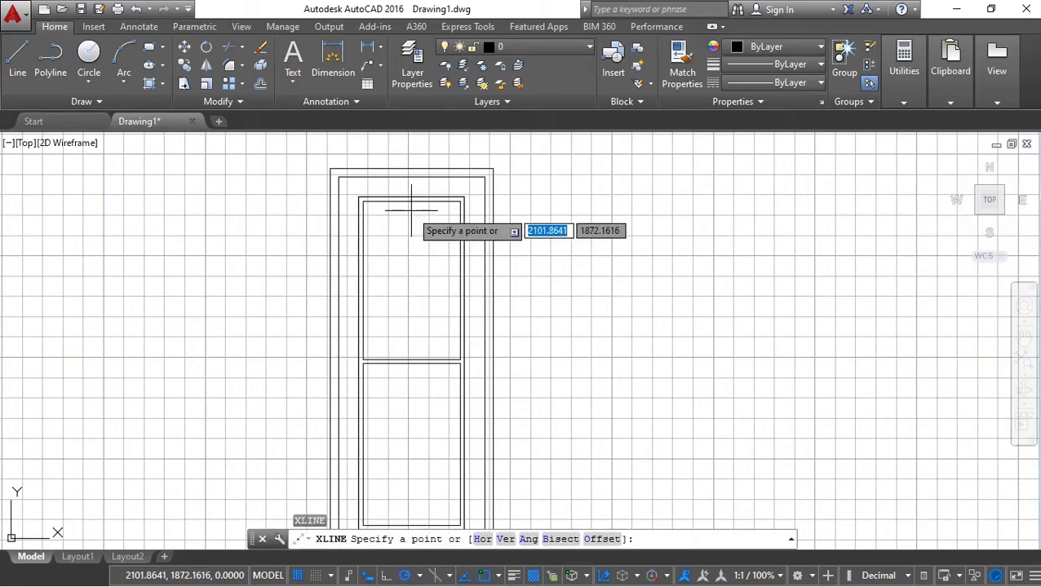
left_click(411, 201)
left_click(412, 237)
key("Return")
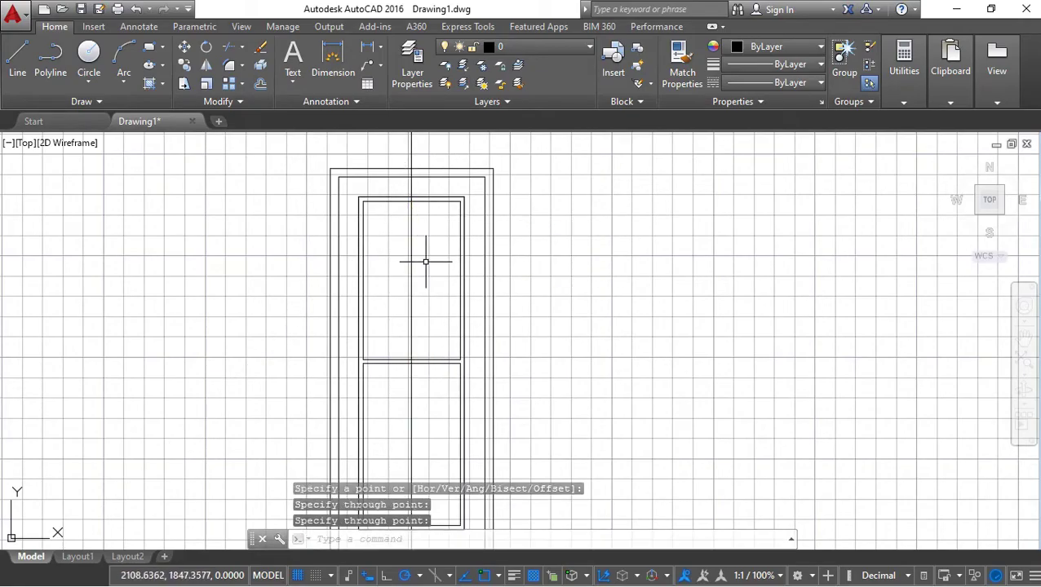
- Draw a horizontal construction line from the upper panel's top corner
scroll(417, 268, "up", 2)
middle_click_drag(418, 268, 423, 303)
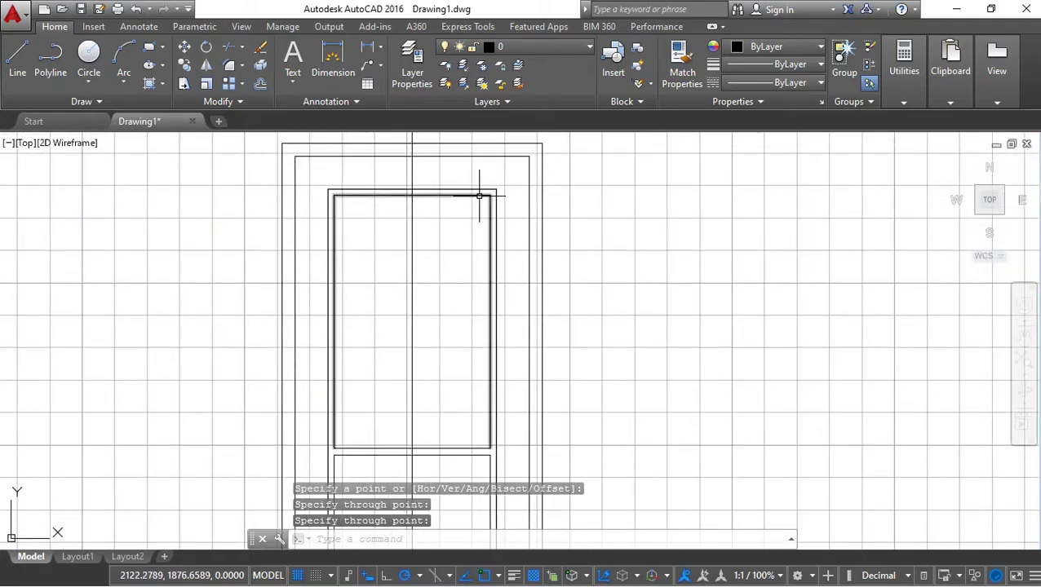
key("Return")
left_click(491, 196)
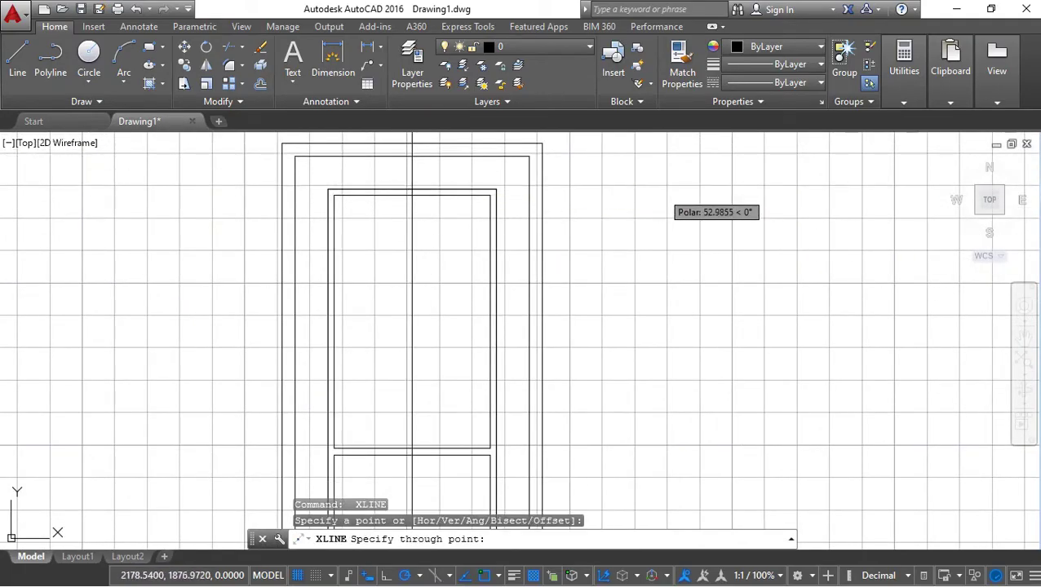
left_click(627, 213)
key("Return")
scroll(627, 213, "down", 2)
middle_click_drag(593, 227, 609, 223)
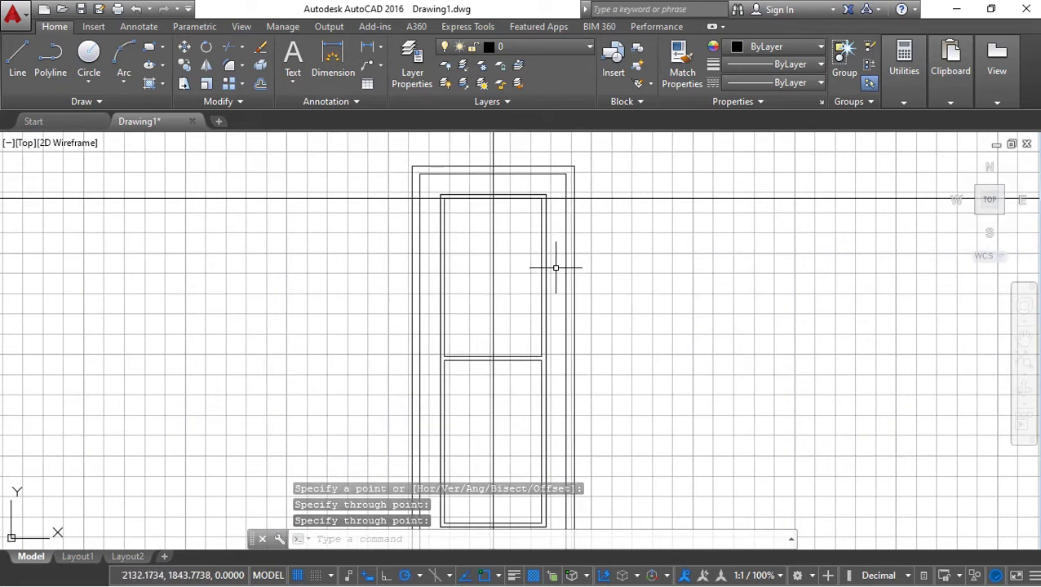
- Start a DIST measurement from the panel's top corner, then cancel it
type("di")
key("Return")
scroll(548, 195, "up", 2)
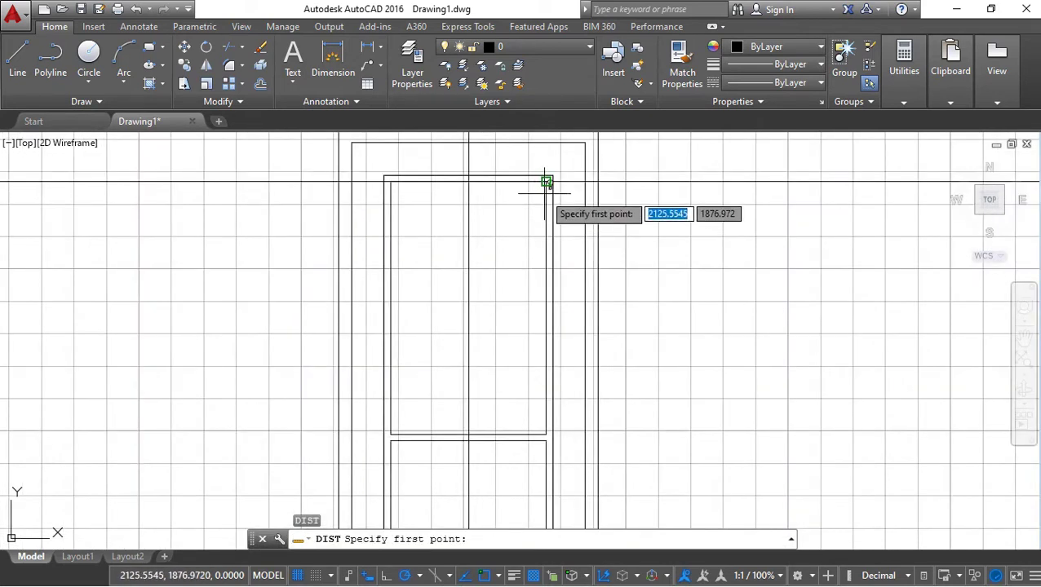
left_click(547, 182)
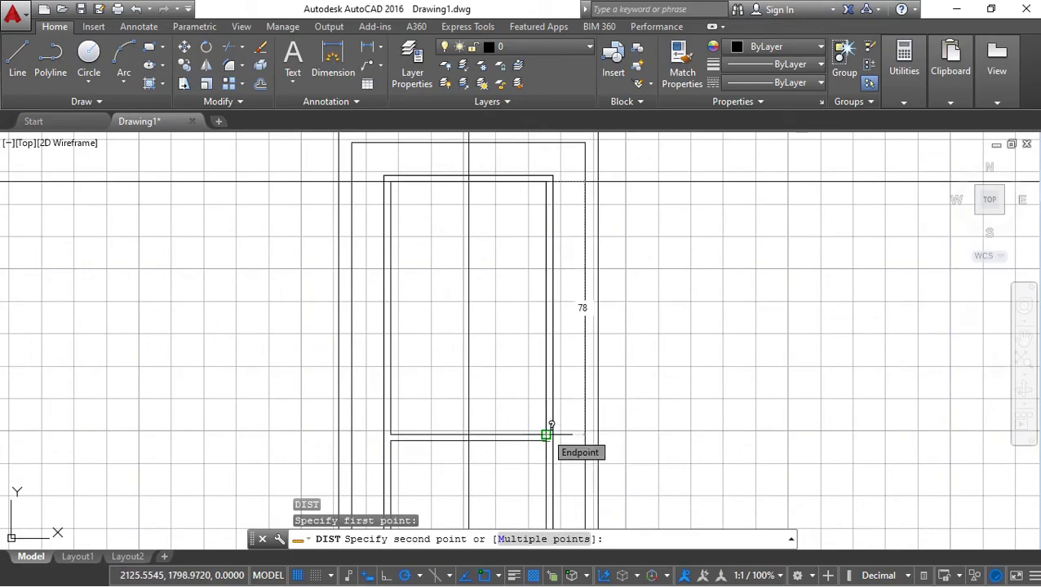
key("Escape")
middle_click_drag(641, 386, 607, 395)
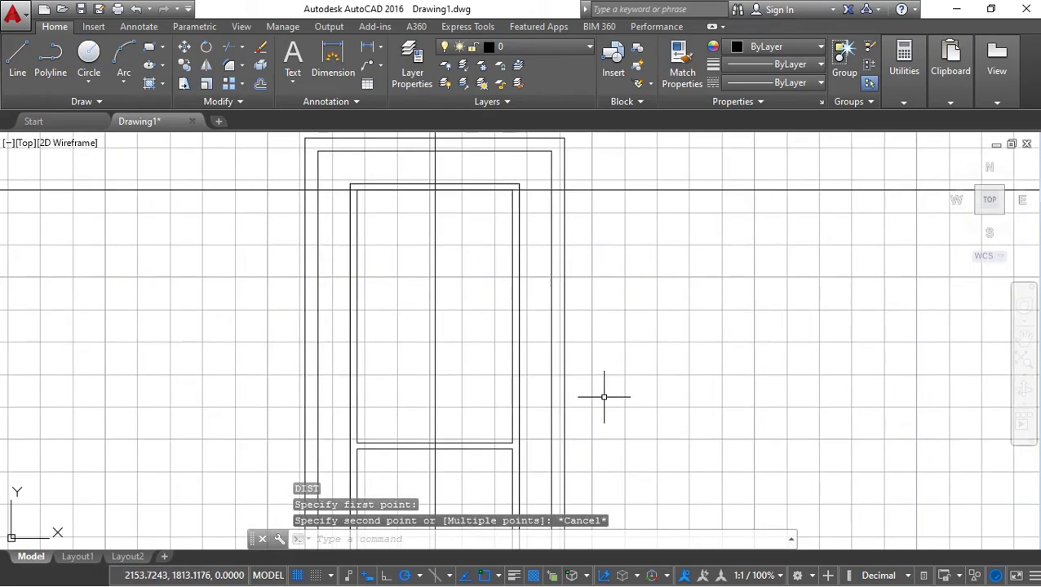
- Draw a horizontal xline from the door's right edge across the upper panel's middle
type("xl")
key("Return")
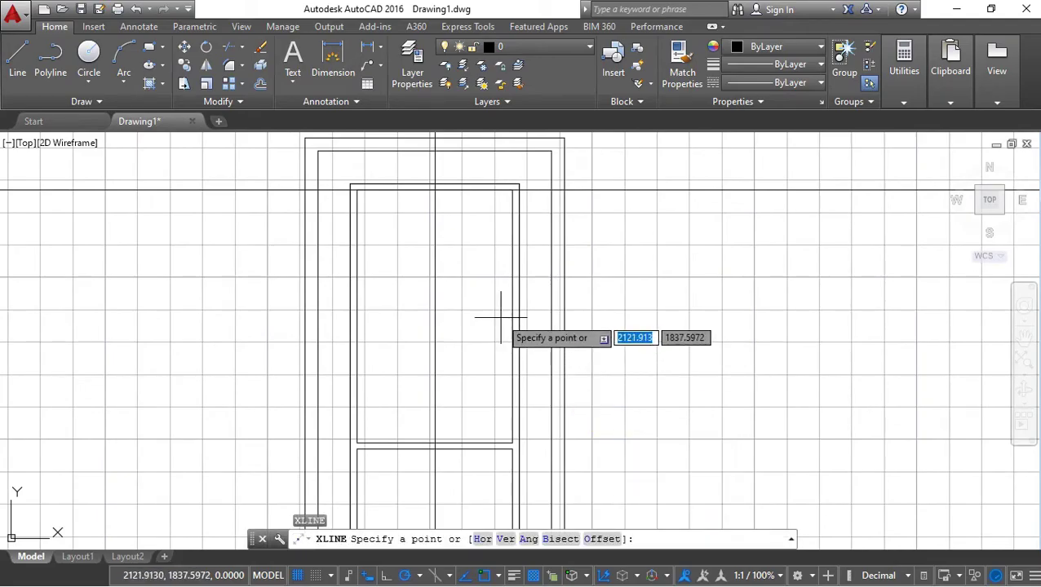
left_click(513, 316)
left_click(663, 316)
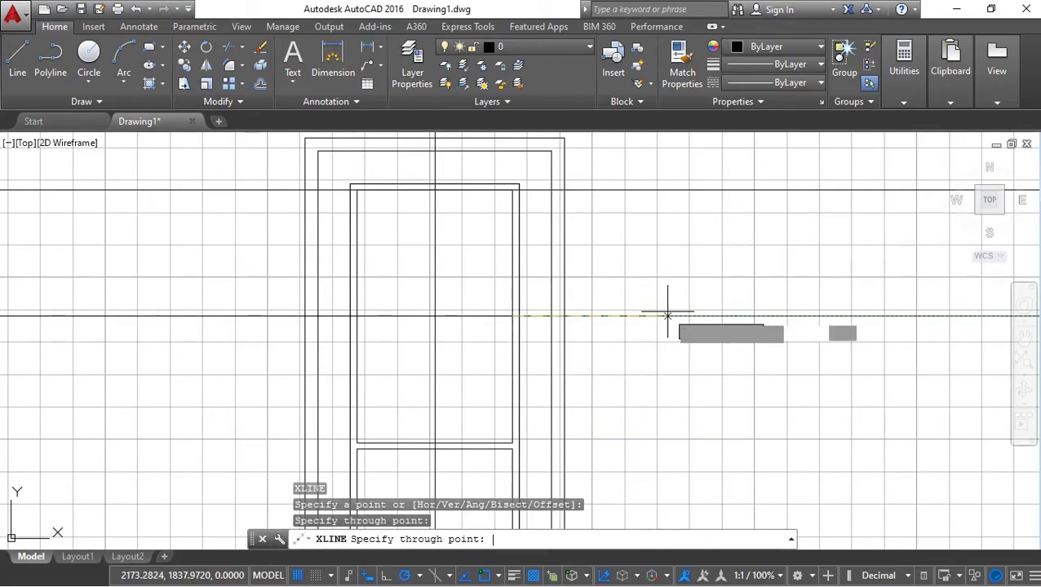
key("Return")
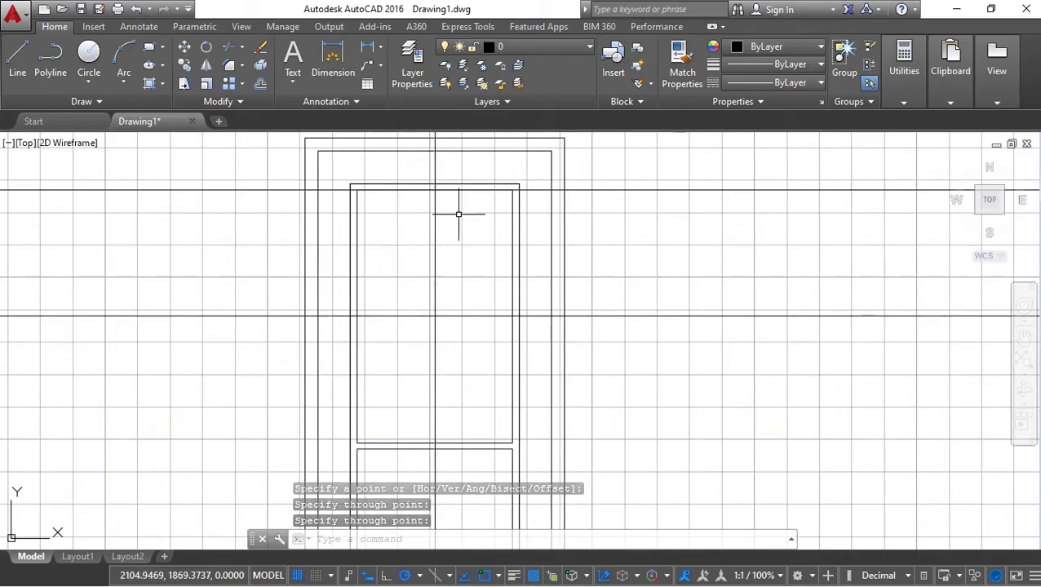
scroll(490, 261, "down", 5)
scroll(441, 260, "up", 5)
scroll(454, 230, "down", 1)
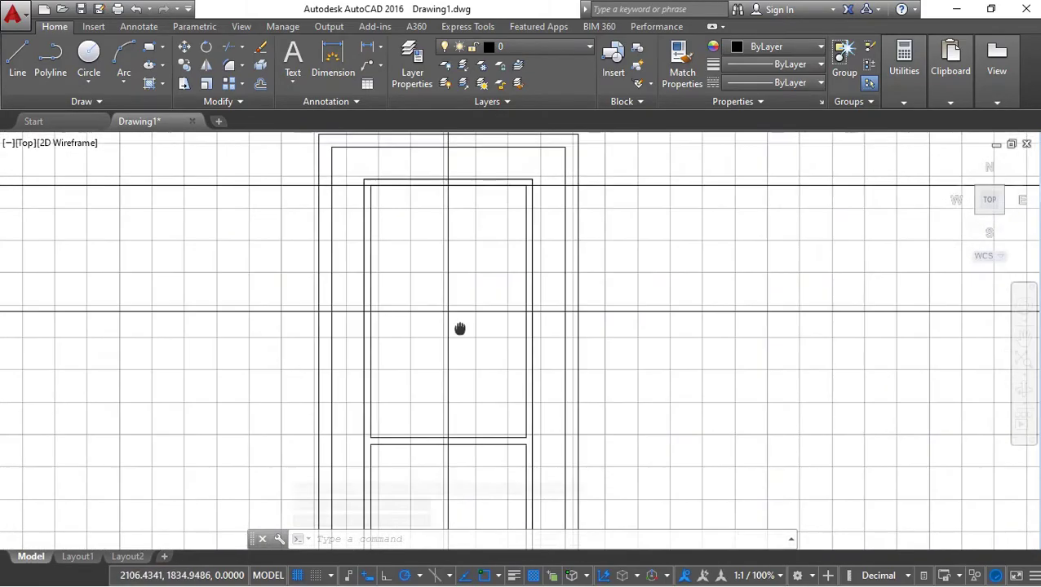
scroll(460, 325, "up", 1)
type("O")
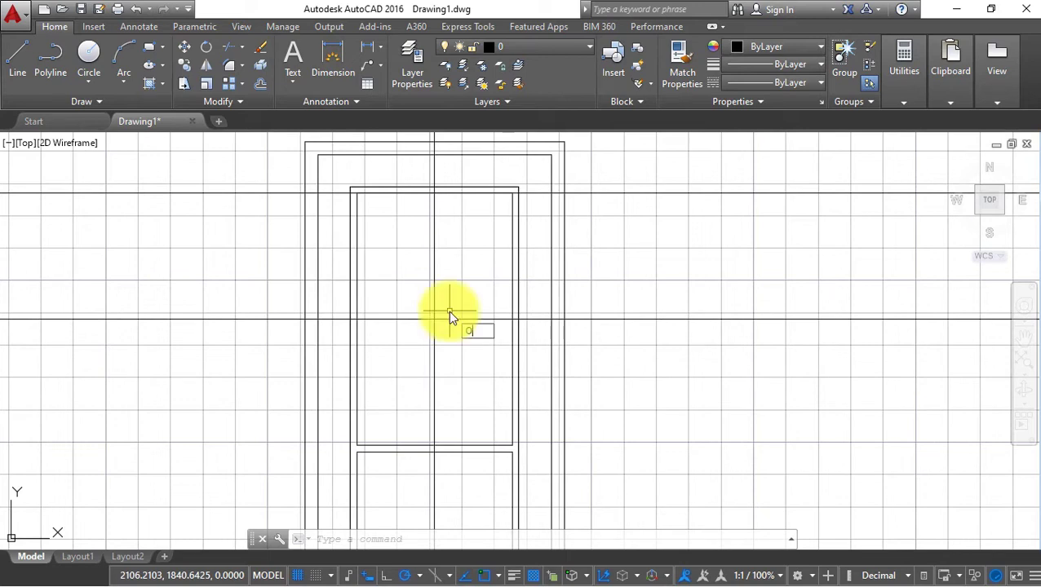
- Offset the vertical centre line 2.5 to both sides and the horizontal middle line 2.5 below
key("Return")
type("2.5")
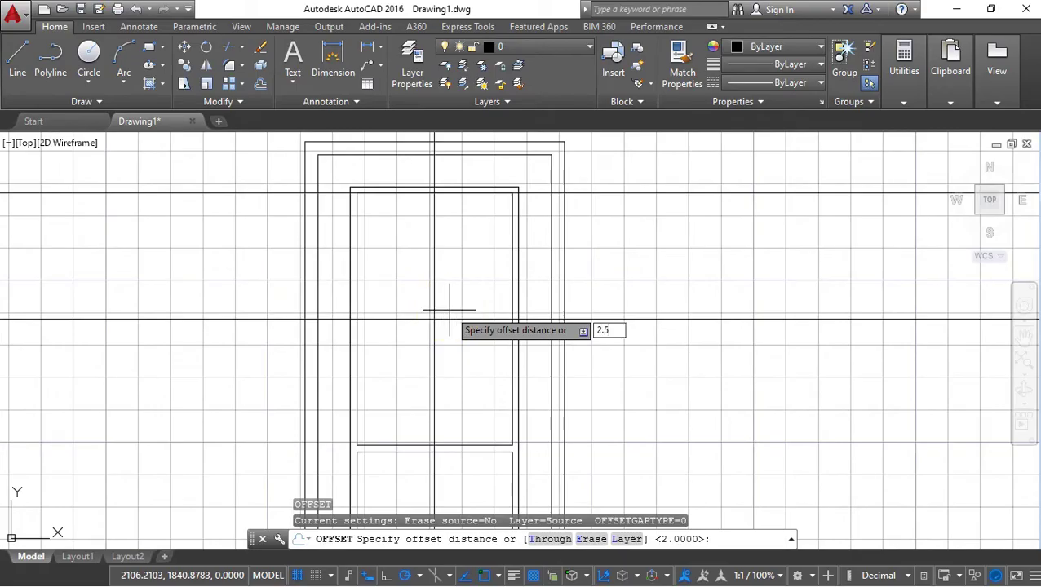
key("Return")
left_click(433, 286)
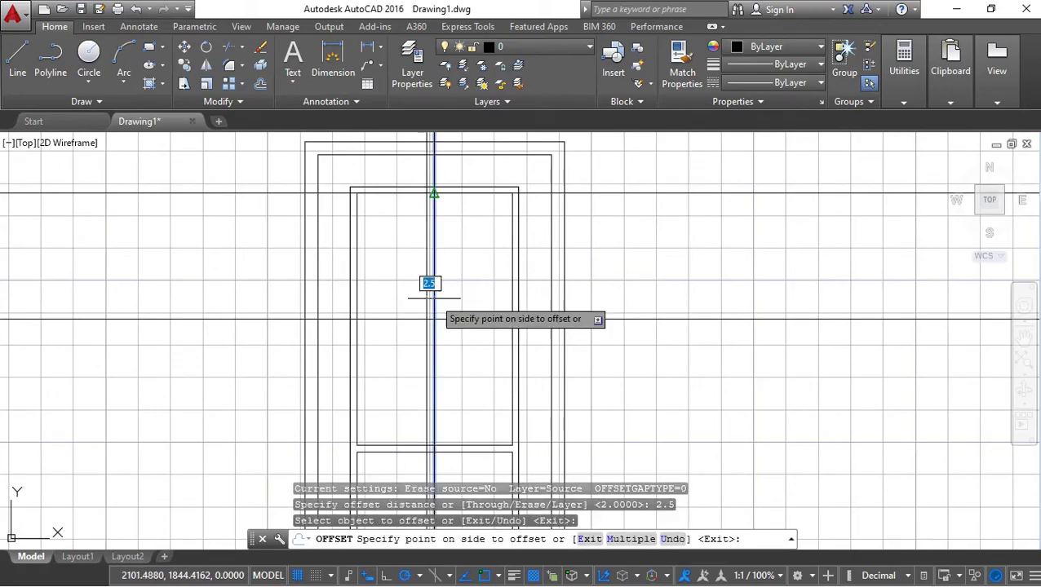
left_click(430, 288)
left_click(436, 294)
left_click(473, 289)
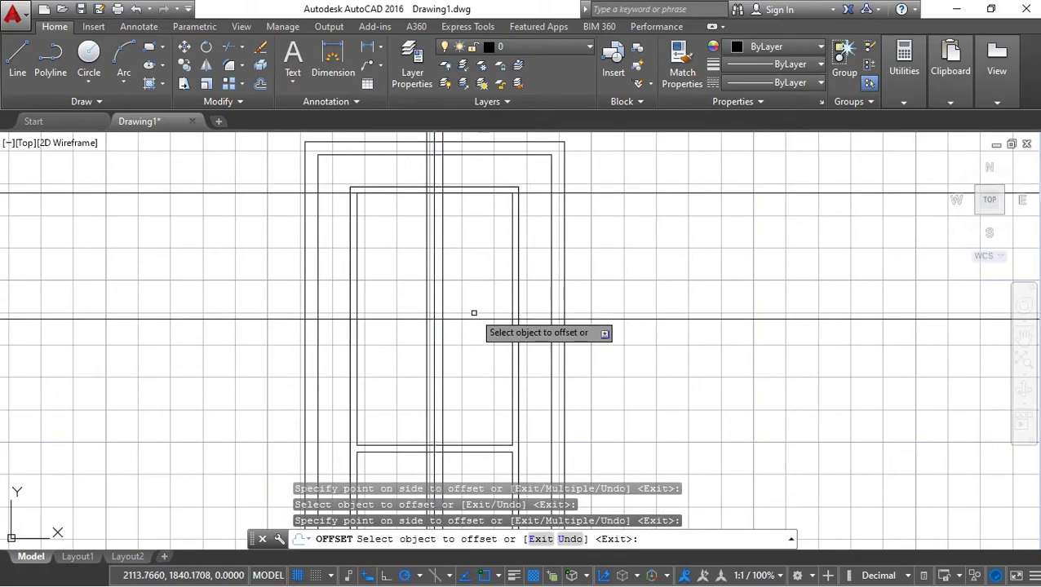
left_click(473, 318)
left_click(474, 321)
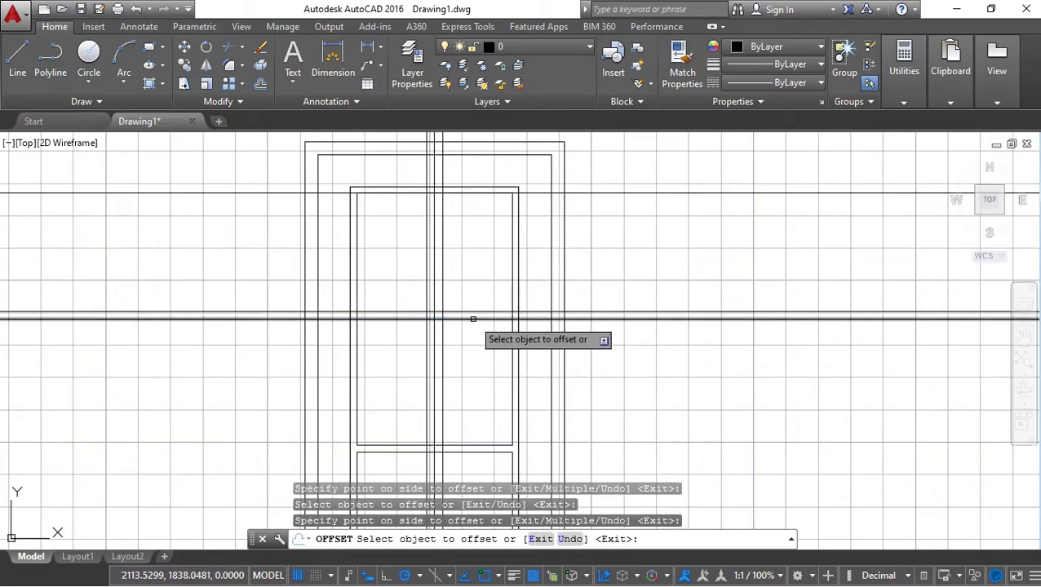
key("Return")
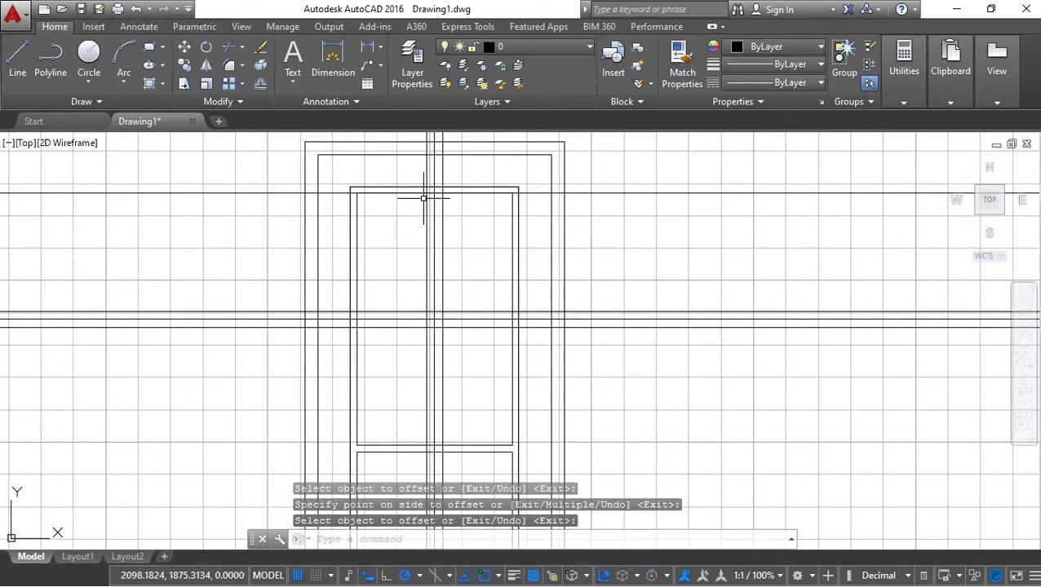
- Offset a vertical and two horizontal lines by 2, then delete the unwanted horizontal line
scroll(425, 201, "up", 2)
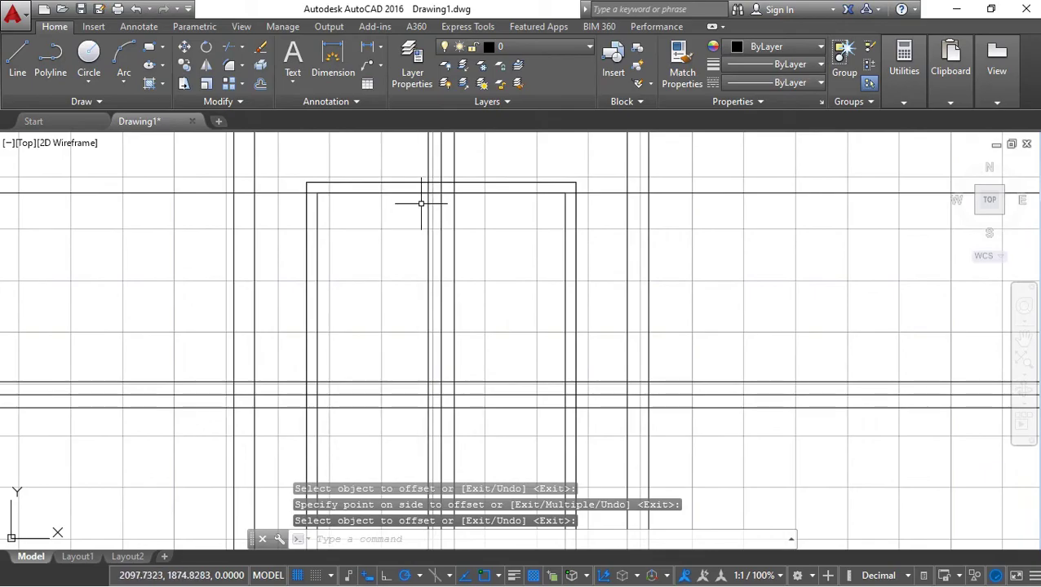
type("o")
key("Return")
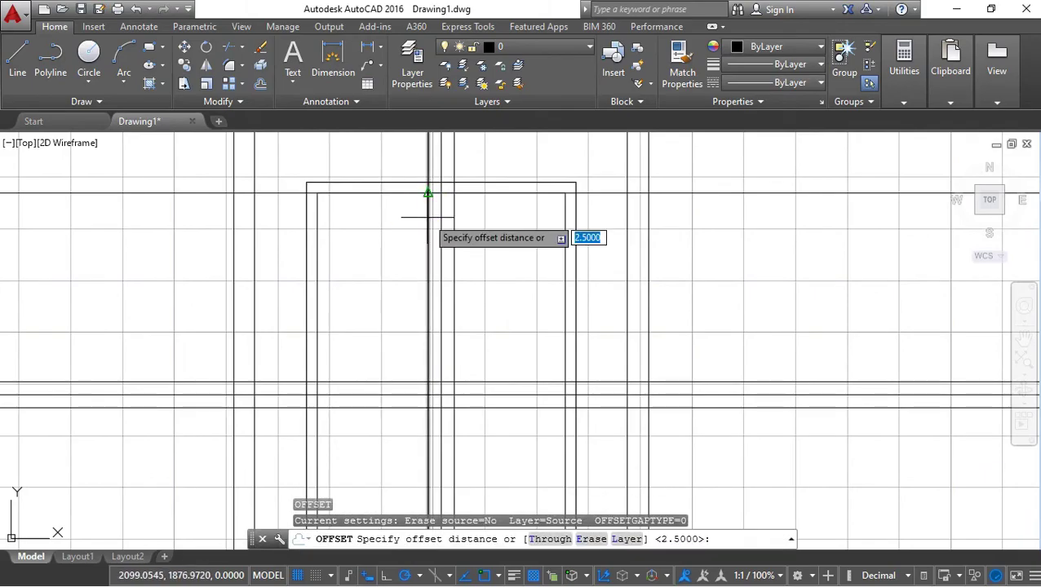
type("2")
key("Return")
left_click(429, 215)
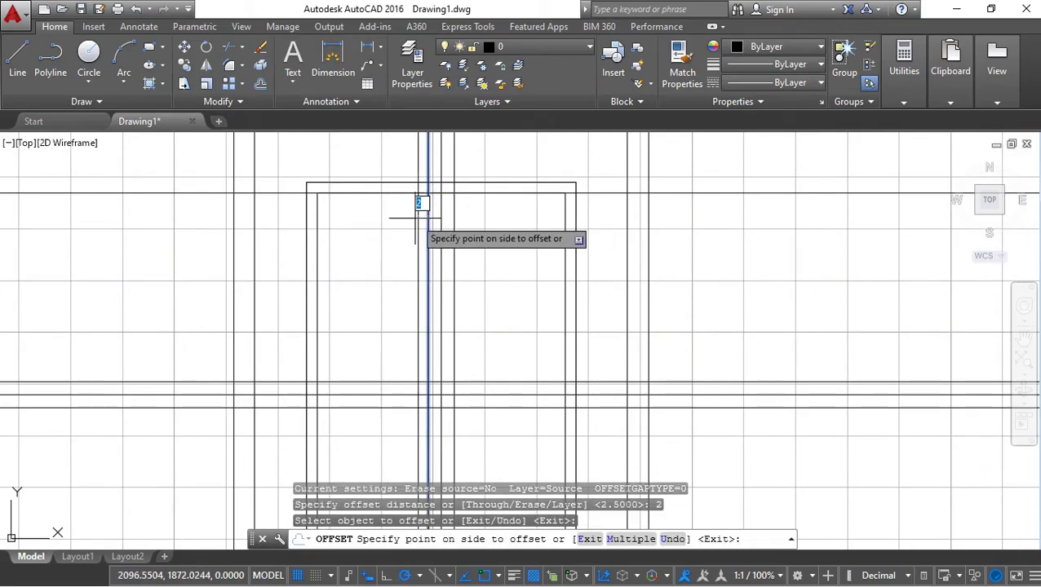
left_click(422, 204)
left_click(453, 220)
left_click(508, 326)
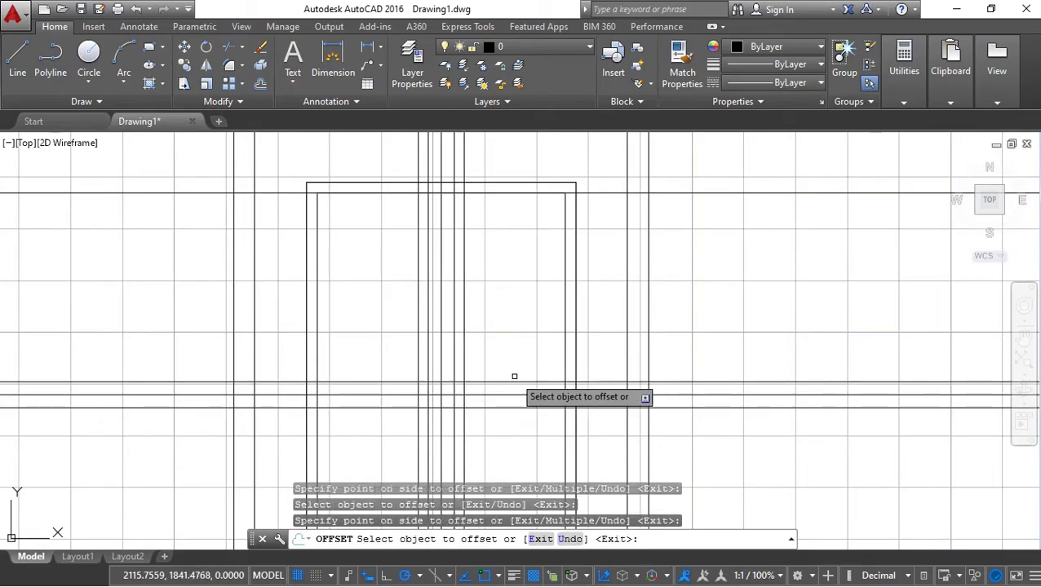
left_click(518, 411)
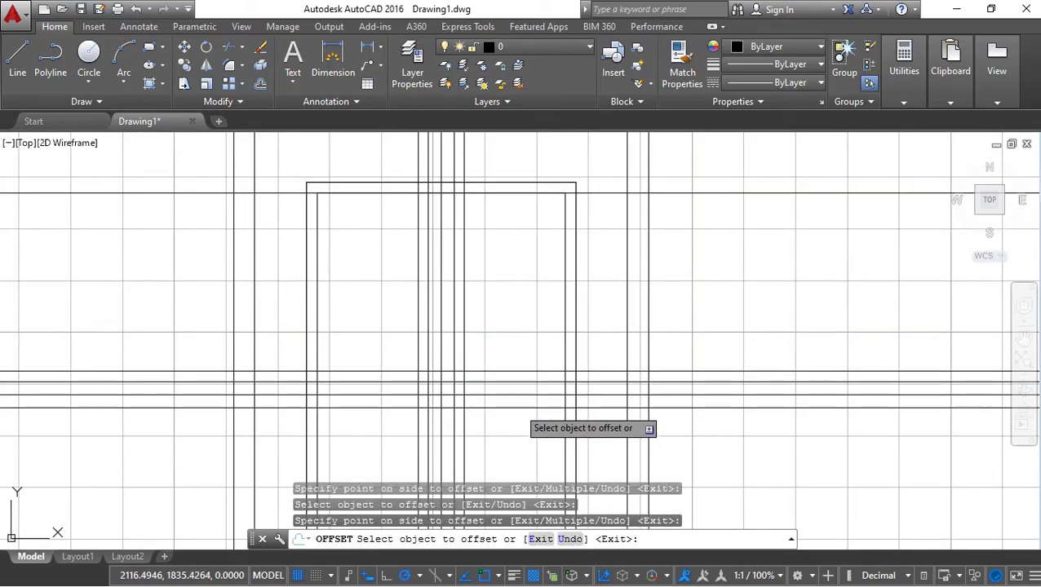
left_click(532, 418)
key("Return")
left_click(674, 394)
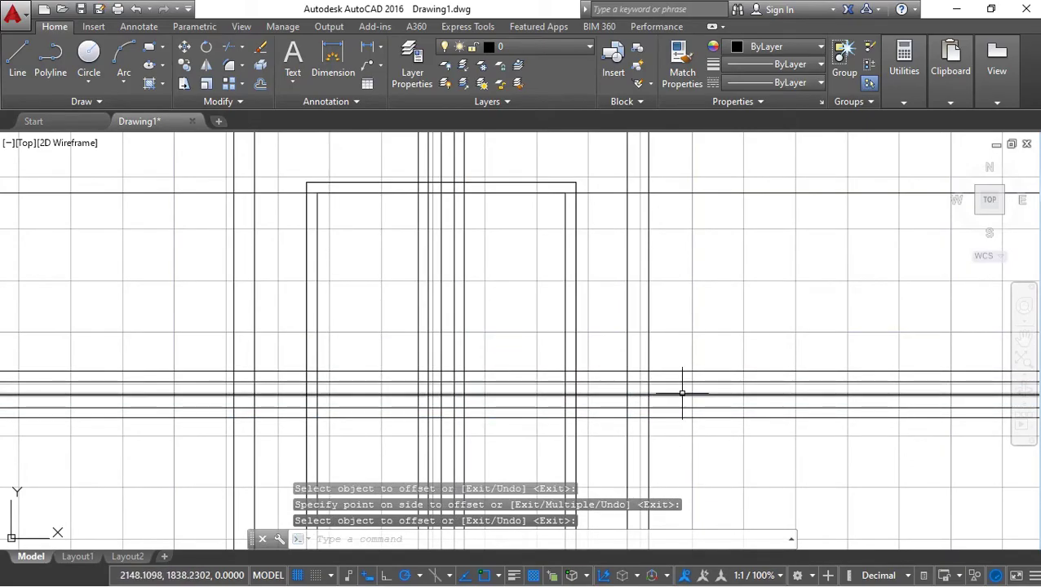
key("Delete")
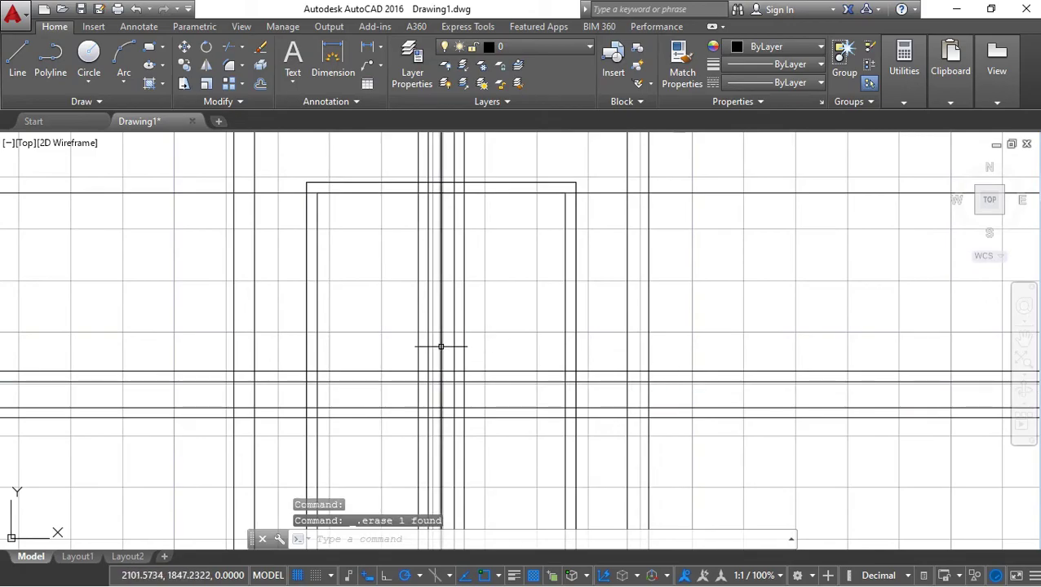
- Trim the construction lines outside the inner door rectangle, above and on both sides
middle_click_drag(492, 371, 519, 369)
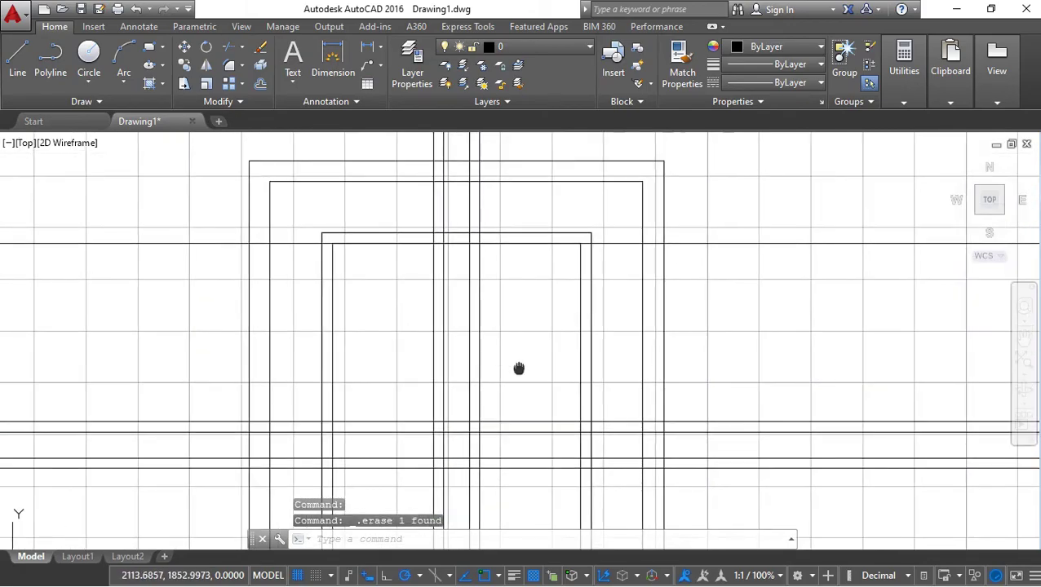
type("TR")
key("Return")
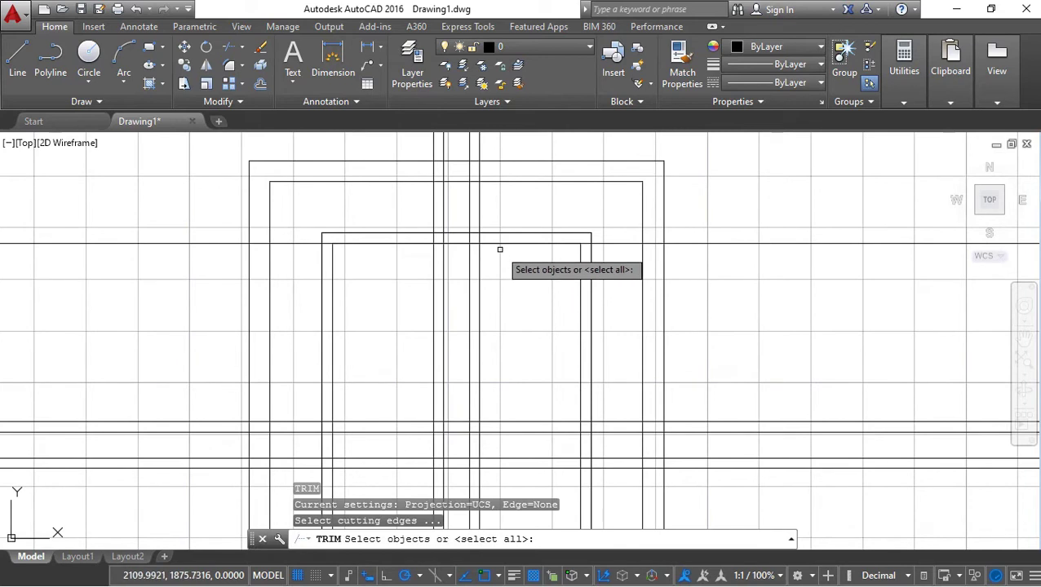
left_click(501, 235)
left_click(492, 213)
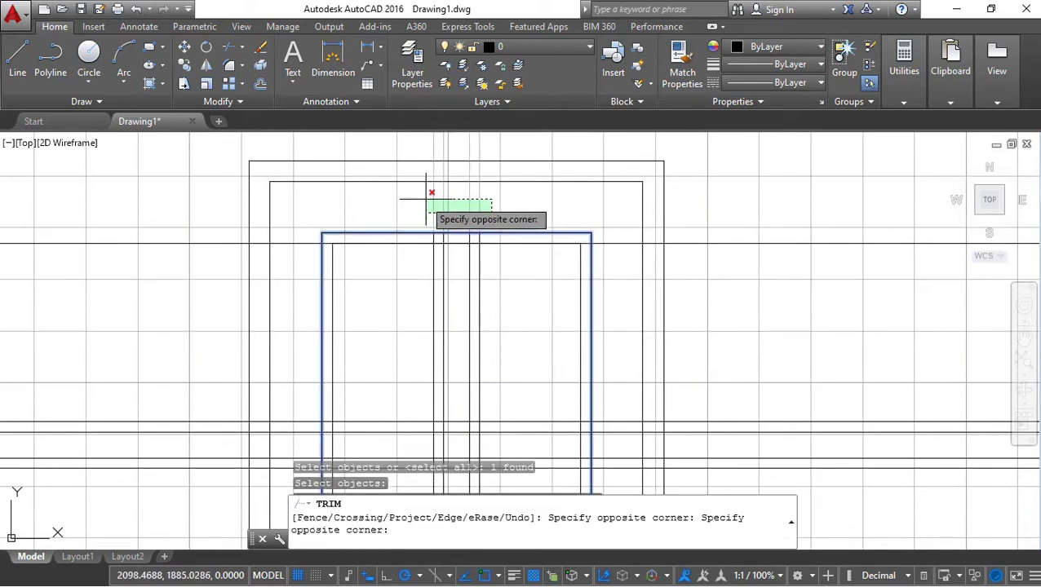
left_click(425, 198)
scroll(481, 211, "down", 2)
left_click(638, 386)
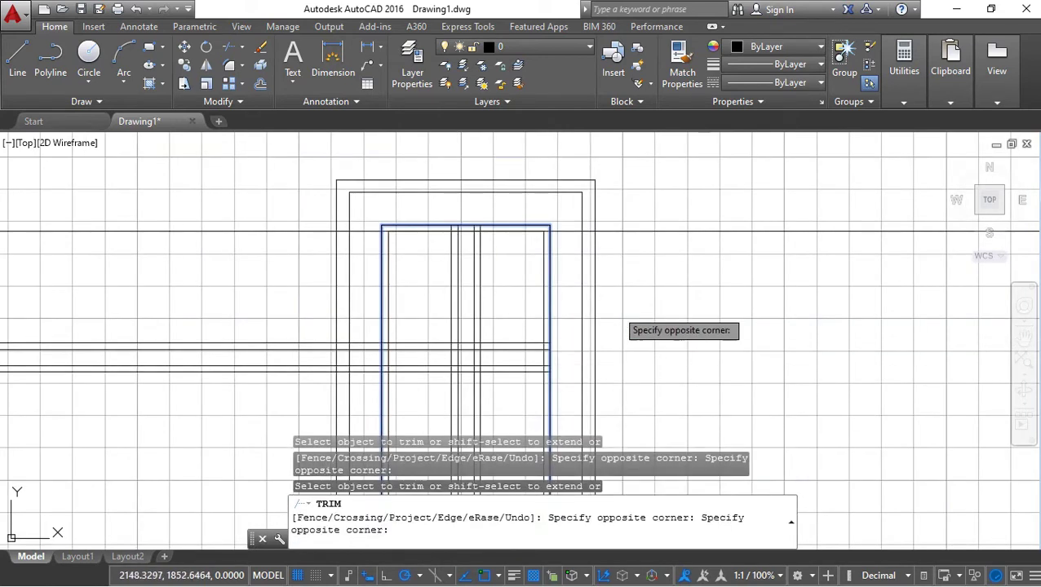
left_click(618, 316)
left_click(288, 408)
left_click(217, 247)
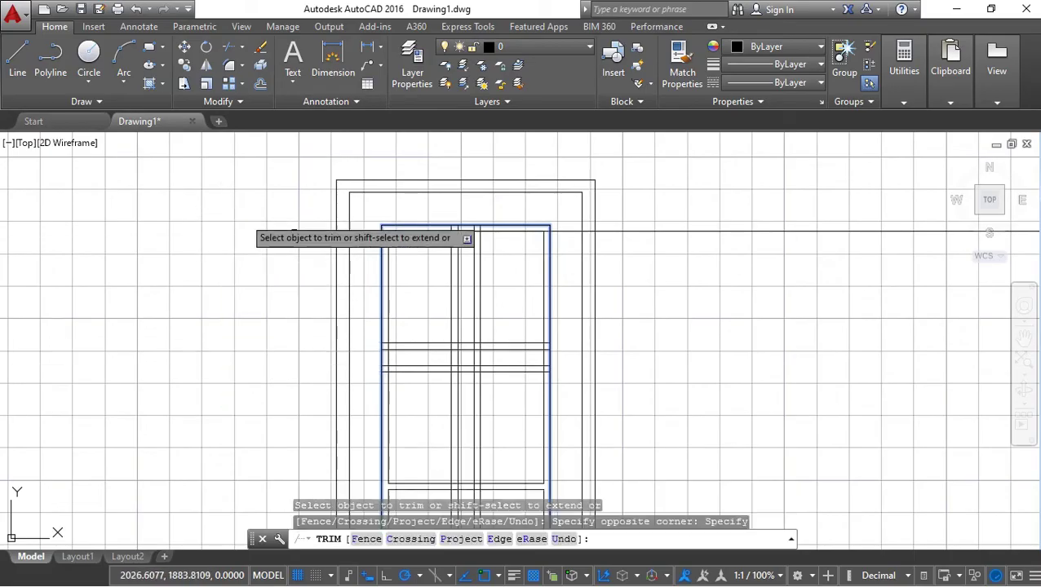
left_click(722, 284)
left_click(676, 211)
key("Return")
- Trim the vertical and horizontal lines crossing the central gap, using all lines as edges
scroll(572, 324, "up", 5)
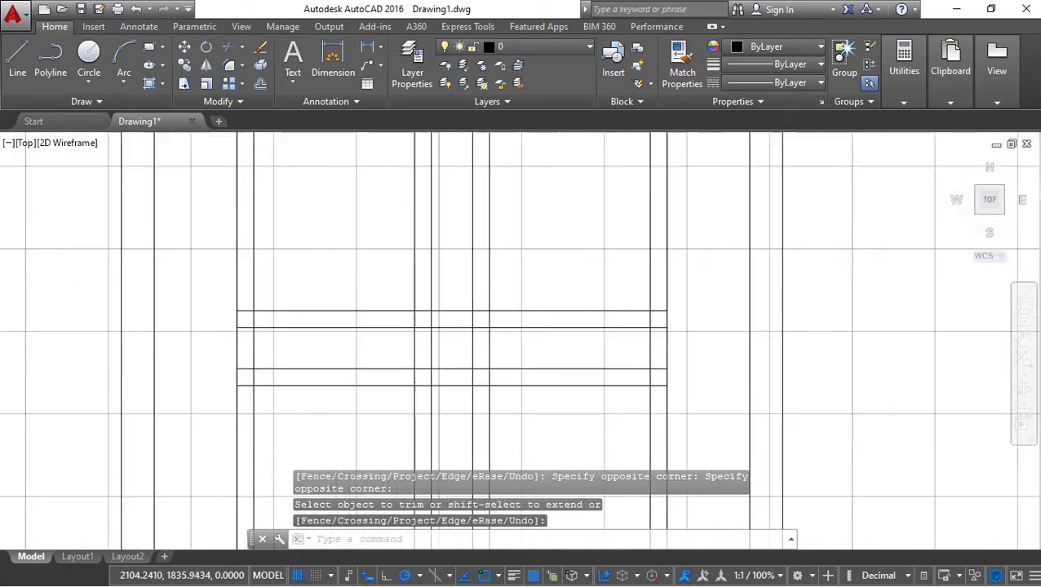
middle_click_drag(474, 366, 507, 373)
key("Return")
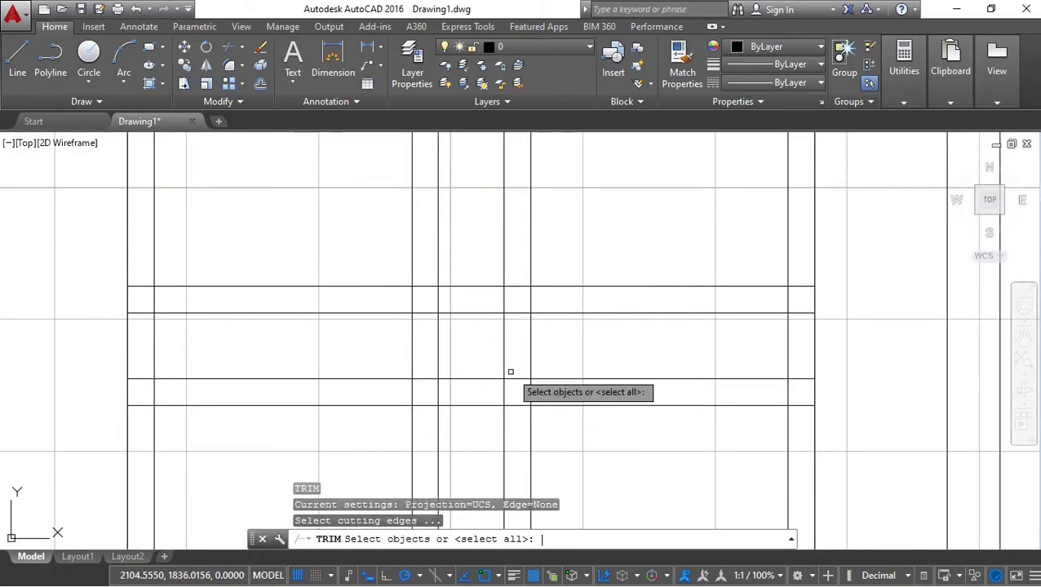
key("Return")
left_click(563, 349)
left_click(343, 330)
left_click(487, 372)
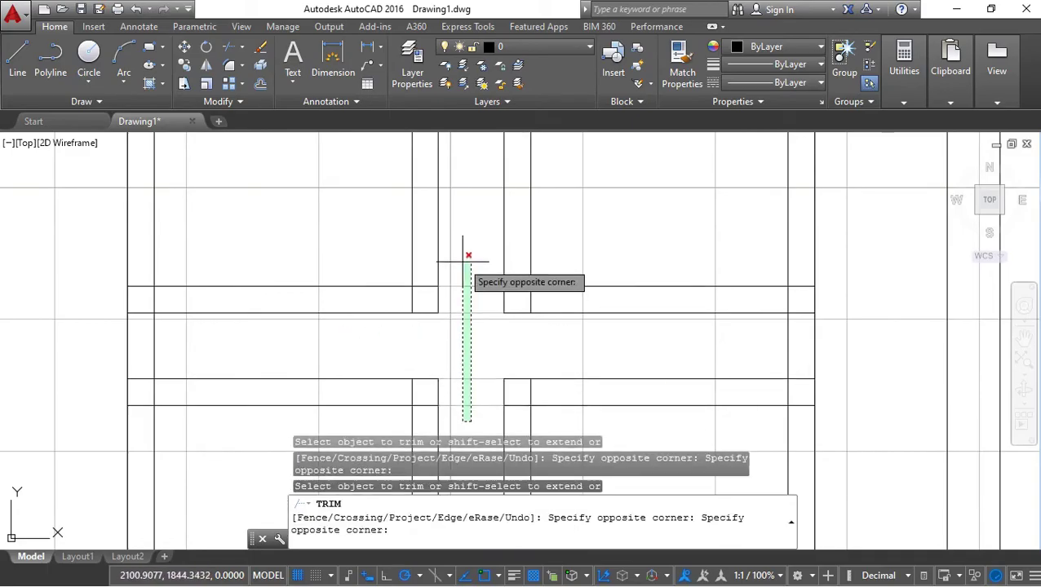
left_click(467, 253)
scroll(492, 295, "up", 2)
scroll(526, 343, "up", 2)
scroll(534, 352, "up", 2)
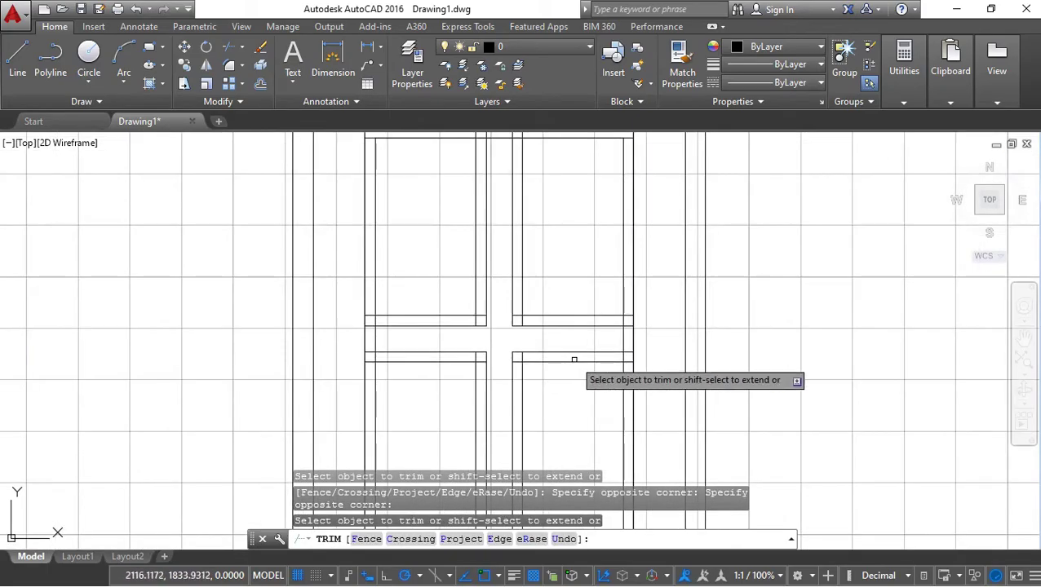
scroll(567, 372, "down", 3)
scroll(579, 367, "up", 5)
scroll(604, 354, "up", 3)
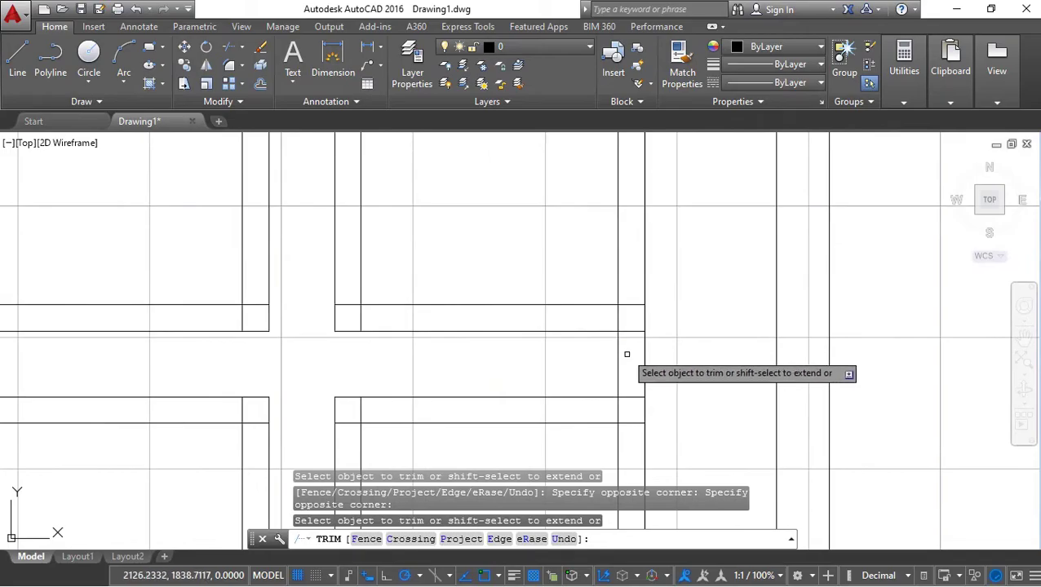
- Trim the leftover segment in the door centre to finish the double-lined mullion
left_click(583, 360)
scroll(596, 366, "down", 4)
left_click(606, 370)
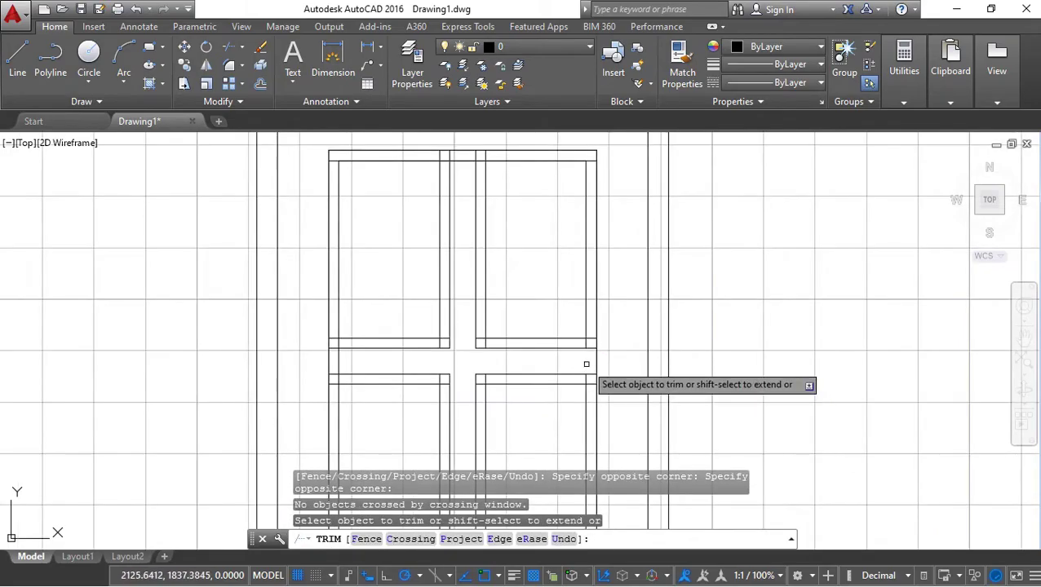
left_click(586, 364)
scroll(338, 367, "up", 2)
scroll(337, 364, "down", 2)
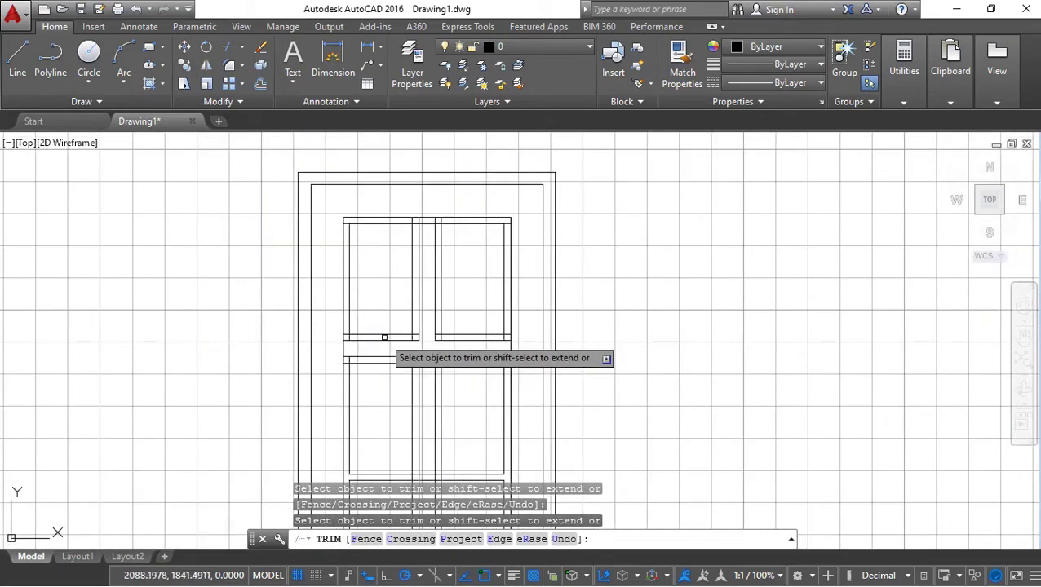
scroll(347, 351, "up", 1)
scroll(424, 253, "up", 1)
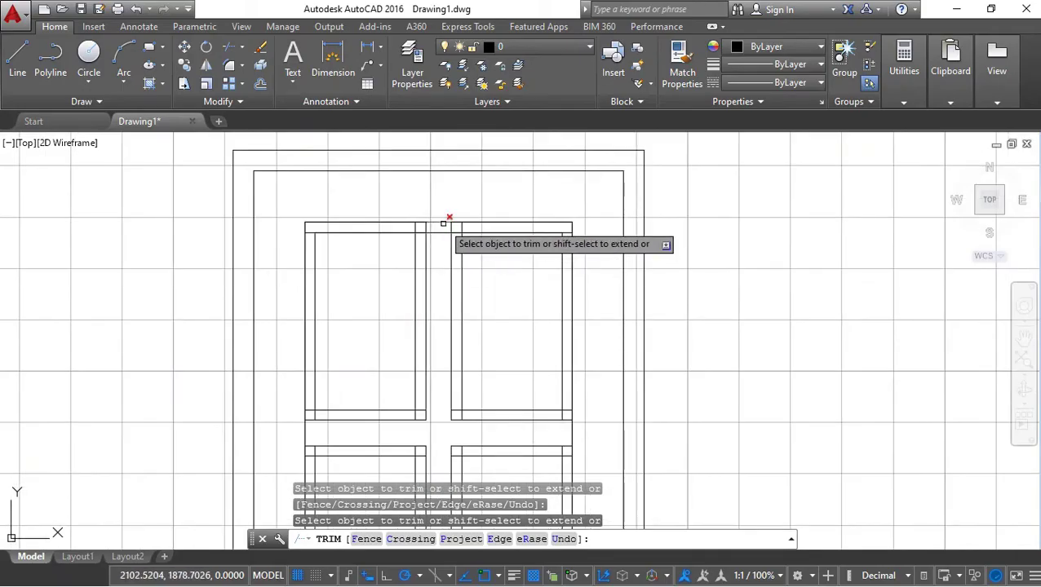
scroll(453, 360, "down", 2)
scroll(444, 334, "up", 2)
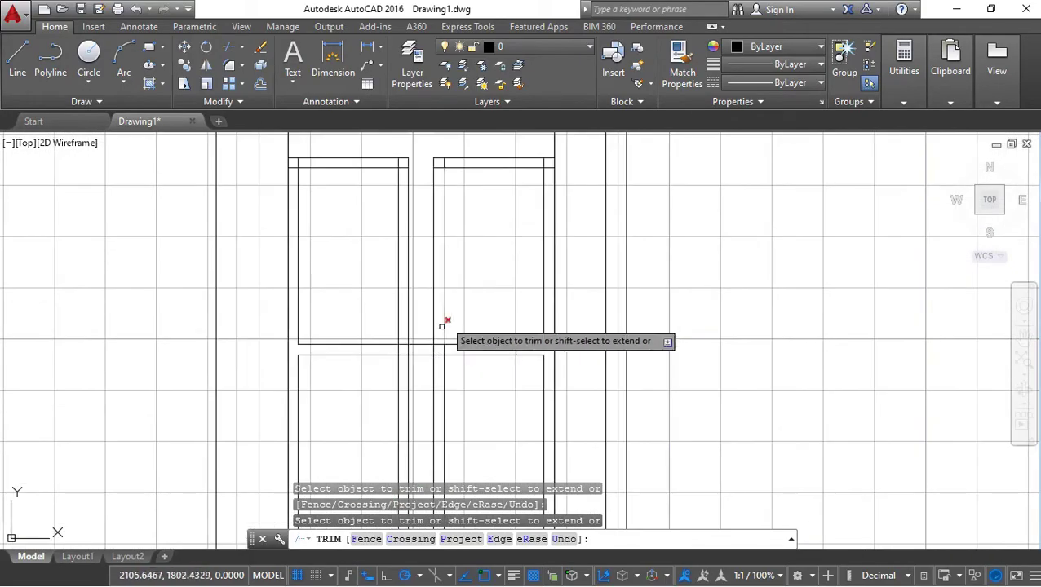
key("Return")
middle_click_drag(496, 381, 497, 417)
type("TR")
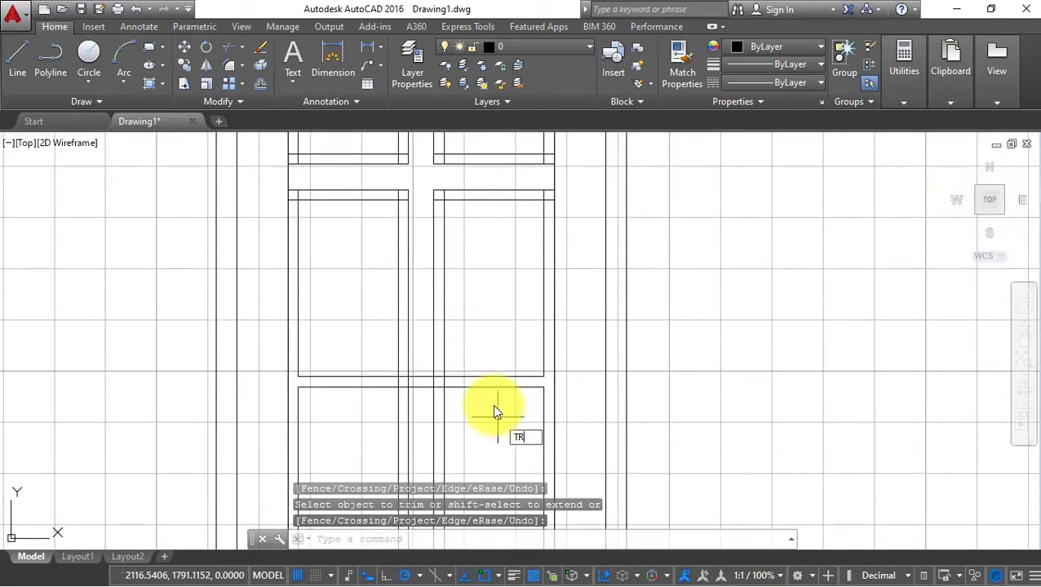
- Trim the vertical mullion pieces below the lower rail line, using the rail as cutting edge
key("Return")
left_click(480, 376)
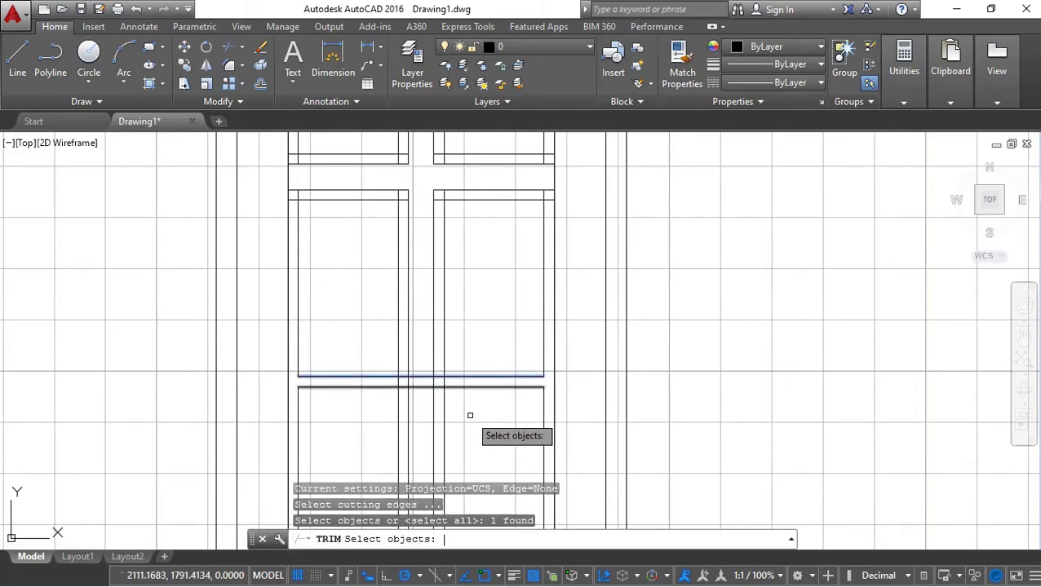
key("Return")
left_click(470, 415)
left_click(378, 414)
middle_click_drag(457, 386, 458, 395)
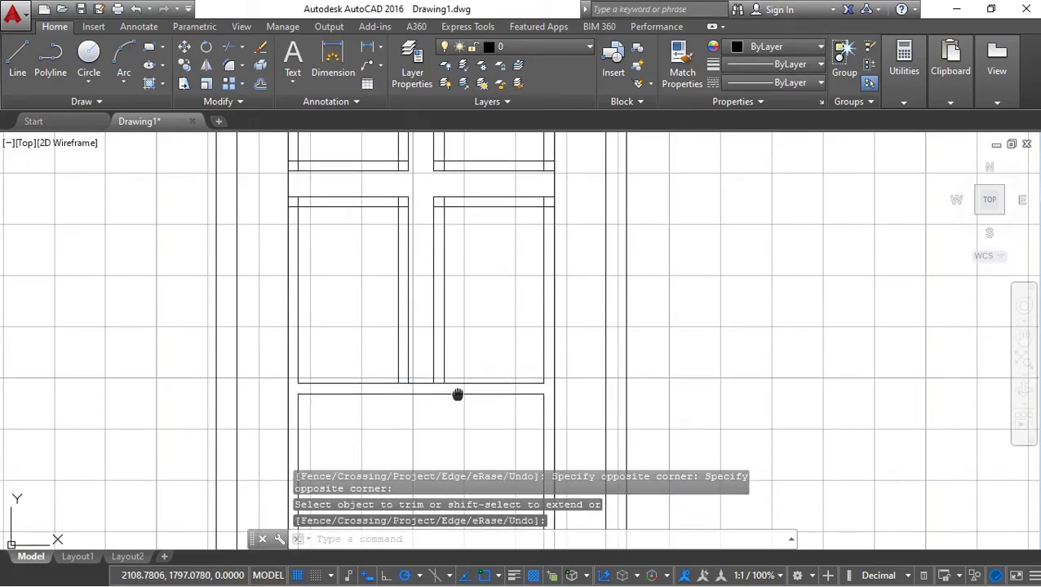
middle_click_drag(423, 310, 430, 352)
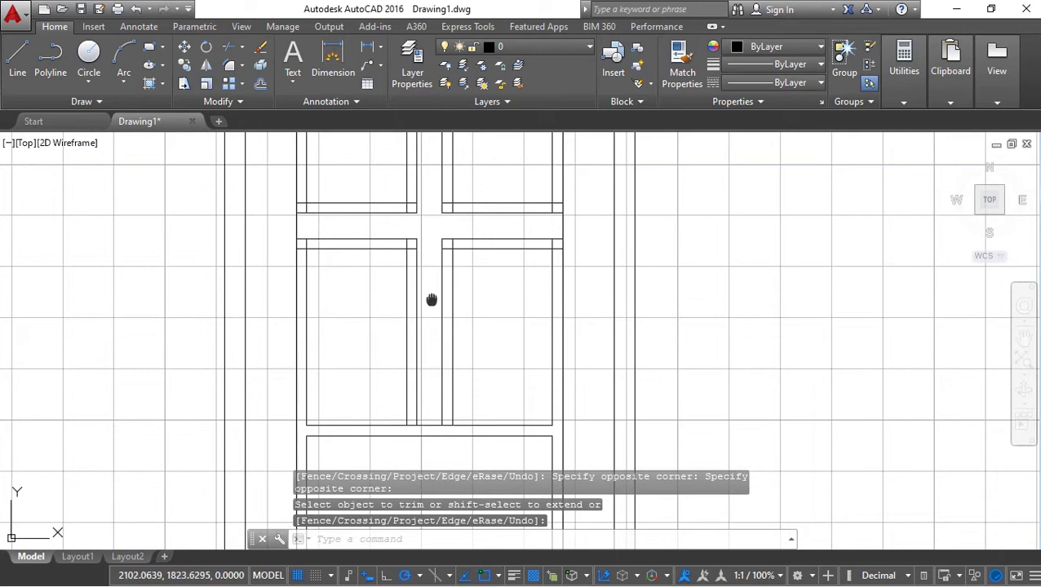
middle_click_drag(432, 300, 423, 395)
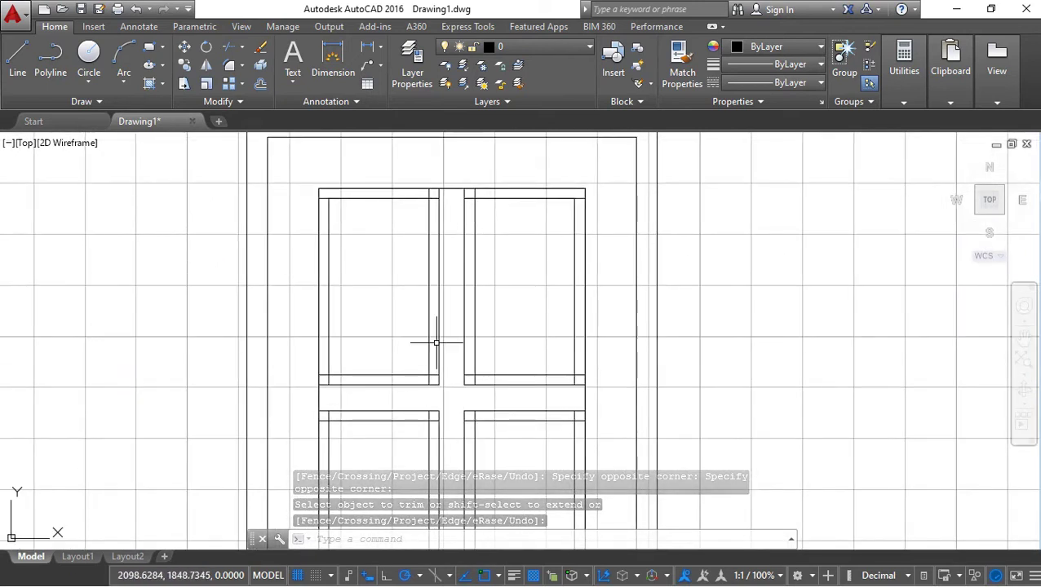
- Trim the overlapping lines where the central mullion meets the rail
type("tr")
key("Return")
key("Return")
scroll(453, 418, "up", 6)
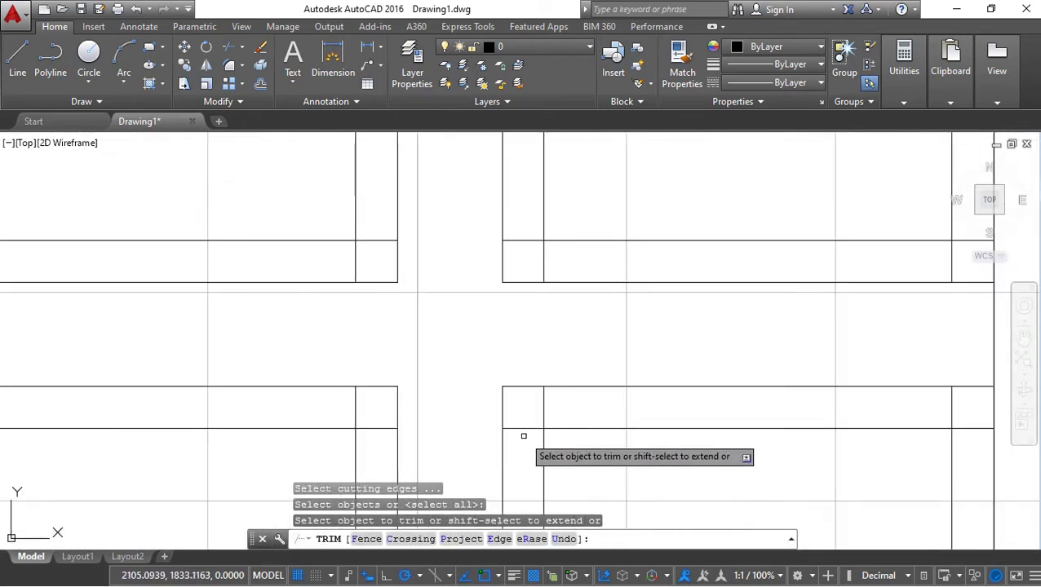
left_click(514, 413)
left_click(525, 425)
scroll(641, 402, "down", 4)
scroll(636, 417, "up", 4)
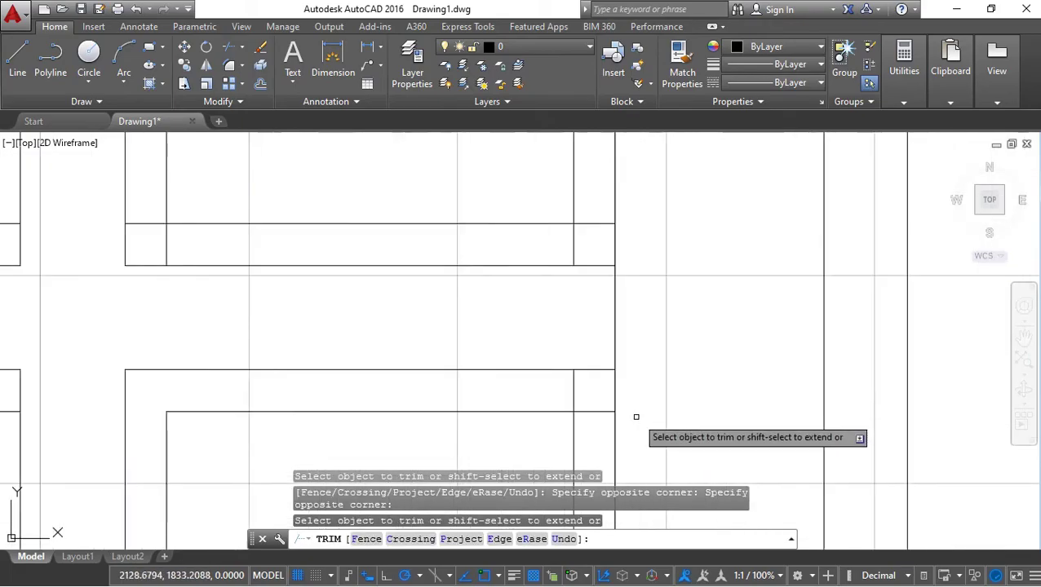
scroll(591, 326, "down", 2)
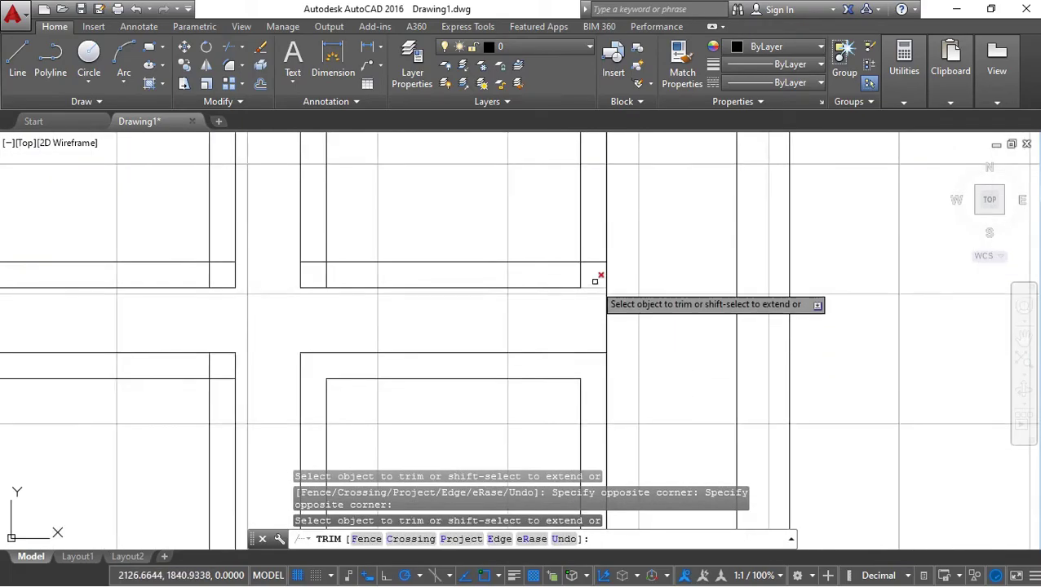
left_click(570, 272)
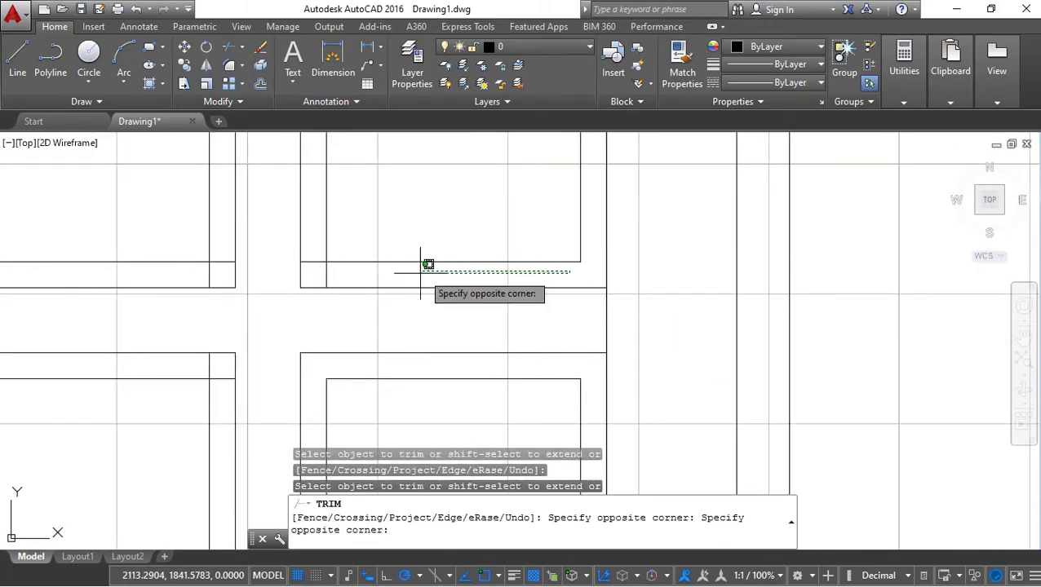
left_click(320, 273)
scroll(362, 270, "down", 2)
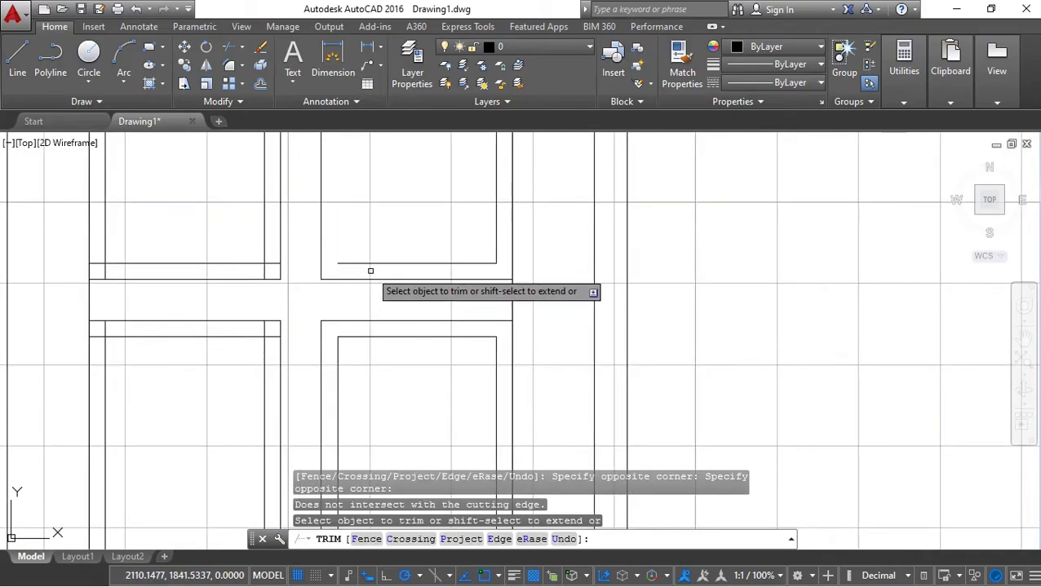
scroll(370, 271, "up", 2)
- Trim the leftover line pieces along the upper panels' bottom edge
left_click(326, 268)
left_click(302, 270)
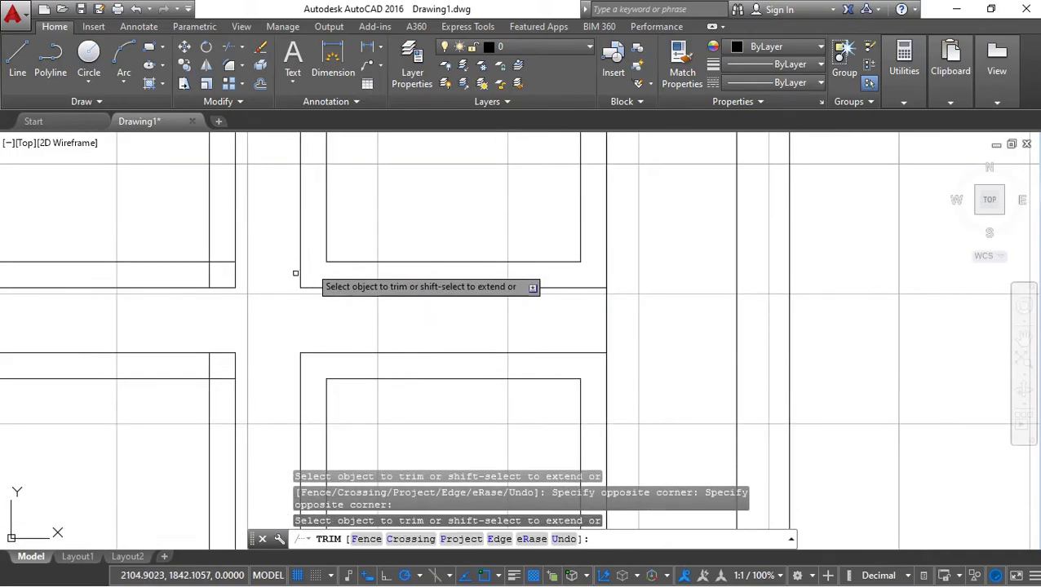
scroll(359, 285, "up", 3)
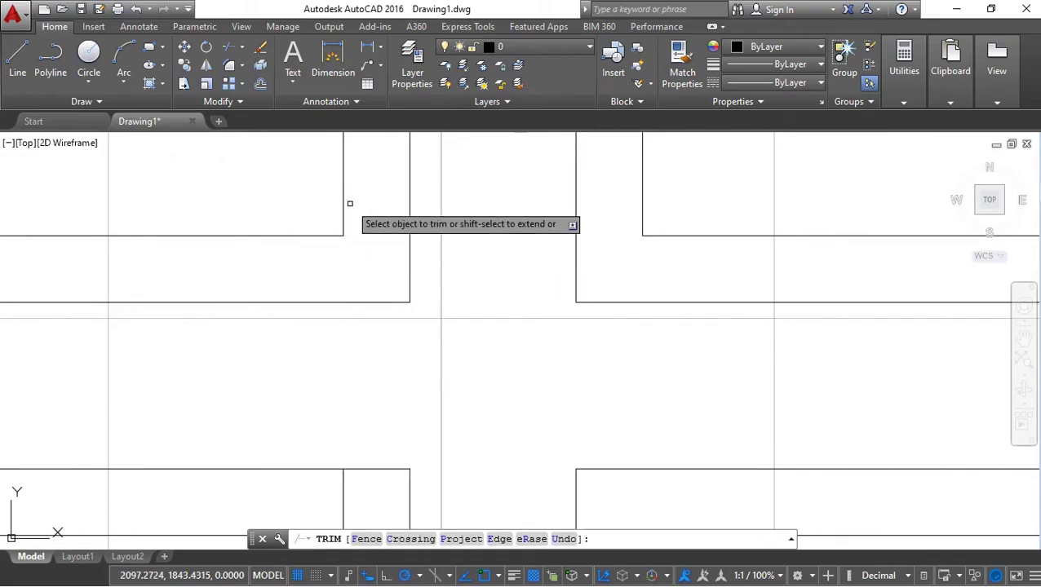
scroll(408, 326, "down", 2)
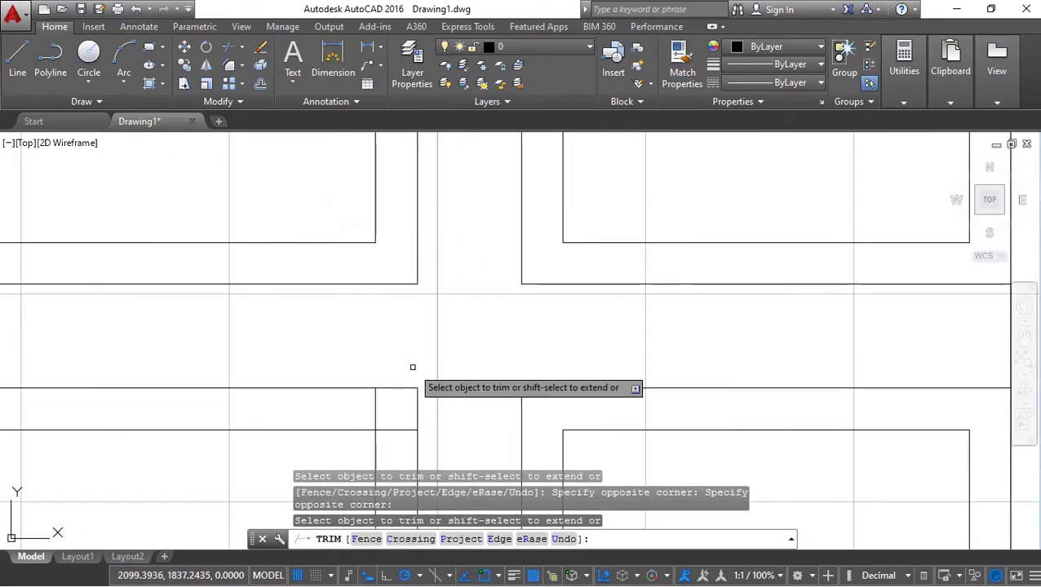
left_click(379, 395)
scroll(404, 412, "down", 3)
scroll(457, 245, "down", 1)
scroll(482, 294, "up", 1)
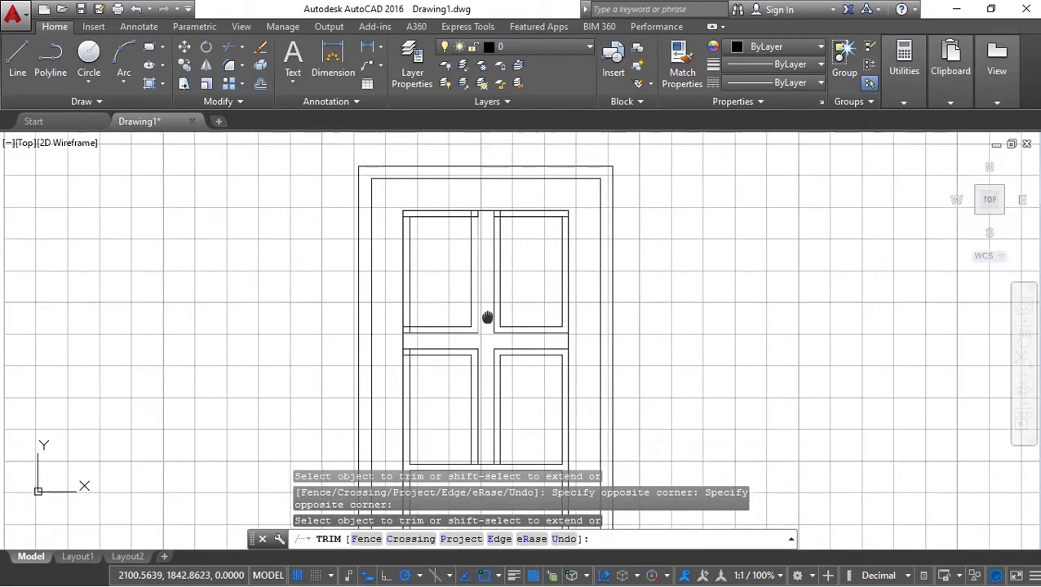
scroll(457, 302, "up", 2)
scroll(424, 318, "up", 5)
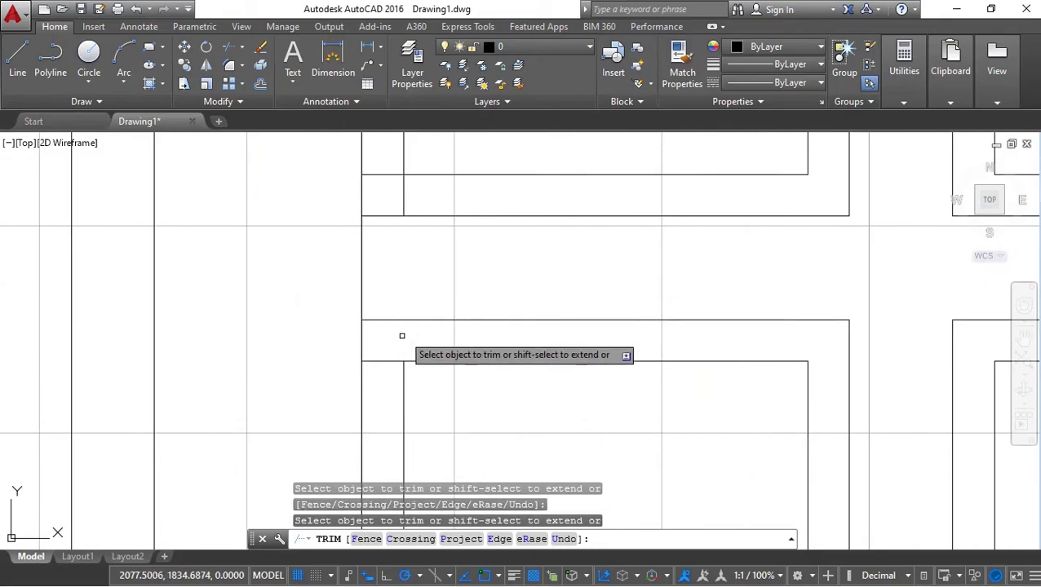
- Trim the remaining short horizontal and vertical pieces around the upper panes
left_click(402, 335)
left_click(388, 365)
left_click(418, 186)
left_click(378, 191)
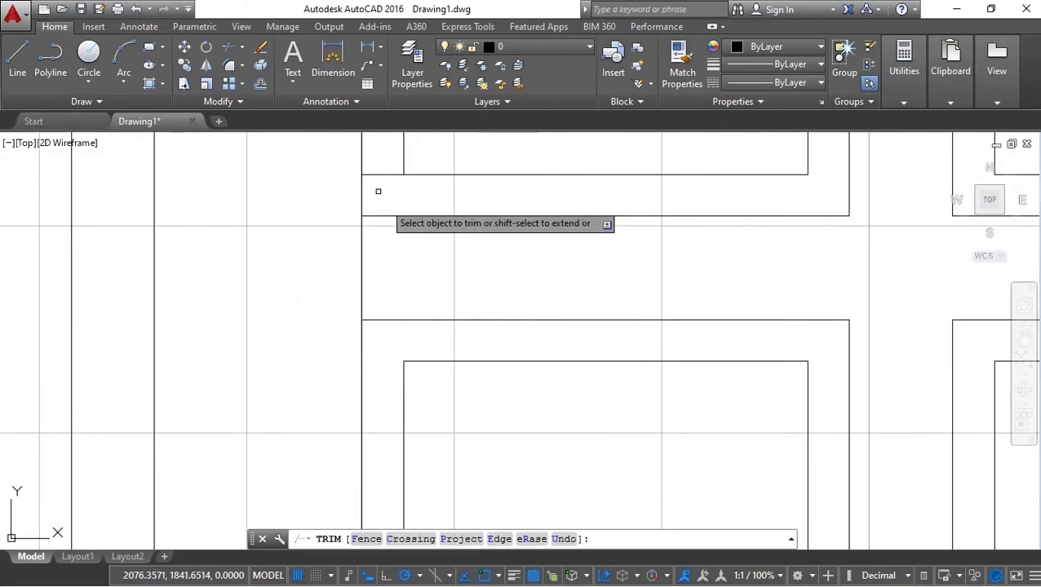
left_click(378, 191)
left_click(383, 160)
scroll(441, 262, "down", 2)
scroll(576, 353, "down", 1)
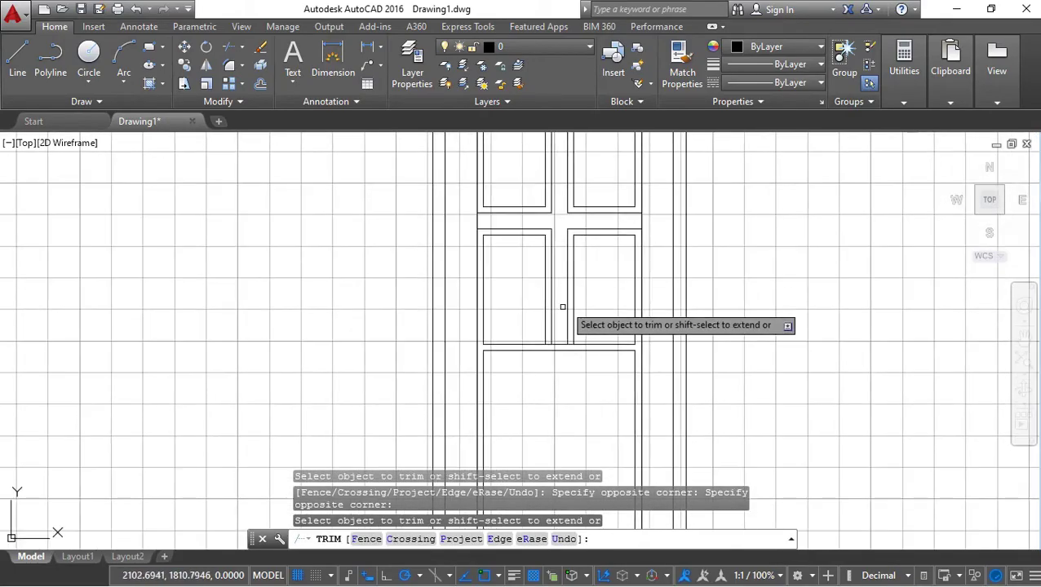
scroll(562, 307, "up", 2)
scroll(550, 365, "down", 3)
- Trim the stray line stubs along the door's top rail
scroll(571, 367, "down", 2)
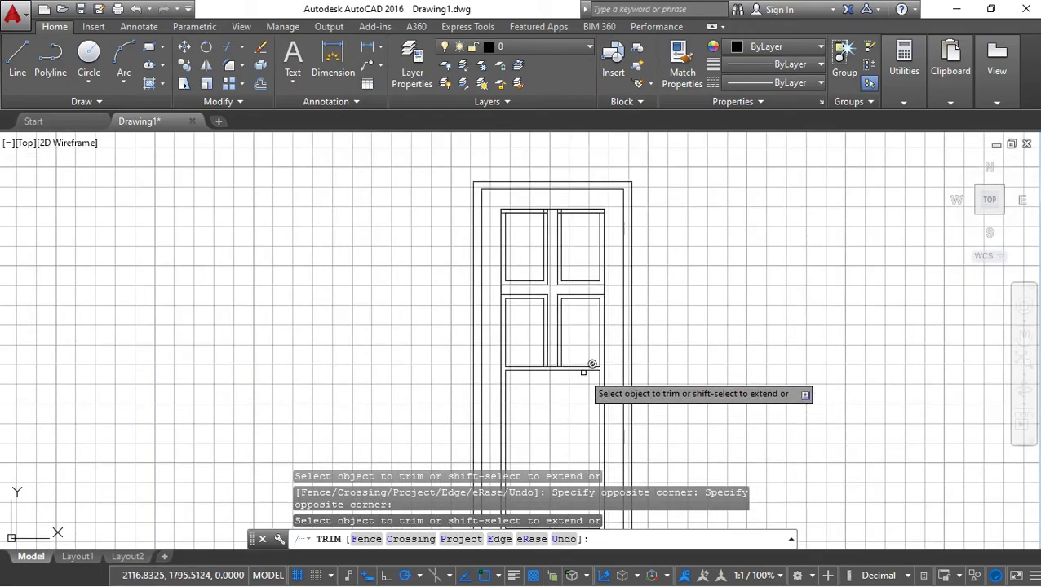
scroll(585, 372, "up", 1)
scroll(564, 228, "up", 2)
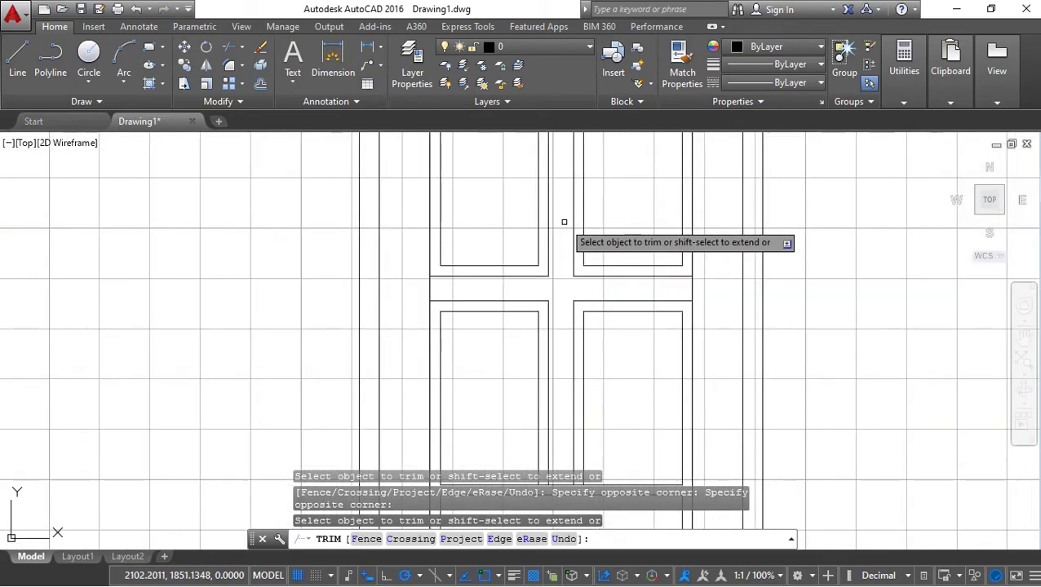
middle_click_drag(564, 222, 510, 269)
scroll(510, 269, "up", 2)
scroll(540, 244, "up", 2)
left_click(540, 244)
left_click(528, 213)
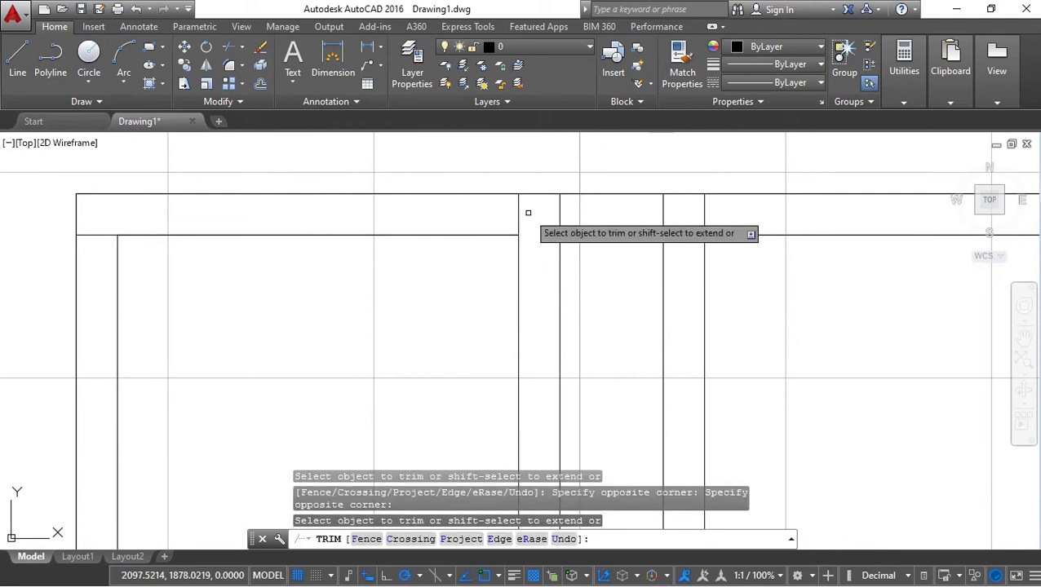
left_click(528, 213)
left_click(156, 236)
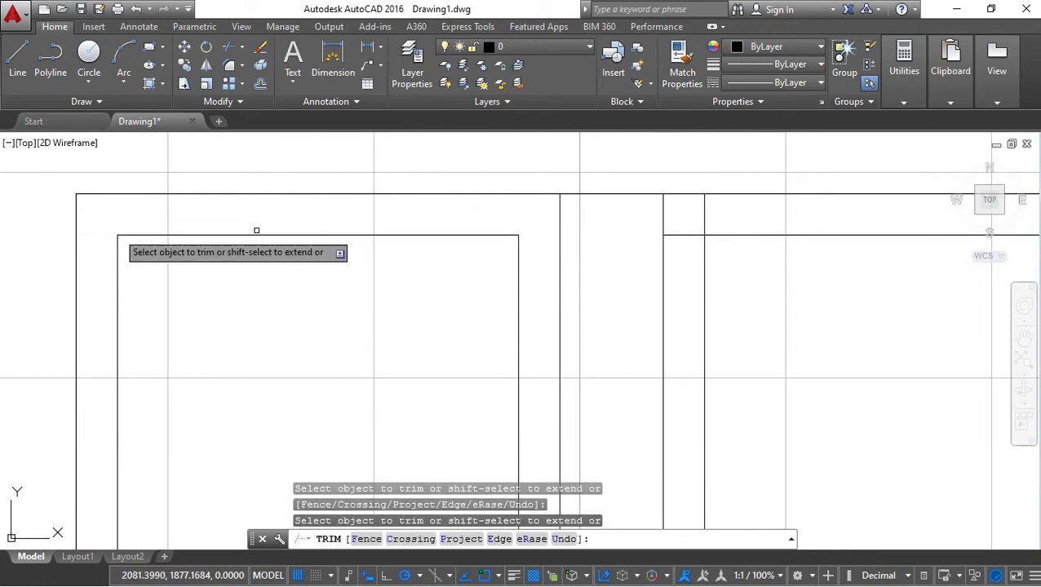
- Trim the right vertical's upper stub and the leftovers at the door's top-right corner
left_click(693, 220)
left_click(710, 224)
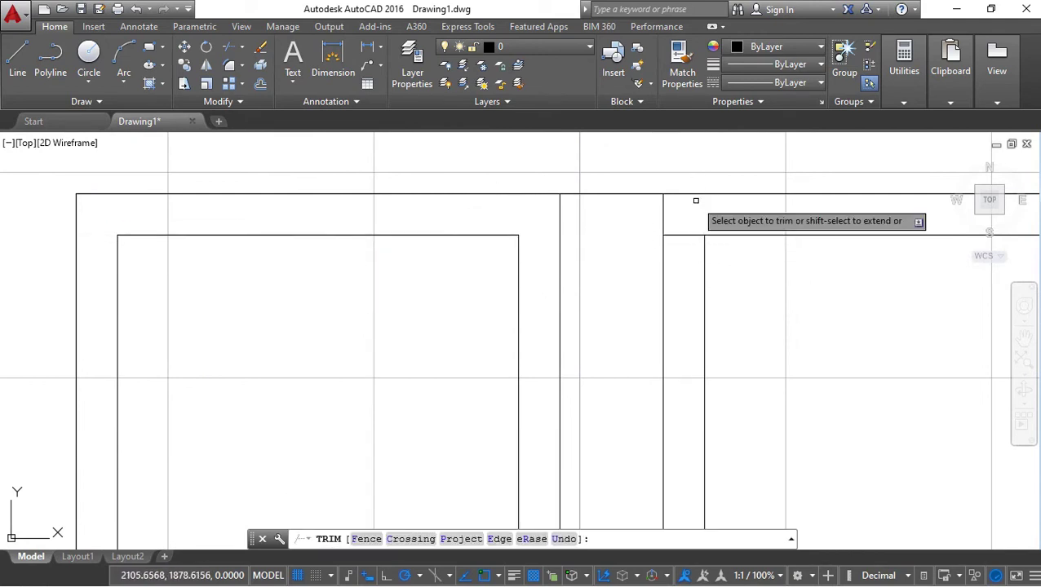
left_click(696, 199)
left_click(697, 220)
scroll(683, 220, "down", 3)
scroll(778, 220, "up", 2)
scroll(796, 220, "up", 1)
left_click(803, 216)
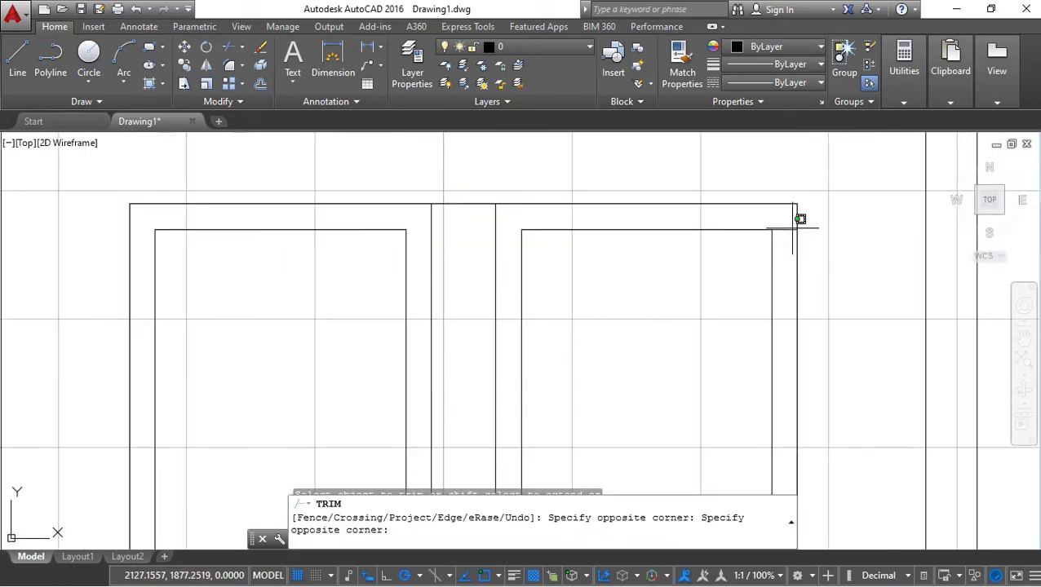
left_click(782, 238)
scroll(789, 289, "down", 2)
scroll(767, 323, "up", 2)
scroll(828, 359, "up", 1)
left_click(828, 359)
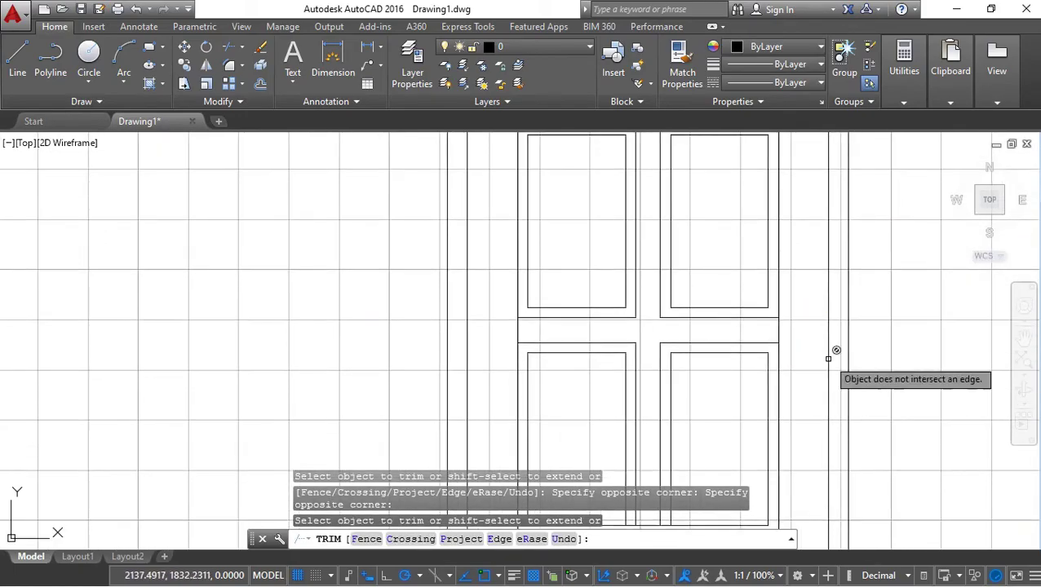
- Trim the lines crossing the door's middle rail
left_click(781, 337)
scroll(786, 325, "up", 2)
left_click(797, 326)
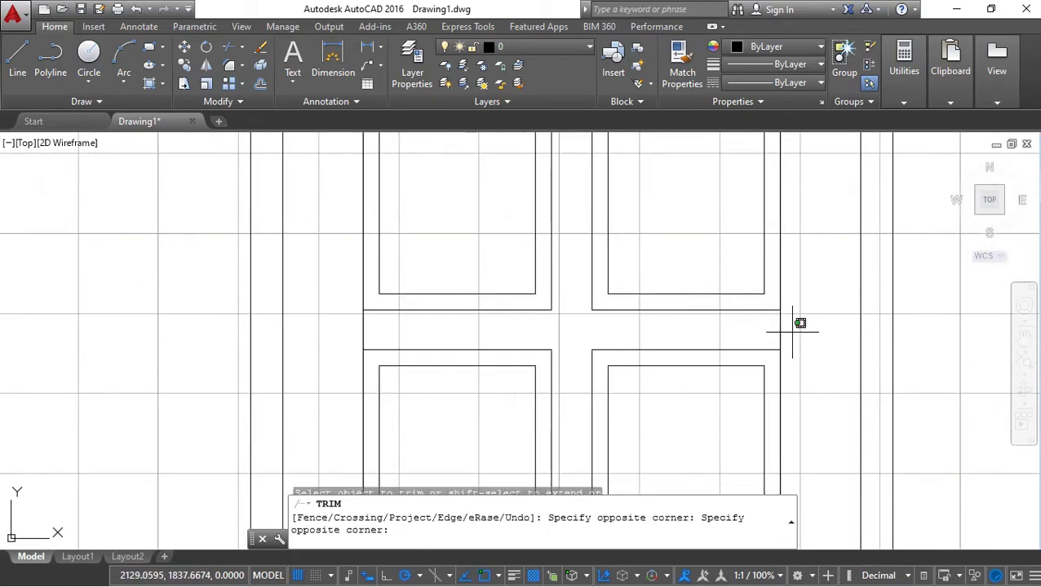
left_click(761, 323)
left_click(801, 320)
left_click(729, 329)
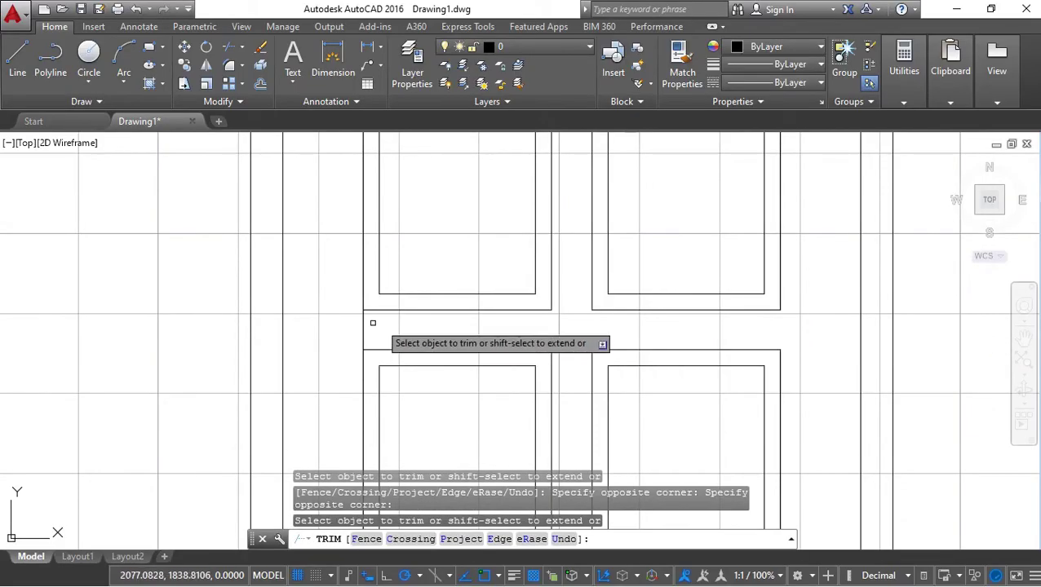
left_click(327, 323)
scroll(624, 333, "down", 2)
scroll(672, 203, "down", 1)
- Cut the remaining stray segments over the door top
middle_click_drag(672, 203, 669, 187)
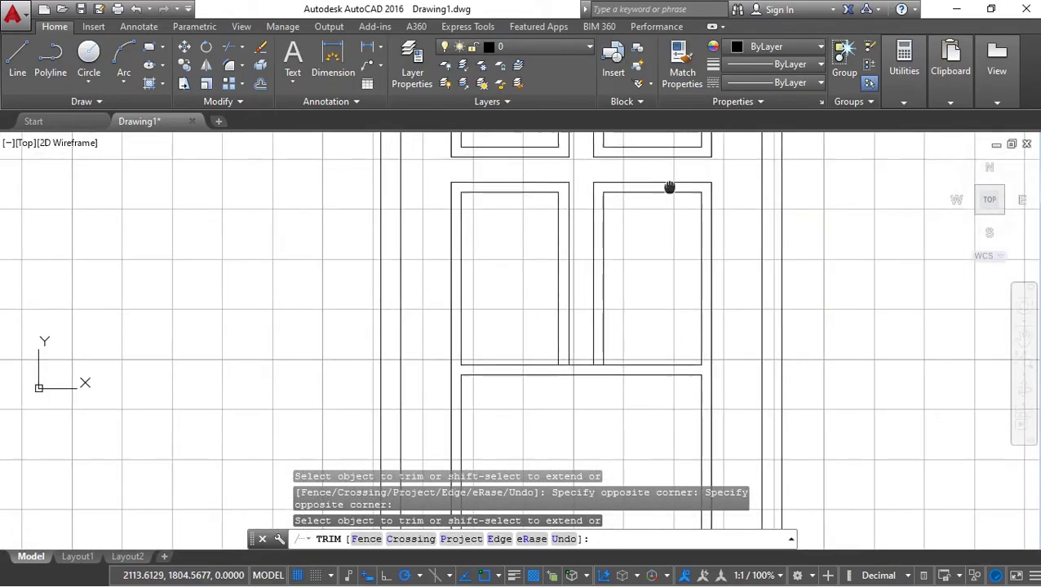
scroll(623, 443, "up", 1)
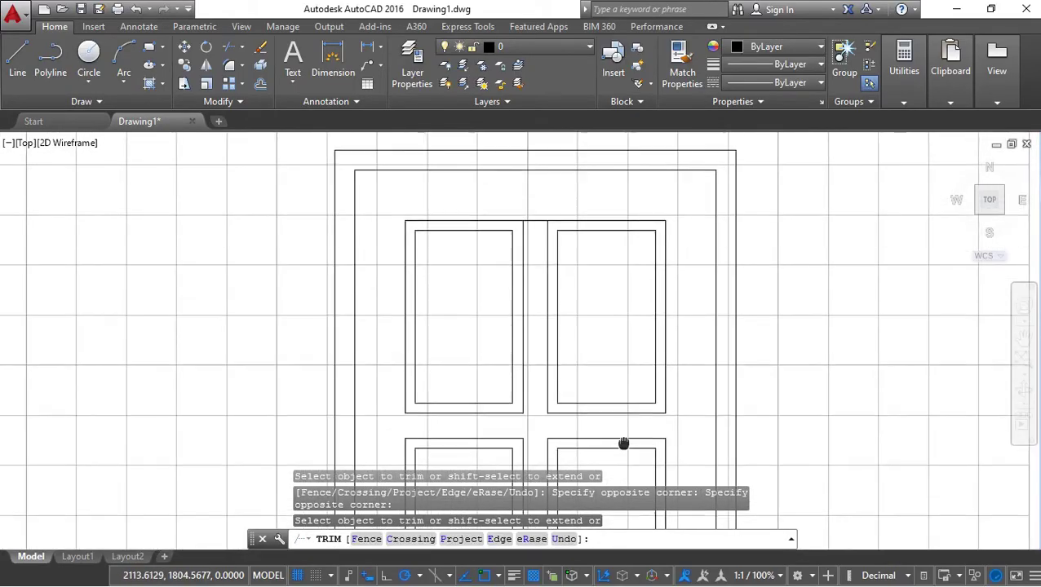
left_click(539, 206)
left_click(563, 211)
scroll(581, 214, "down", 4)
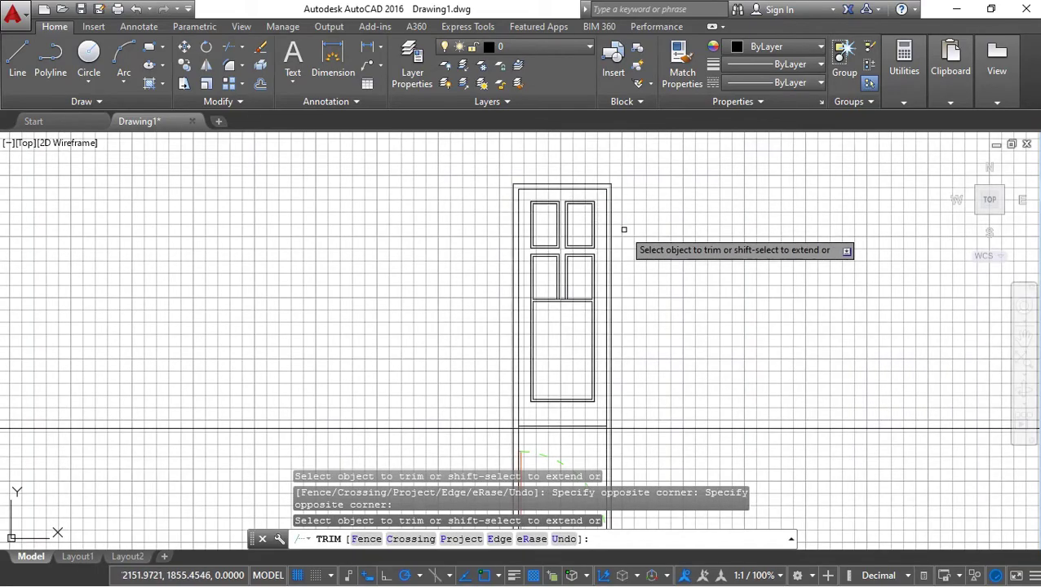
- End the trim and pan down to the foot of the central mullion
key("Return")
scroll(583, 259, "up", 2)
scroll(551, 343, "up", 3)
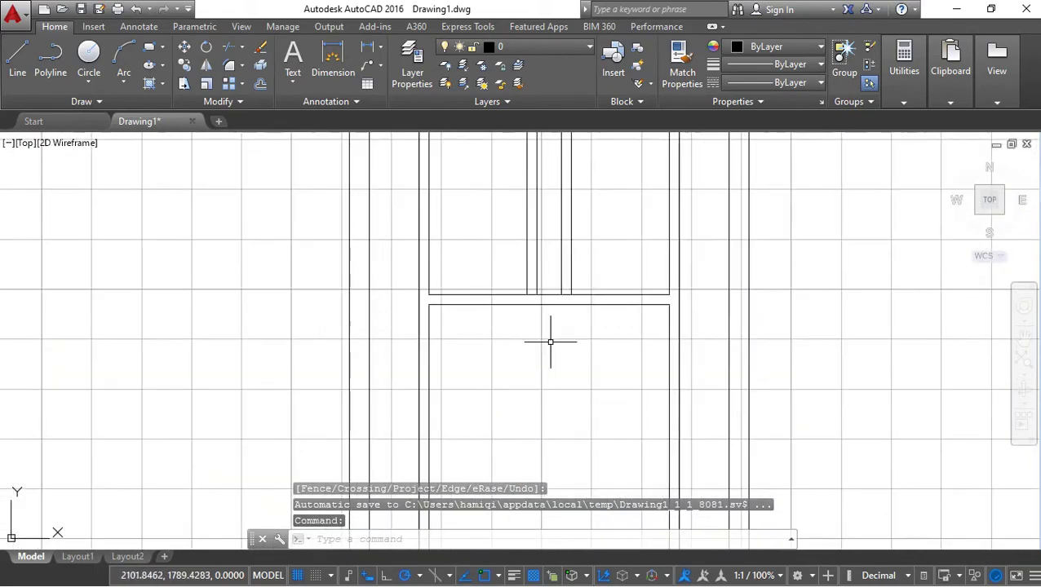
mouse_move(532, 333)
middle_mouse_down()
mouse_move(531, 432)
mouse_move(537, 387)
mouse_move(533, 403)
middle_mouse_up()
scroll(535, 378, "up", 2)
type("TR")
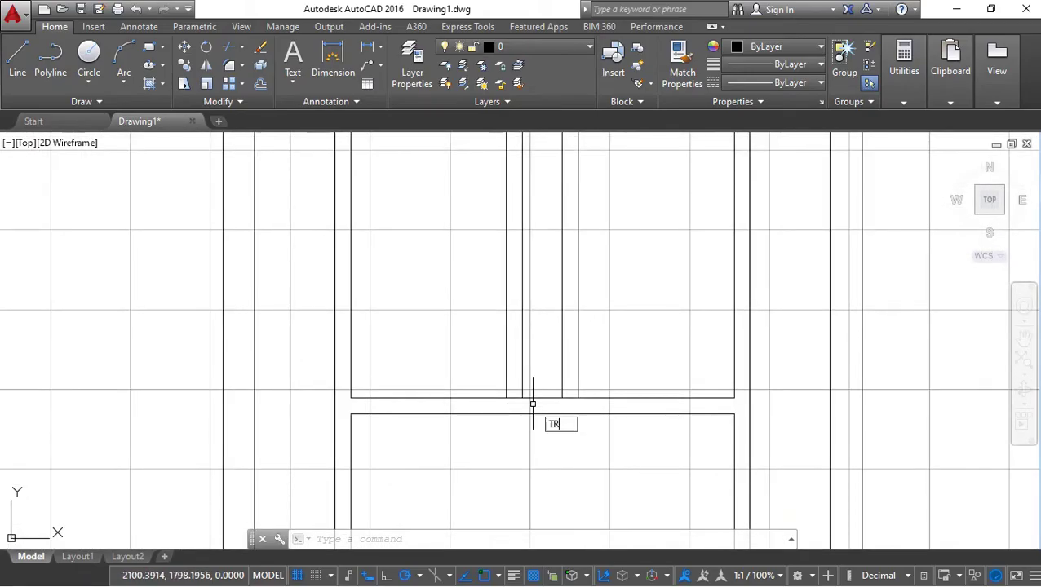
- With TR, trim the short stubs beside the central mullion's lower end
type("tr")
key("Return")
key("Return")
scroll(525, 405, "up", 2)
left_click(509, 399)
left_click(516, 400)
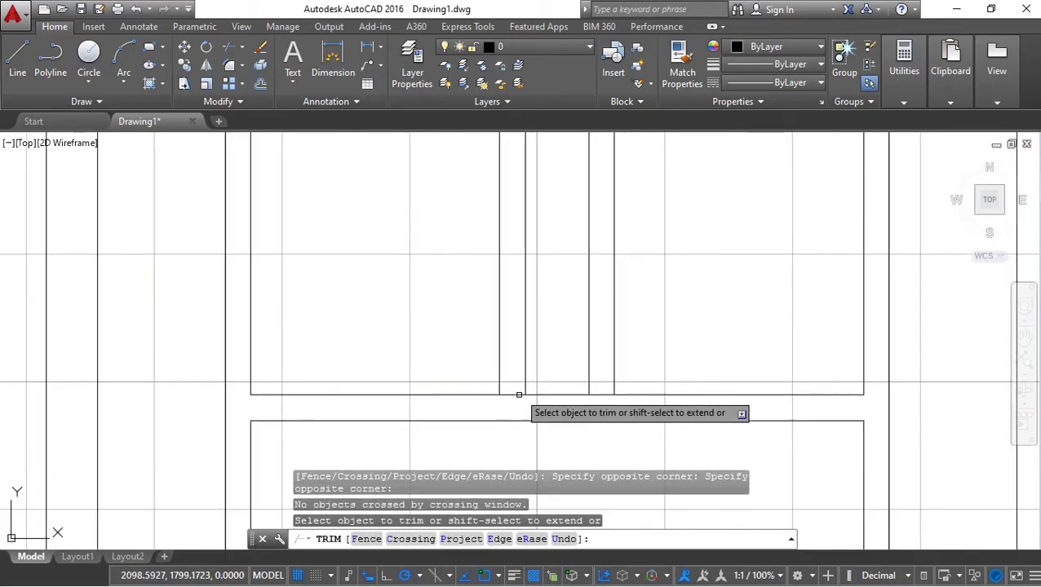
left_click(517, 396)
left_click(522, 390)
left_click(613, 397)
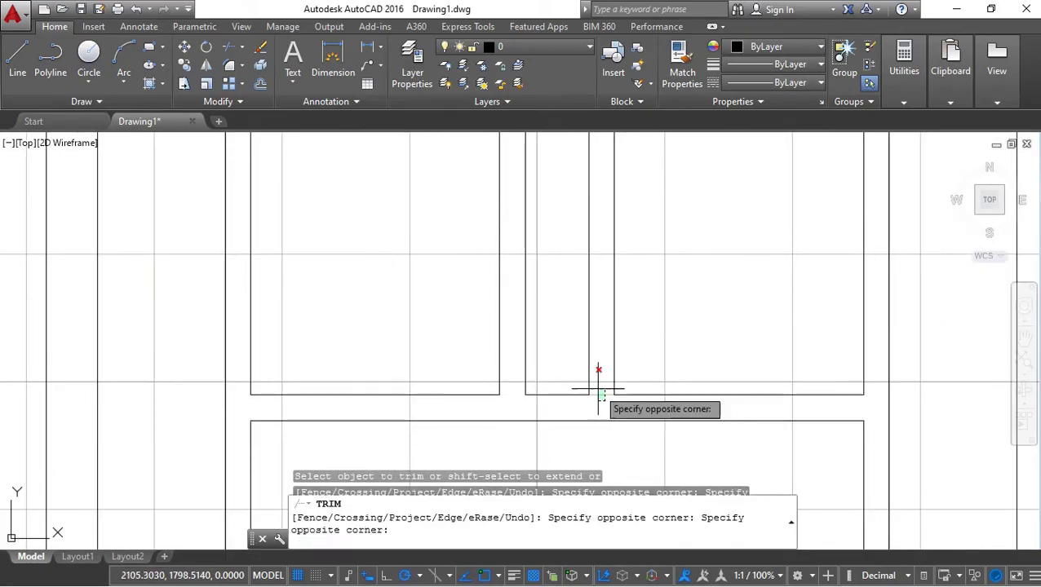
left_click(599, 379)
scroll(620, 390, "down", 6)
key("Return")
- Pan and zoom to bring the whole door elevation into view
scroll(632, 432, "up", 1)
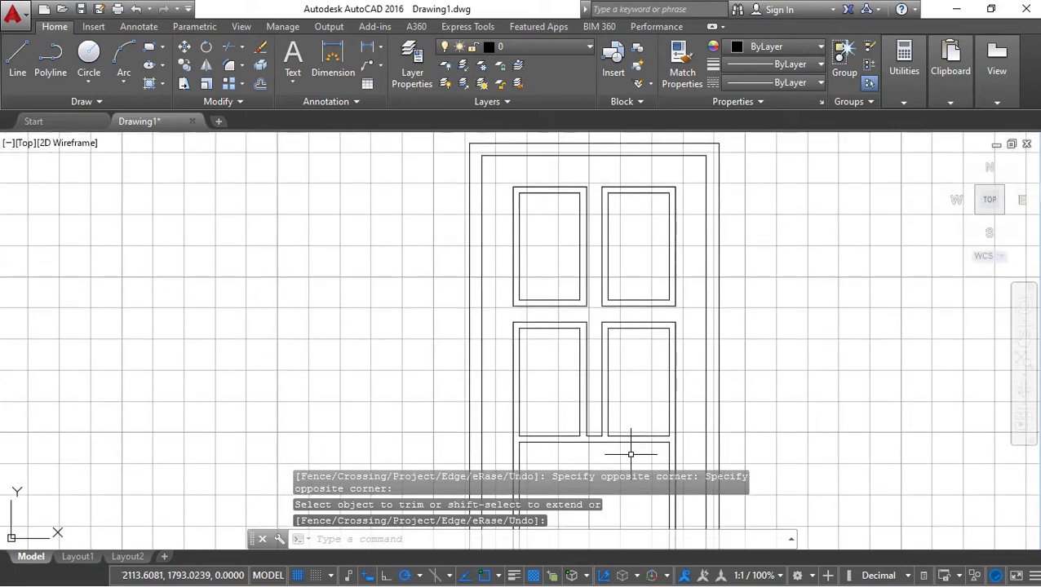
scroll(606, 456, "up", 5)
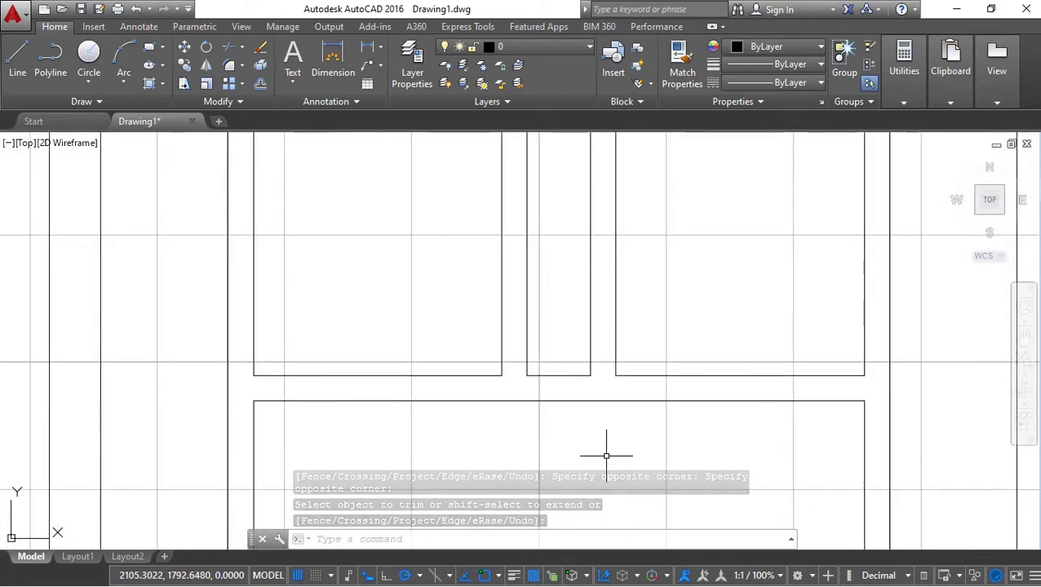
scroll(606, 456, "down", 2)
scroll(606, 425, "down", 2)
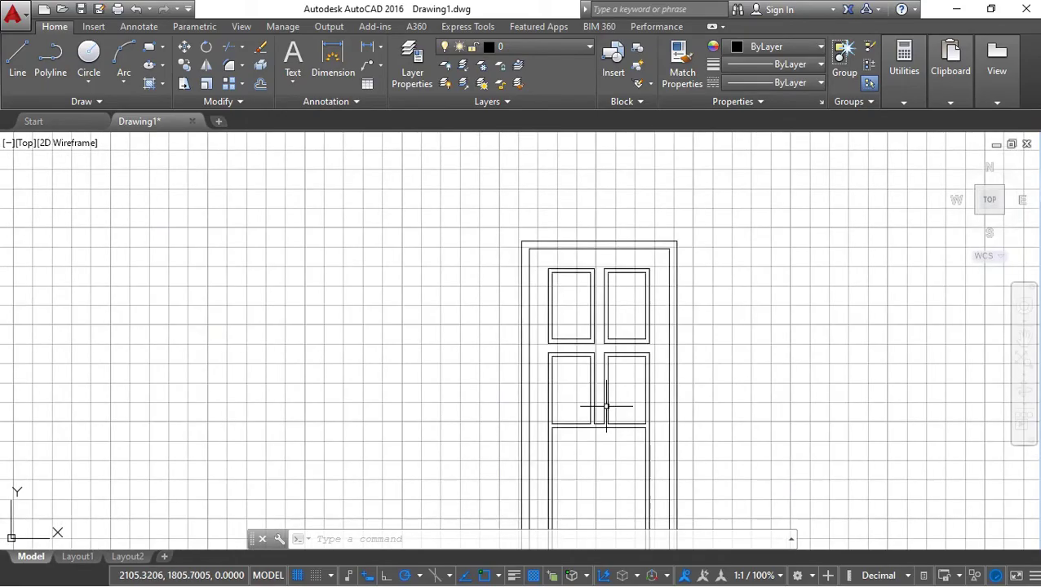
scroll(548, 339, "down", 2)
mouse_move(583, 410)
middle_mouse_down()
mouse_move(548, 340)
mouse_move(530, 385)
middle_mouse_up()
scroll(544, 359, "up", 2)
scroll(548, 358, "up", 1)
scroll(548, 358, "up", 1)
middle_click_drag(517, 308, 479, 359)
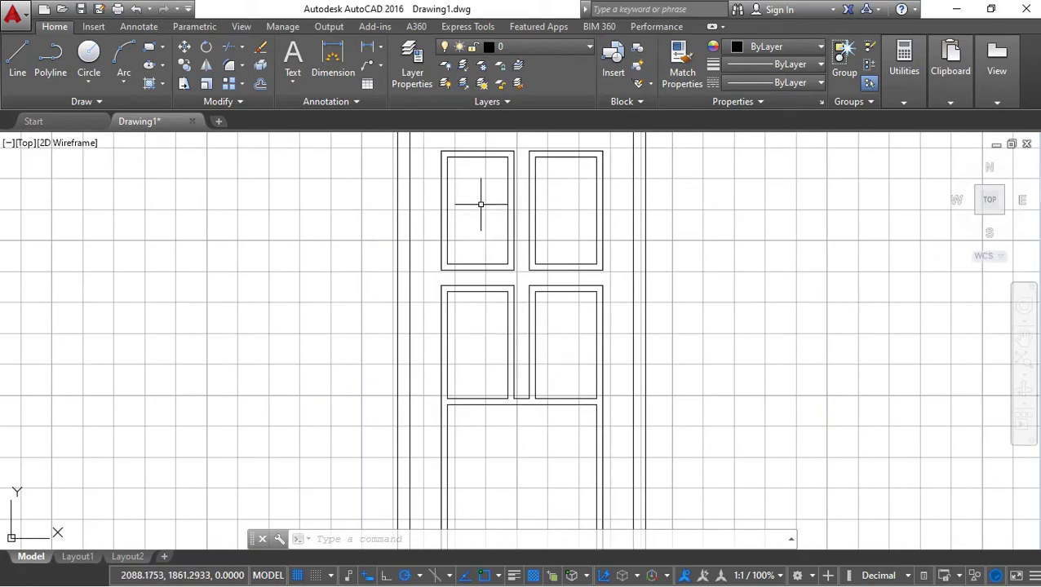
scroll(479, 221, "down", 3)
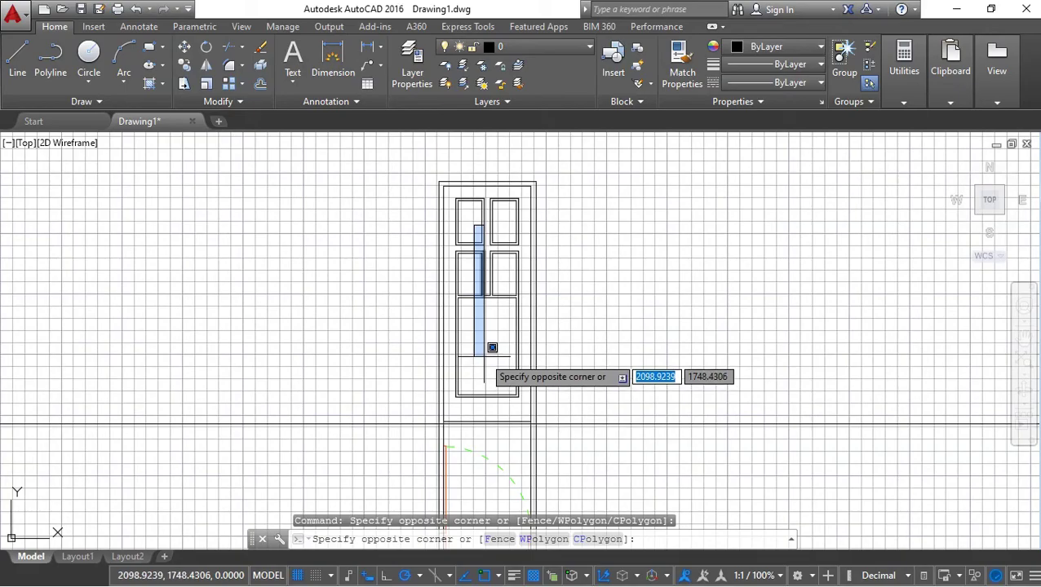
- Window-select the door elevation lines, then cancel the selection
left_click(478, 222)
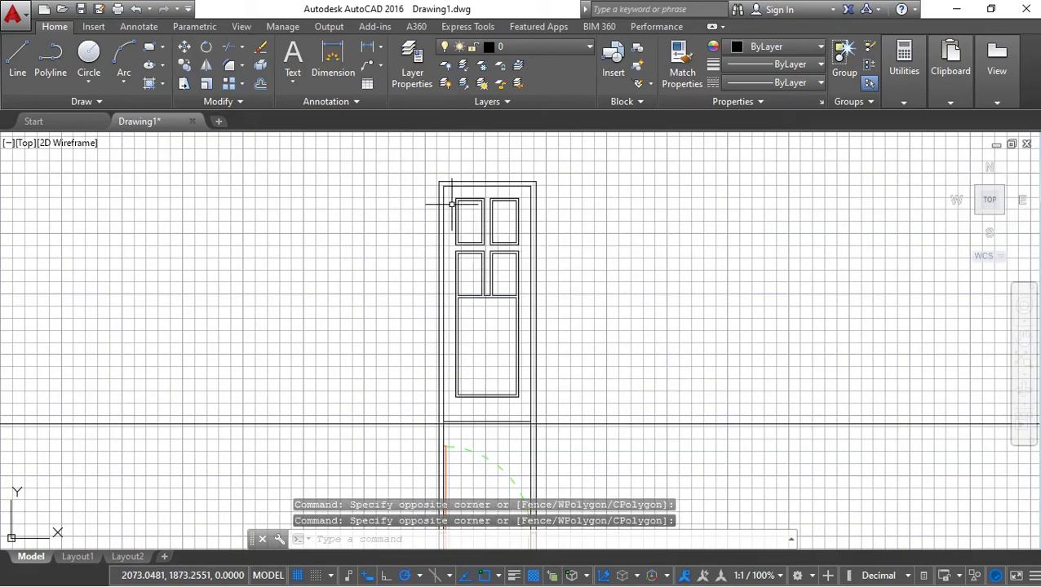
left_click(418, 163)
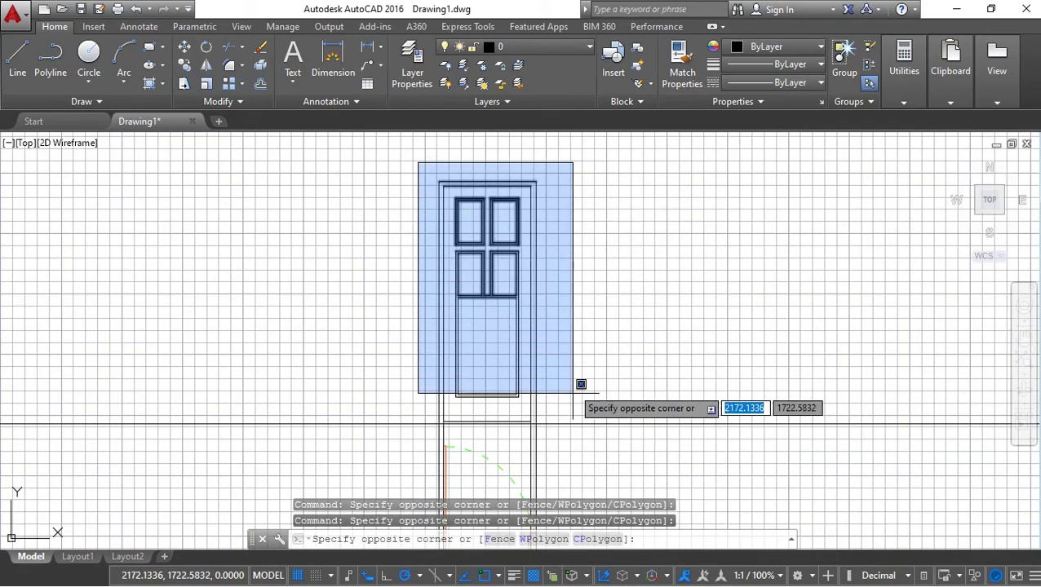
left_click(570, 431)
left_click(569, 360)
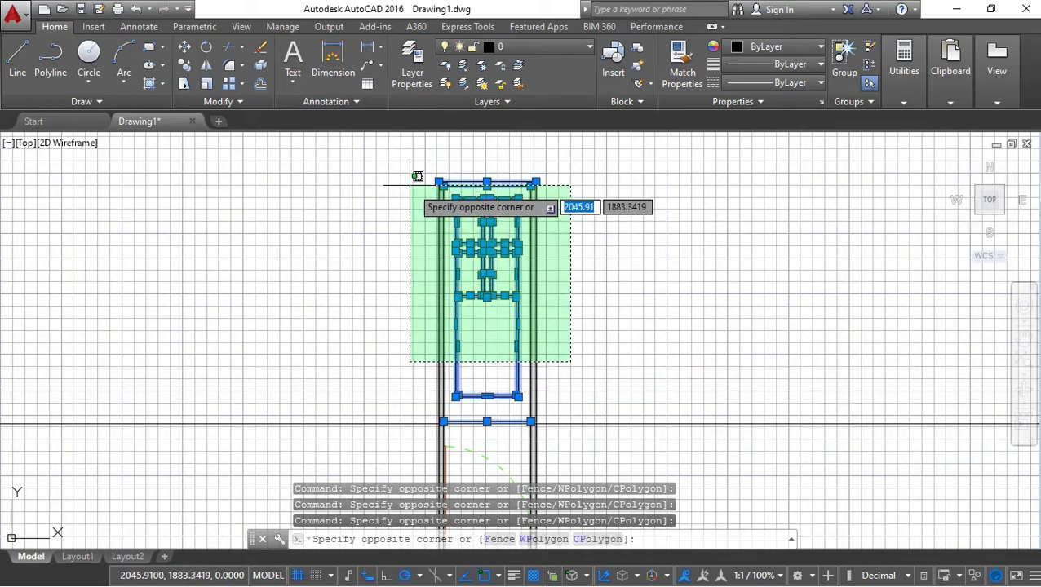
key("Escape")
scroll(509, 434, "up", 4)
middle_click_drag(509, 434, 467, 428)
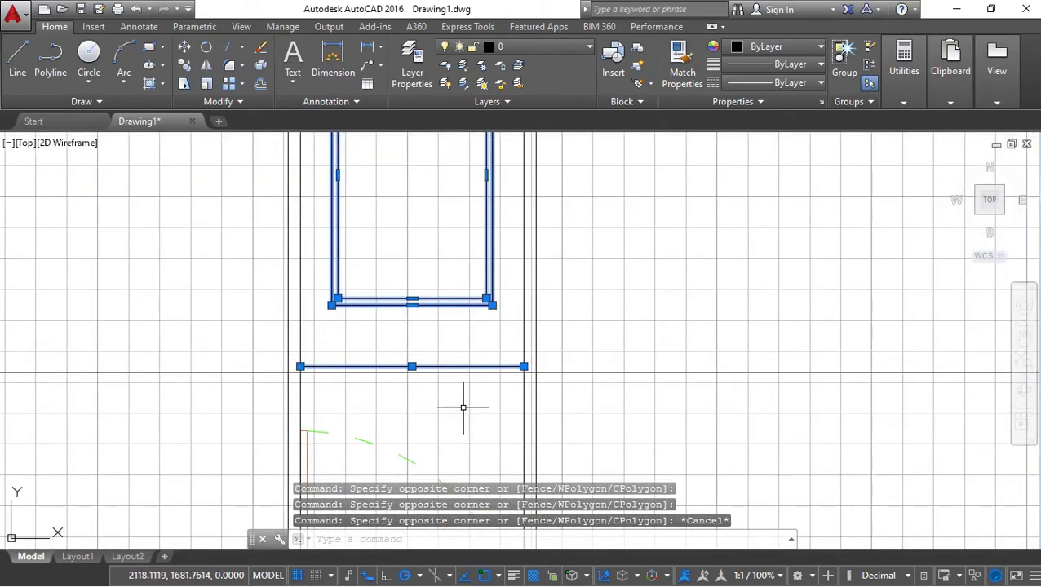
type("TR")
- With TR, trim the vertical lines below the horizontal cutting edge
key("Escape")
type("tr")
key("Return")
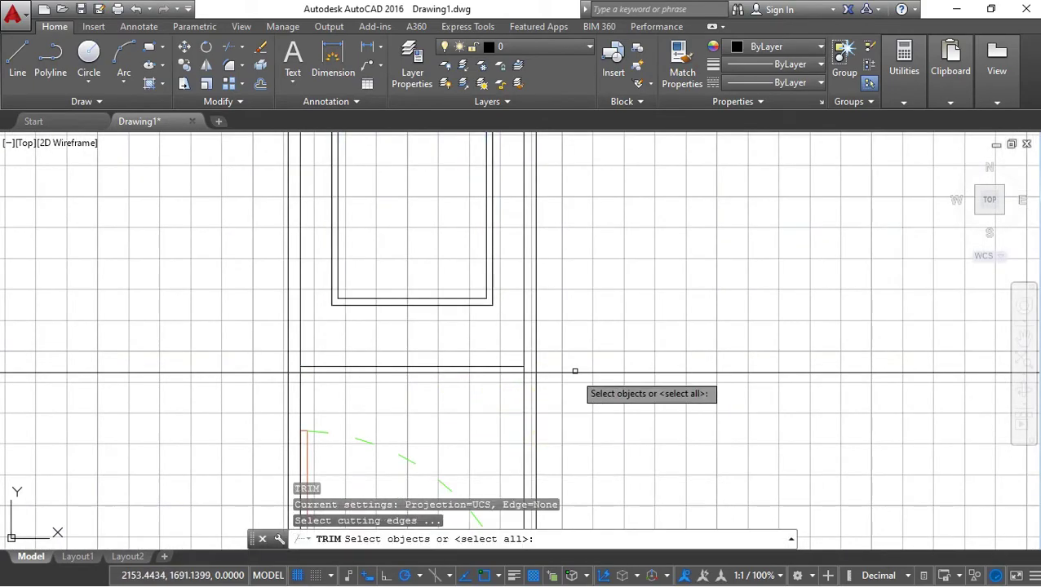
left_click(574, 374)
key("Return")
left_click(545, 389)
left_click(233, 391)
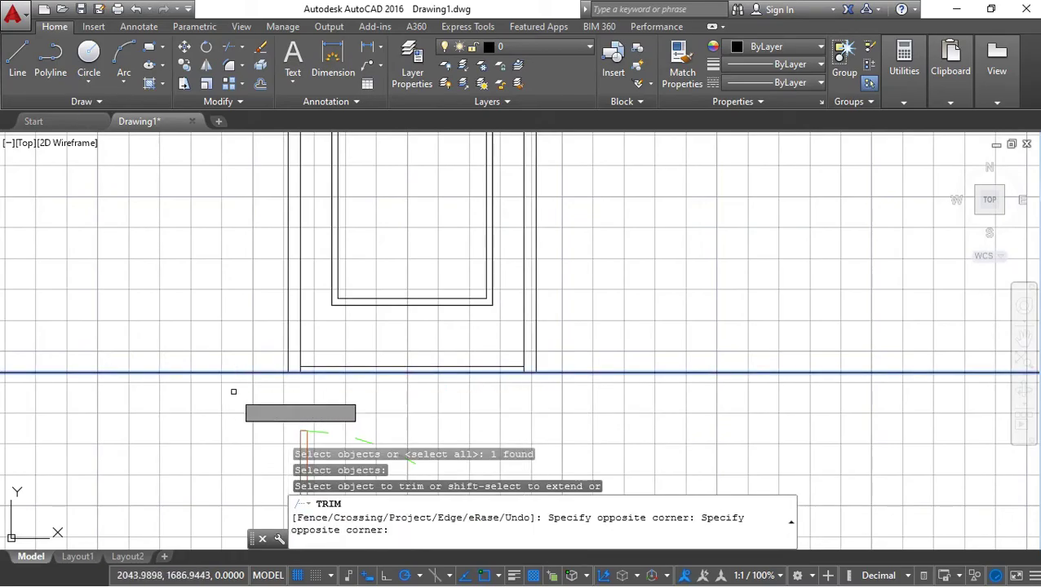
scroll(460, 391, "down", 2)
scroll(379, 181, "down", 1)
- Move all the door elevation lines onto the orange KUSEN layer
left_click(367, 156)
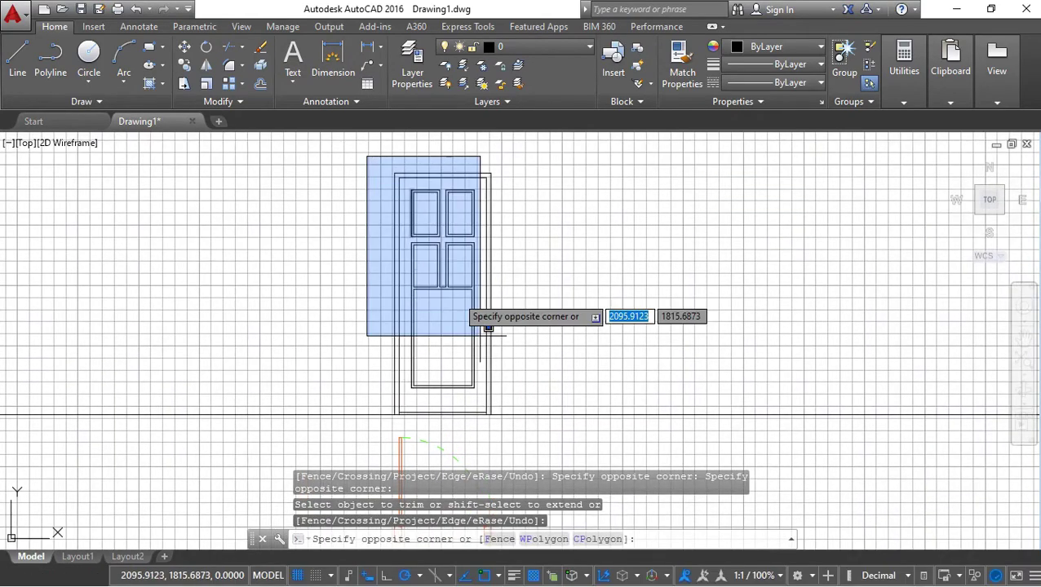
left_click(512, 448)
left_click(545, 46)
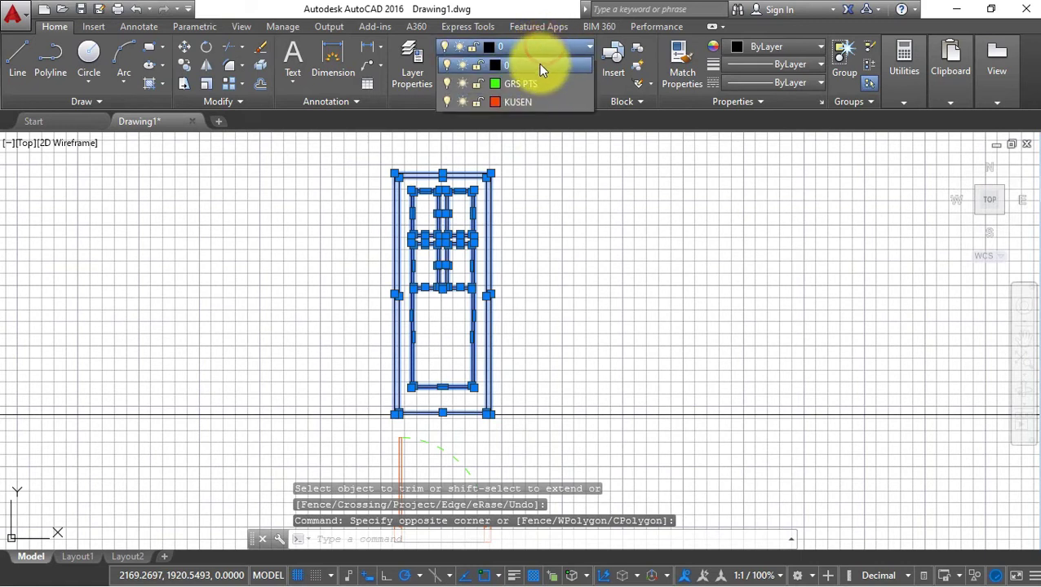
left_click(528, 105)
key("Escape")
key("Escape")
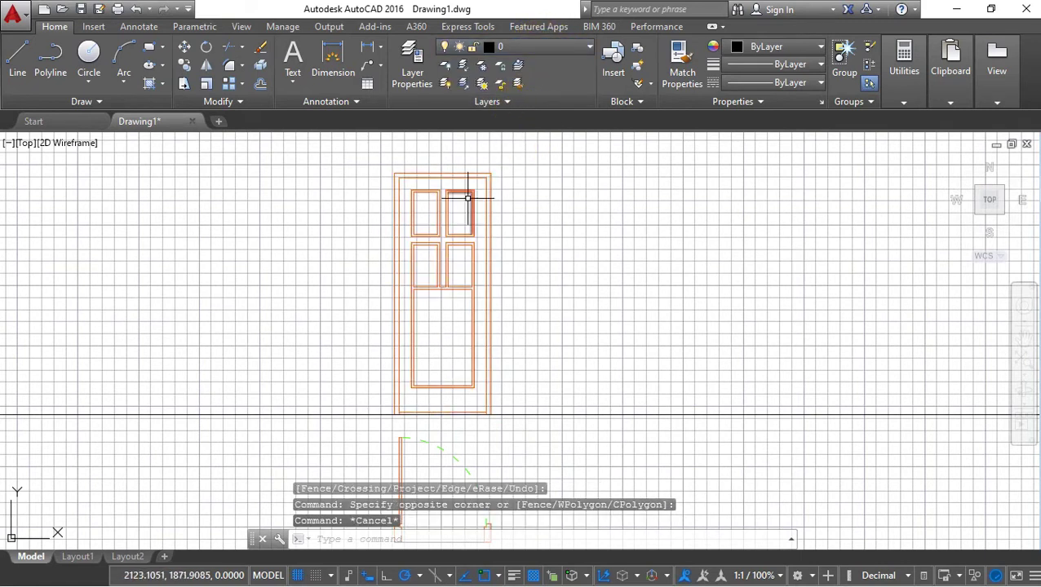
key("Escape")
- Pan and zoom in on the door's upper panels
scroll(444, 216, "up", 1)
scroll(467, 202, "up", 1)
middle_click_drag(467, 202, 421, 249)
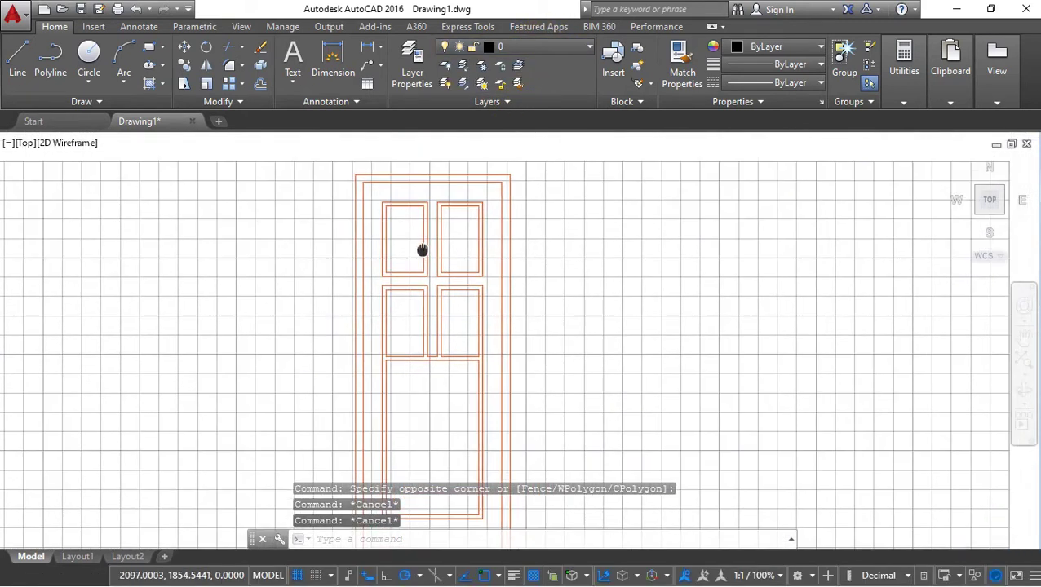
scroll(417, 252, "up", 2)
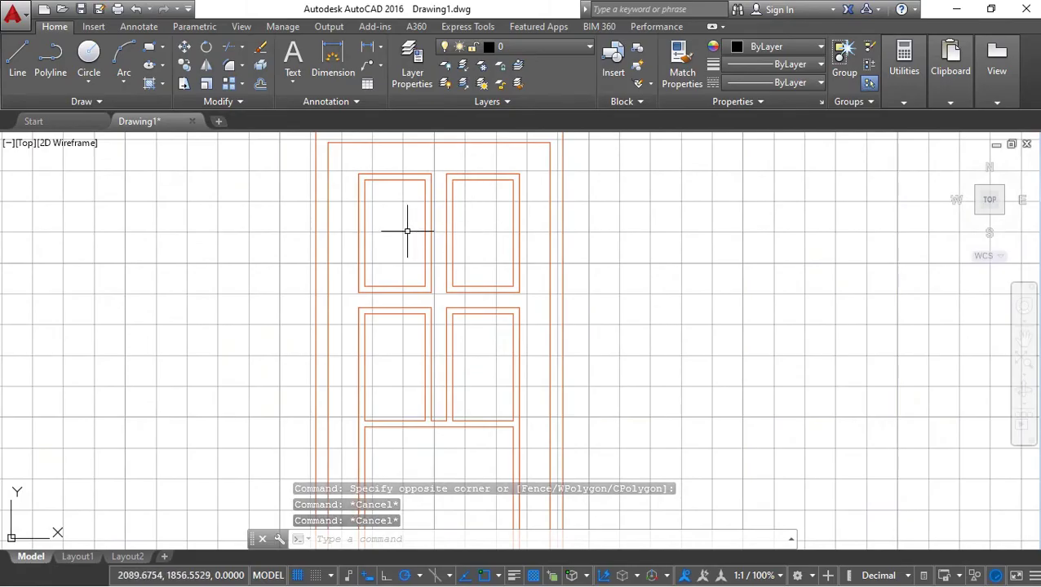
- In Layer Properties, add layer ARSIR with colour 210 and lineweight 0.00 mm
left_click(405, 60)
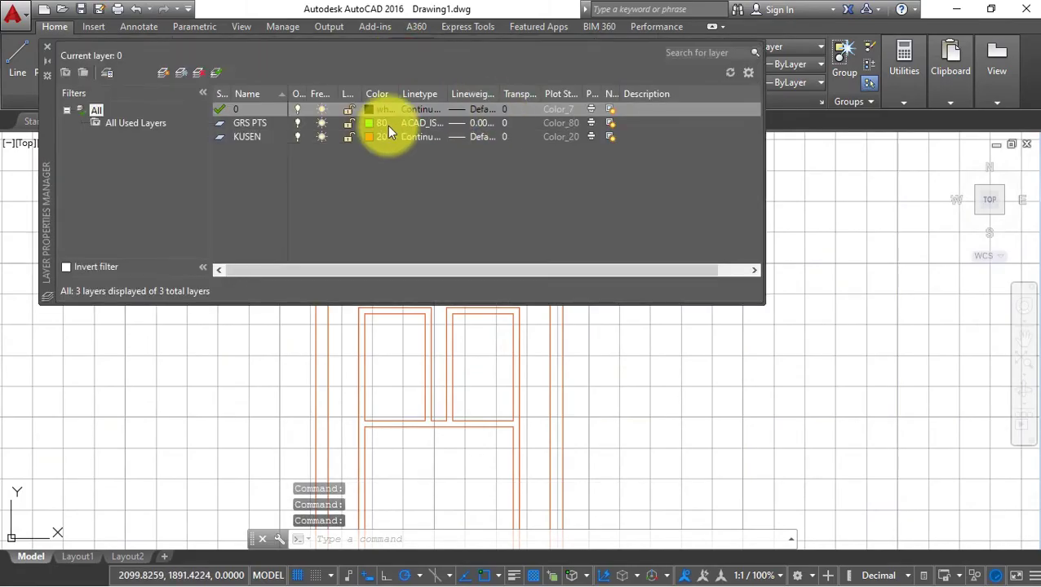
left_click(161, 72)
type("ARSI")
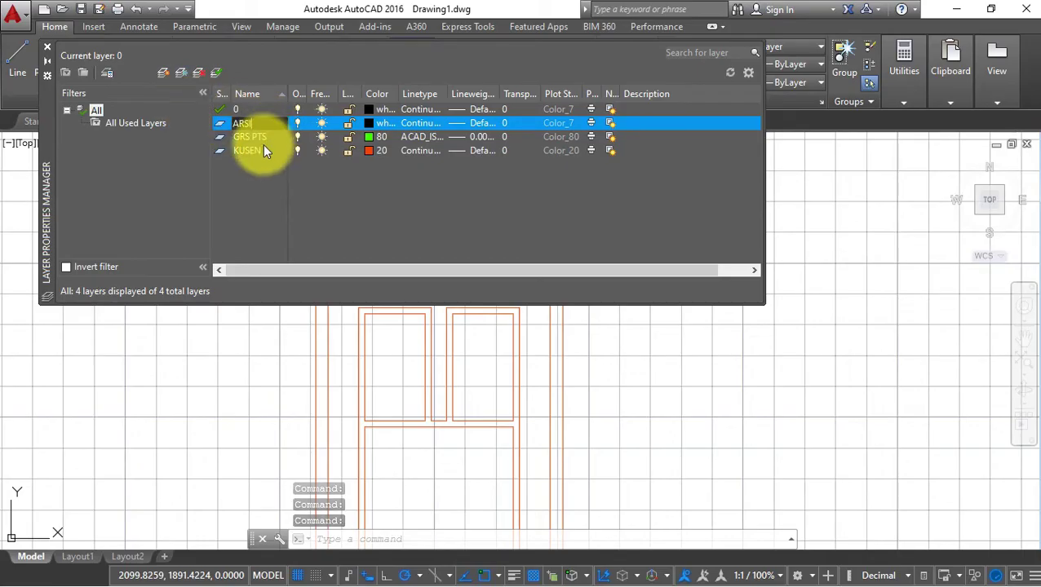
type("R")
left_click(374, 124)
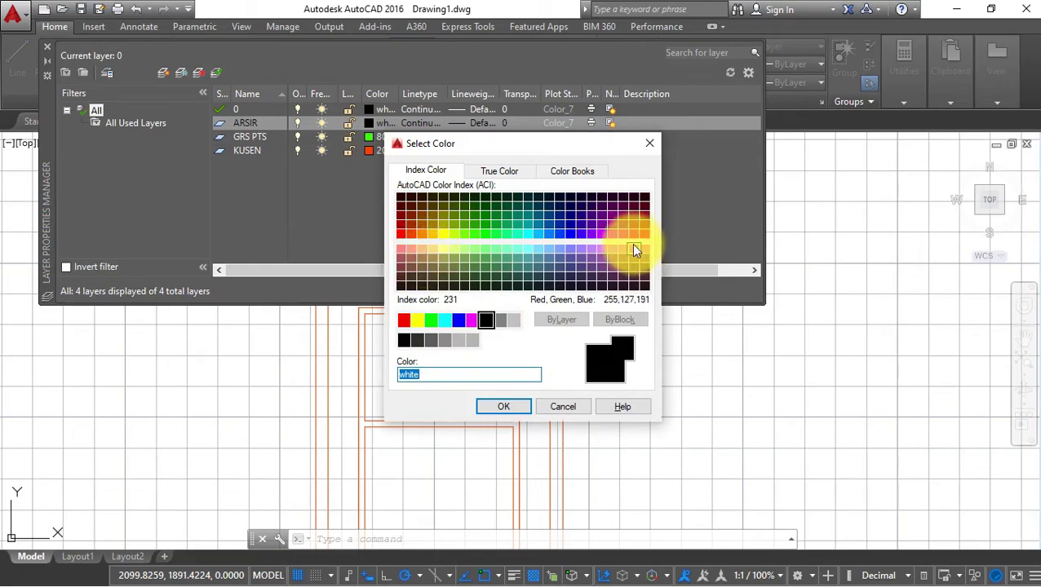
left_click(617, 235)
left_click(504, 407)
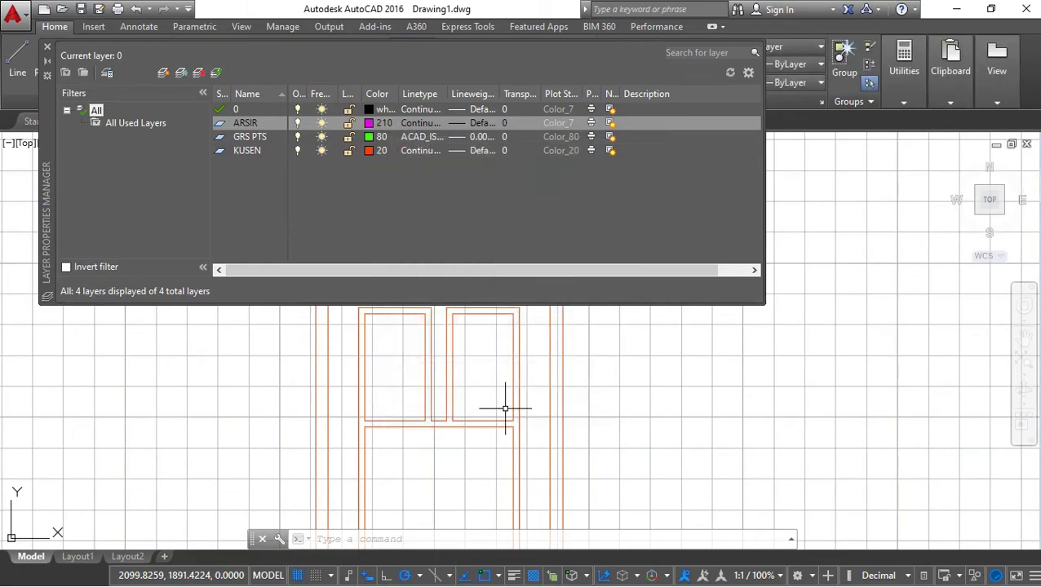
left_click(489, 123)
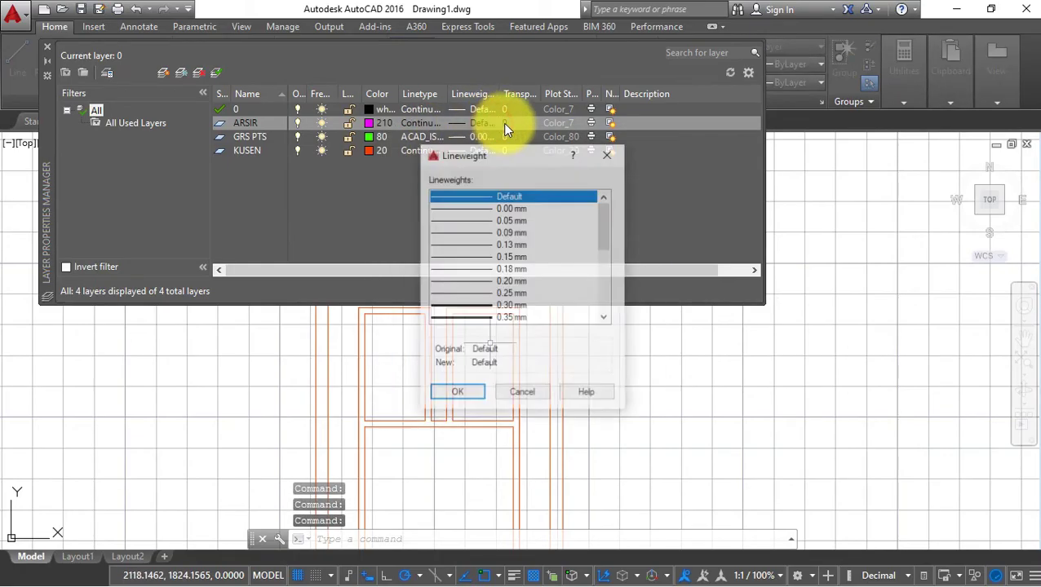
left_click(462, 393)
left_click(48, 49)
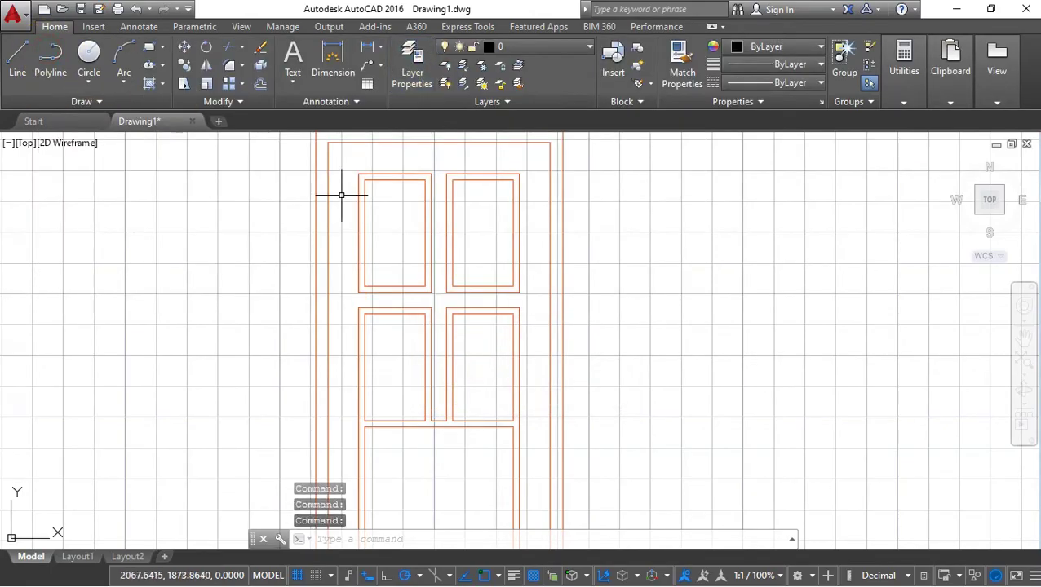
middle_click_drag(399, 237, 426, 224)
- Start HATCH and choose the ANSI35 pattern from the pattern gallery
type("h")
key("Return")
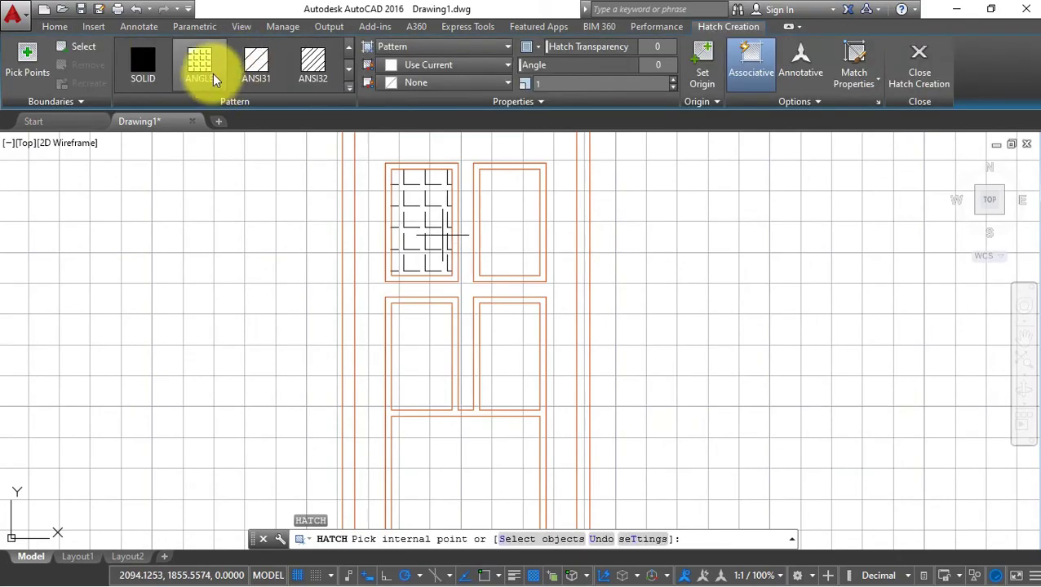
left_click(348, 72)
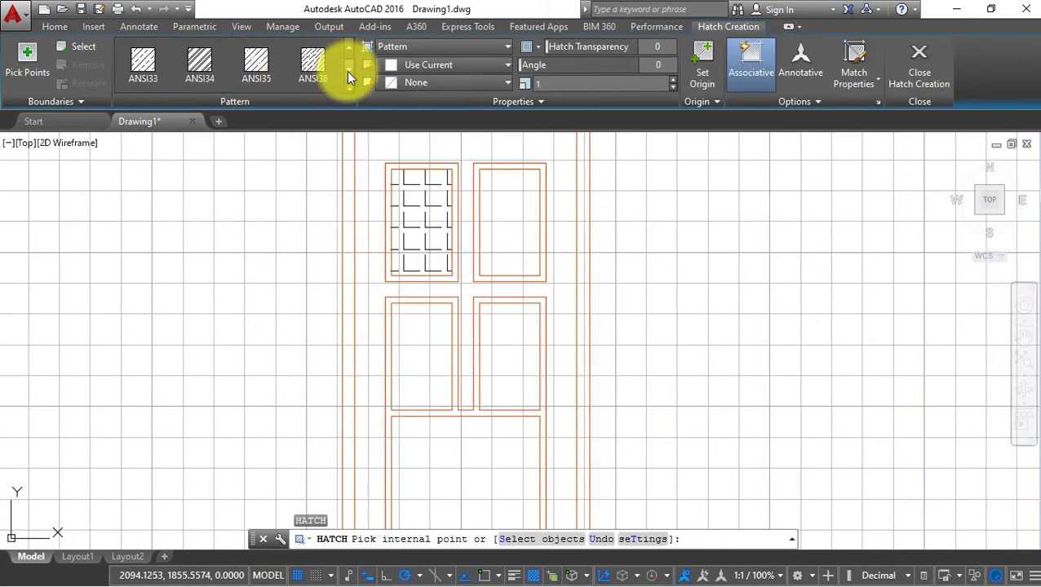
left_click(349, 72)
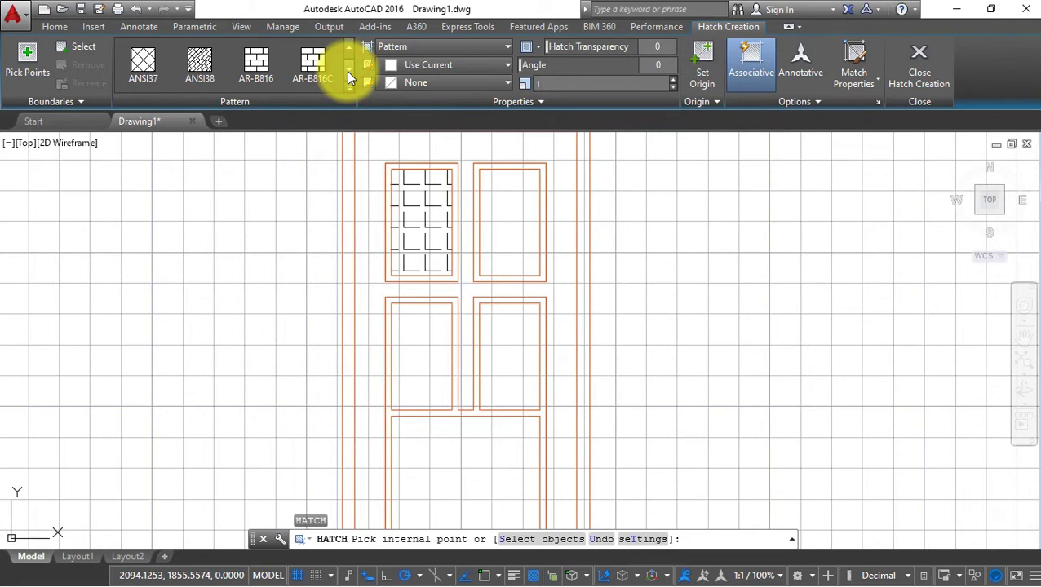
left_click(348, 72)
left_click(348, 72)
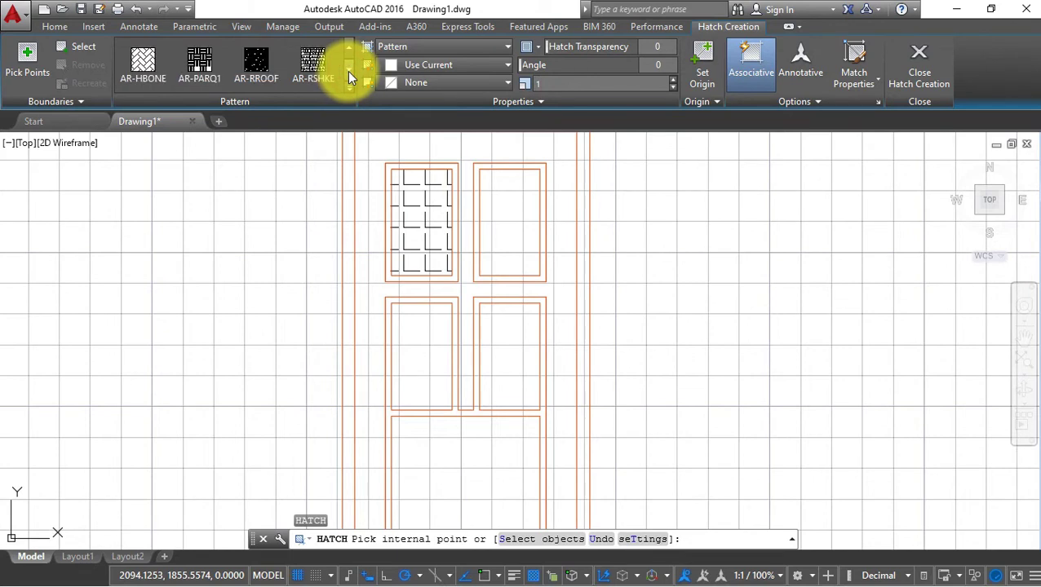
left_click(348, 71)
left_click(347, 49)
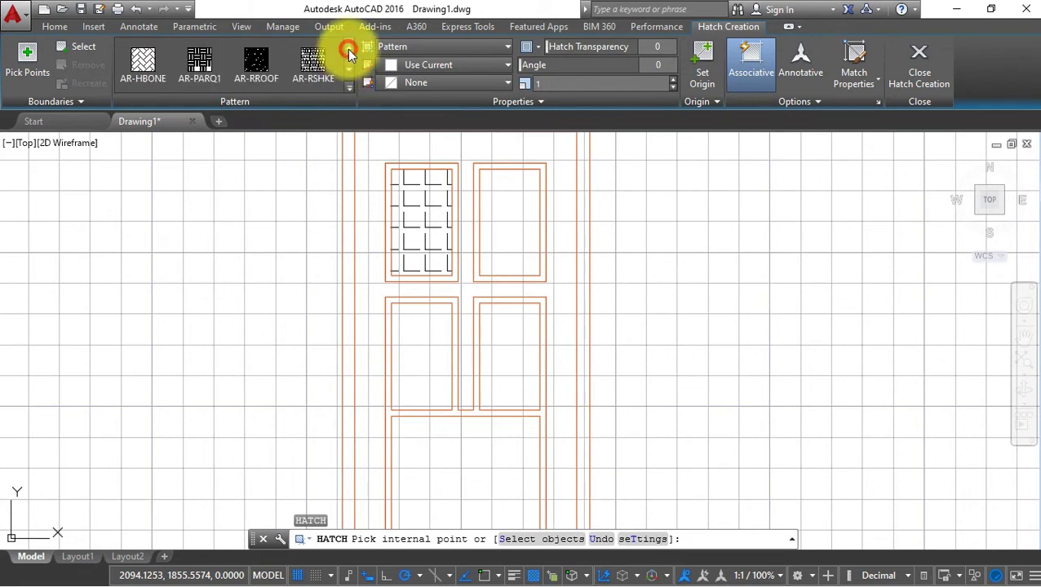
left_click(348, 49)
left_click(348, 49)
left_click(347, 49)
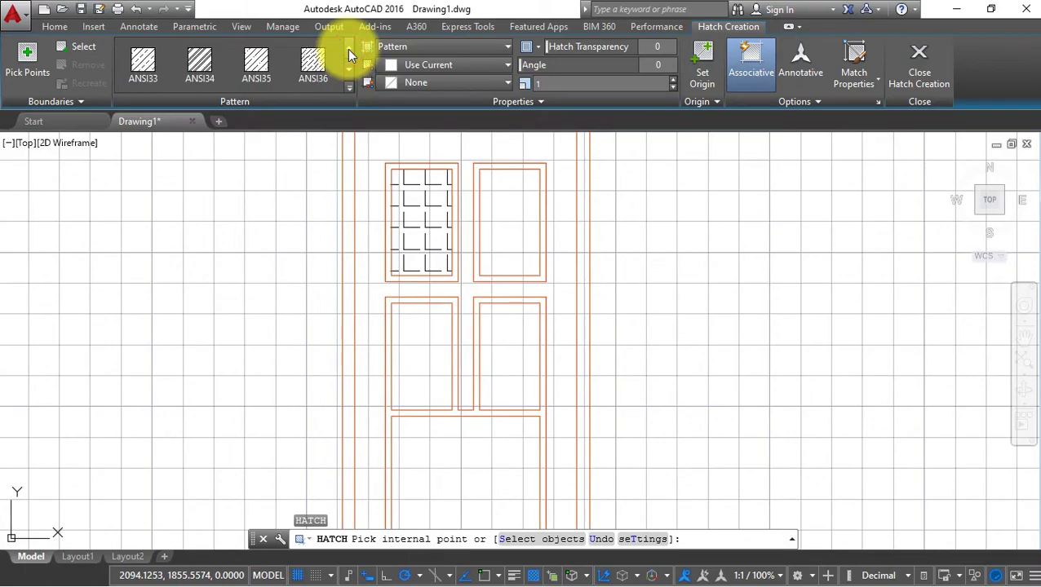
left_click(255, 65)
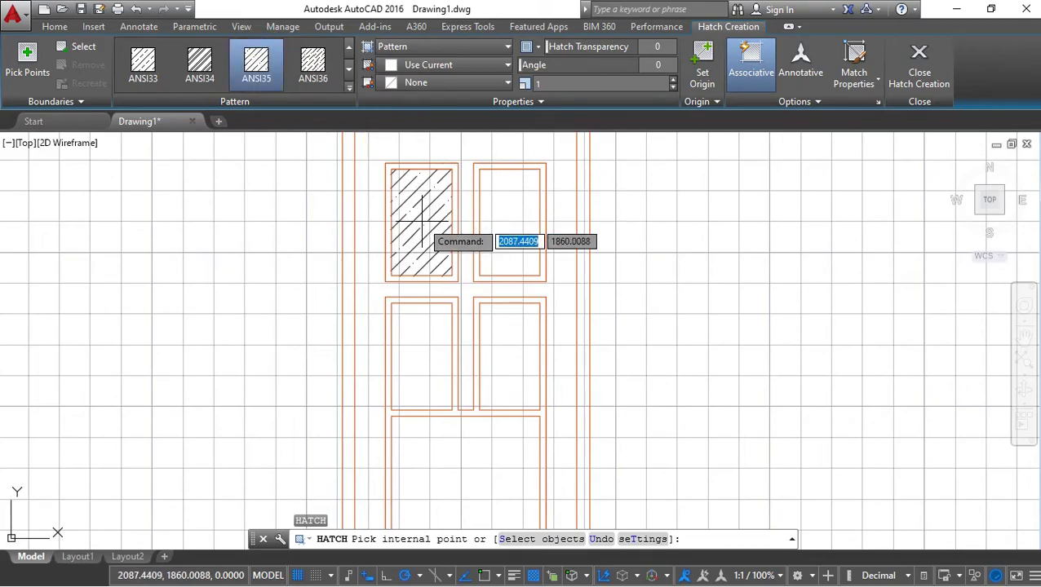
- Fill the four upper door panes with ANSI35 and select the new hatch
left_click(422, 220)
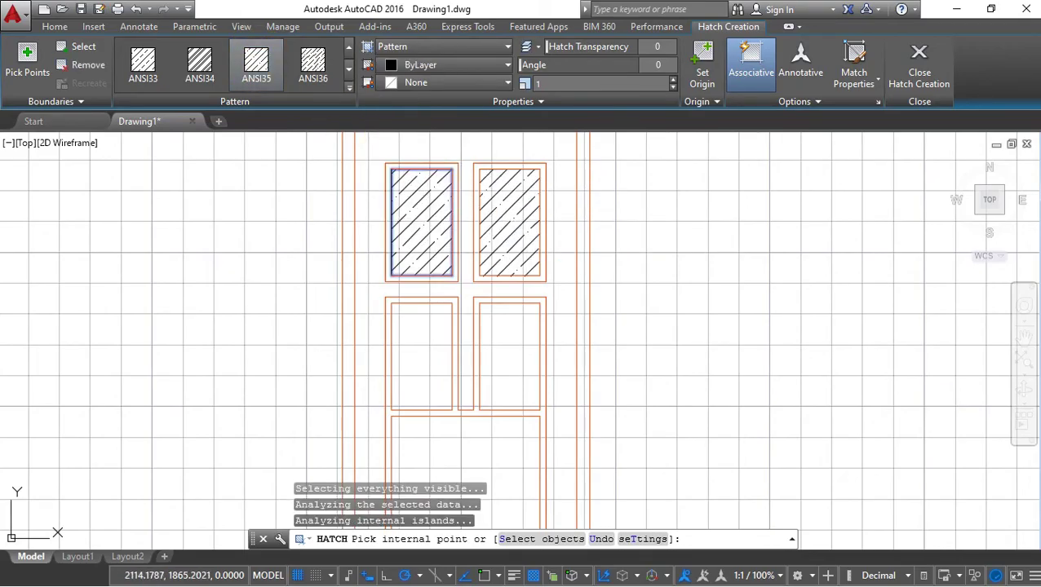
left_click(494, 216)
left_click(414, 344)
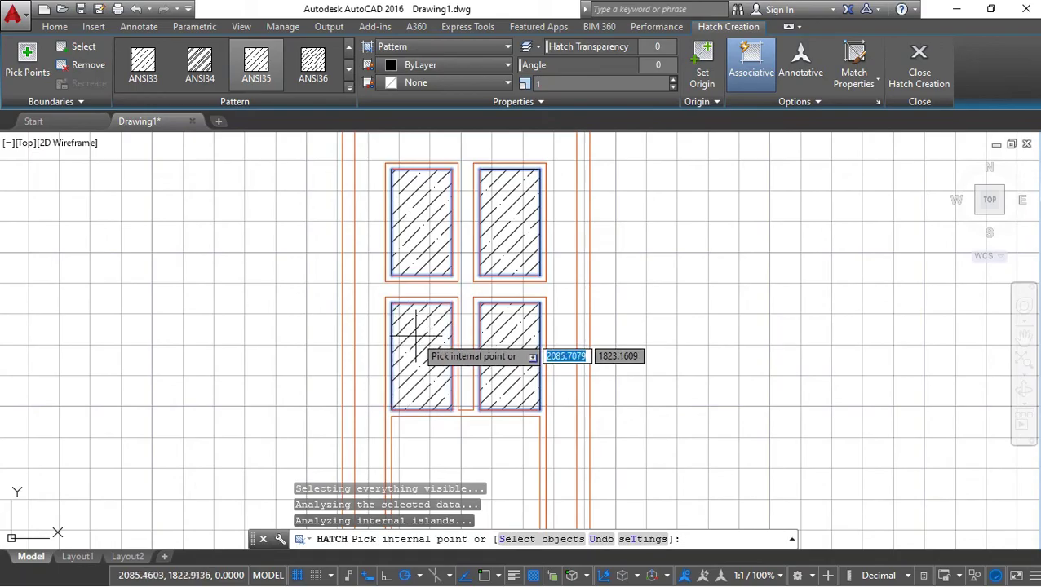
key("Return")
left_click(438, 228)
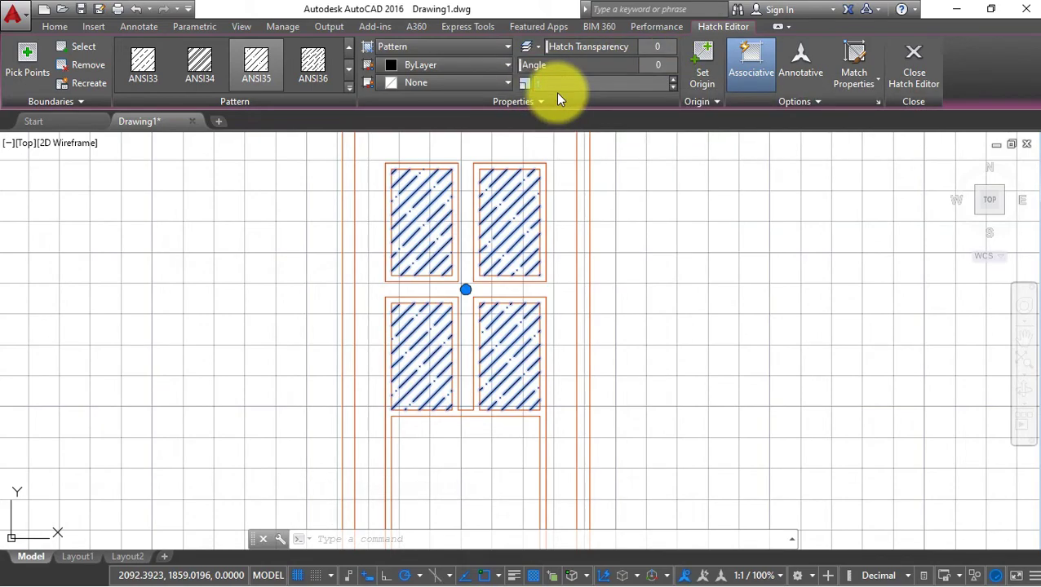
- Change the panel hatch scale to 3 in the Hatch Editor
type("5")
left_click(677, 233)
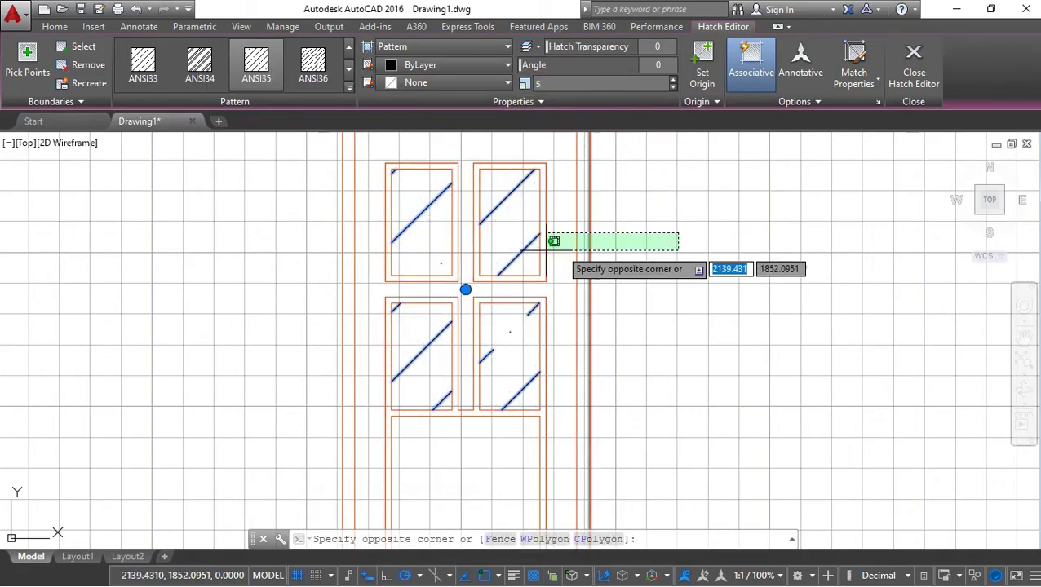
left_click(680, 253)
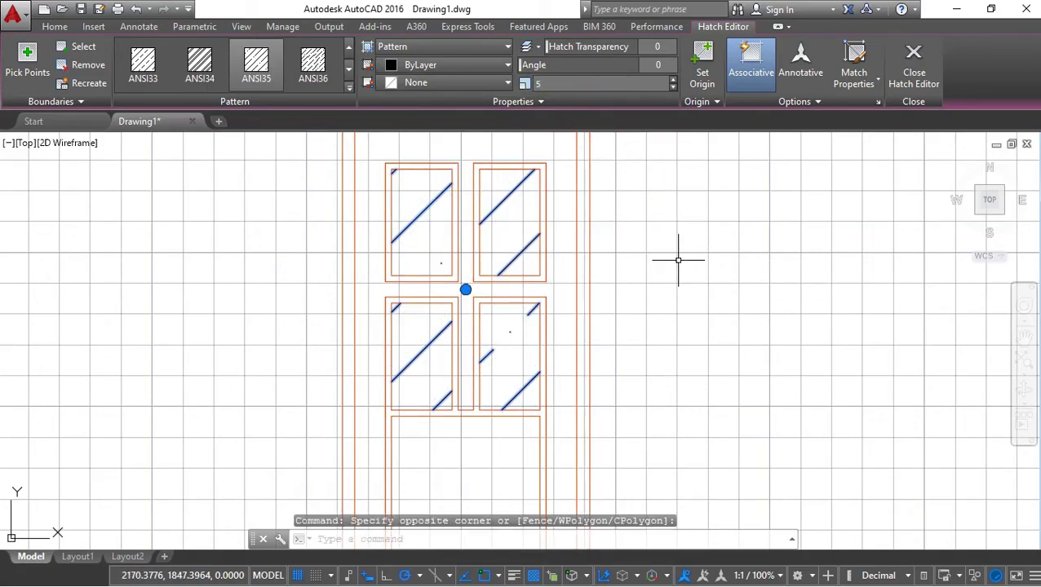
left_click(539, 84)
type("3")
key("Return")
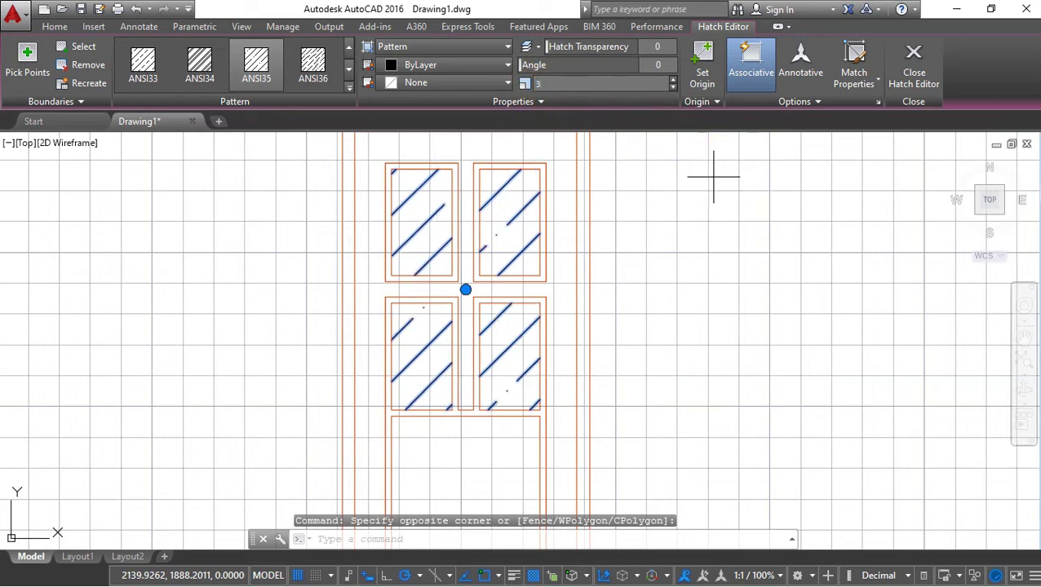
left_click(714, 177)
left_click(662, 230)
key("Escape")
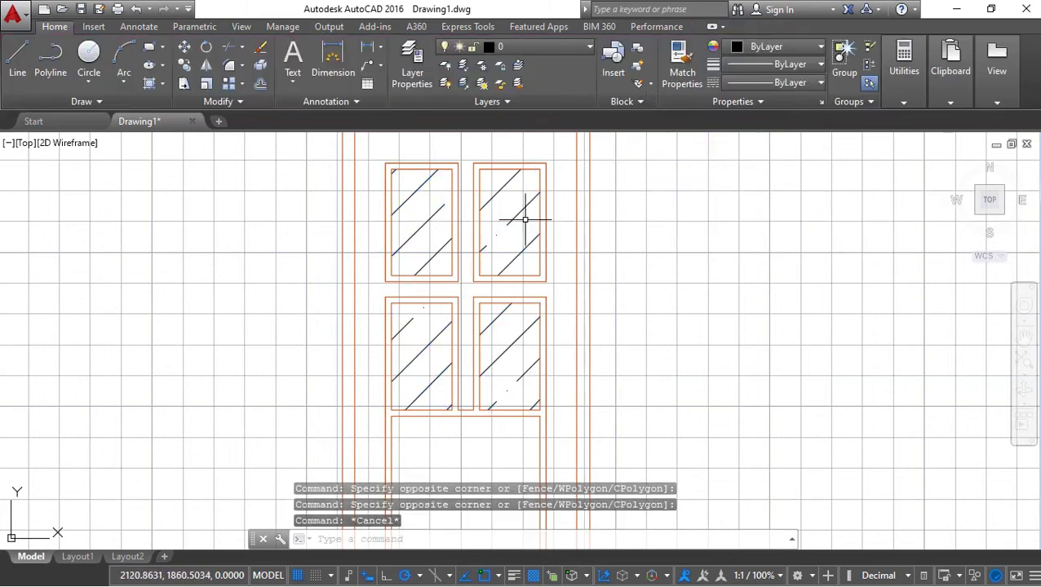
- Move the panel hatching onto the magenta ARSIR layer
left_click(512, 211)
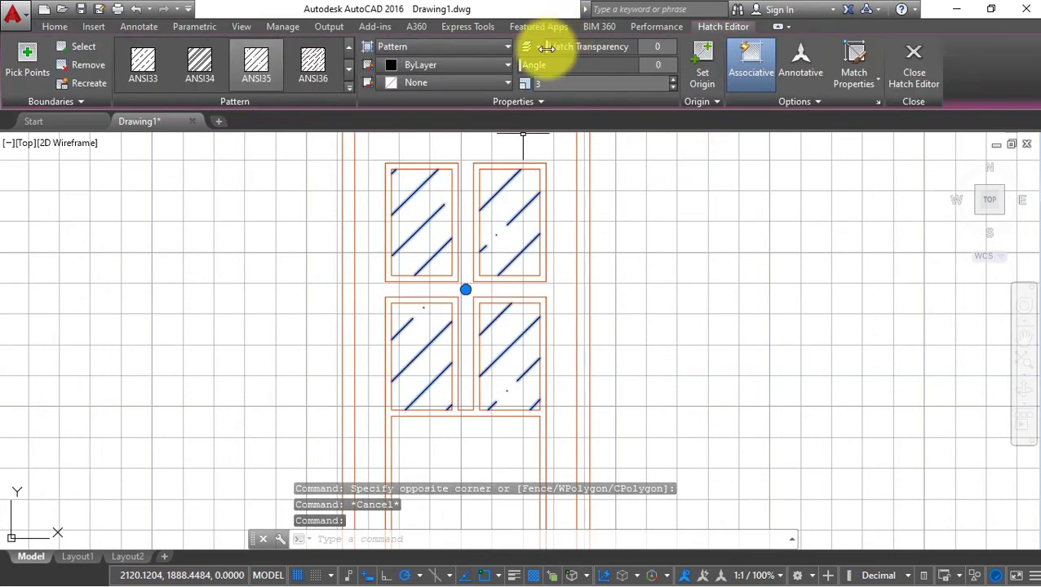
left_click(49, 26)
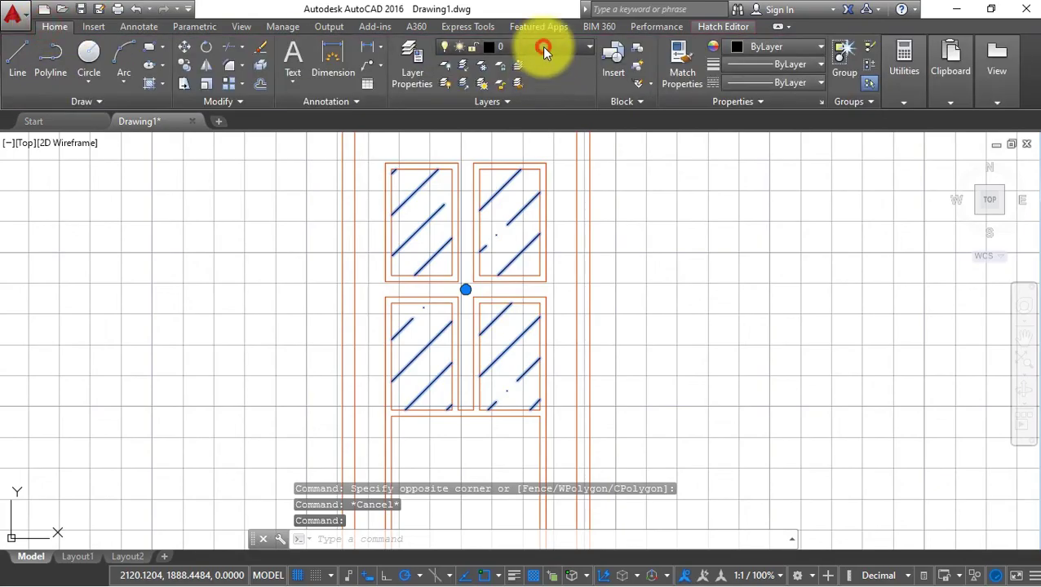
left_click(542, 46)
left_click(521, 84)
key("Escape")
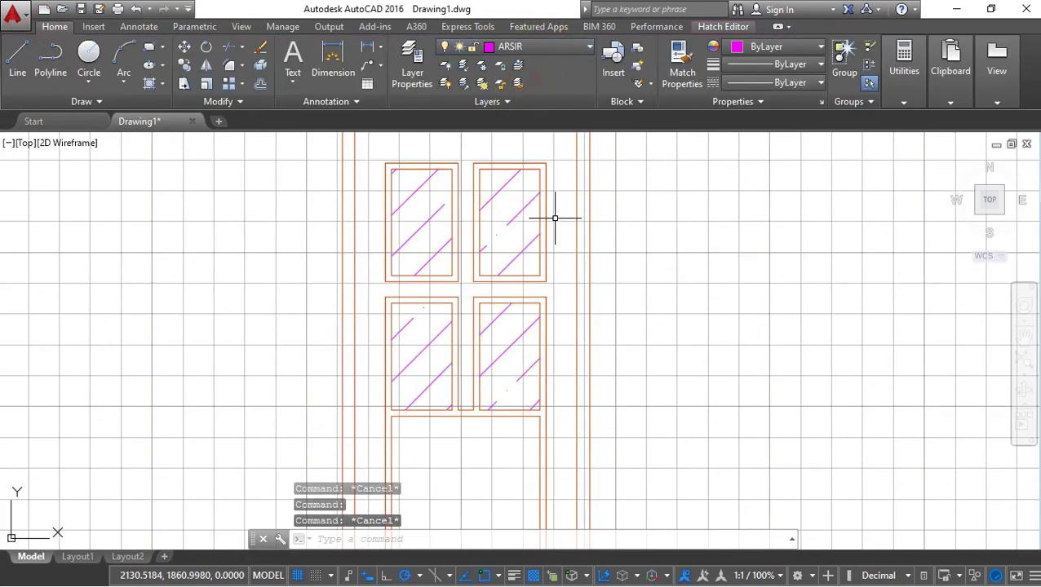
scroll(553, 215, "down", 2)
mouse_move(543, 261)
middle_mouse_down()
mouse_move(569, 241)
mouse_move(548, 290)
middle_mouse_up()
scroll(569, 245, "down", 1)
scroll(569, 260, "up", 1)
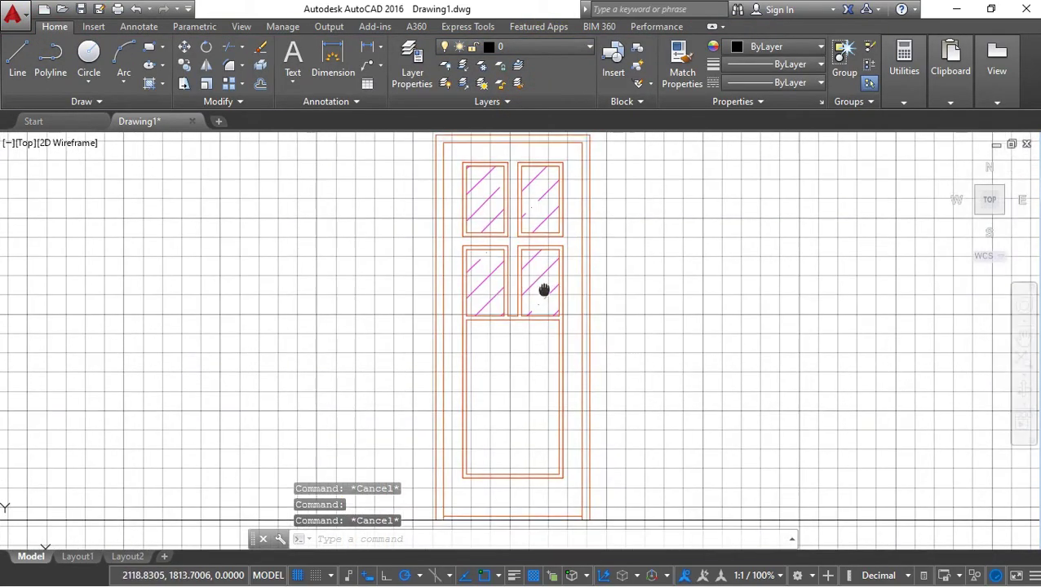
scroll(452, 317, "up", 2)
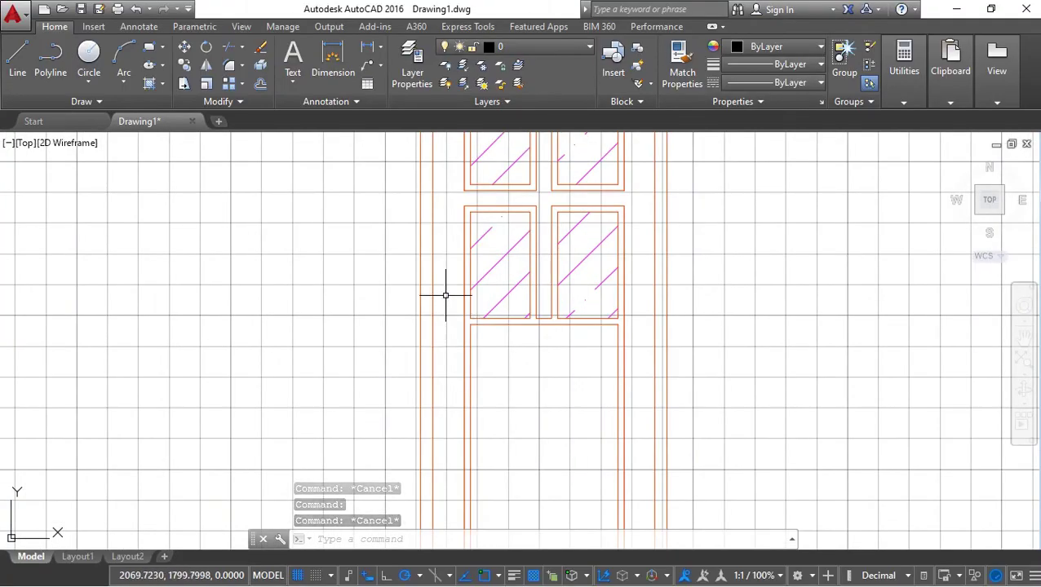
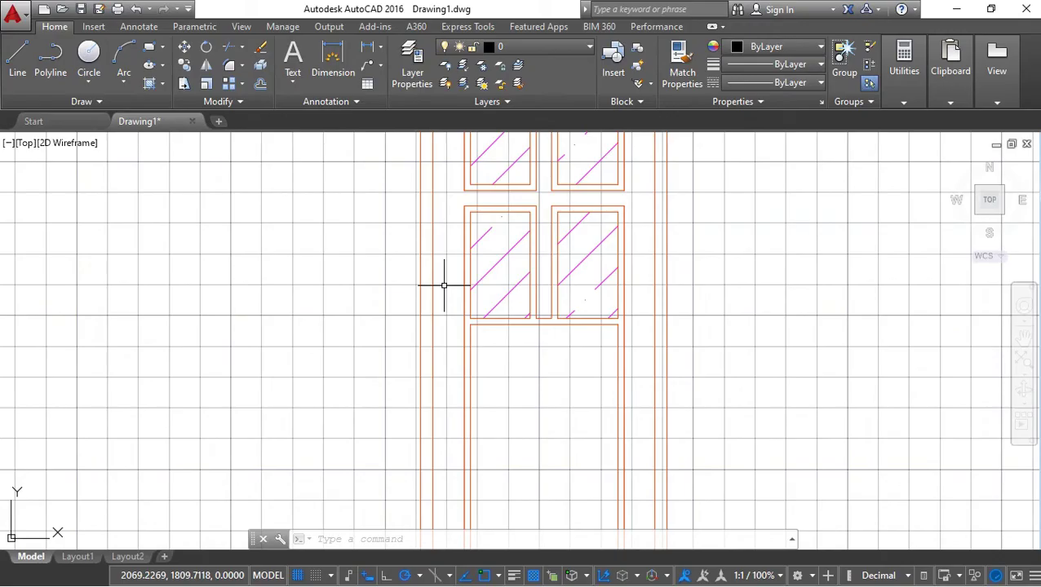
- Draw a horizontal guide line just below the glazed panels, after abandoning a rectangle
key("Return")
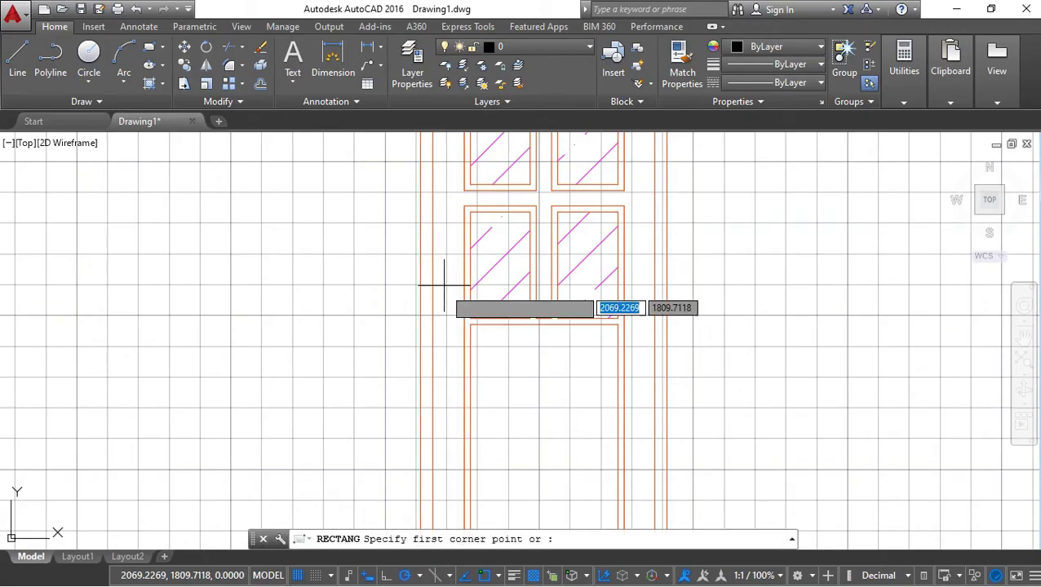
scroll(441, 284, "up", 2)
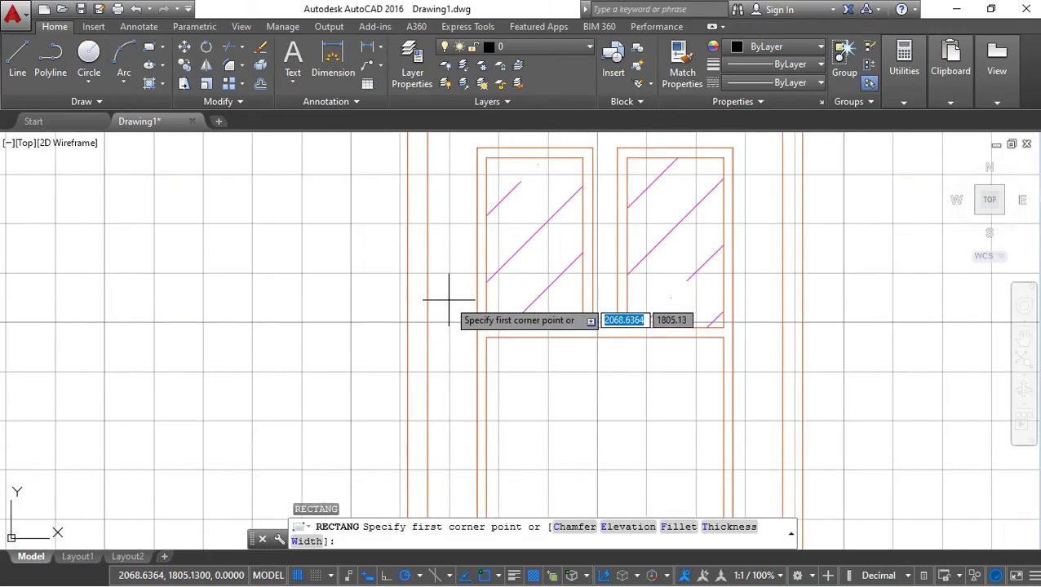
key("Escape")
middle_click_drag(468, 326, 498, 318)
type("l")
key("Return")
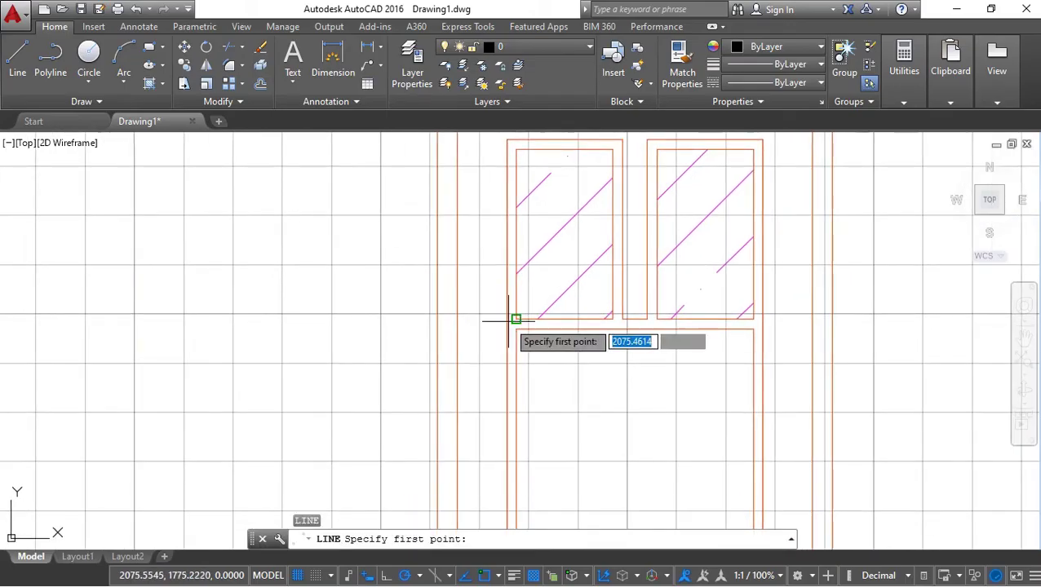
left_click(507, 319)
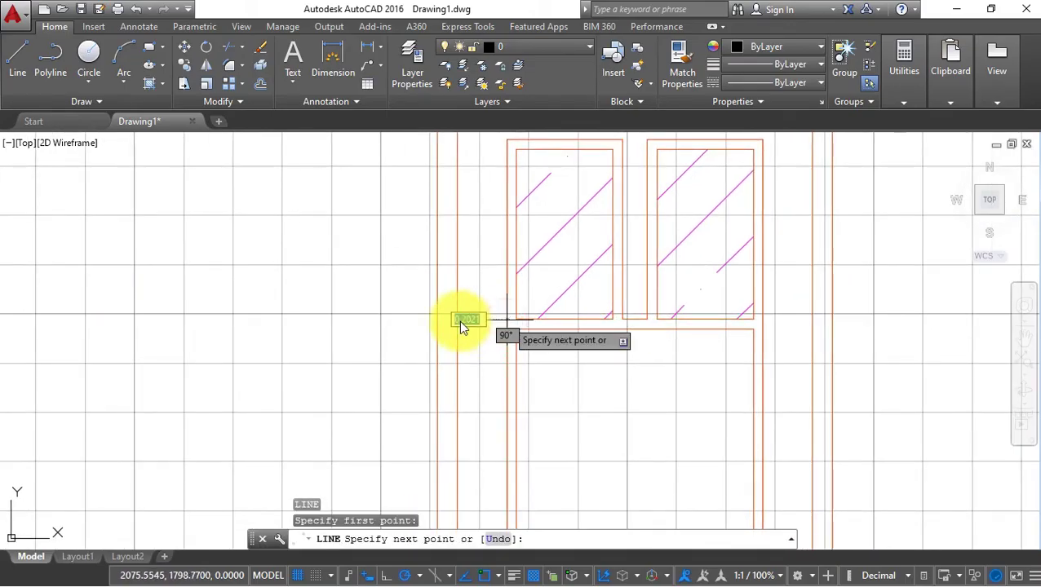
left_click(457, 319)
key("Return")
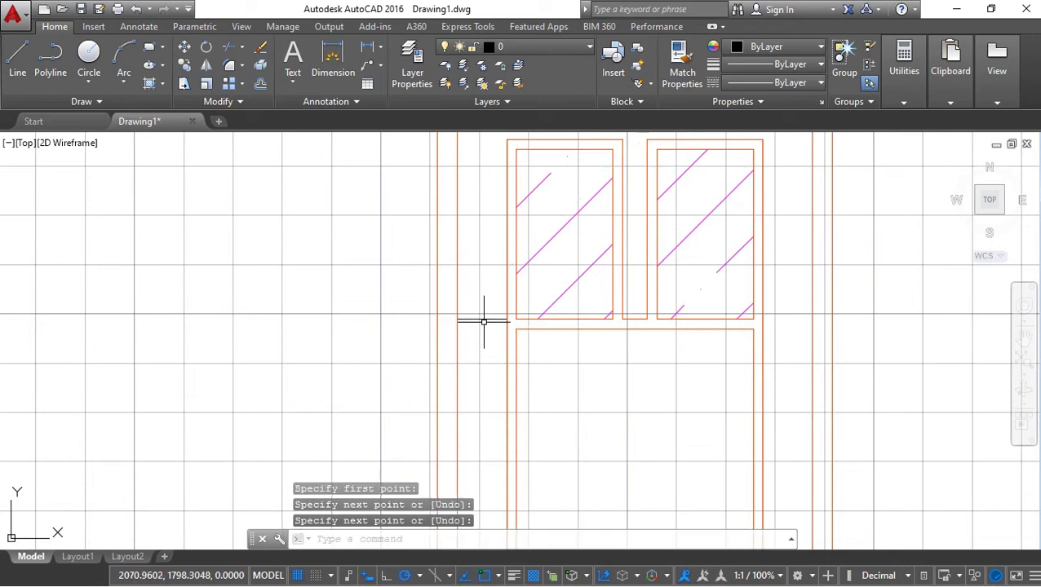
- Draw the handle-plate outline with lines: 20 down, 5 left, then back up to close
middle_click_drag(483, 325, 487, 299)
type("l")
key("Return")
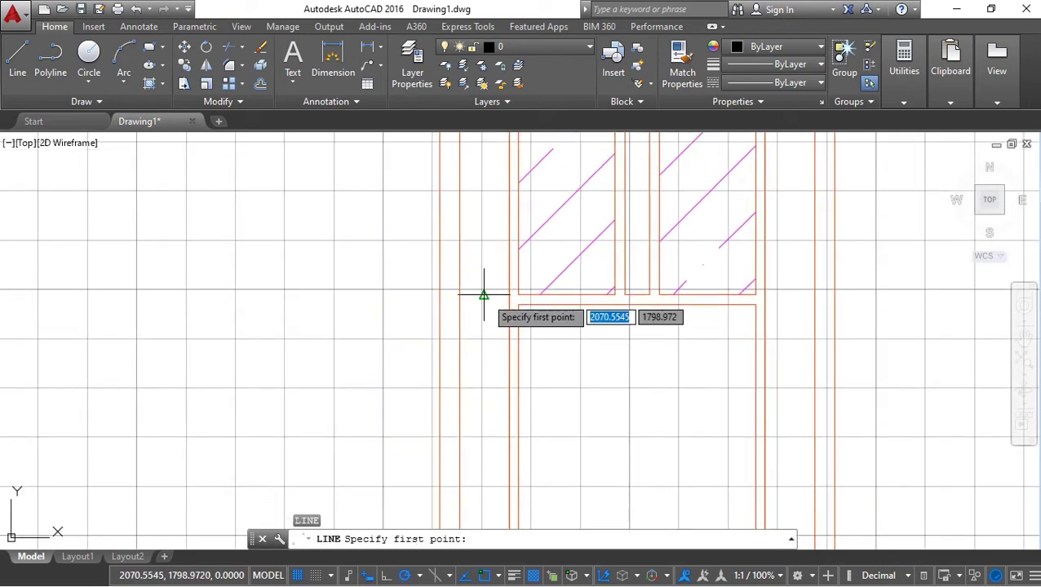
left_click(485, 296)
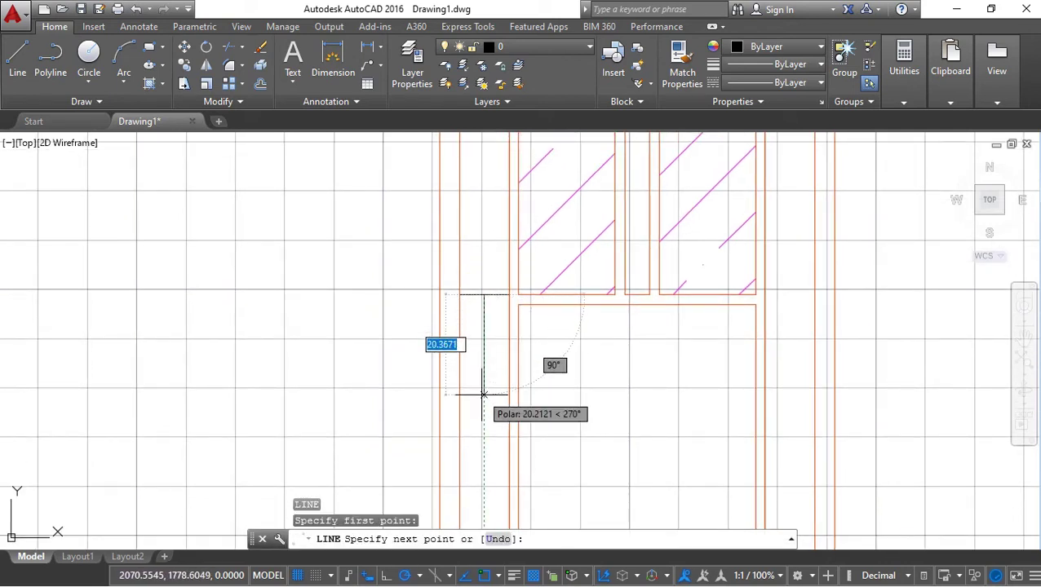
type("20")
key("Return")
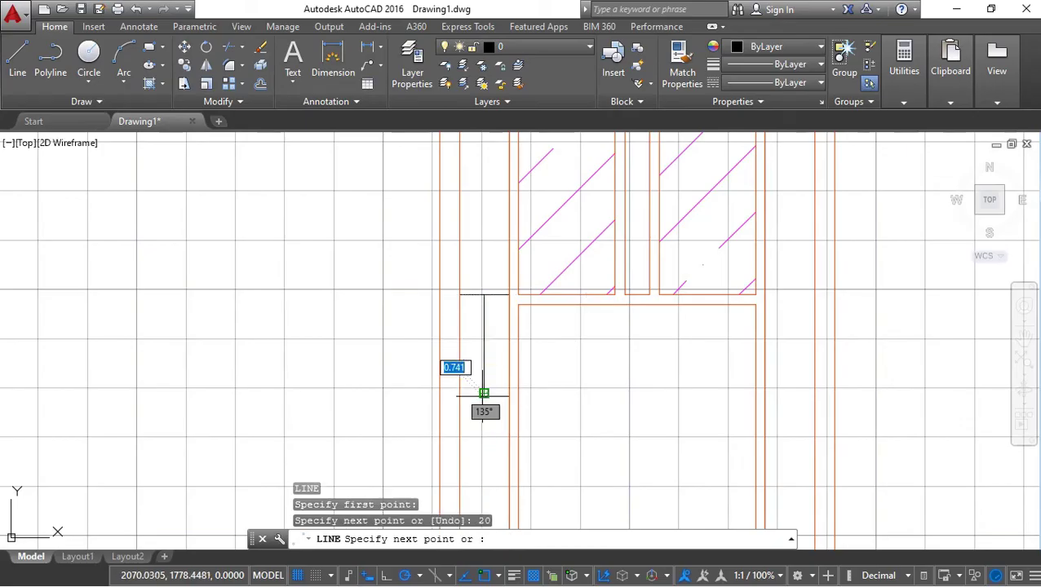
scroll(465, 396, "up", 2)
scroll(464, 396, "up", 2)
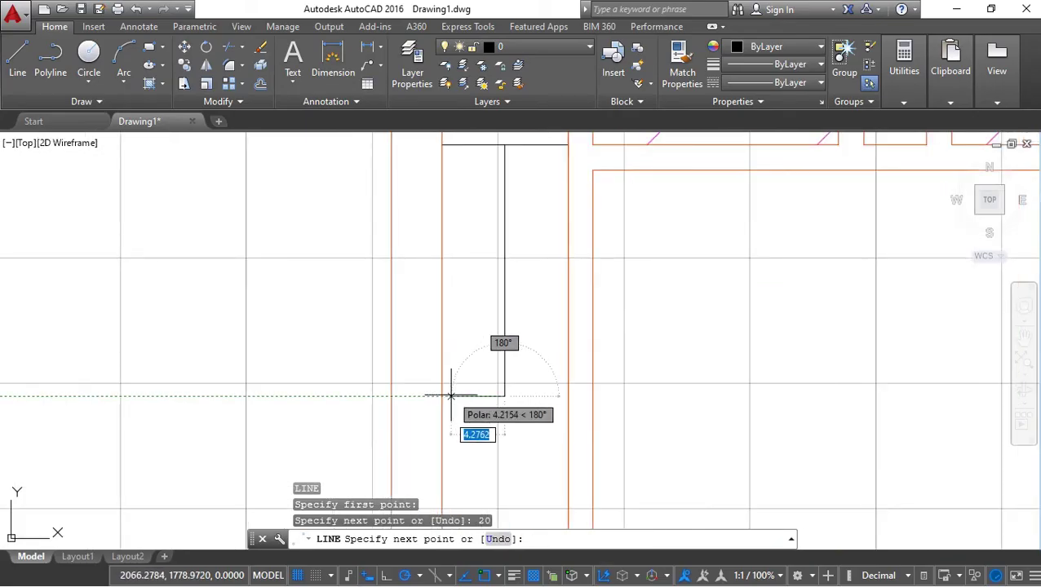
type("5")
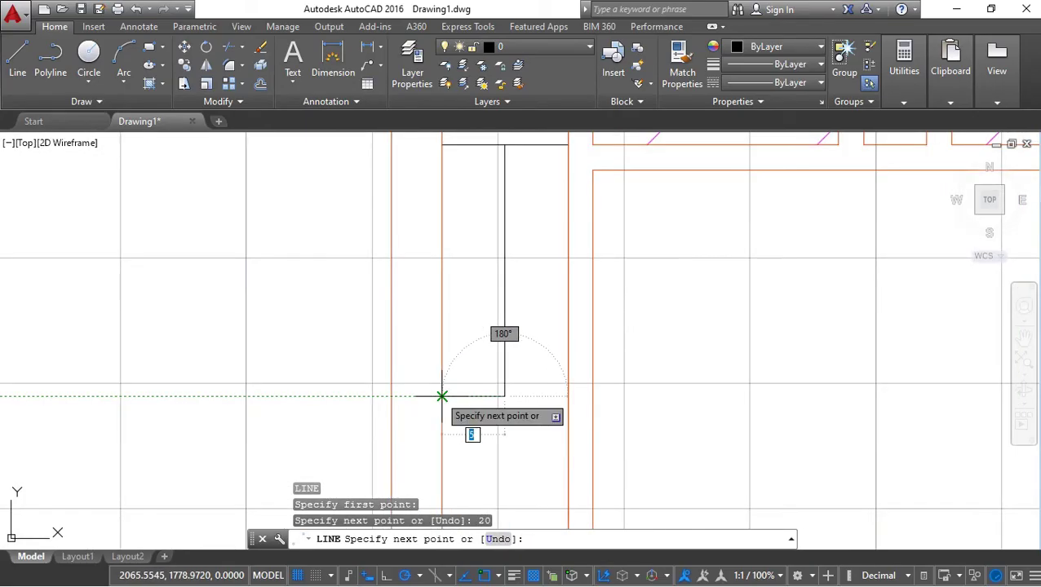
key("Return")
left_click(442, 144)
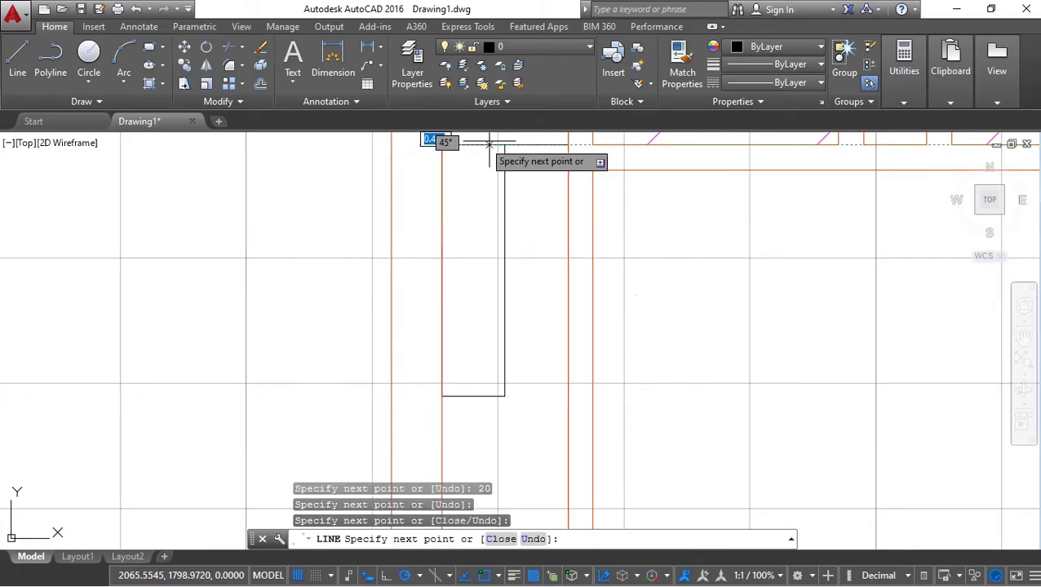
key("Return")
key("Return")
- Window-select the new 5-by-20 handle-plate outline
scroll(428, 144, "down", 4)
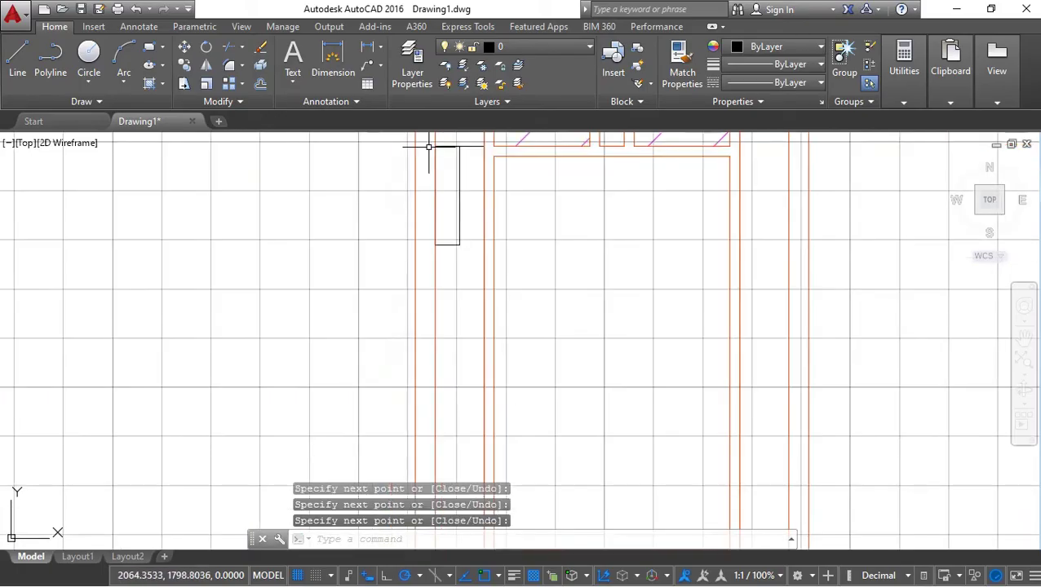
left_click(429, 143)
left_click(466, 257)
scroll(442, 223, "up", 2)
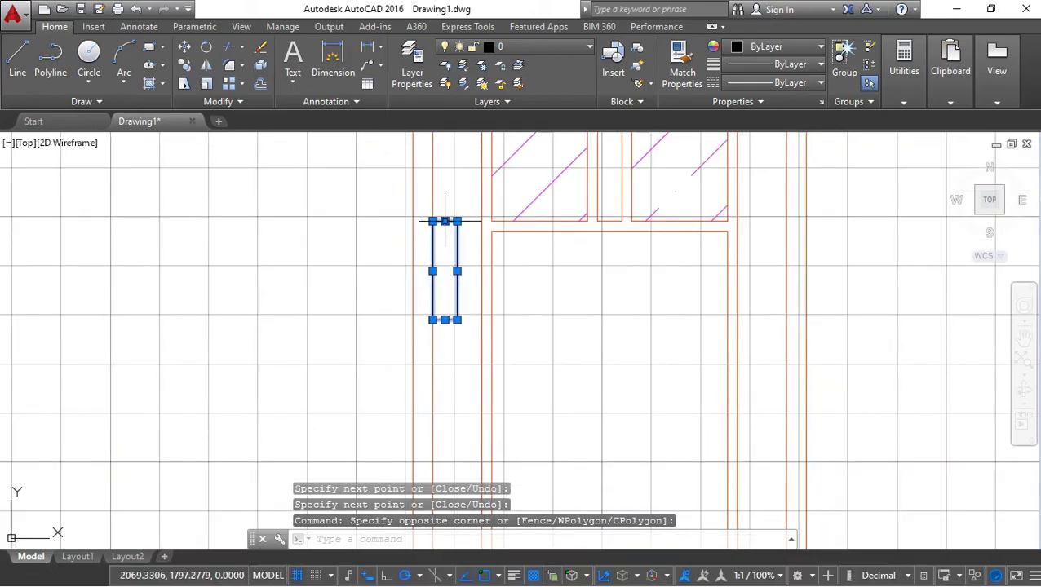
scroll(448, 220, "up", 2)
- Move the handle plate slightly right from its top-edge midpoint
middle_click_drag(448, 220, 427, 225)
type("m")
key("Return")
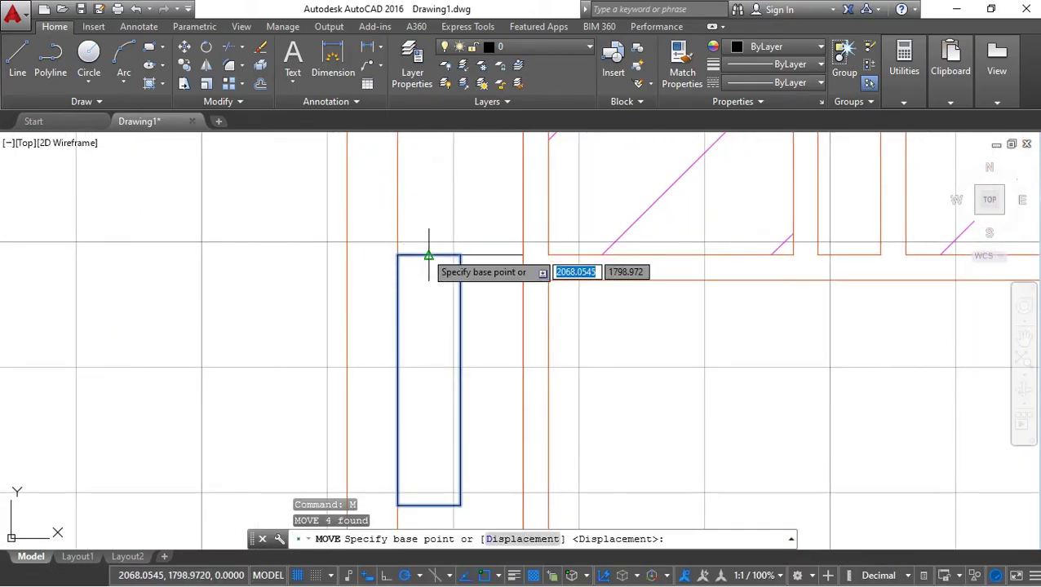
left_click(430, 253)
left_click(460, 254)
scroll(488, 314, "down", 3)
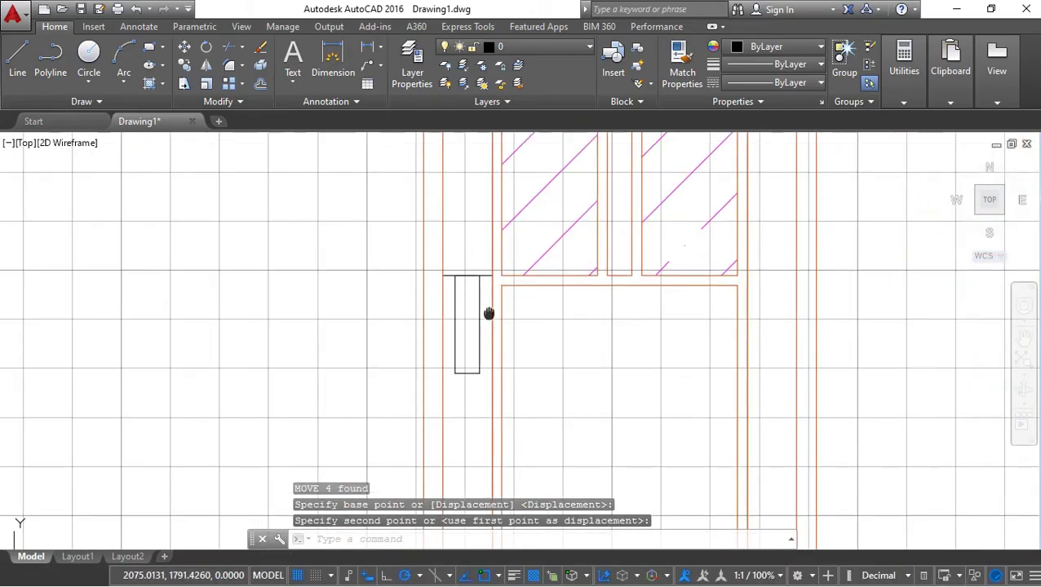
scroll(487, 283, "up", 3)
- Erase the stray duplicate line on the plate's top edge
left_click(487, 282)
left_click(481, 261)
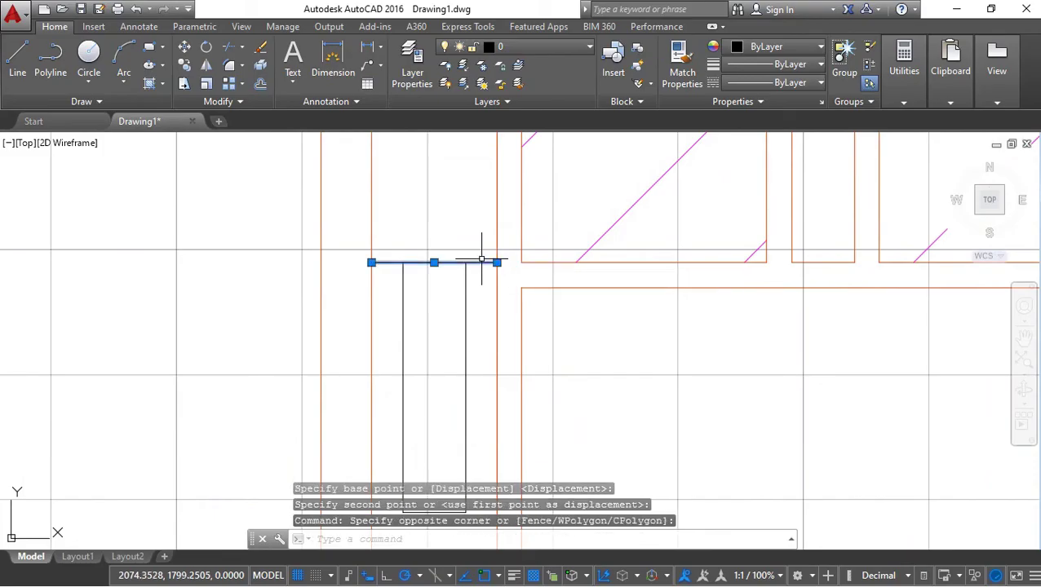
key("Delete")
scroll(480, 278, "down", 2)
scroll(477, 310, "down", 2)
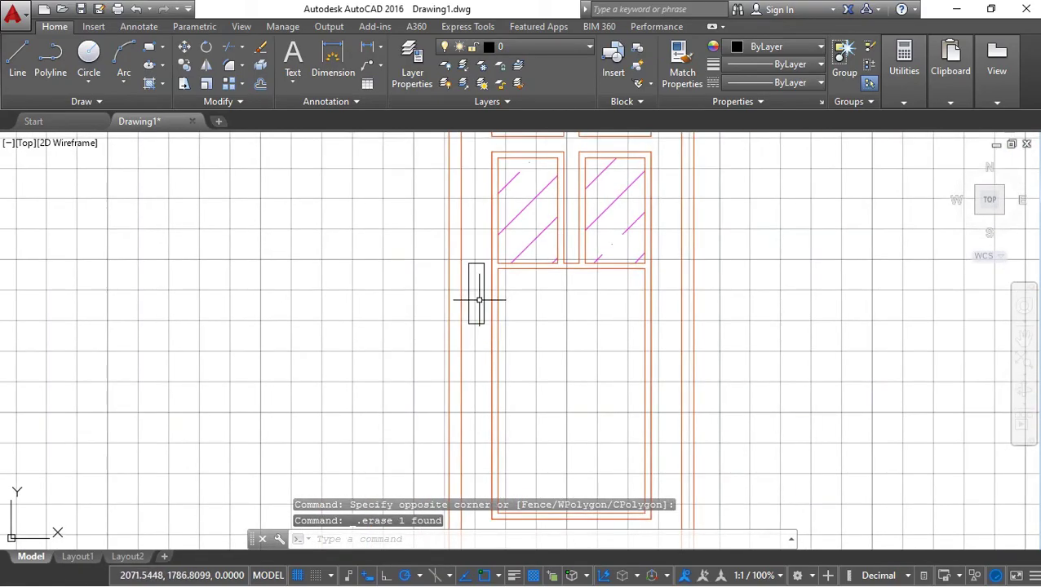
scroll(478, 301, "up", 3)
middle_click_drag(467, 252, 468, 258)
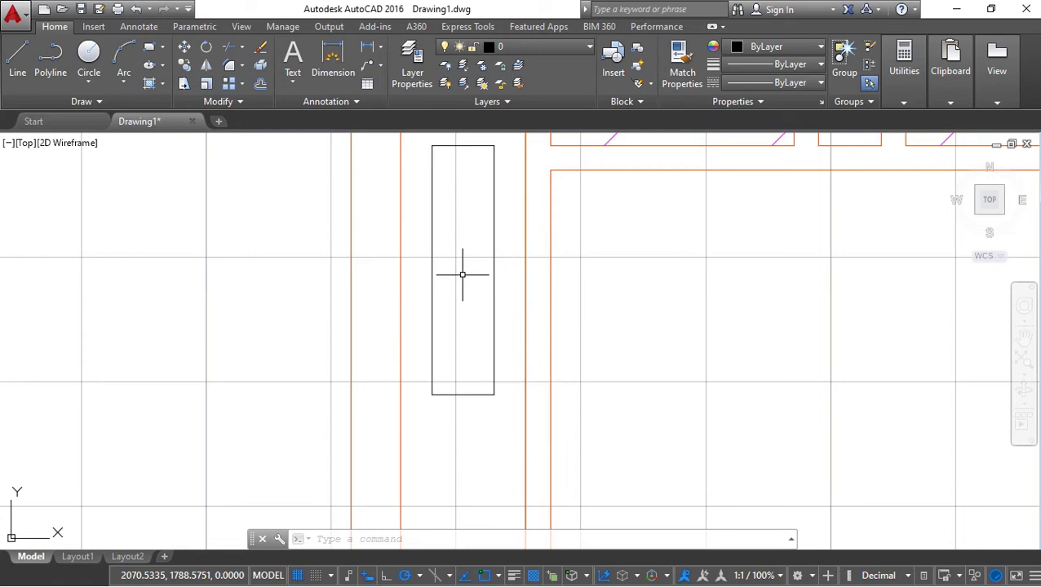
- Draw a horizontal line across the plate between its left and right edges
type("l")
key("Return")
left_click(432, 270)
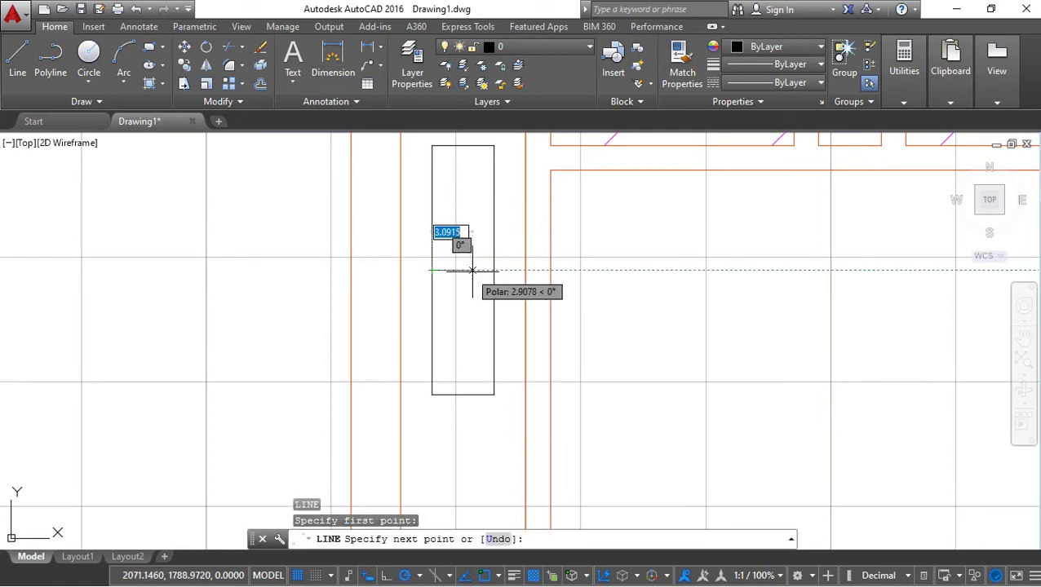
left_click(493, 270)
key("Return")
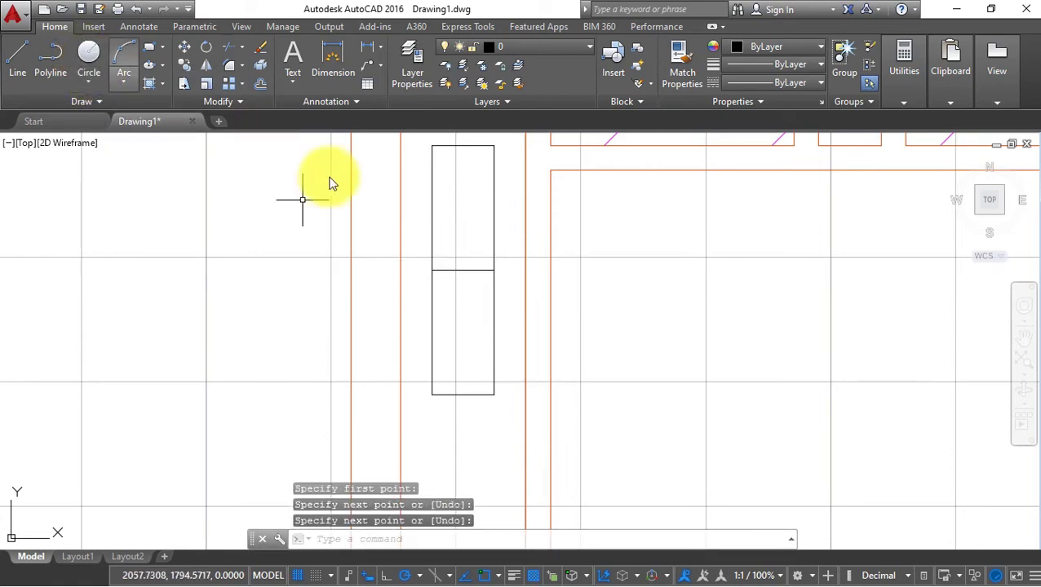
- Draw the round rose circle on the middle line's midpoint, then erase that construction line
type("c")
key("Return")
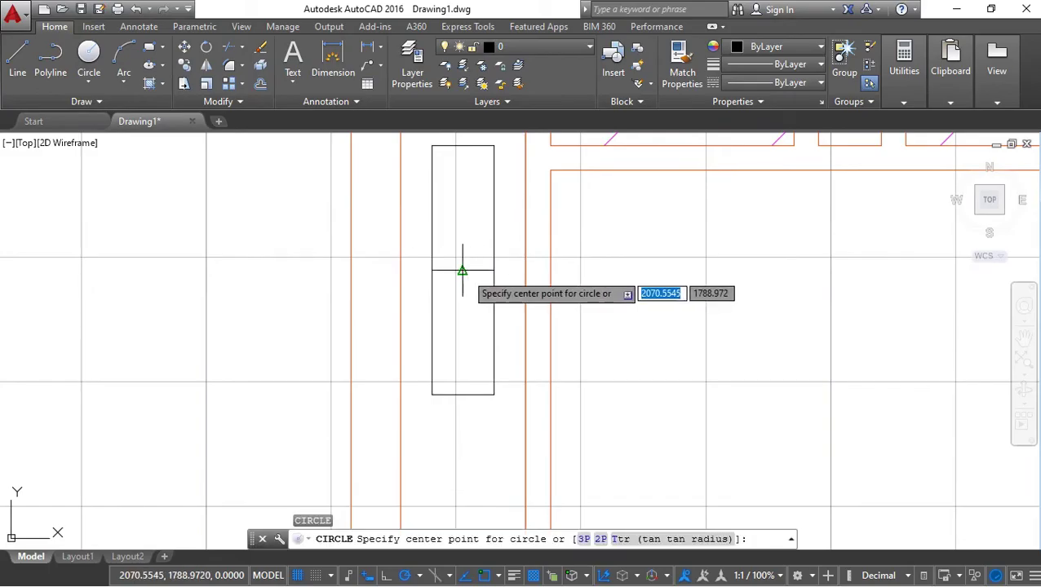
left_click(463, 270)
left_click(494, 270)
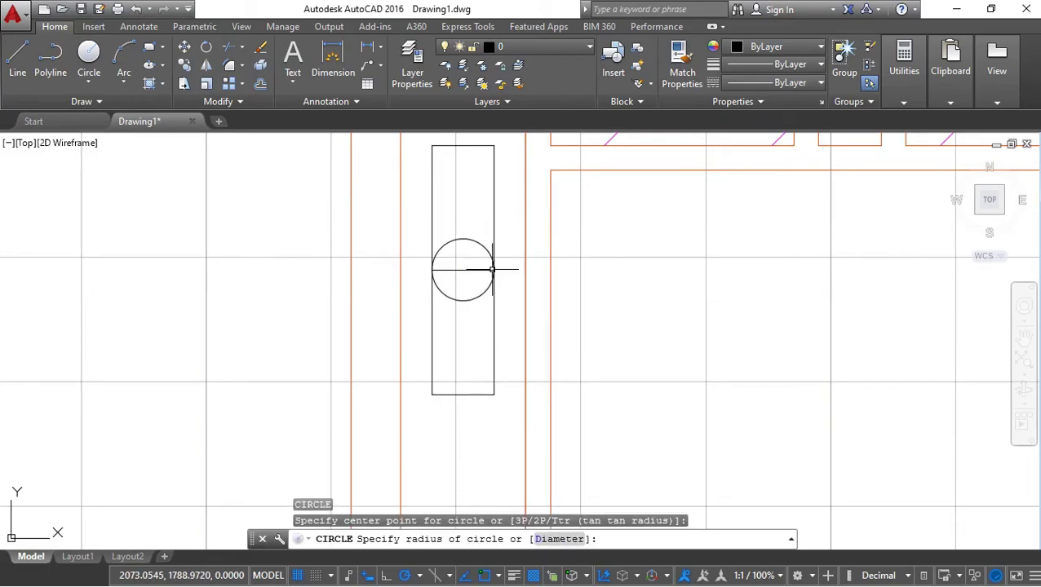
left_click(470, 268)
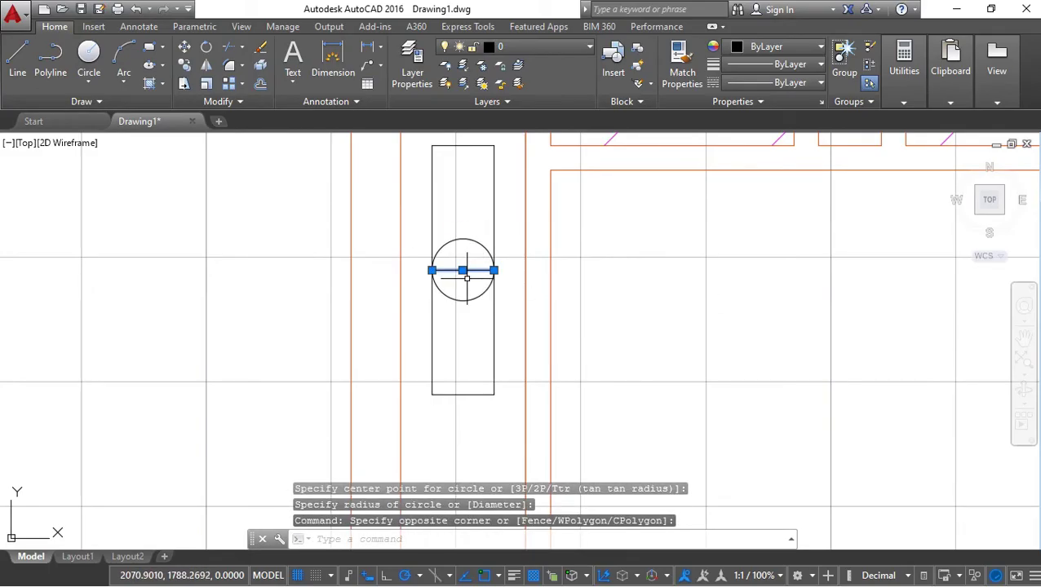
key("Delete")
scroll(475, 294, "down", 4)
scroll(477, 302, "up", 4)
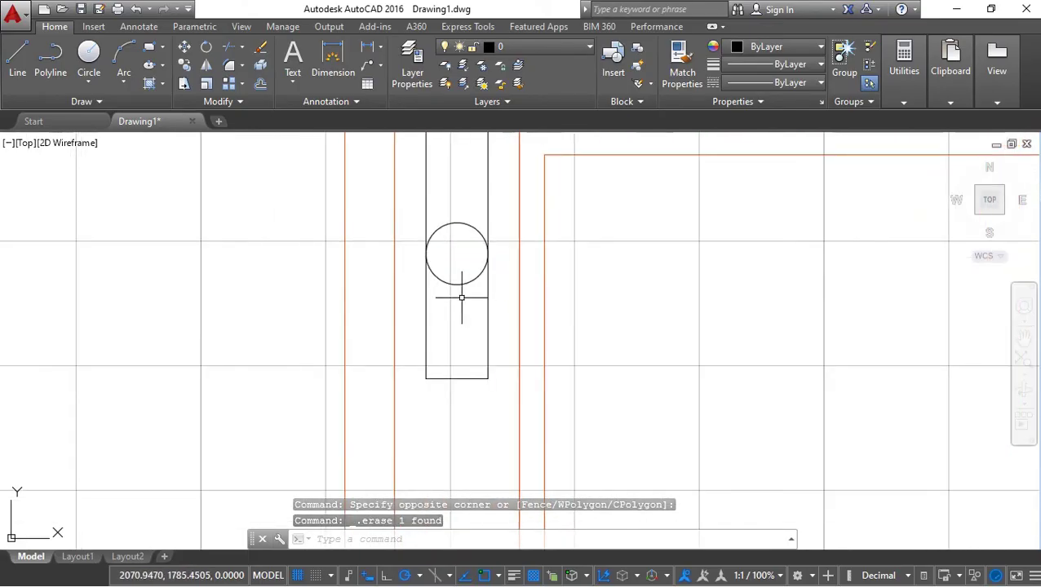
- Draw a vertical line through the rose from its top to its bottom
type("l")
key("Return")
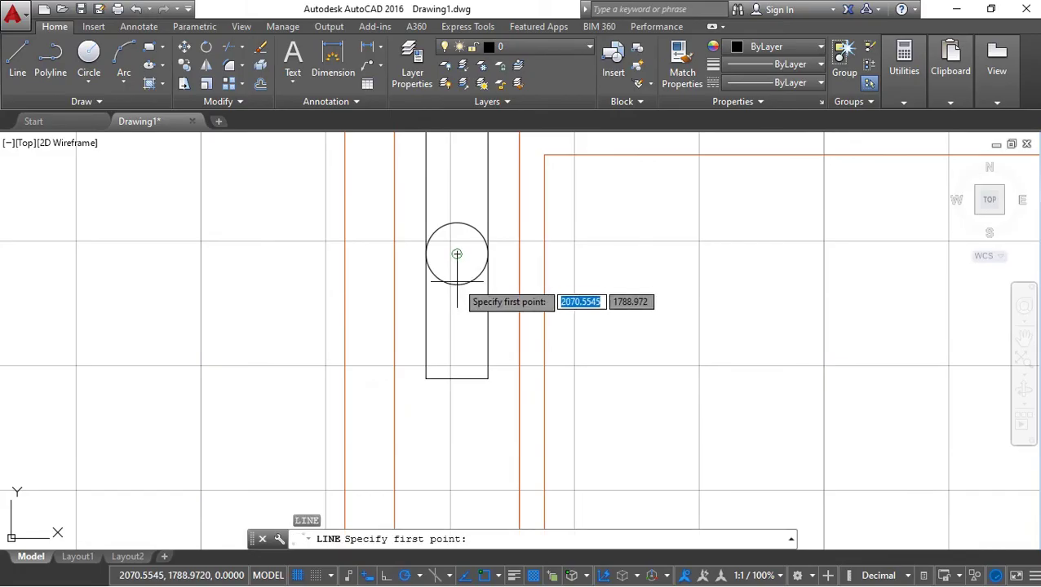
left_click(456, 224)
left_click(457, 285)
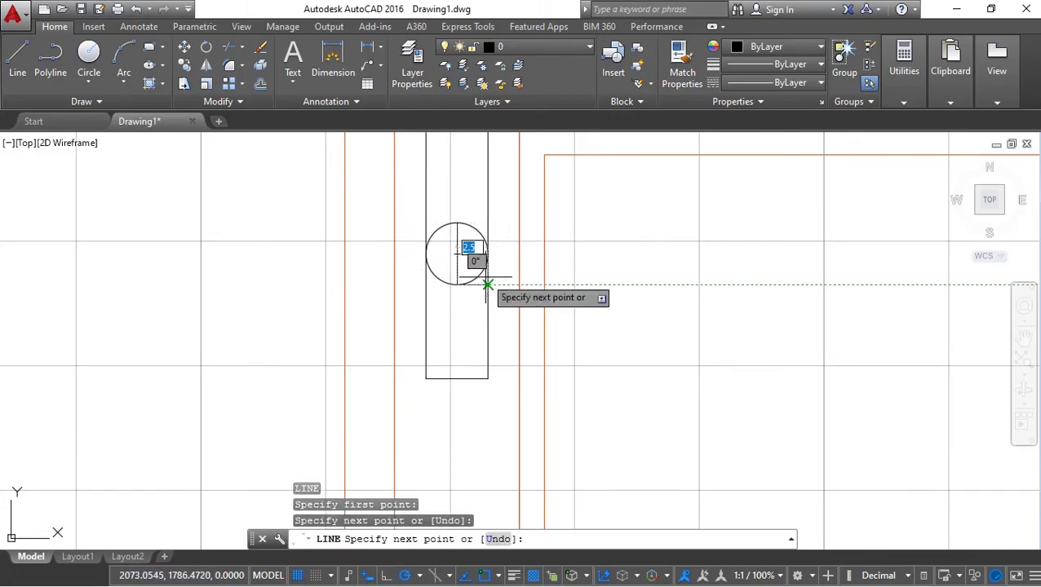
key("Return")
middle_click_drag(483, 290, 477, 315)
- Draw the 10-by-2 lever outline from the circle centre and window-select it
key("Return")
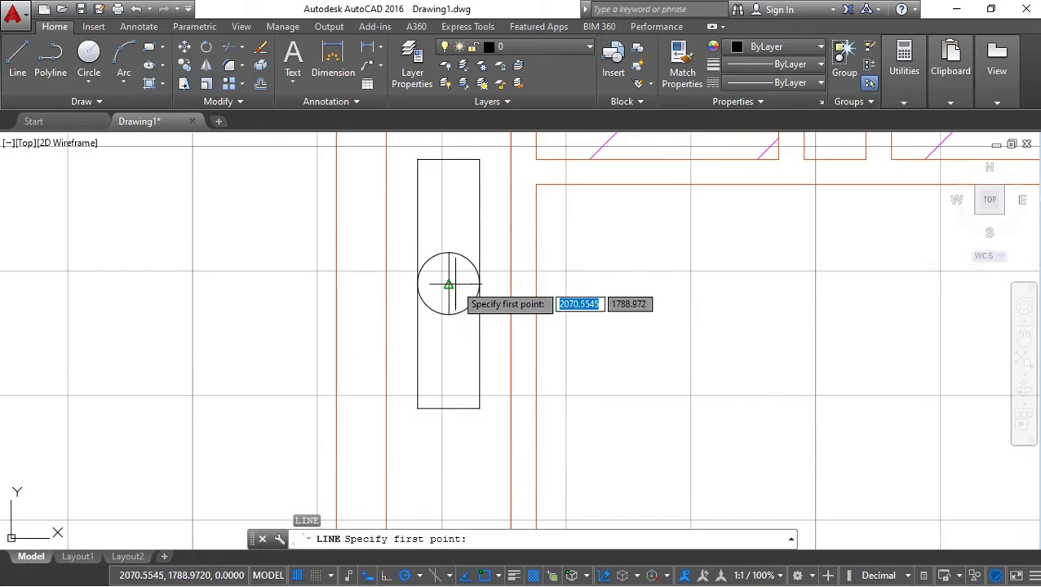
left_click(448, 285)
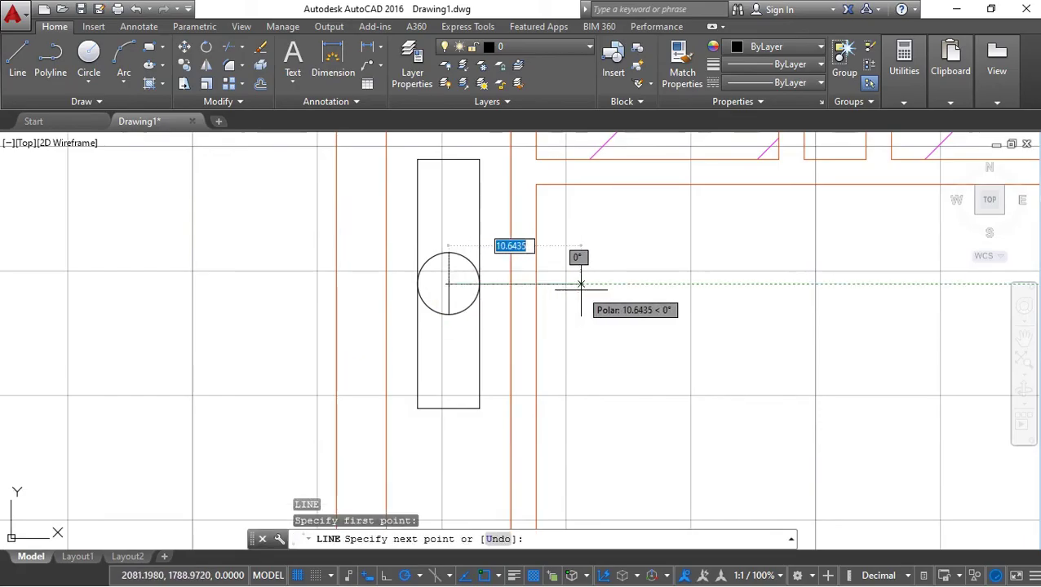
type("10")
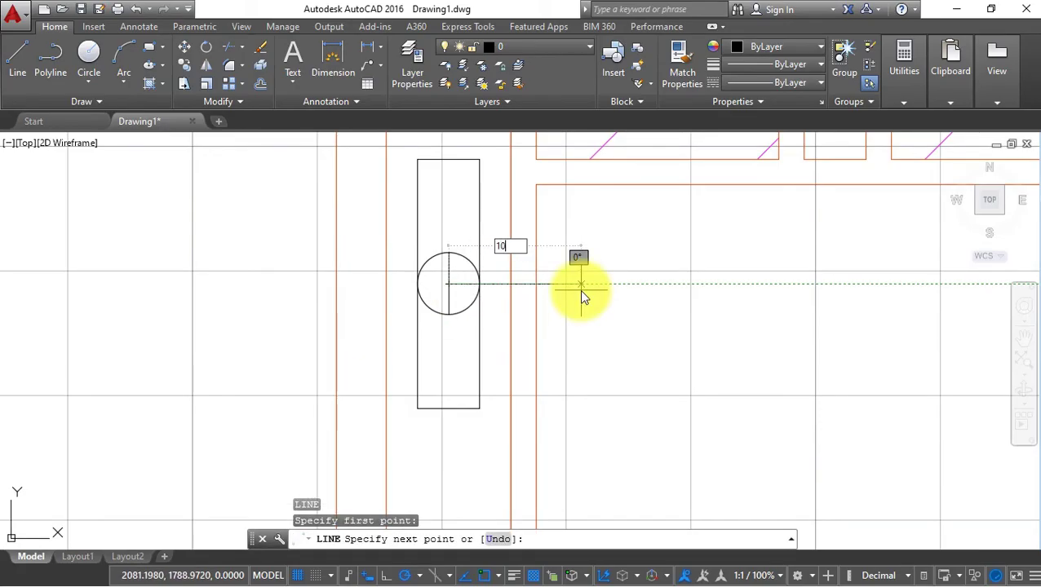
key("Return")
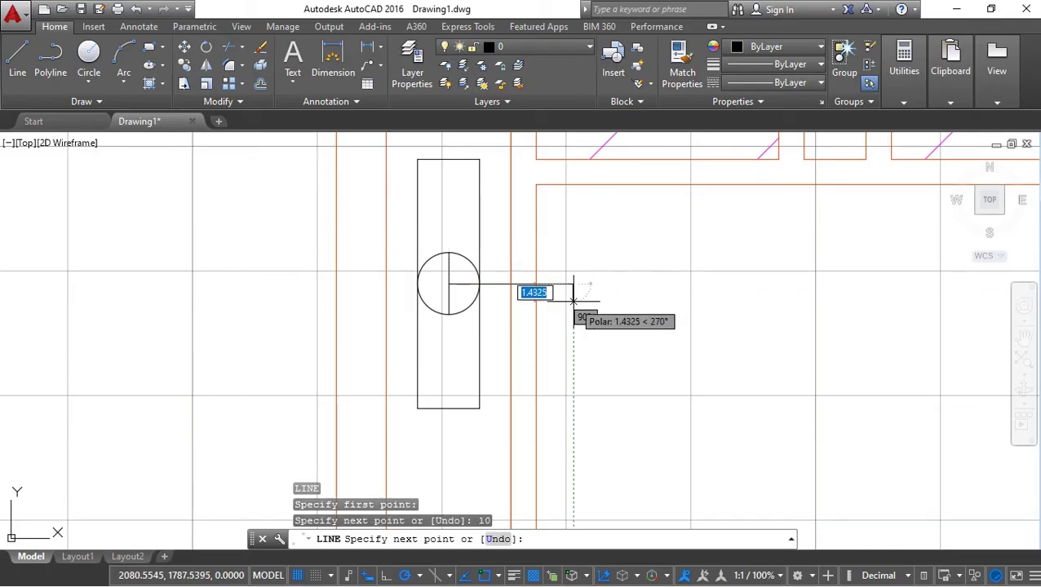
key("Return")
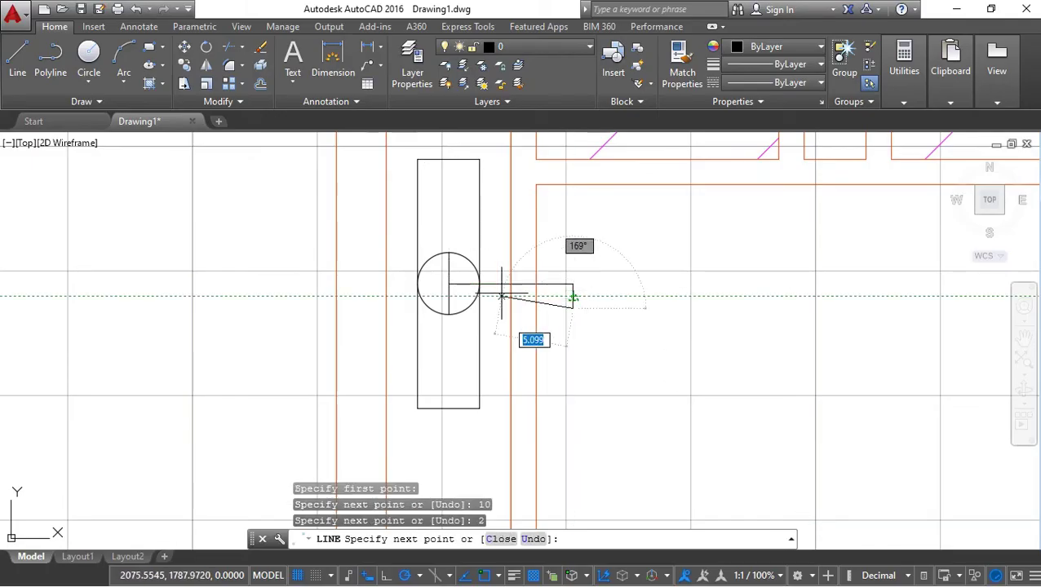
left_click(447, 308)
left_click(448, 284)
key("Escape")
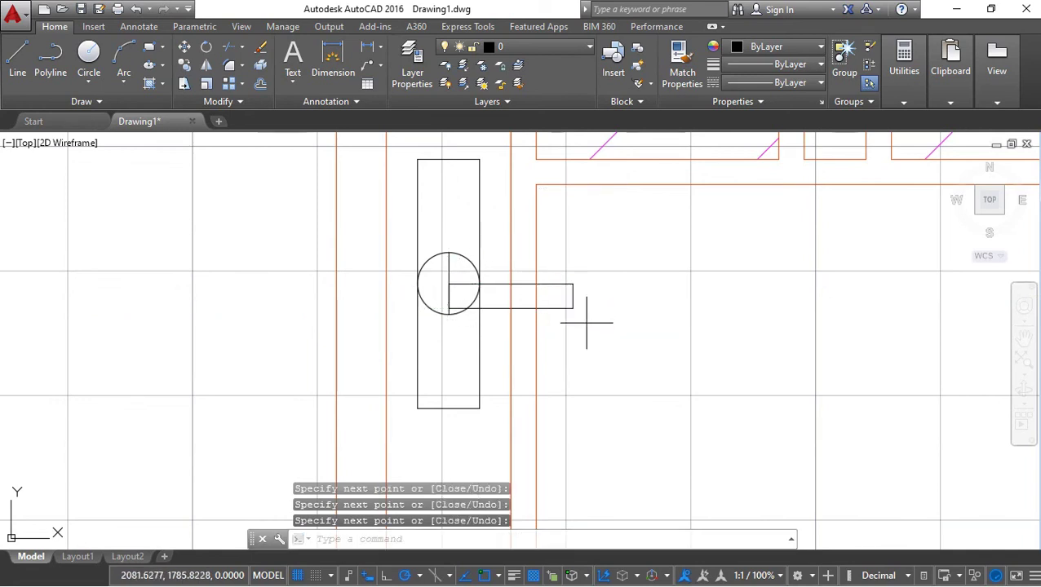
left_click_drag(590, 318, 571, 281)
middle_click_drag(571, 282, 566, 309)
- Move the lever rectangle so it is centred on the rose
type("M")
key("Return")
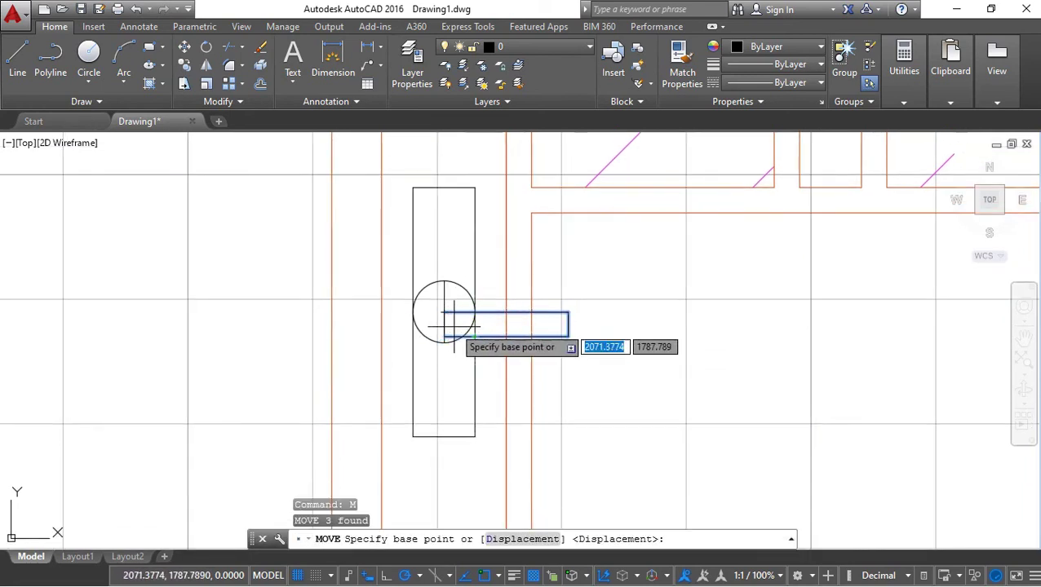
left_click(443, 313)
left_click(444, 313)
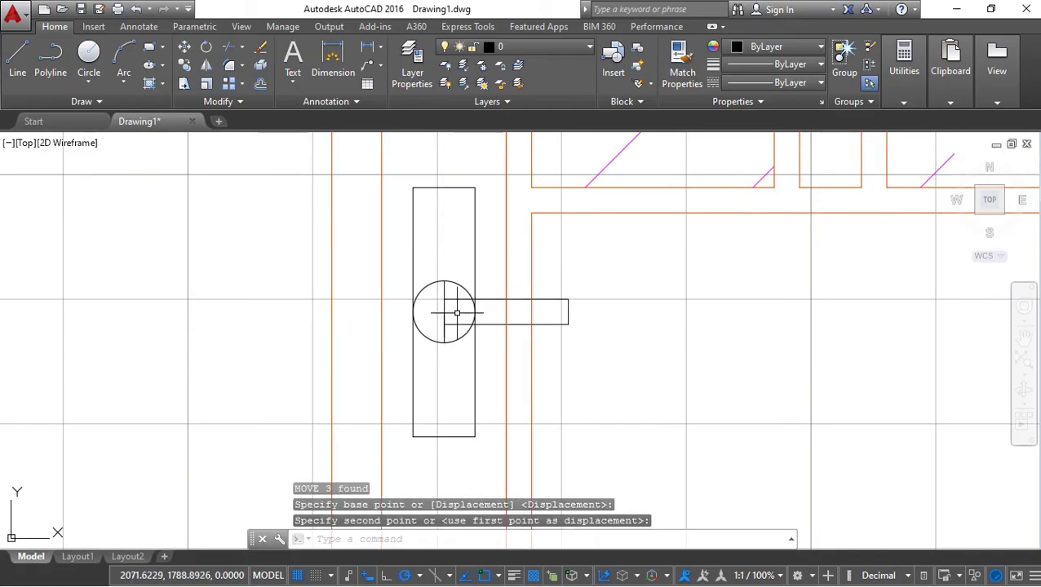
scroll(454, 310, "up", 4)
middle_click_drag(445, 311, 452, 314)
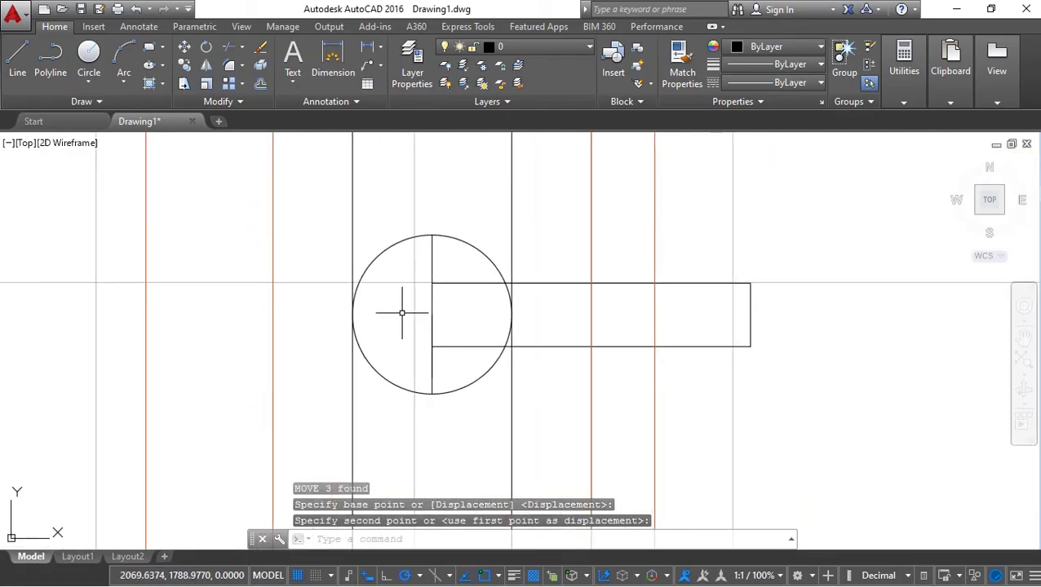
- Draw a small inner circle at the rose's centre
type("c")
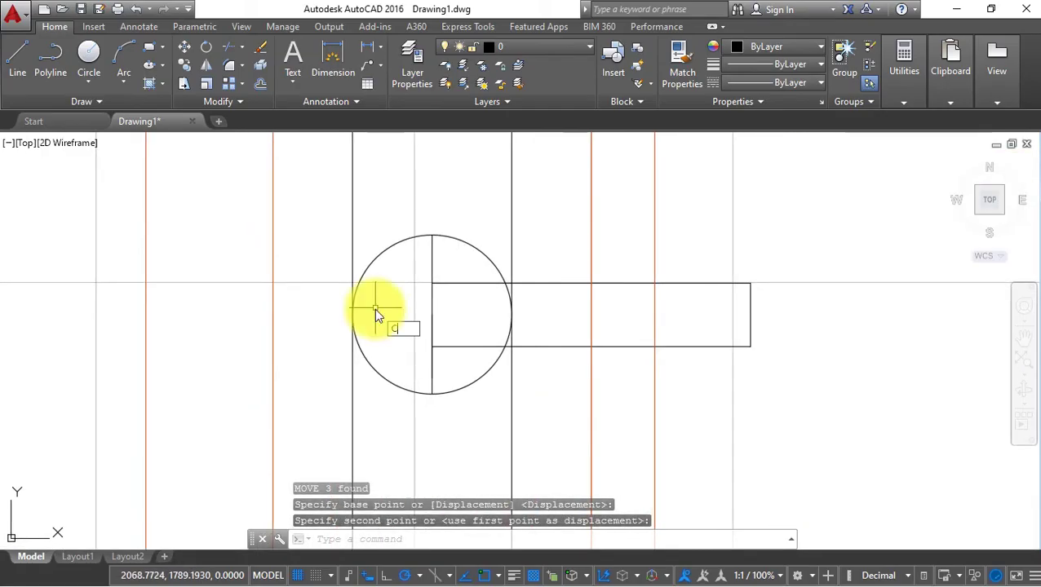
key("Return")
left_click(433, 314)
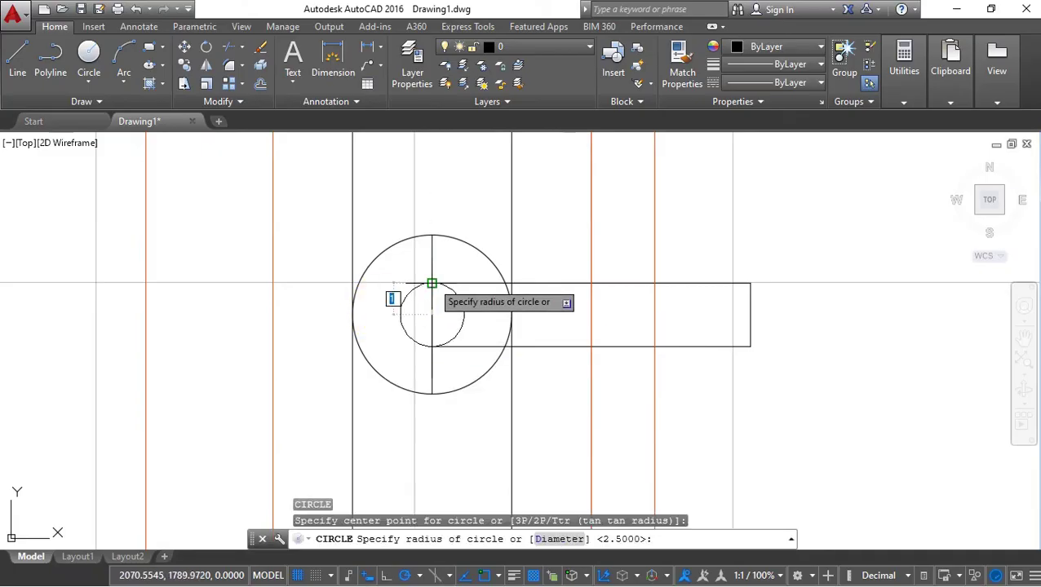
left_click(432, 283)
middle_click_drag(461, 314, 462, 334)
- Trim the circle segments overlapping the lever
key("Return")
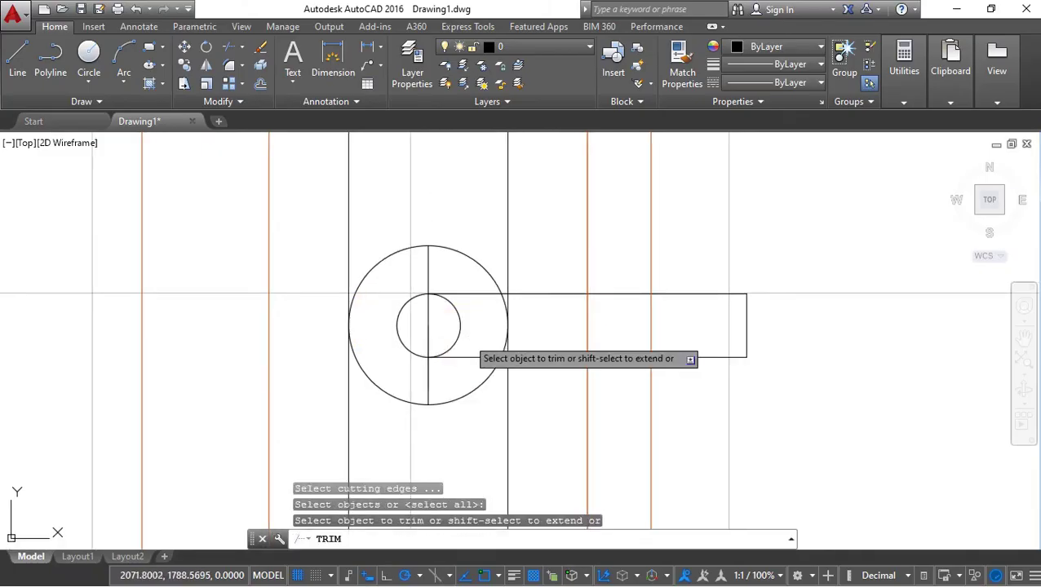
left_click(465, 330)
left_click(424, 305)
scroll(454, 289, "down", 3)
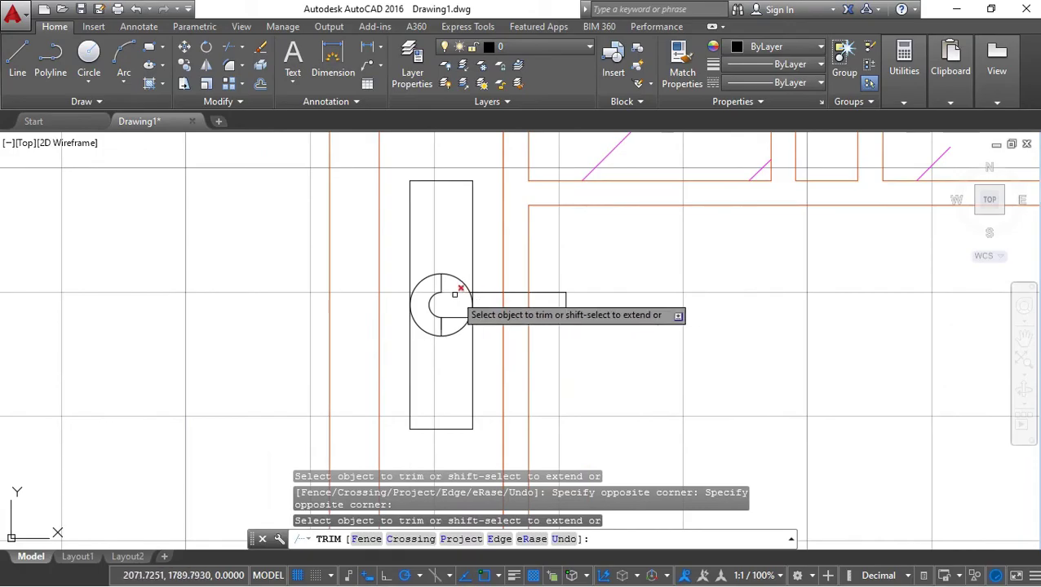
scroll(452, 291, "up", 2)
key("Return")
- Delete the short leftover vertical line beside the lever
left_click(434, 281)
left_click(432, 308)
key("Delete")
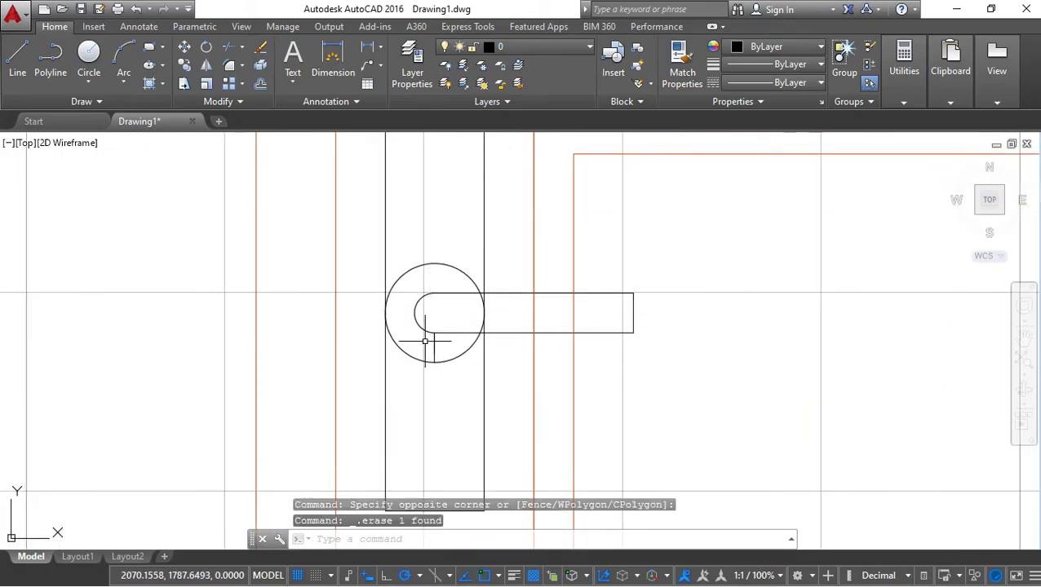
key("ctrl+z")
key("Escape")
scroll(460, 321, "up", 2)
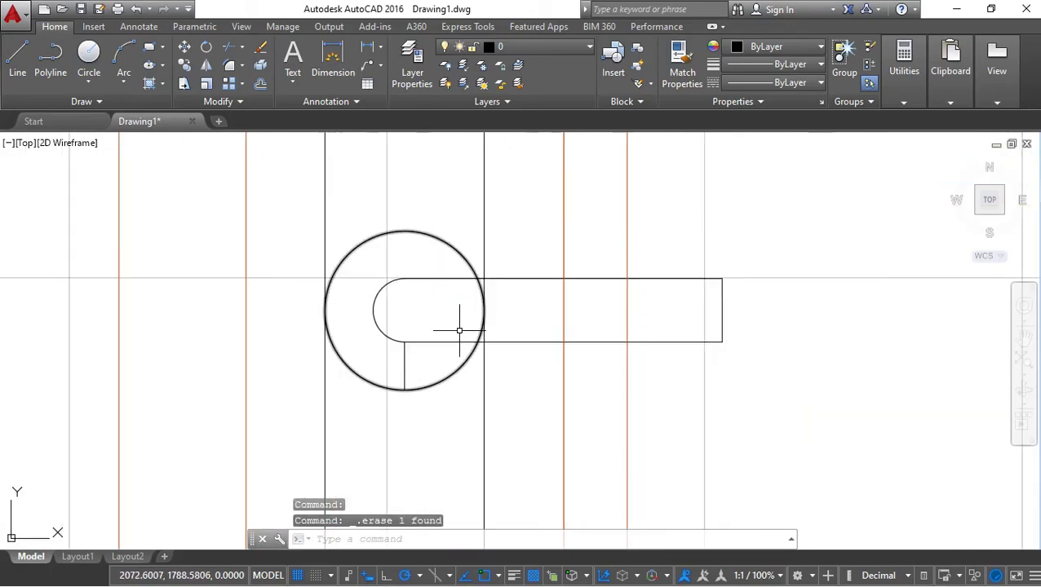
left_click(414, 344)
left_click(389, 353)
key("Delete")
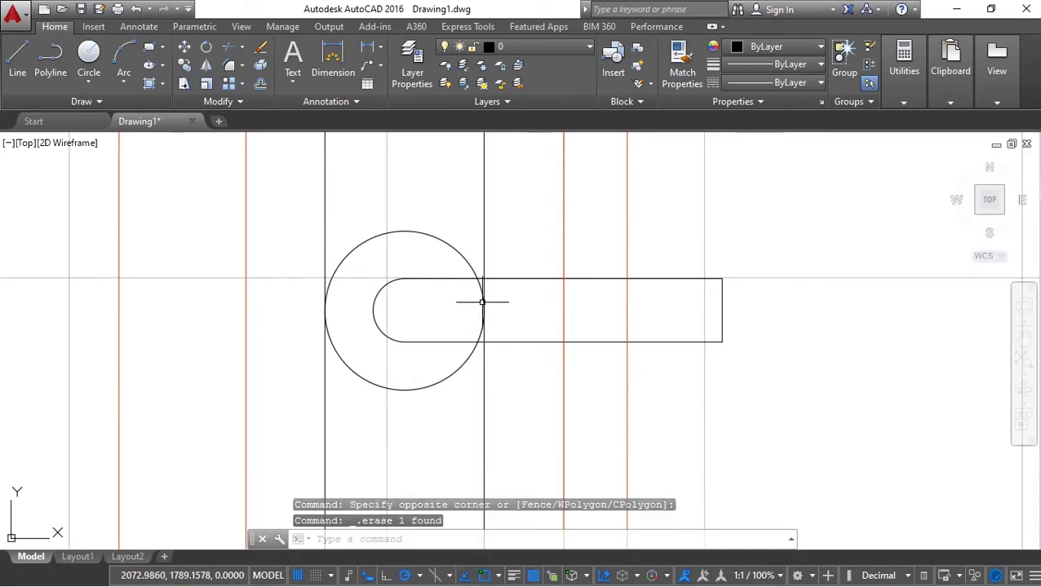
middle_click_drag(495, 328, 500, 334)
- Trim the circle arc inside the lever so it gets a rounded end
key("Return")
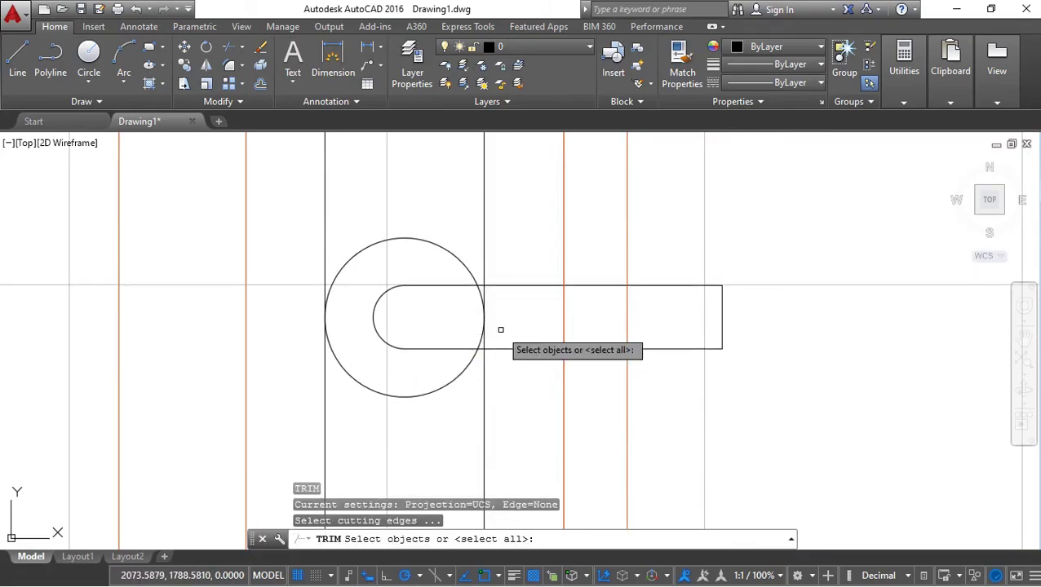
key("Return")
left_click(571, 325)
left_click(454, 304)
left_click(512, 303)
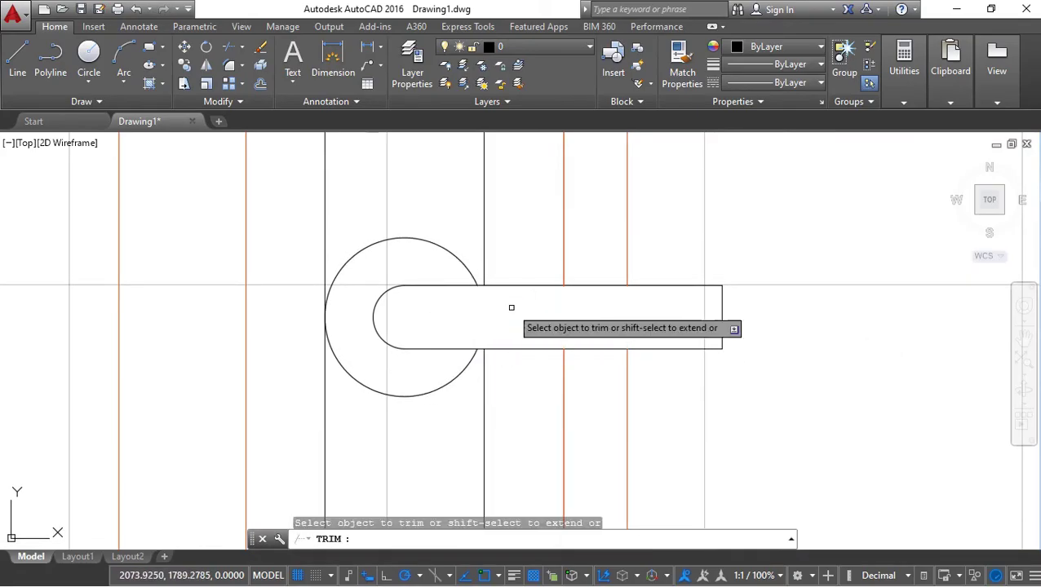
scroll(600, 304, "down", 6)
key("Return")
- Zoom out to the whole door and crossing-select the entire handle and plate
middle_click_drag(616, 305, 594, 351)
scroll(553, 330, "up", 2)
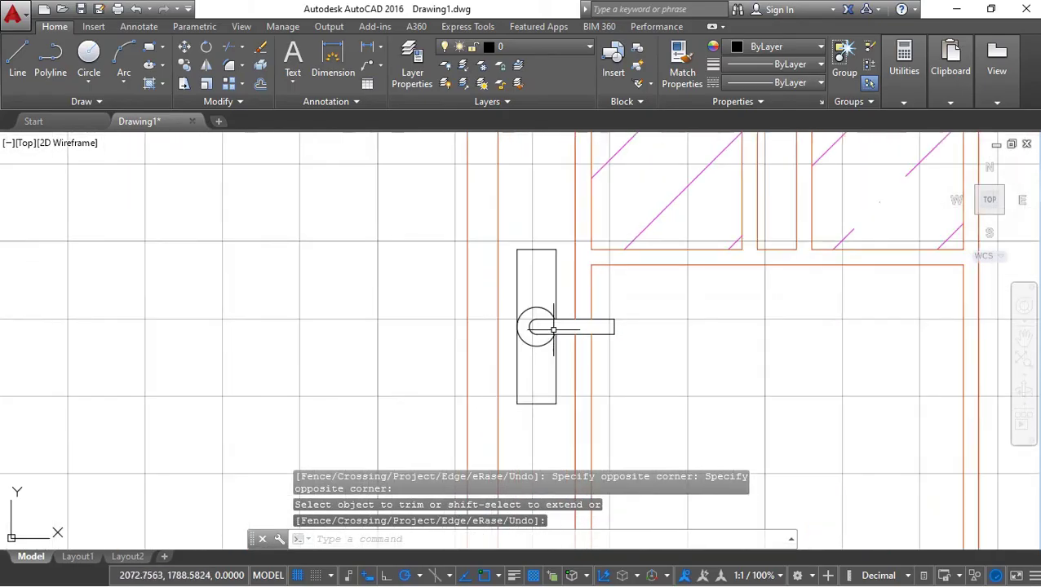
scroll(589, 303, "down", 5)
scroll(557, 326, "down", 1)
scroll(565, 318, "up", 1)
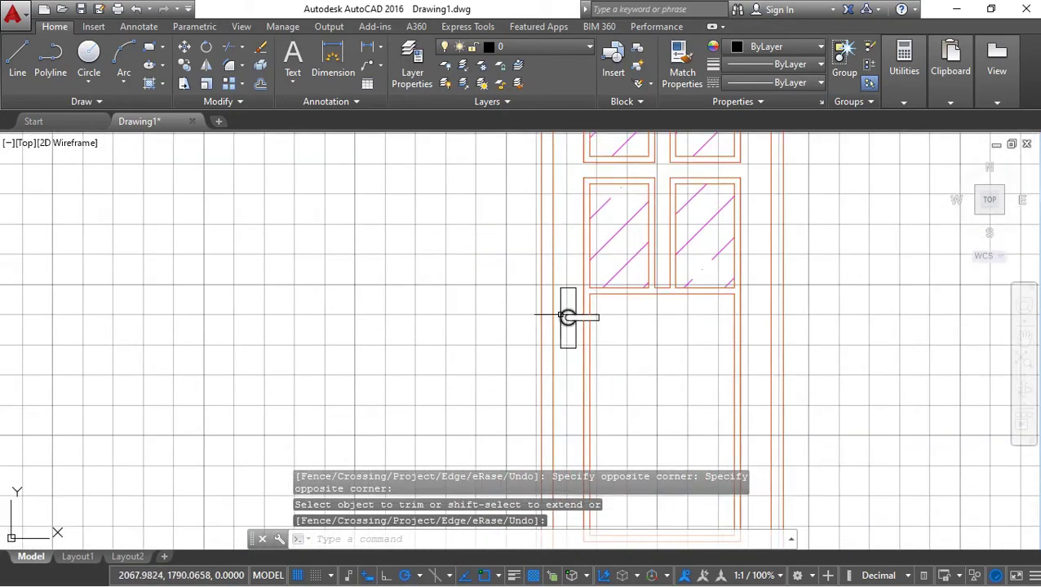
mouse_move(565, 318)
middle_mouse_down()
mouse_move(539, 336)
mouse_move(506, 300)
middle_mouse_up()
scroll(538, 336, "down", 4)
scroll(516, 325, "up", 3)
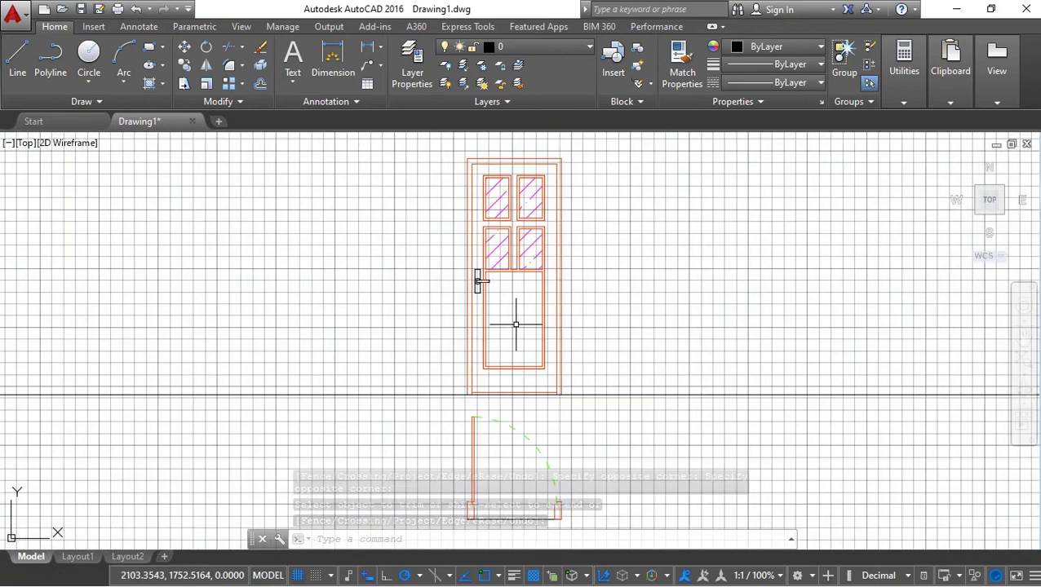
scroll(516, 325, "up", 2)
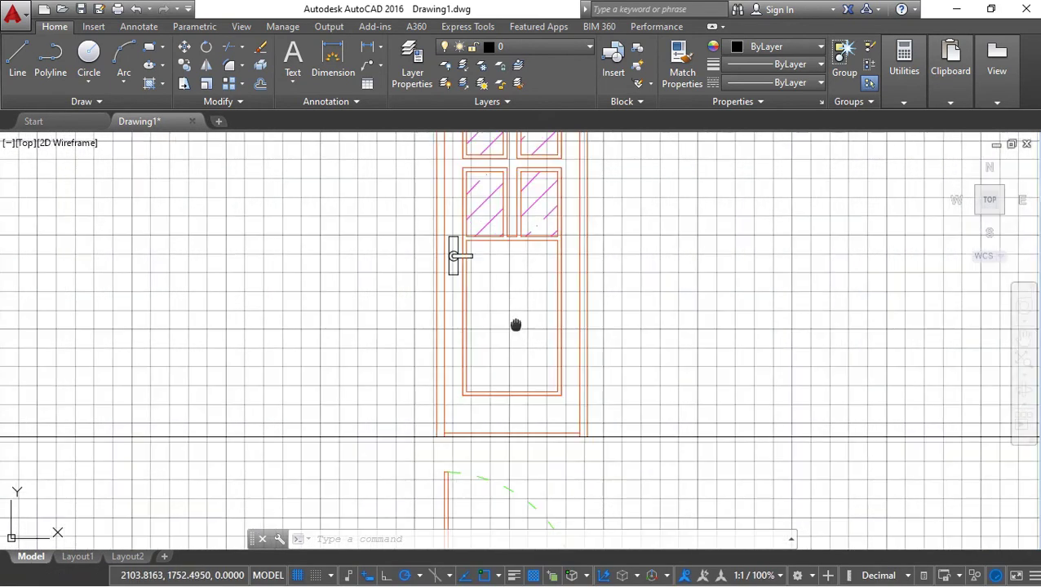
scroll(442, 302, "up", 1)
scroll(423, 267, "up", 2)
left_click(423, 267)
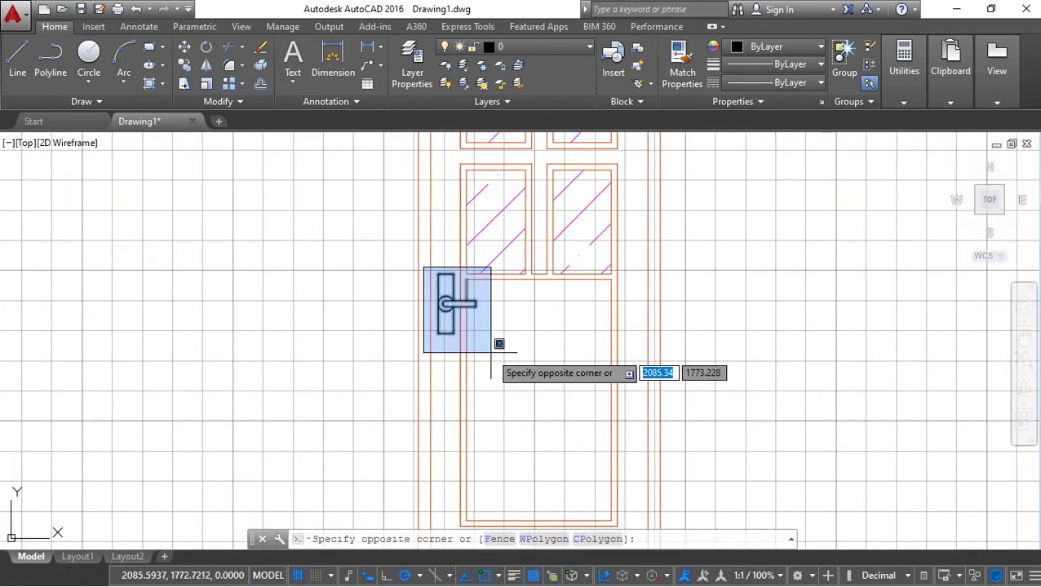
scroll(499, 351, "up", 2)
key("Escape")
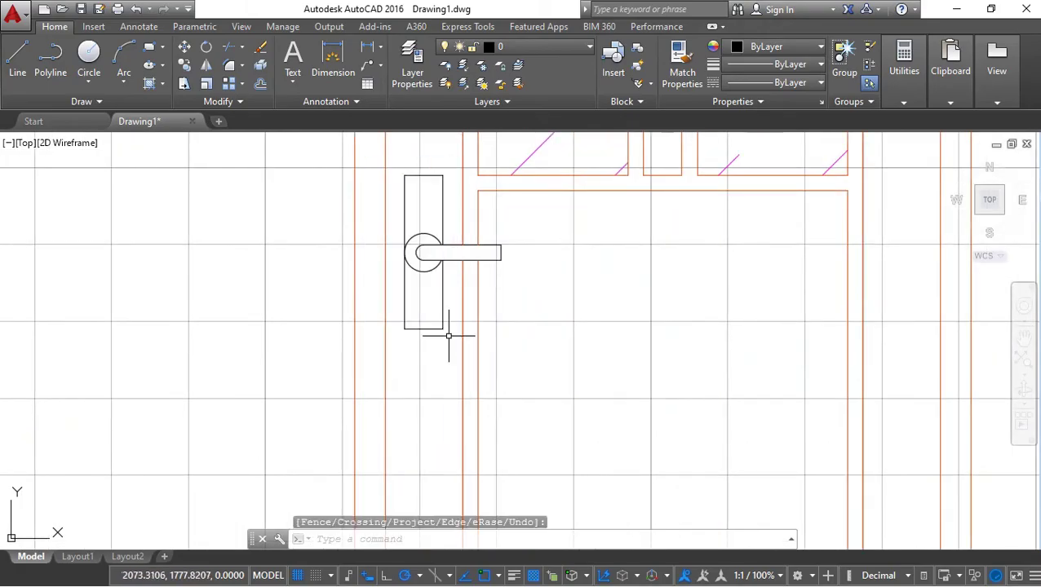
left_click(444, 334)
left_click(399, 168)
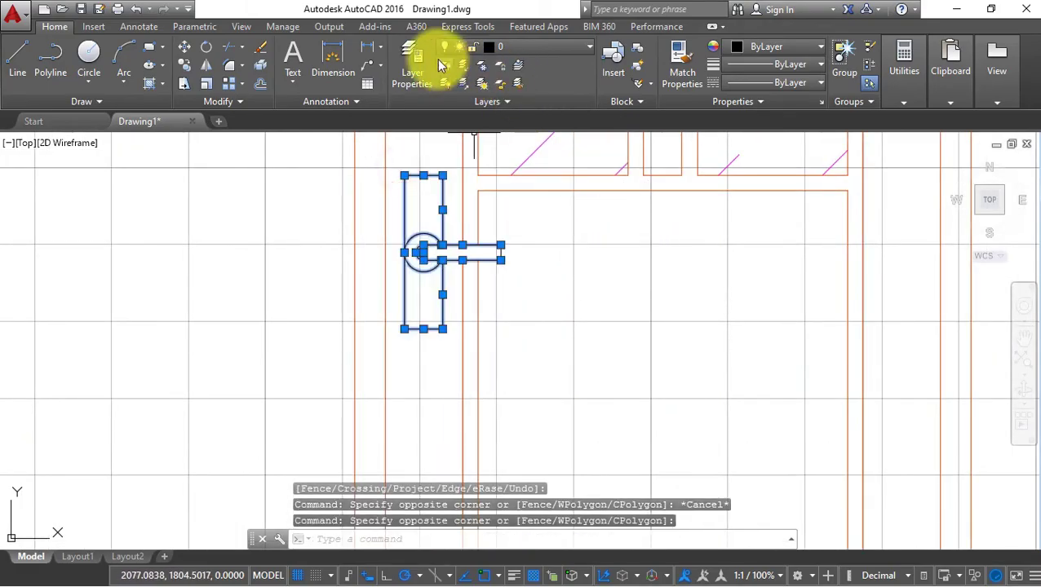
left_click(412, 55)
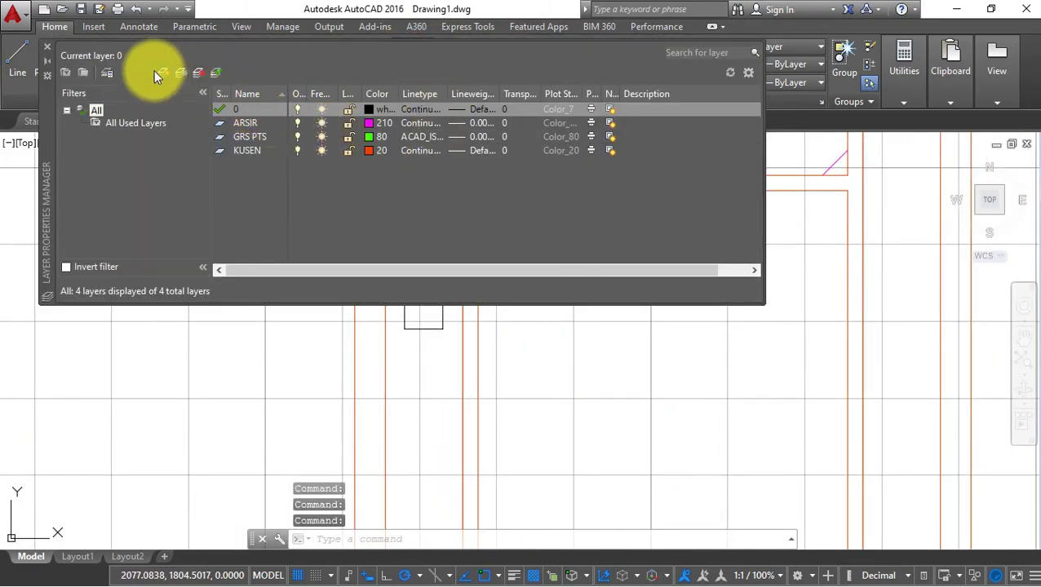
- Create a new HANDLE layer with colour 52
left_click(163, 74)
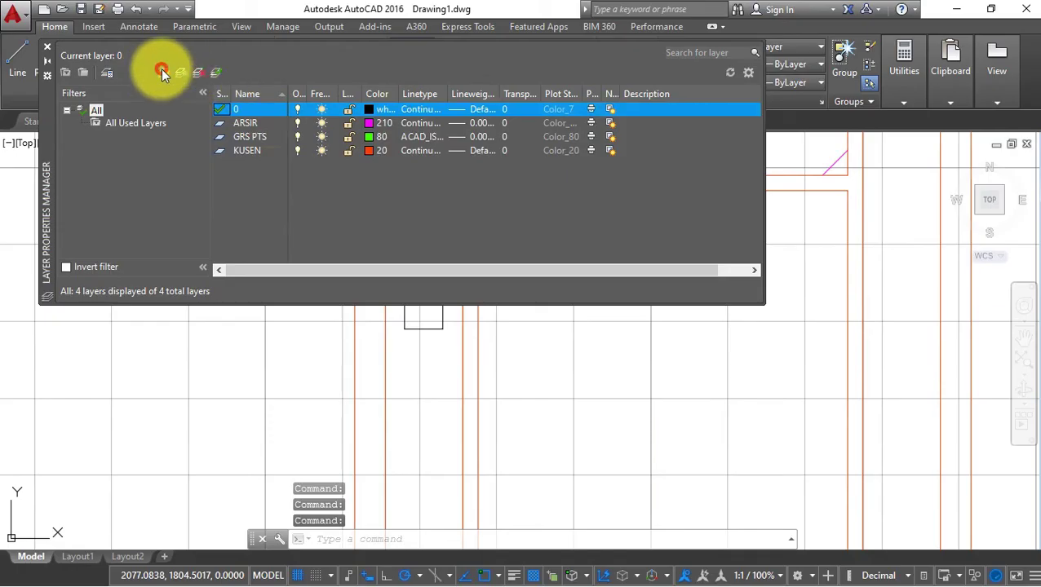
type("H")
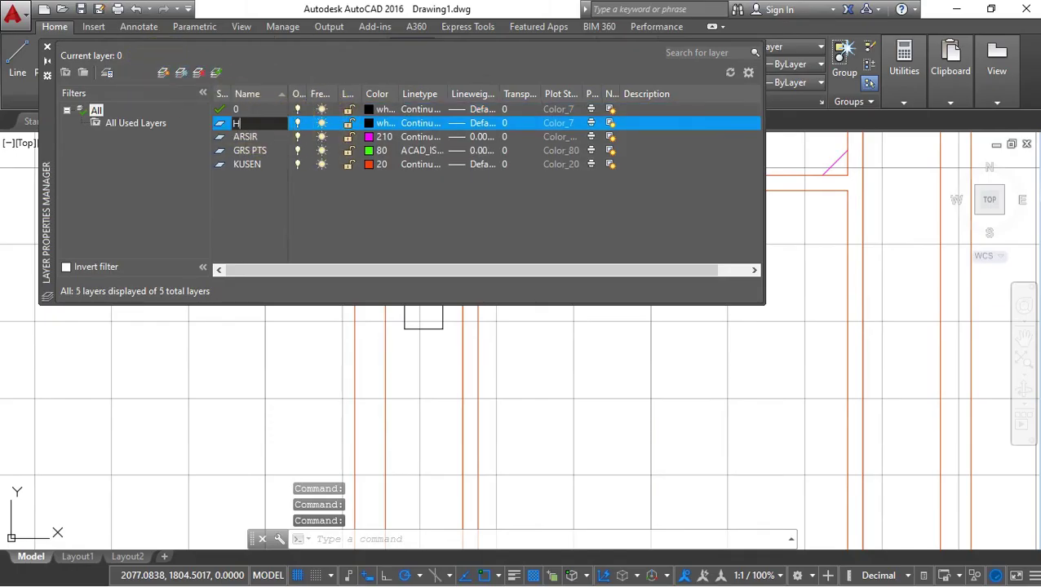
type("ANDLE")
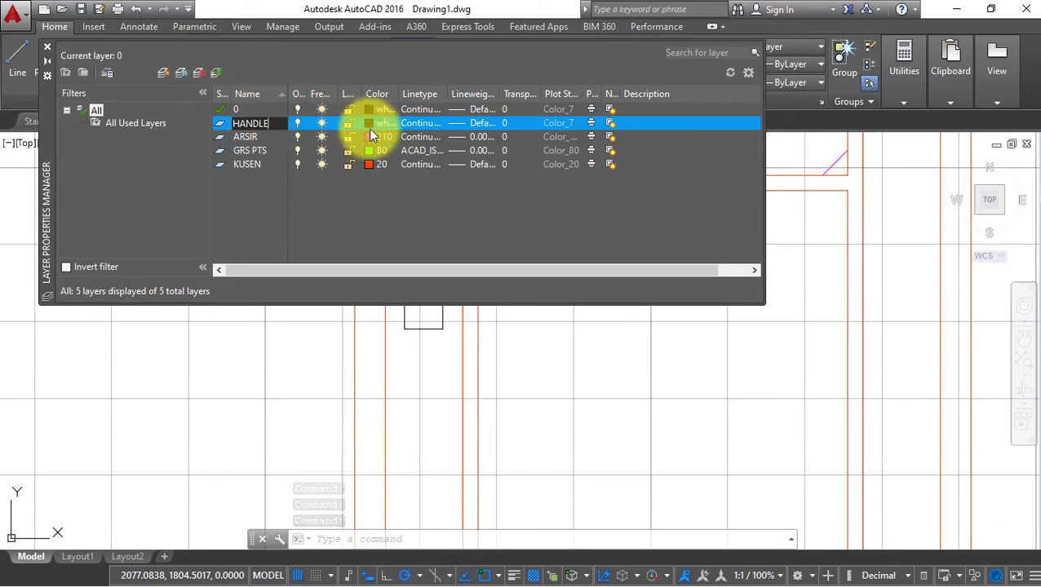
left_click(369, 124)
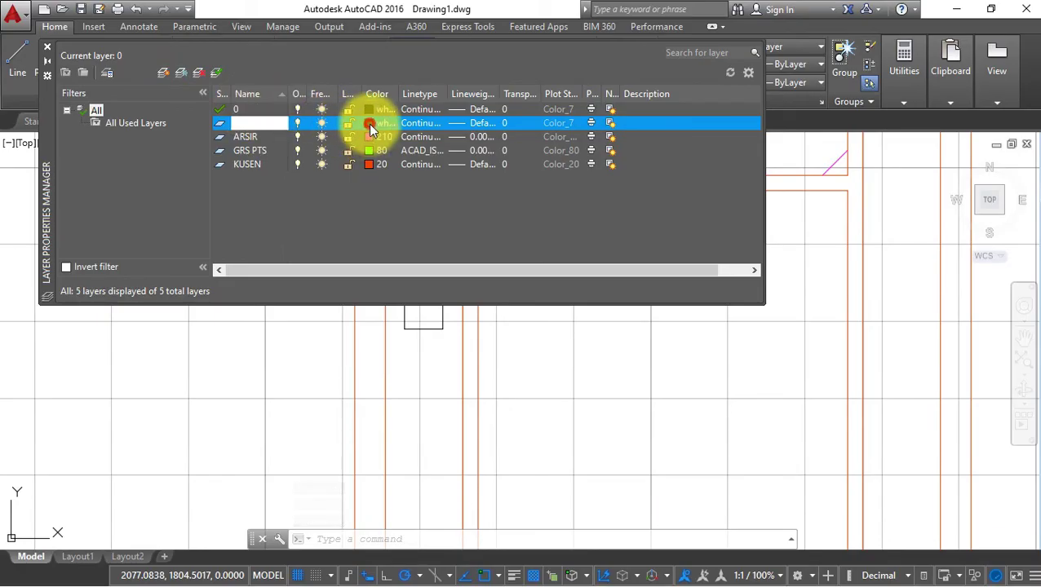
left_click(368, 124)
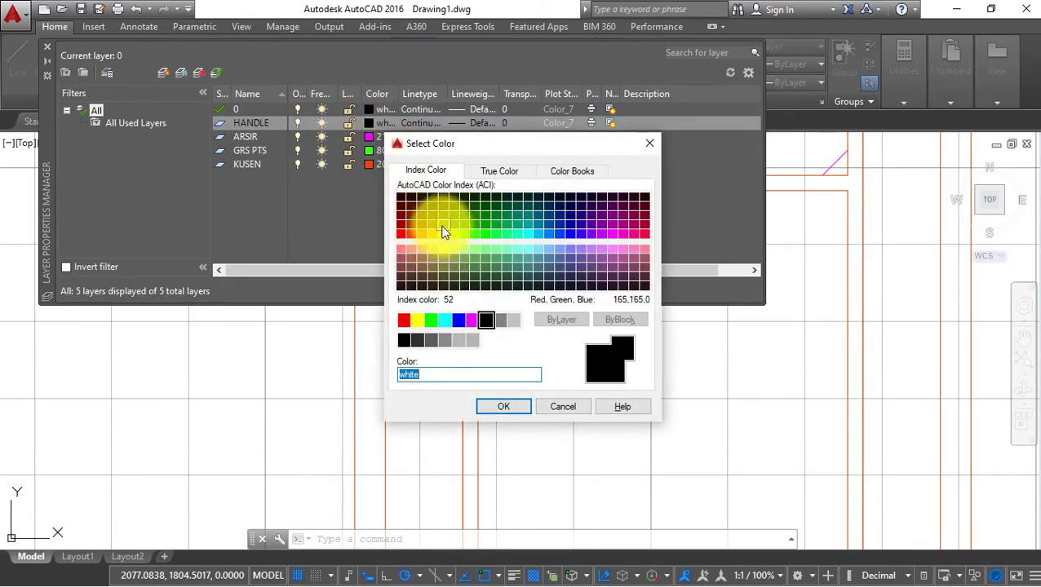
left_click(442, 228)
left_click(504, 408)
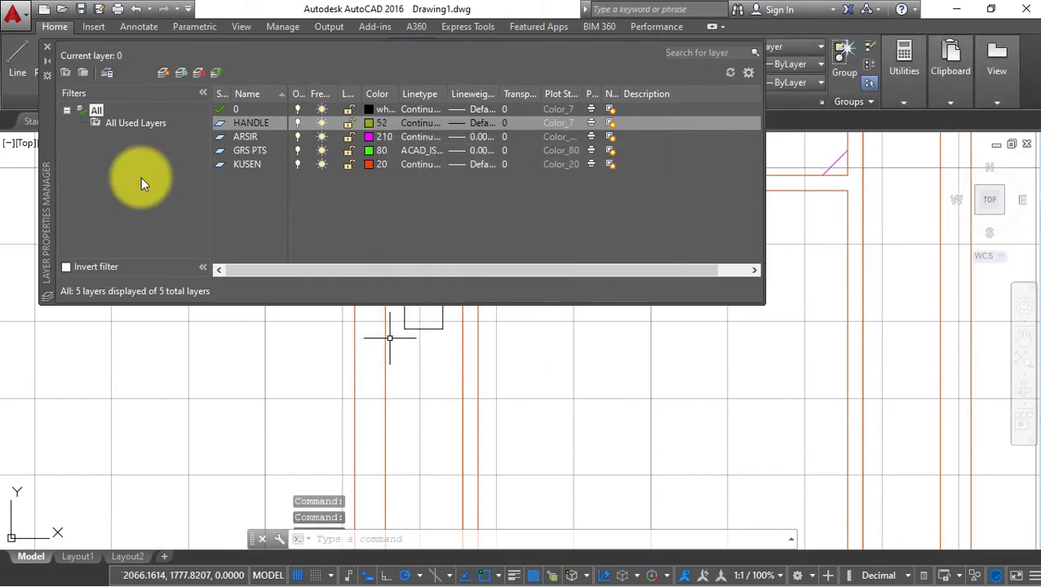
left_click(46, 46)
- Select the lever handle and plate and move them onto the HANDLE layer
left_click(401, 175)
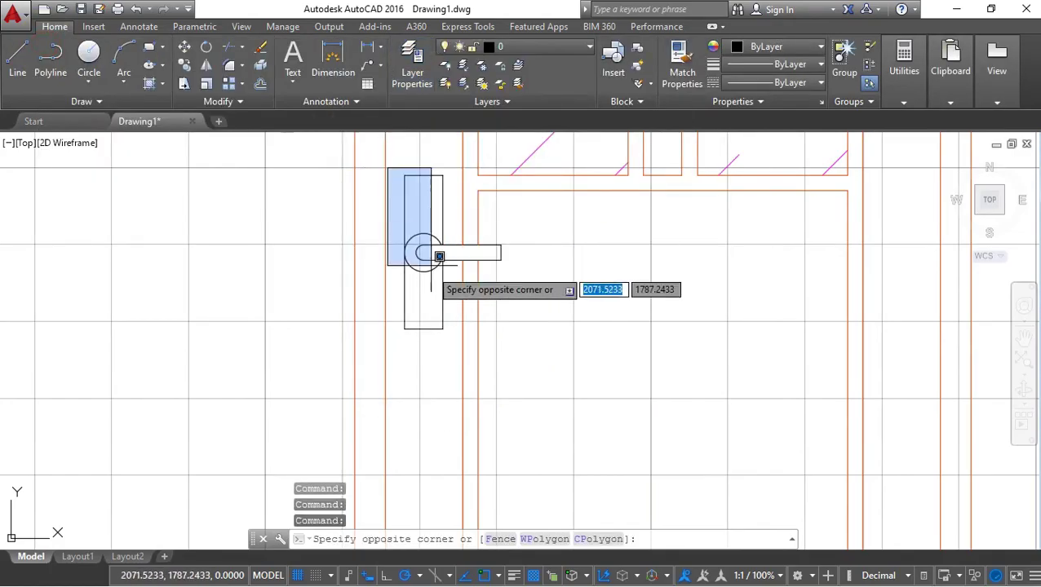
left_click(477, 389)
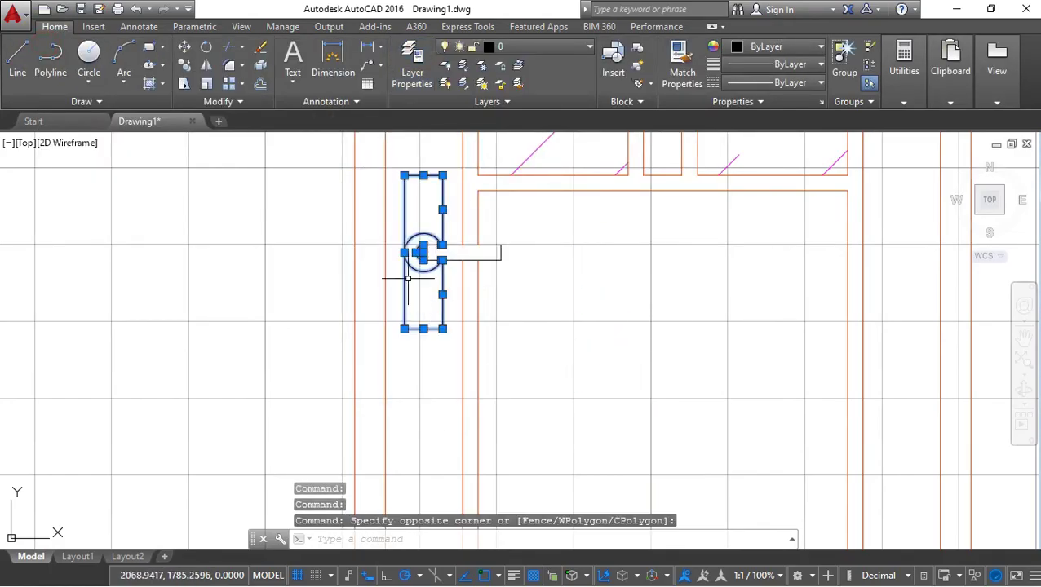
left_click(523, 272)
left_click(554, 49)
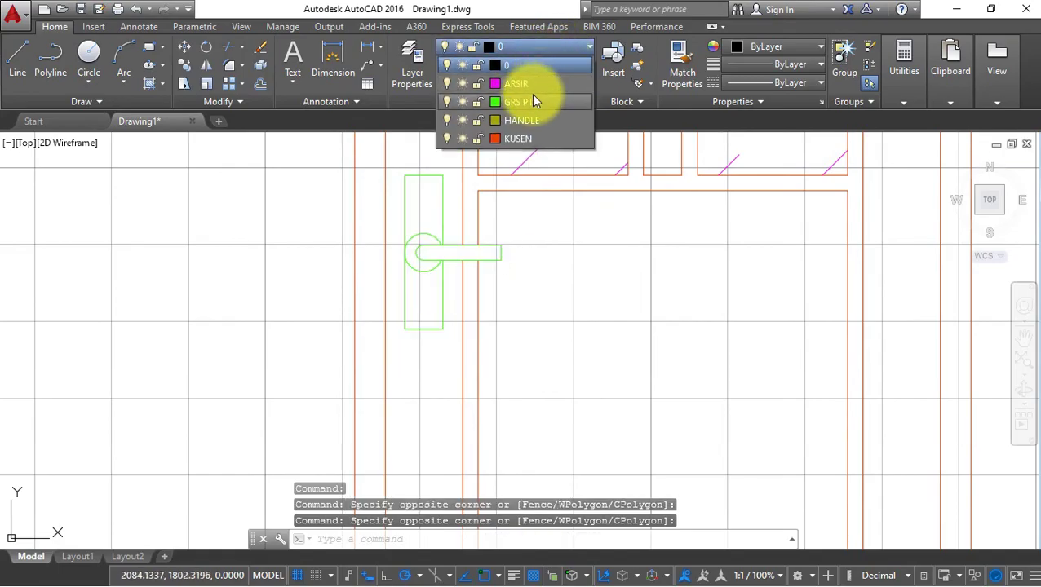
left_click(528, 124)
key("Escape")
- Hatch the long left strip of the plan view with the ANSI31 diagonal pattern
scroll(535, 274, "down", 3)
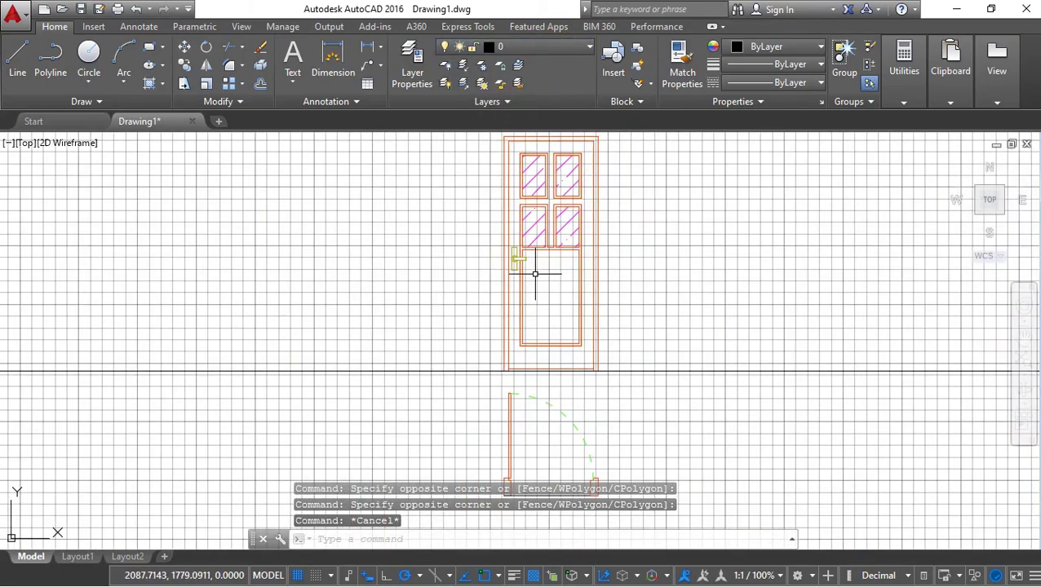
mouse_move(534, 274)
middle_mouse_down()
mouse_move(525, 318)
mouse_move(520, 225)
middle_mouse_up()
scroll(525, 318, "up", 2)
scroll(479, 399, "up", 2)
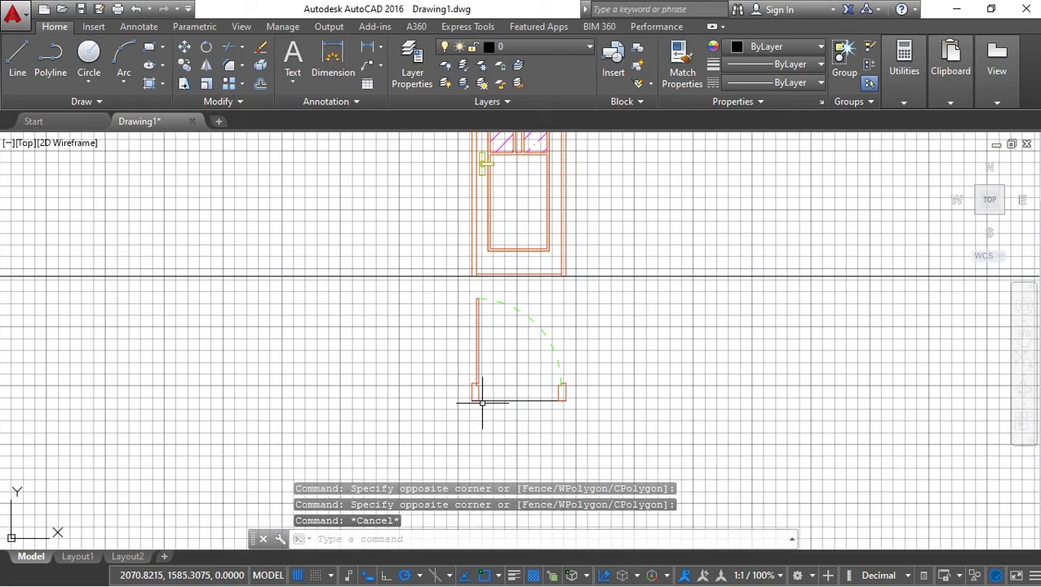
scroll(526, 330, "up", 4)
mouse_move(527, 330)
middle_mouse_down()
mouse_move(479, 365)
mouse_move(391, 384)
middle_mouse_up()
scroll(469, 367, "down", 4)
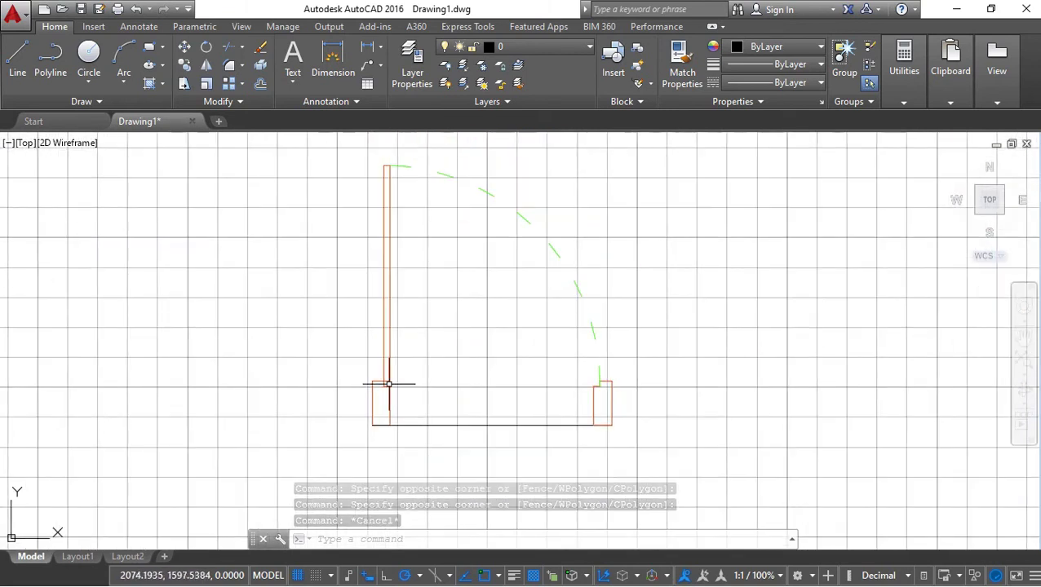
type("h")
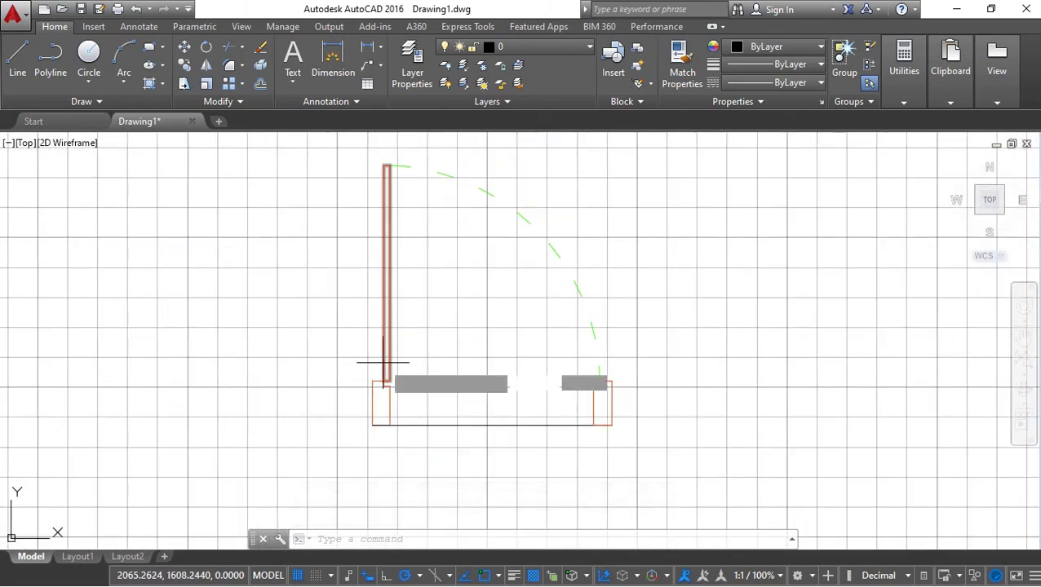
key("Return")
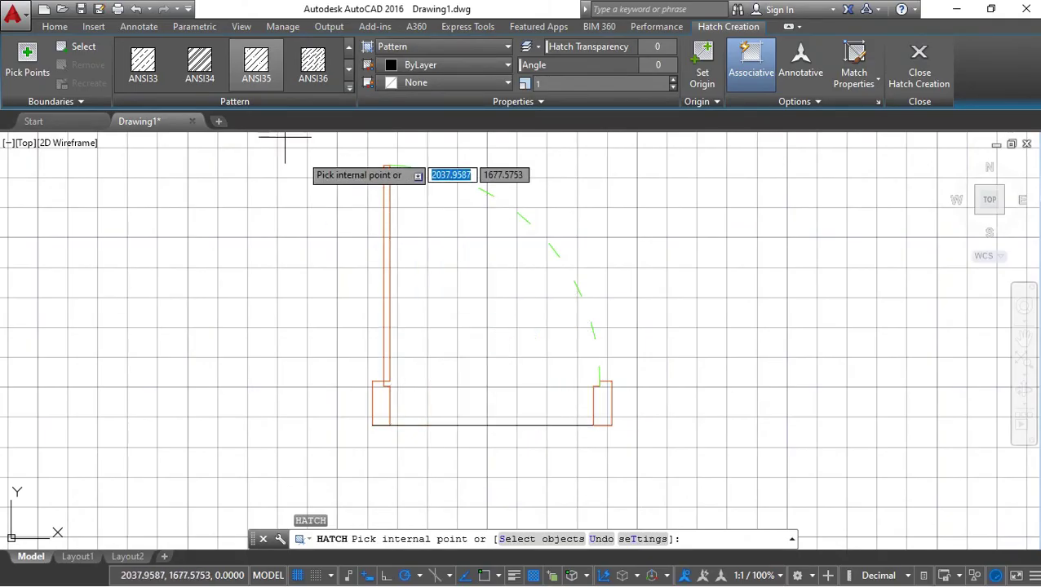
left_click(348, 49)
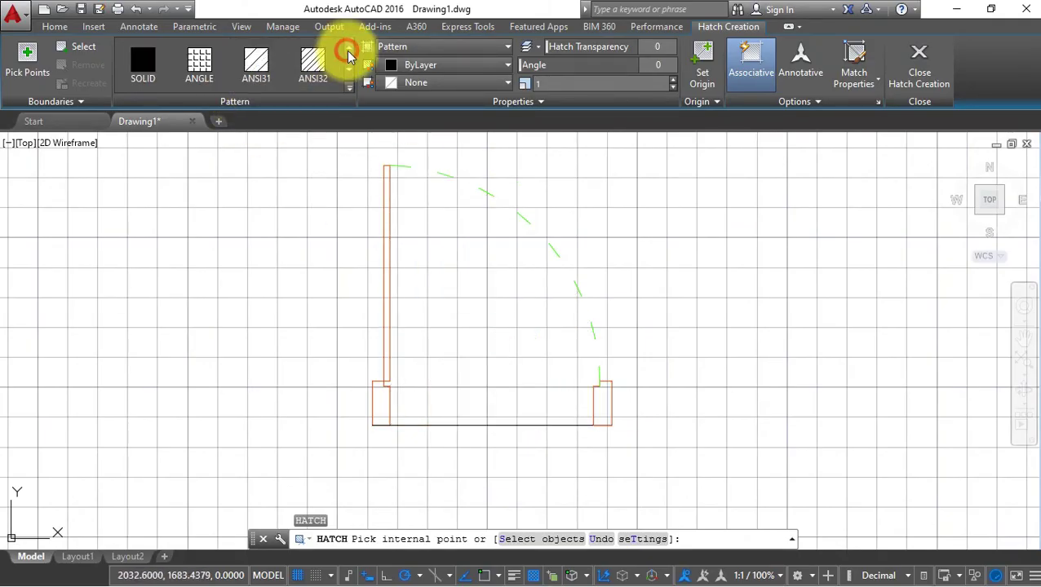
left_click(263, 70)
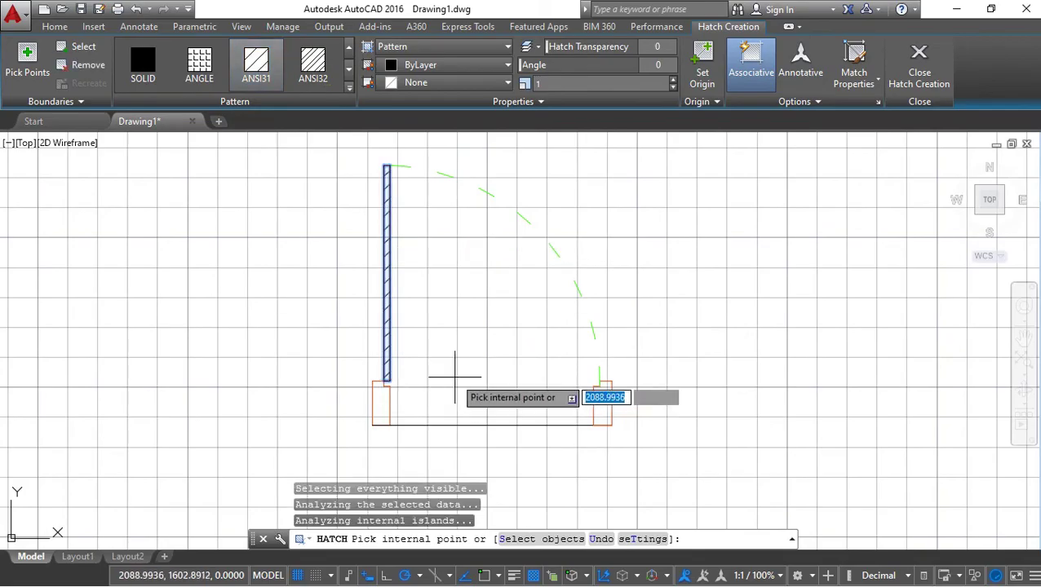
key("Return")
- Hatch the left and right jamb blocks with ANSI31, then select the right jamb's hatch
scroll(399, 417, "up", 2)
type("h")
key("Return")
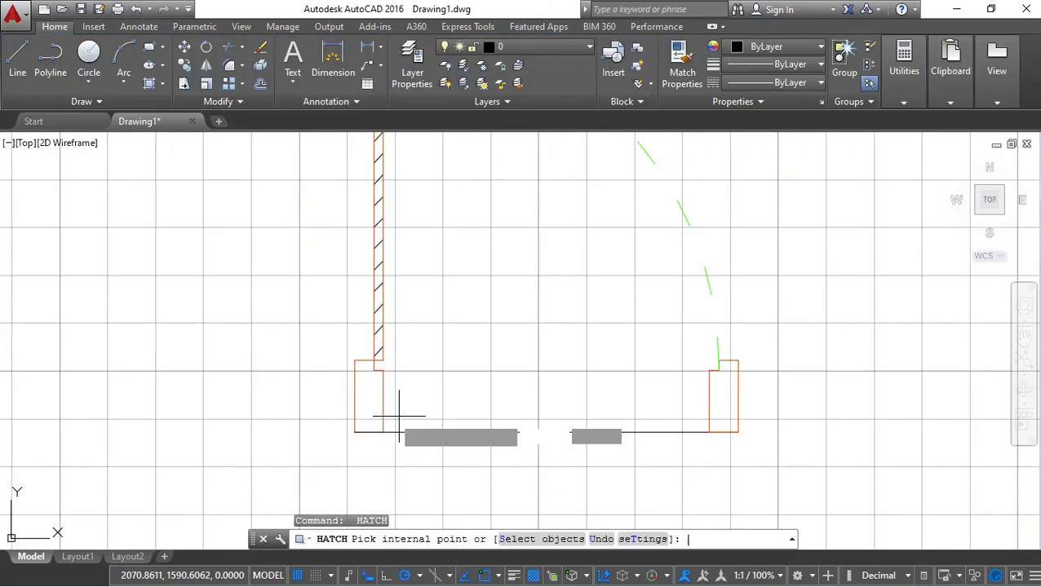
left_click(381, 401)
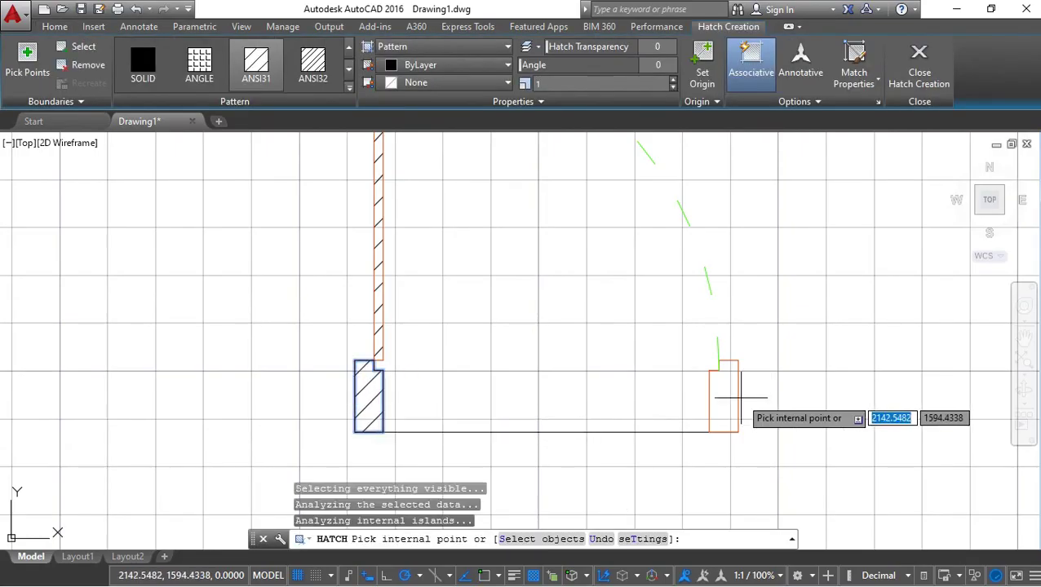
left_click(717, 400)
key("Return")
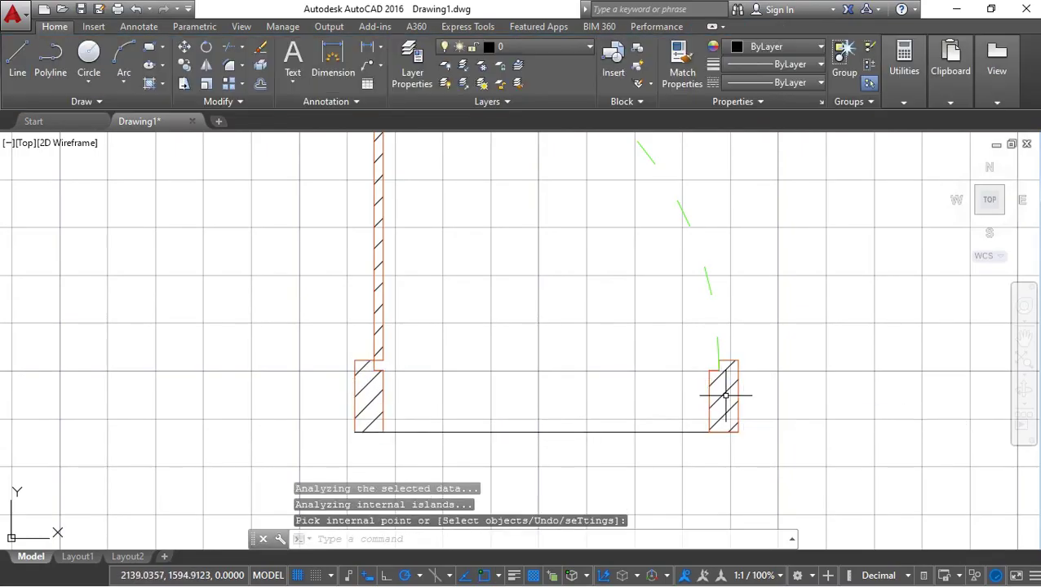
left_click(722, 398)
- Set the selected right jamb hatch's pattern scale to 0.5
right_click(722, 403)
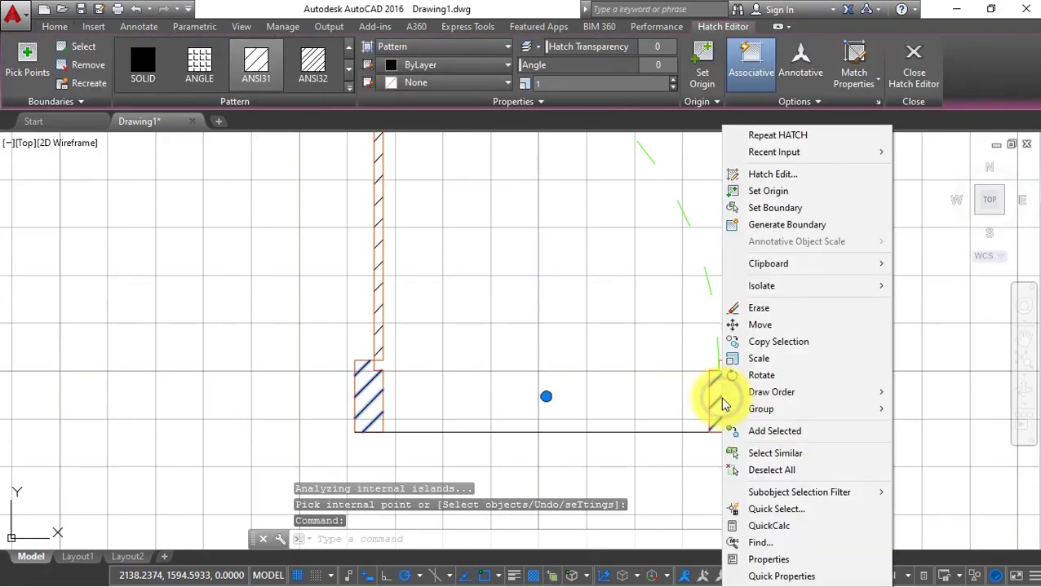
key("Escape")
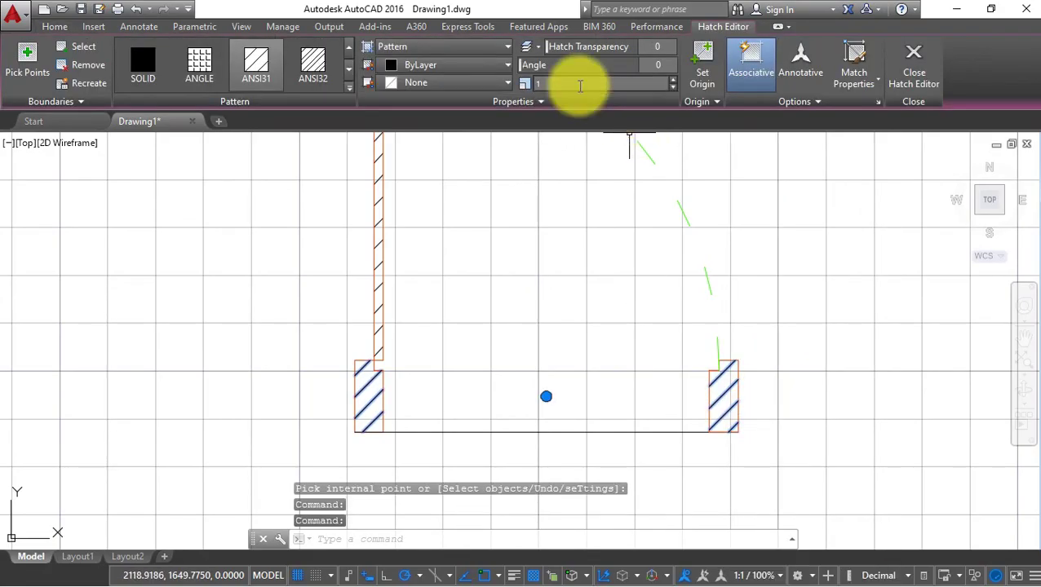
left_click(541, 84)
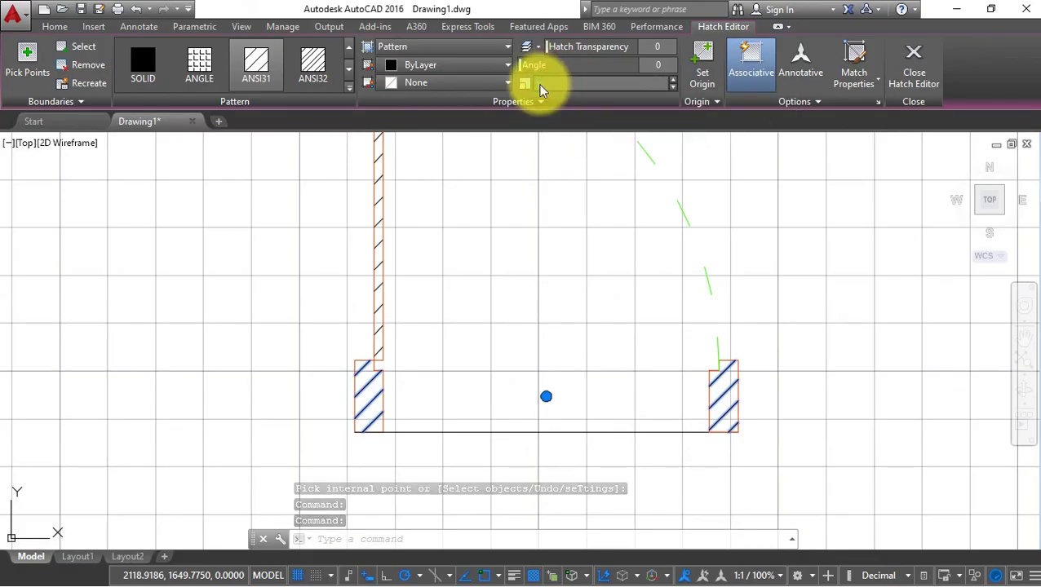
type("0.5")
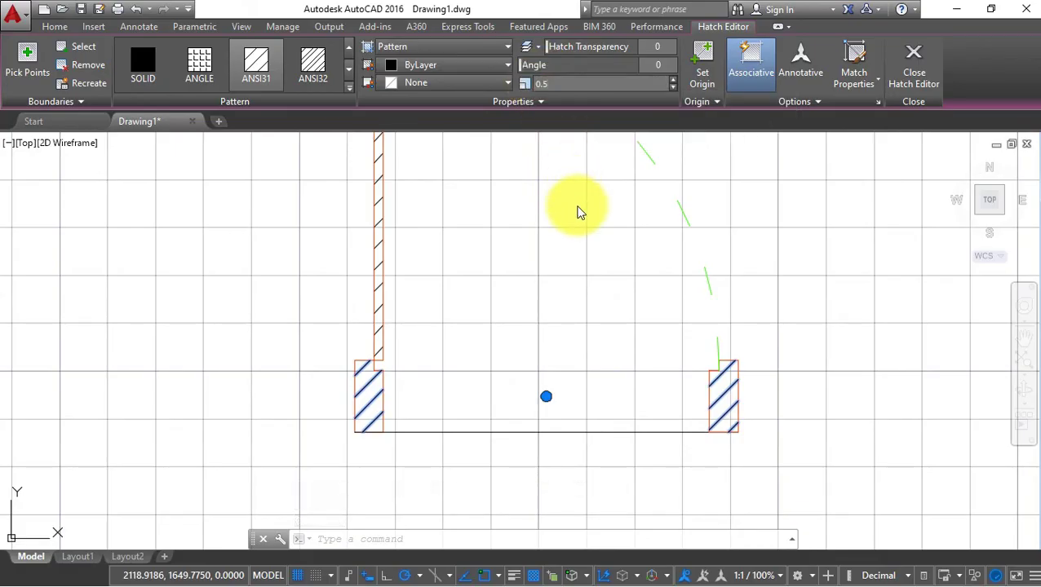
left_click(578, 206)
key("Escape")
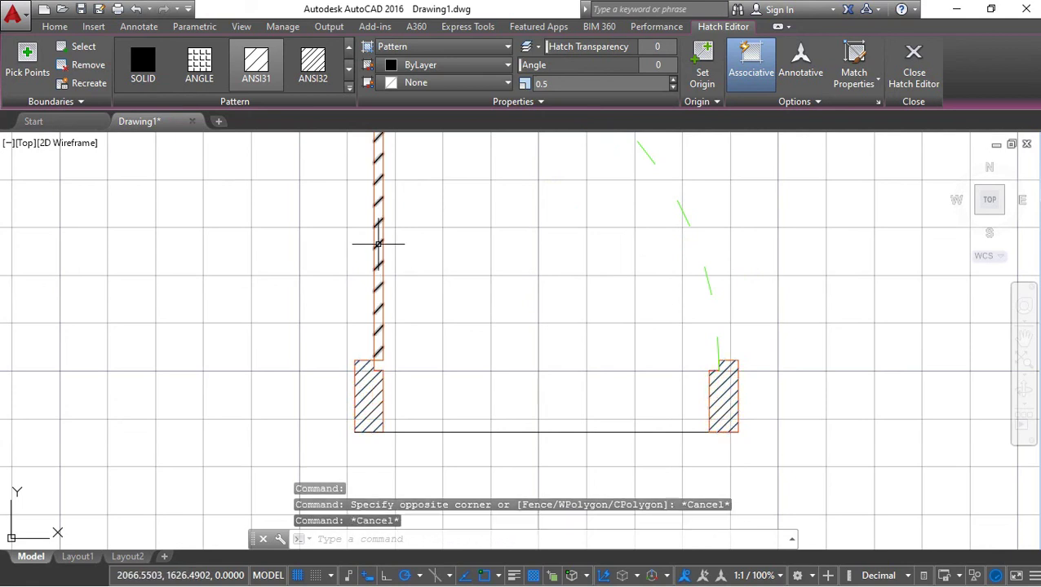
left_click(379, 237)
left_click(546, 85)
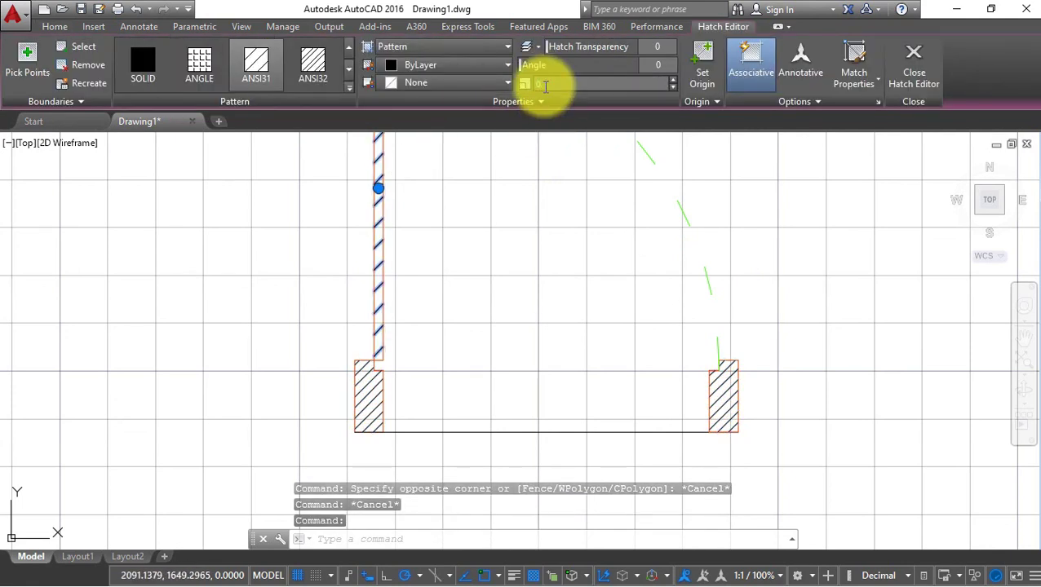
key("Return")
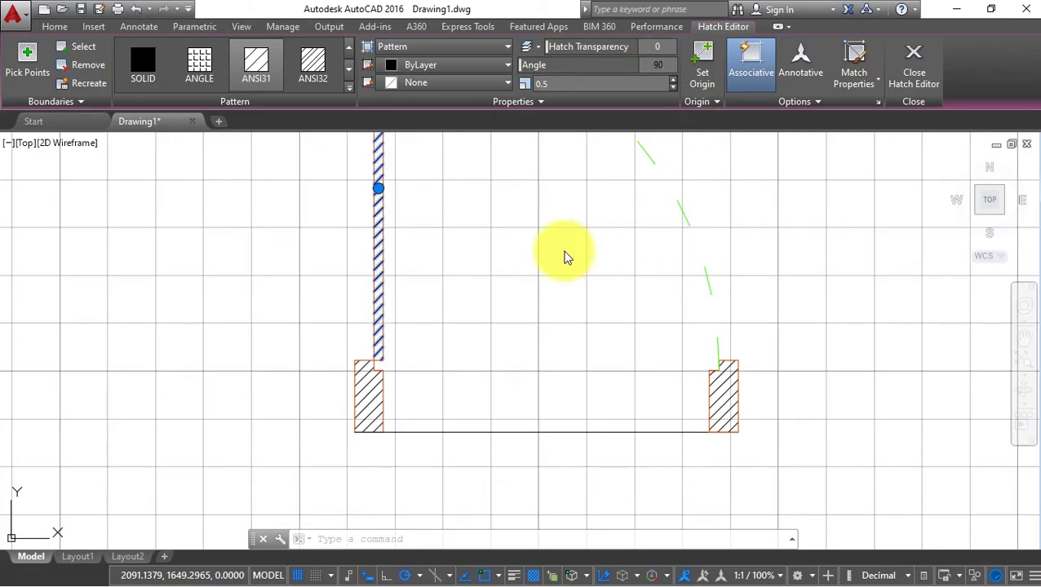
- Select the left jamb hatch and the long strip's hatch for editing
key("Escape")
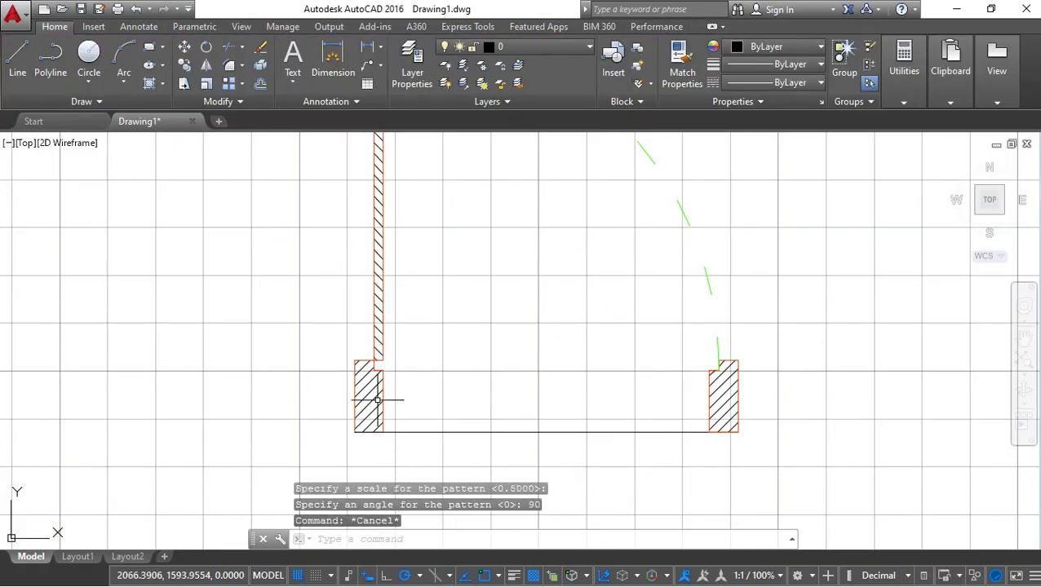
left_click(369, 392)
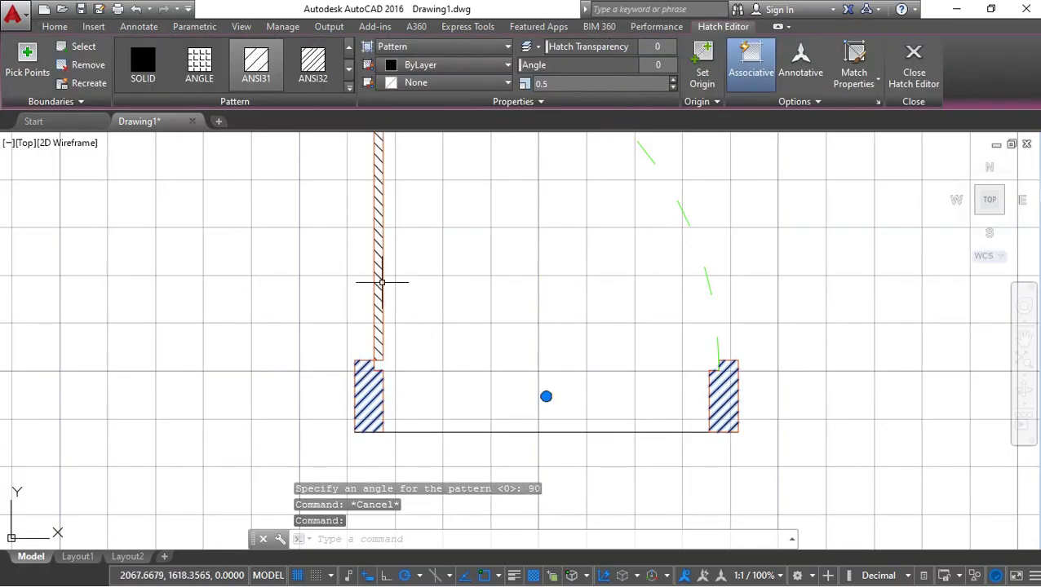
left_click(377, 275)
- Move the selected plan-view hatches onto the ARSIR layer
left_click(55, 26)
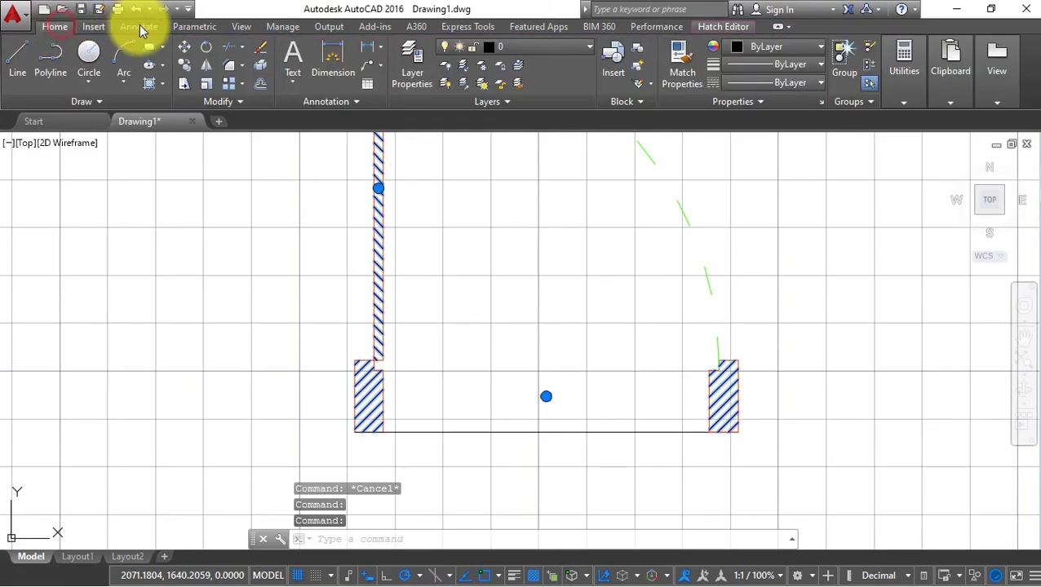
left_click(512, 53)
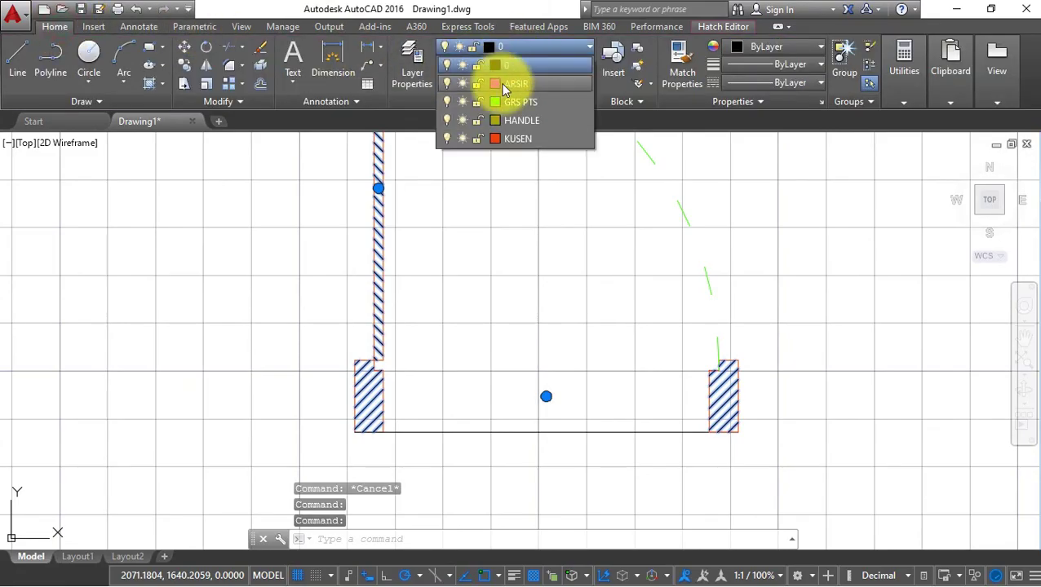
left_click(505, 85)
key("Escape")
- Delete the long horizontal ground line, then undo the deletion
scroll(530, 288, "down", 3)
middle_click_drag(530, 288, 501, 439)
left_click(657, 381)
left_click(622, 309)
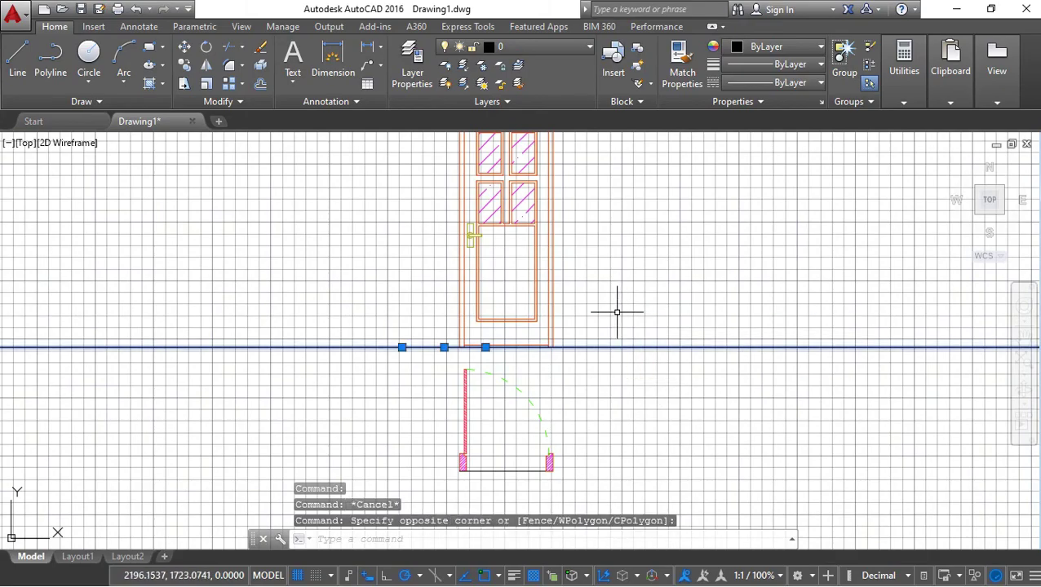
key("Delete")
key("ctrl+z")
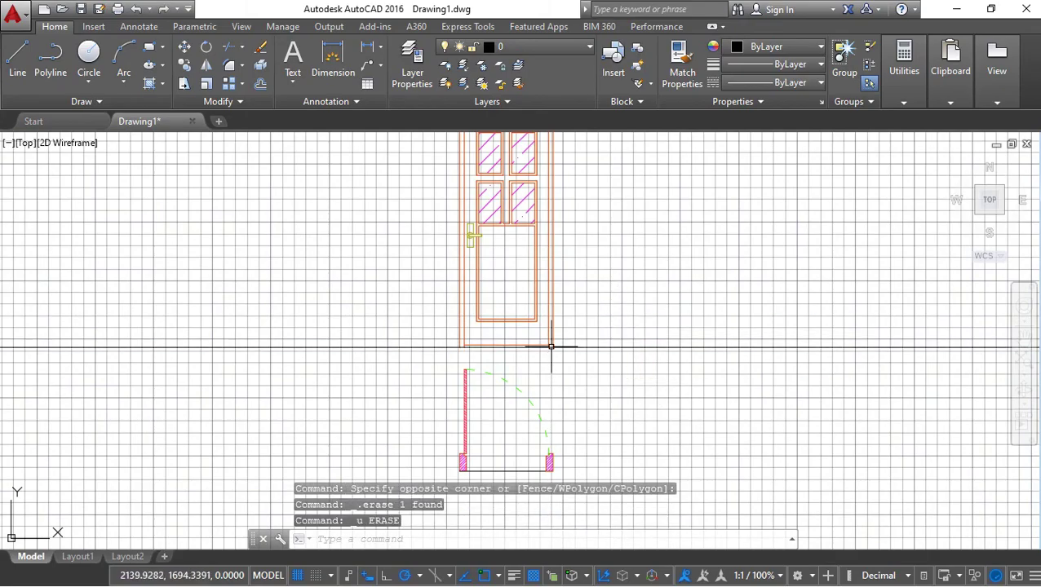
- Trim the long horizontal ground line back to the door frame edges
scroll(471, 352, "up", 5)
scroll(491, 371, "up", 1)
key("Return")
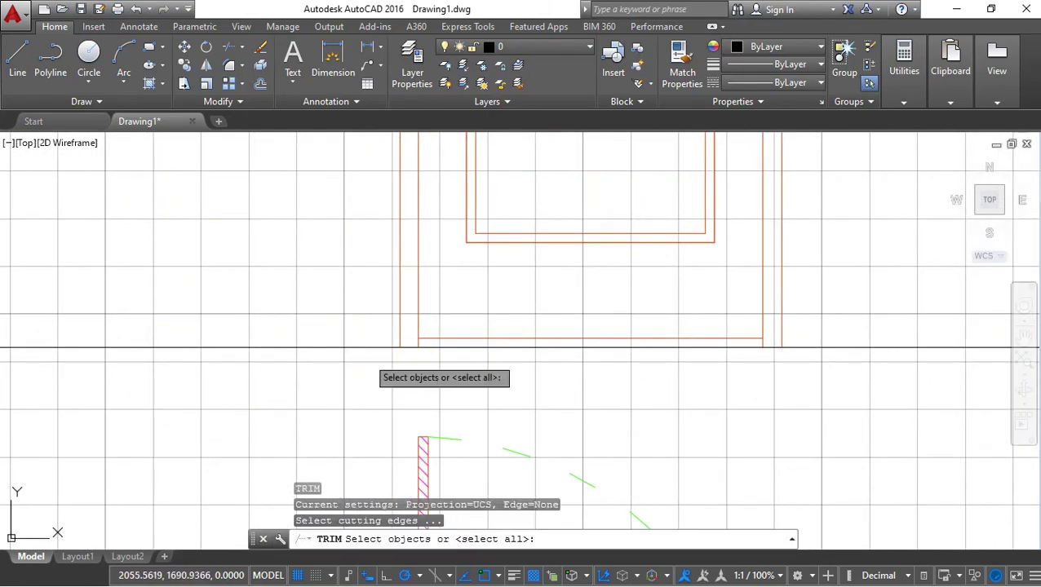
key("Return")
left_click_drag(343, 367, 321, 313)
left_click_drag(879, 367, 819, 323)
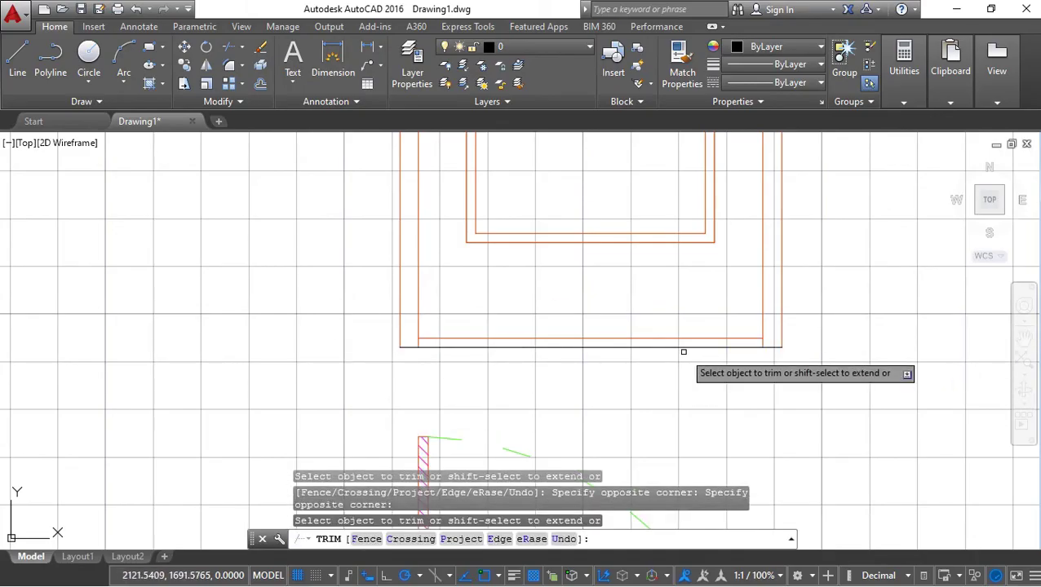
scroll(620, 368, "down", 6)
middle_click_drag(626, 362, 621, 384)
key("Return")
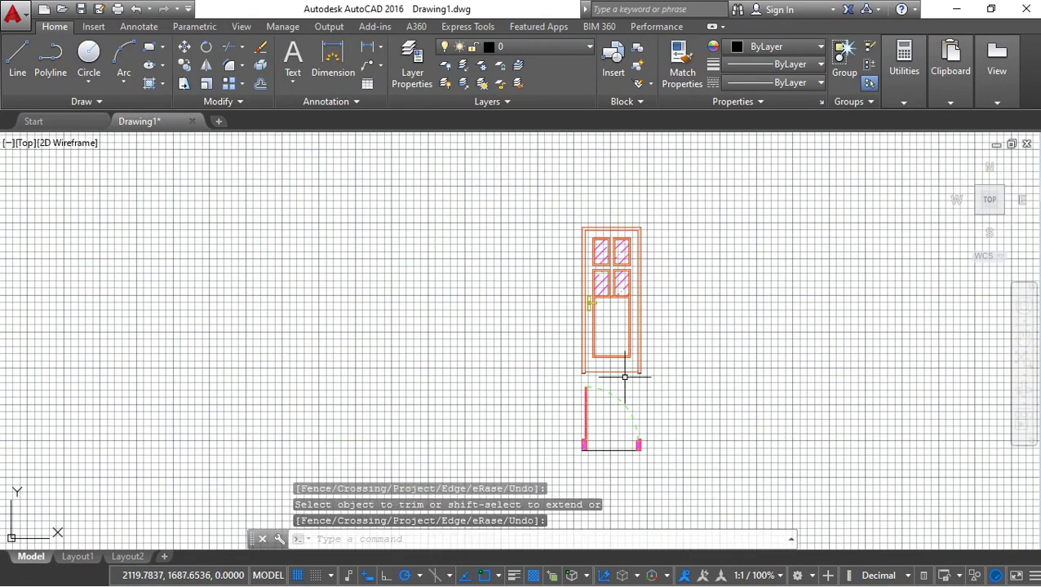
scroll(624, 375, "up", 2)
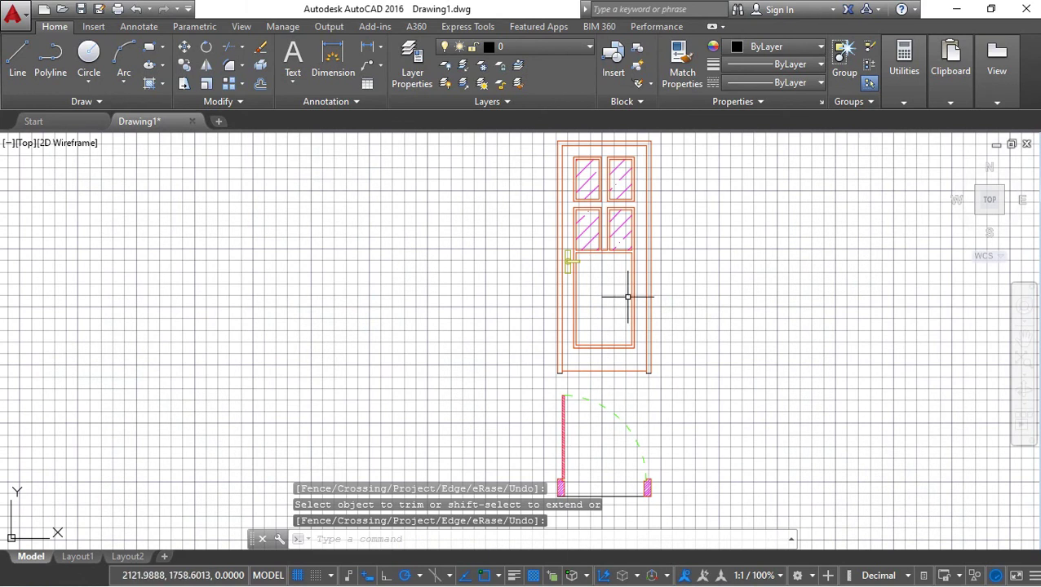